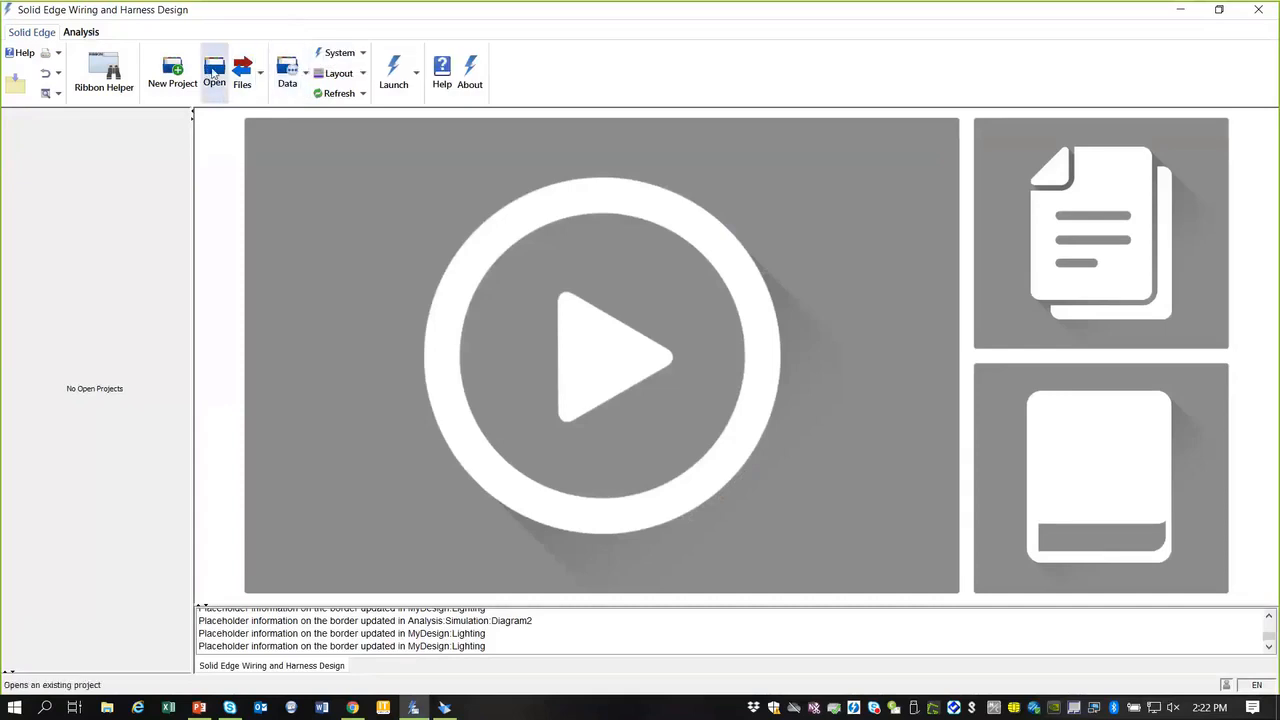
Step: Open the Electrical Systems project from the Open Project list
left_click(213, 73)
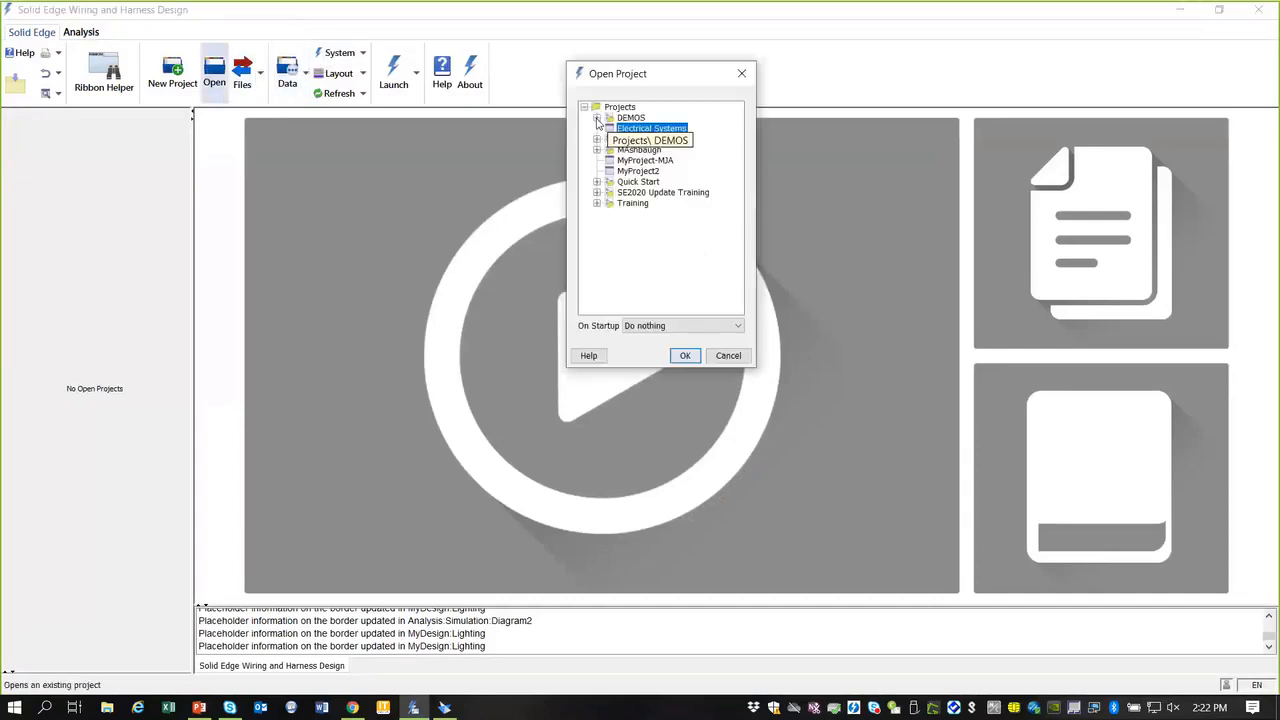
left_click(686, 356)
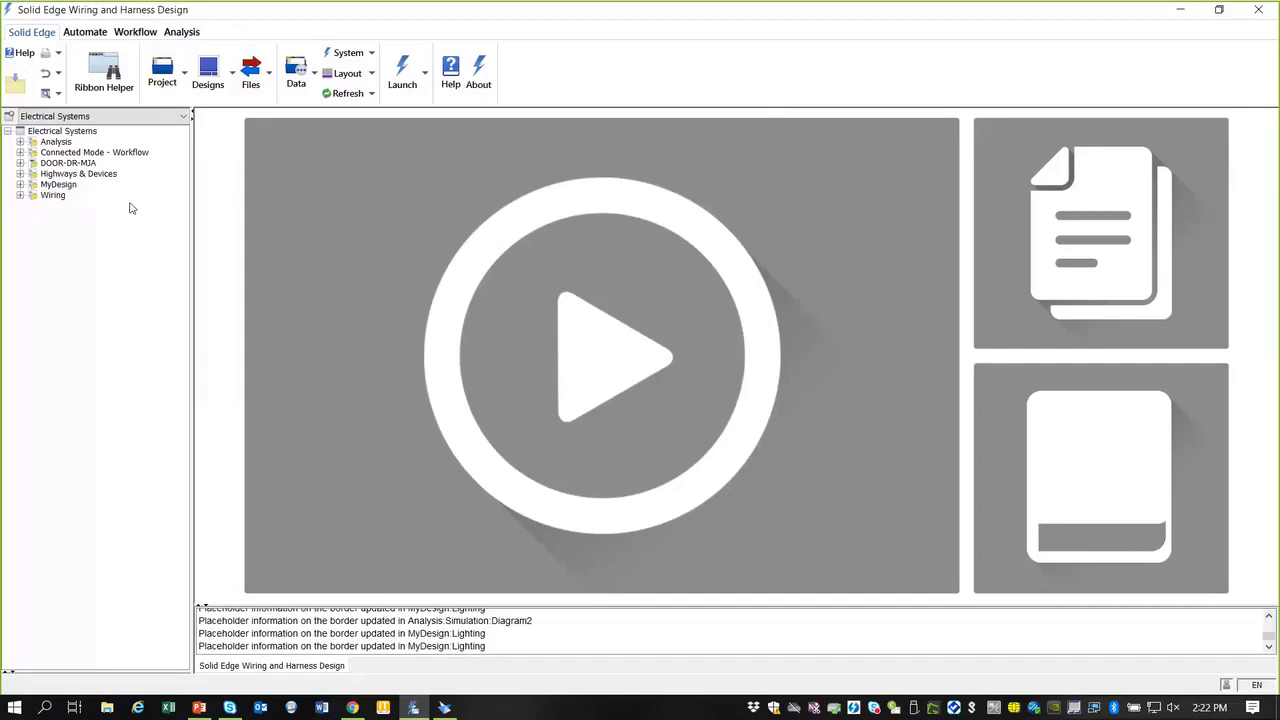
Step: Open Diagram1 of the DOOR-DR-MJA harness and zoom in to review it
left_click(20, 163)
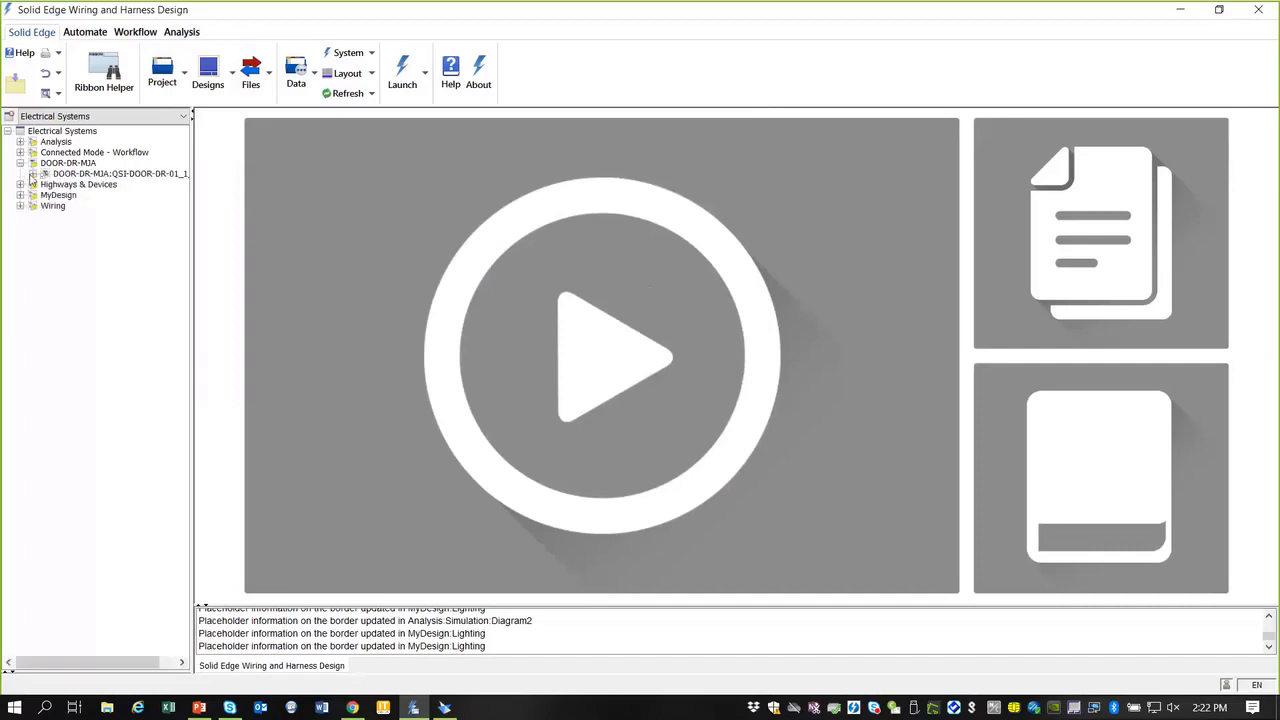
left_click(32, 174)
double_click(80, 185)
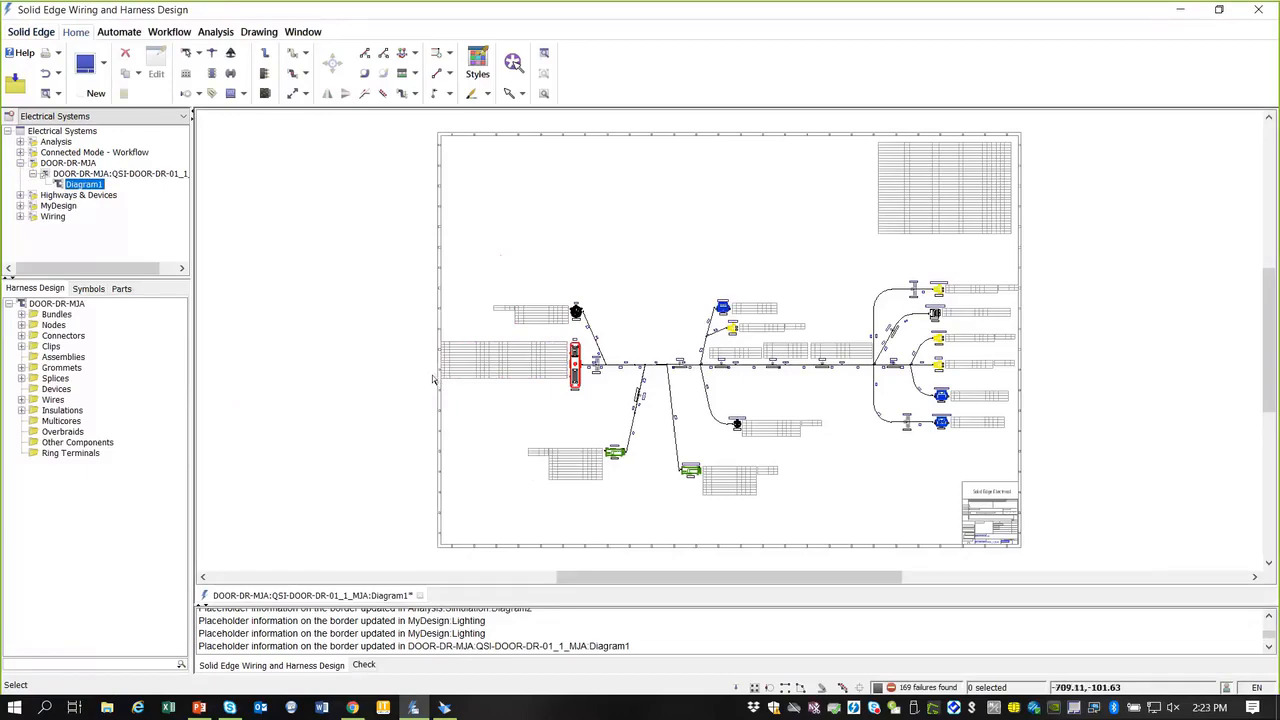
scroll(437, 378, "up", 3)
scroll(520, 350, "up", 3)
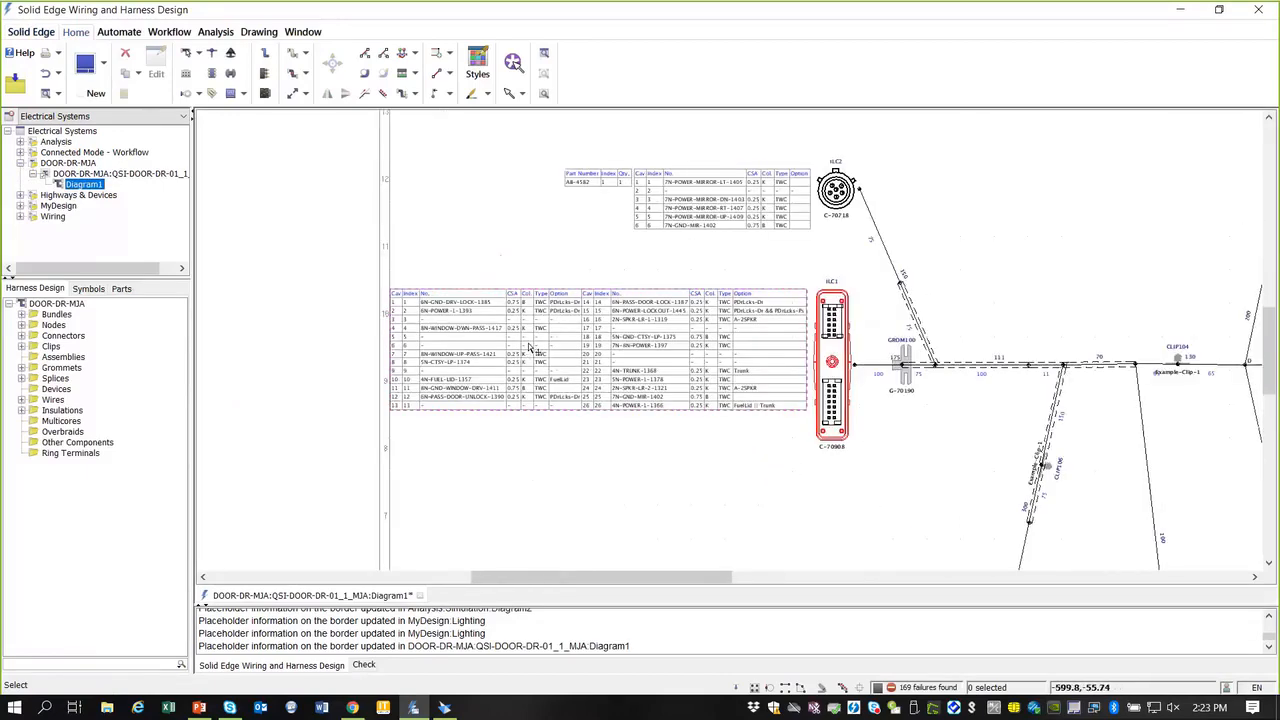
scroll(531, 346, "up", 2)
scroll(531, 346, "down", 8)
scroll(500, 345, "up", 3)
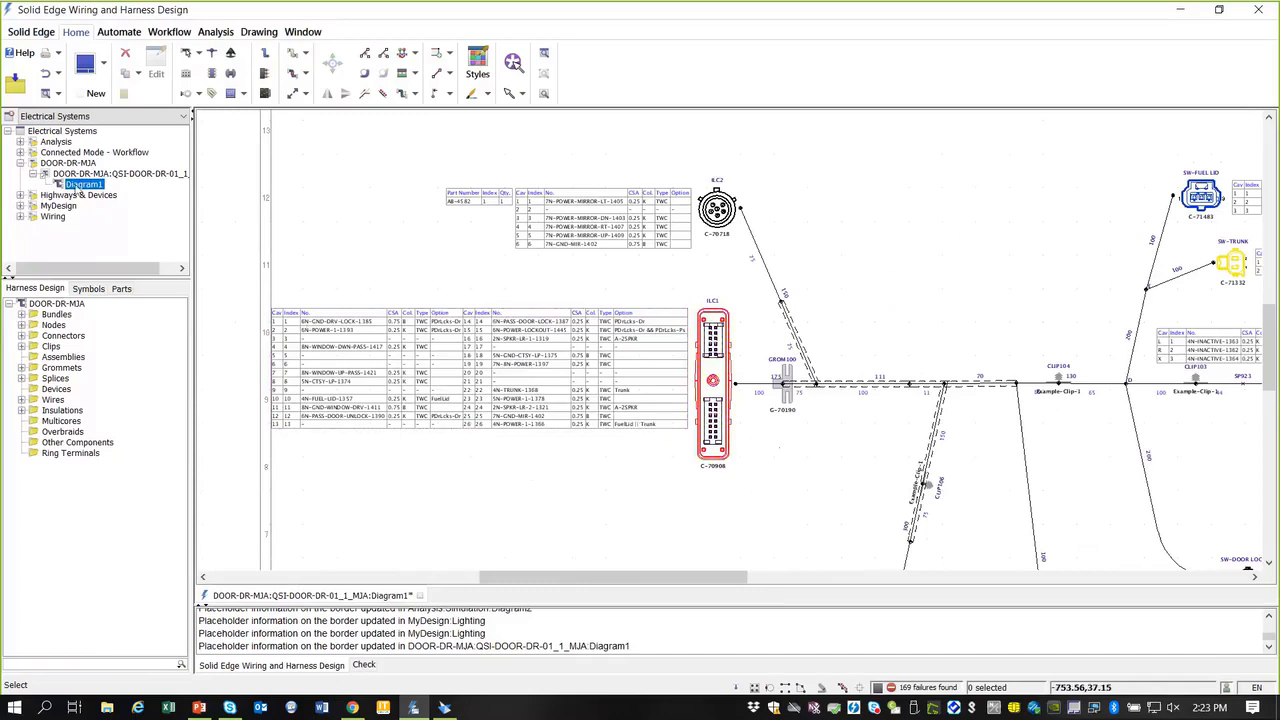
Step: Collapse the DOOR-DR-MJA tree nodes and close the door harness diagram
left_click(32, 174)
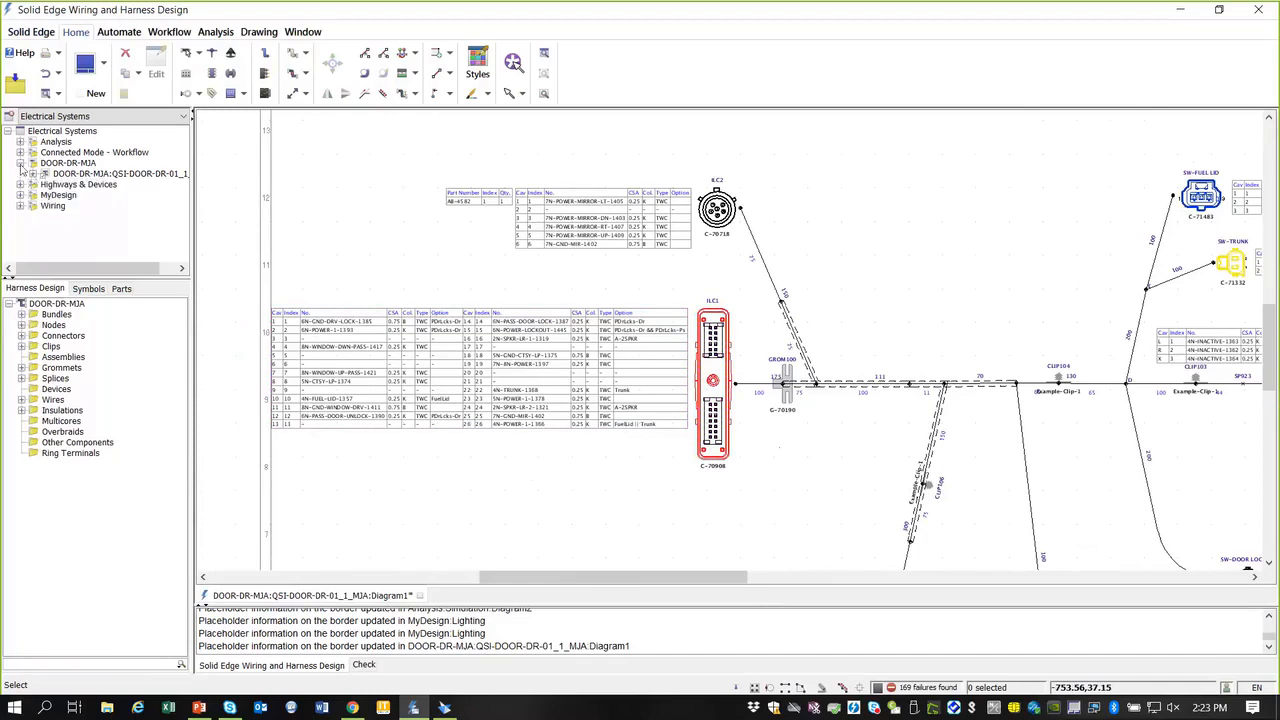
left_click(20, 164)
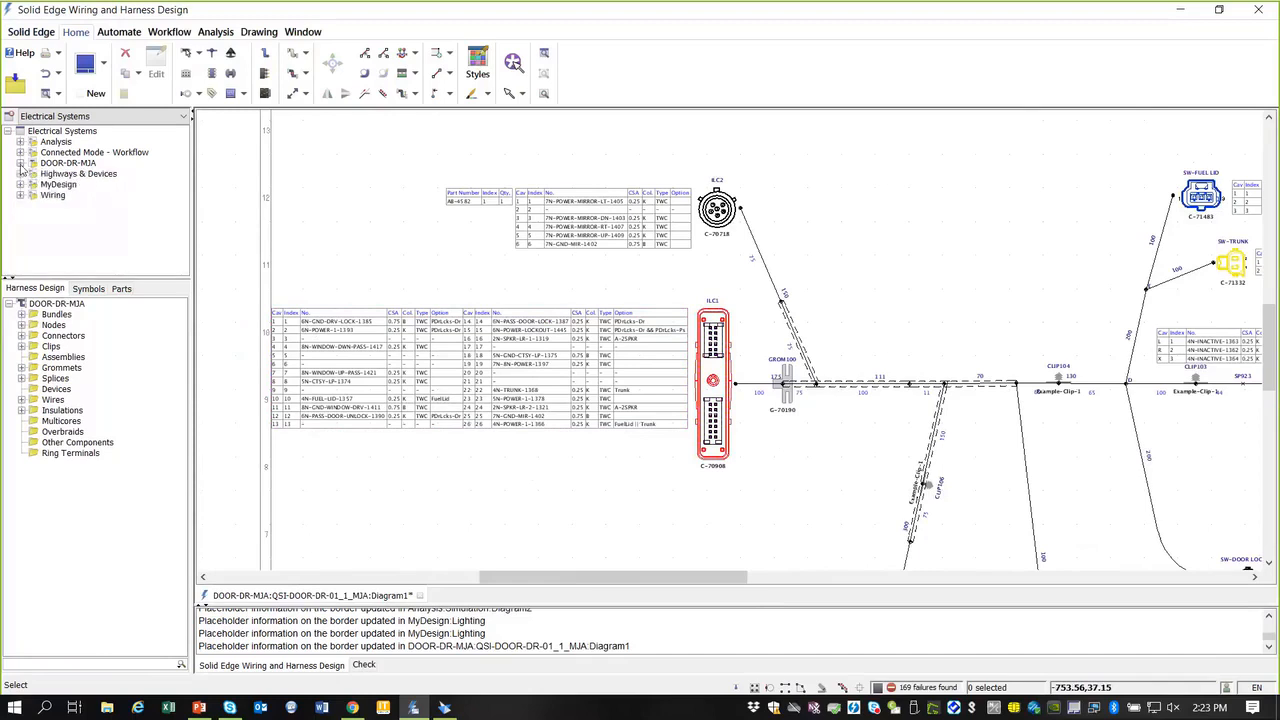
left_click(419, 595)
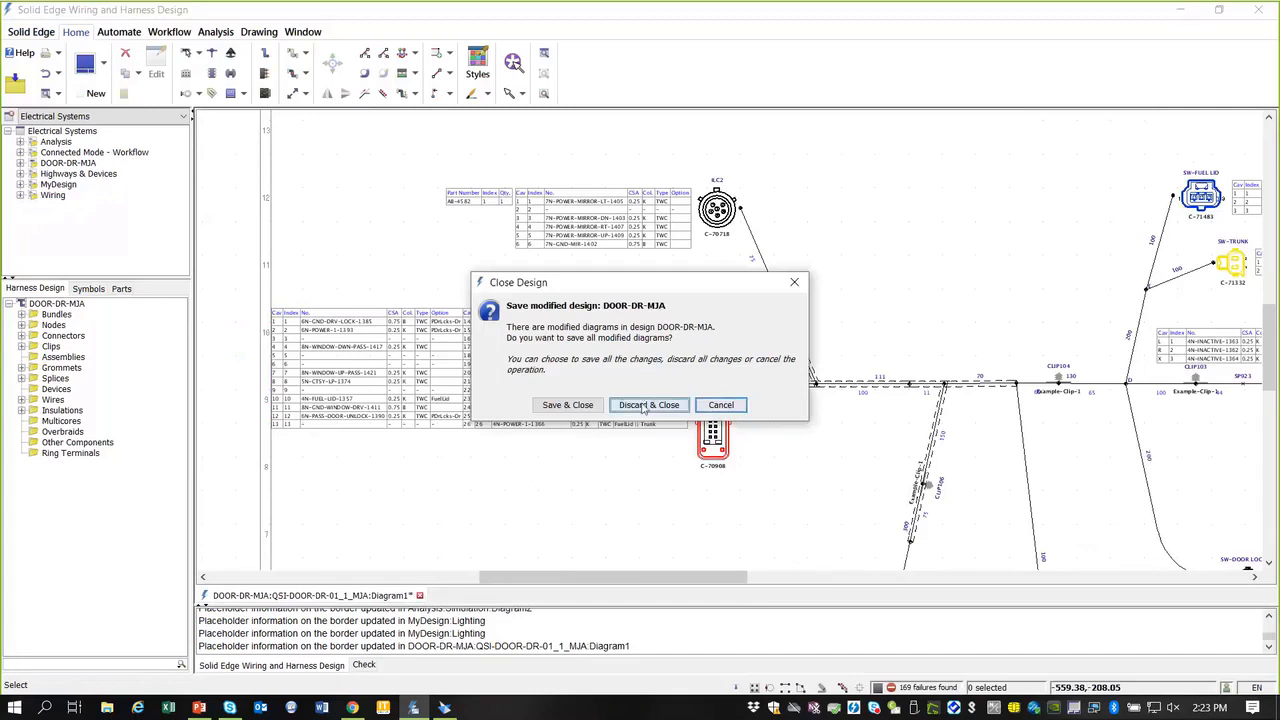
Step: Discard the door harness changes and open 07-Power Door Locks from Wiring:Complete Design
left_click(646, 405)
left_click(20, 195)
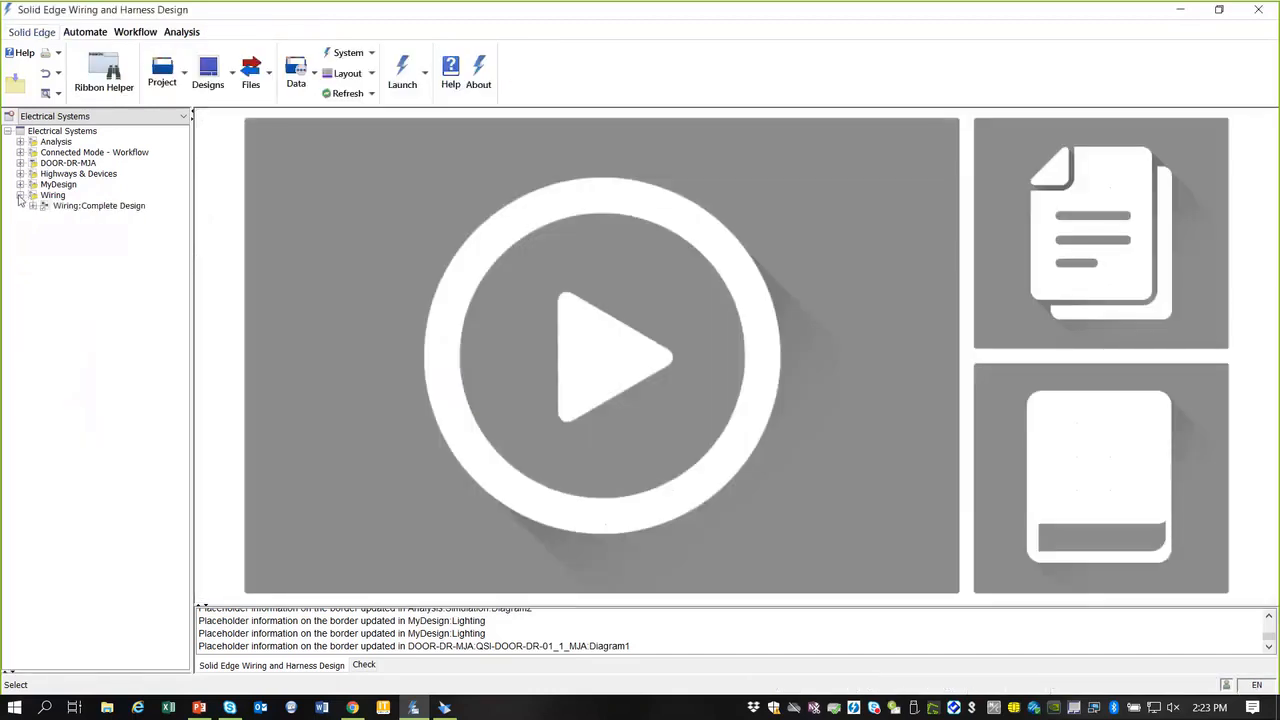
left_click(33, 205)
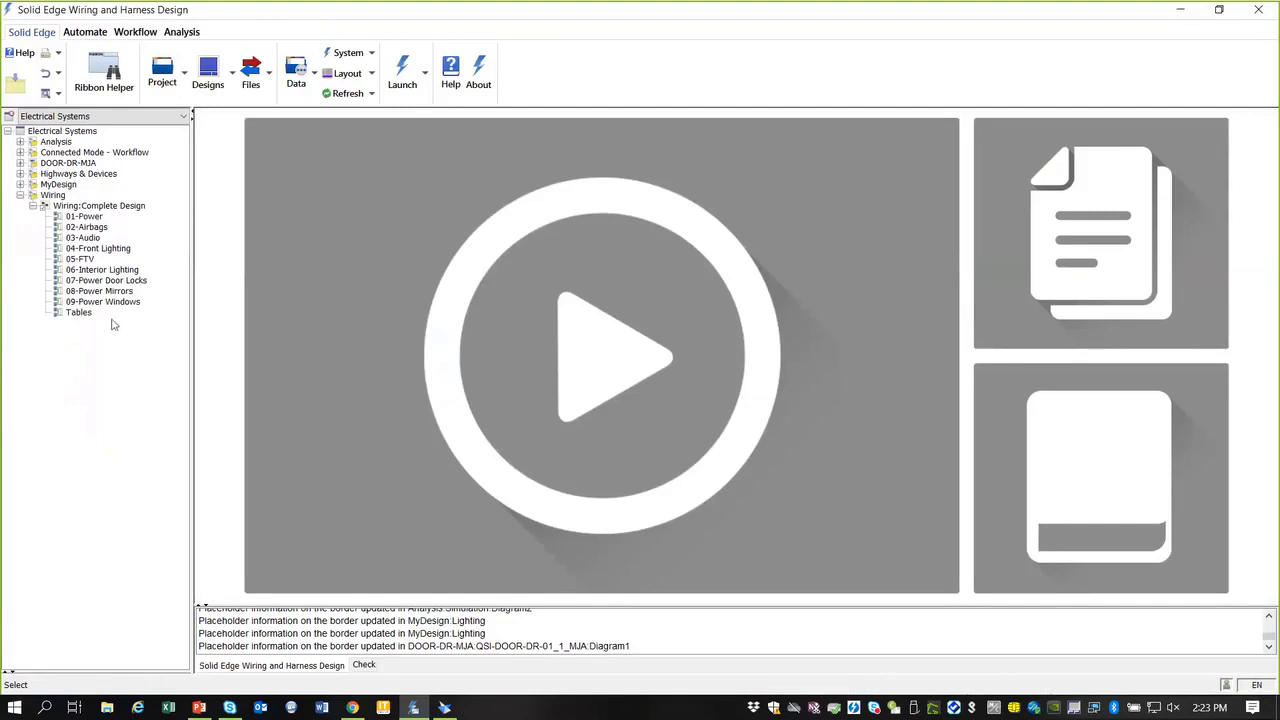
left_click(90, 281)
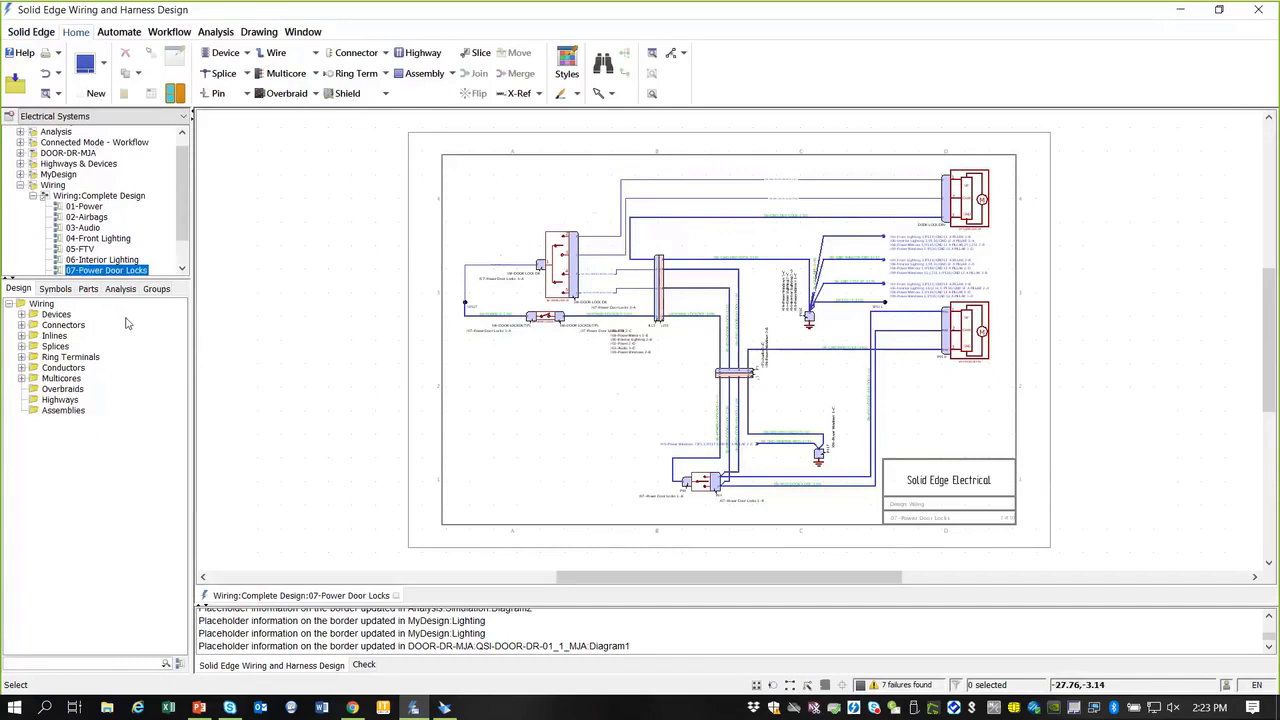
Step: Expand the Devices list and select the SW-DOOR LOCK DR switch
left_click(21, 315)
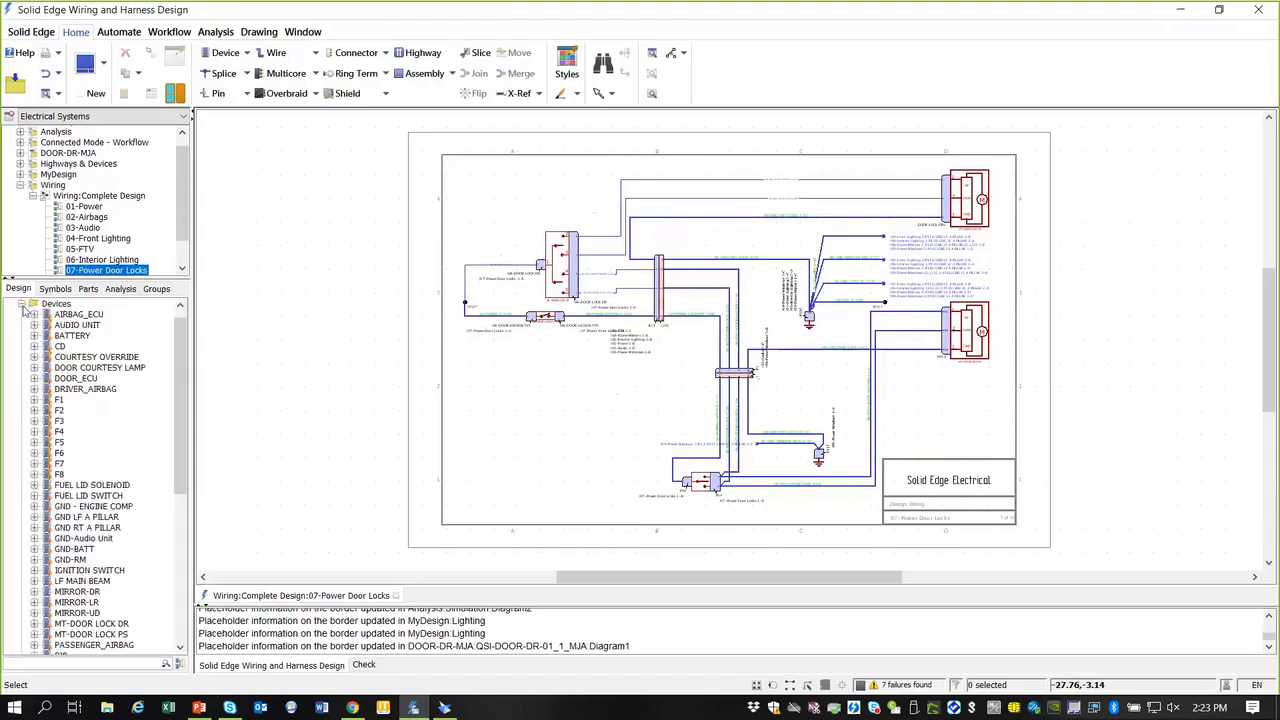
left_click(22, 305)
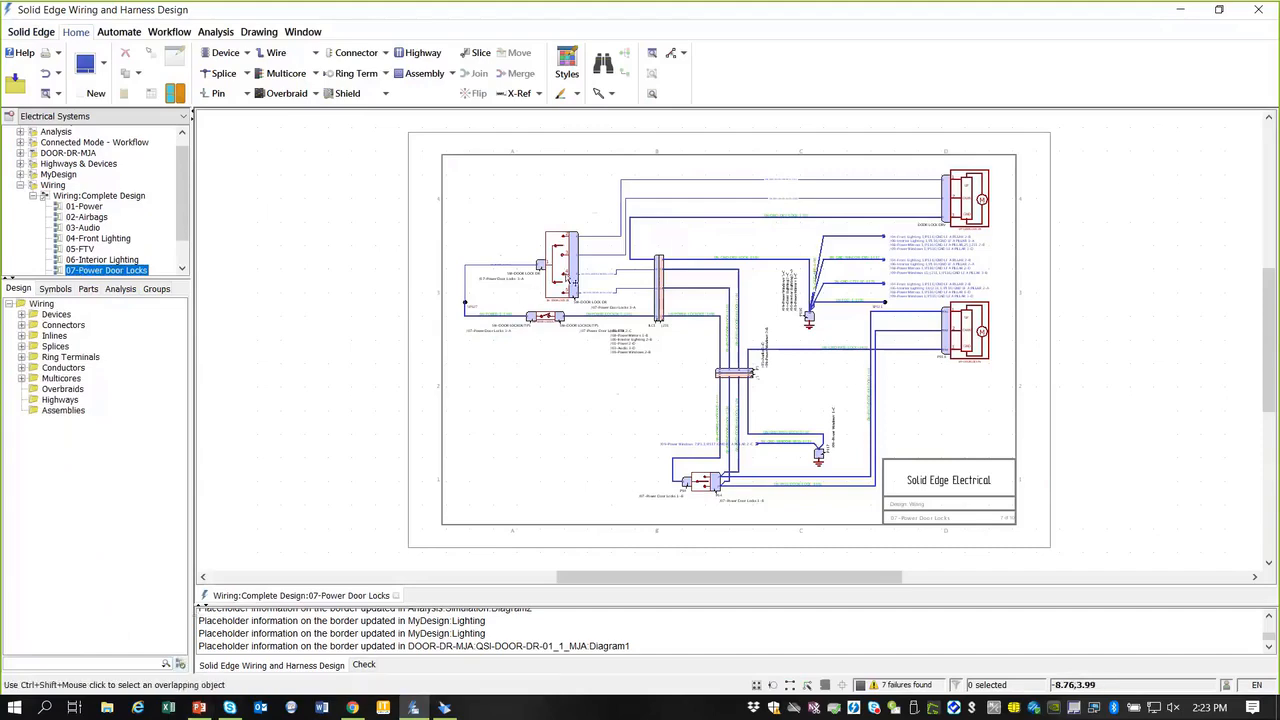
scroll(550, 242, "up", 4)
scroll(549, 240, "down", 1)
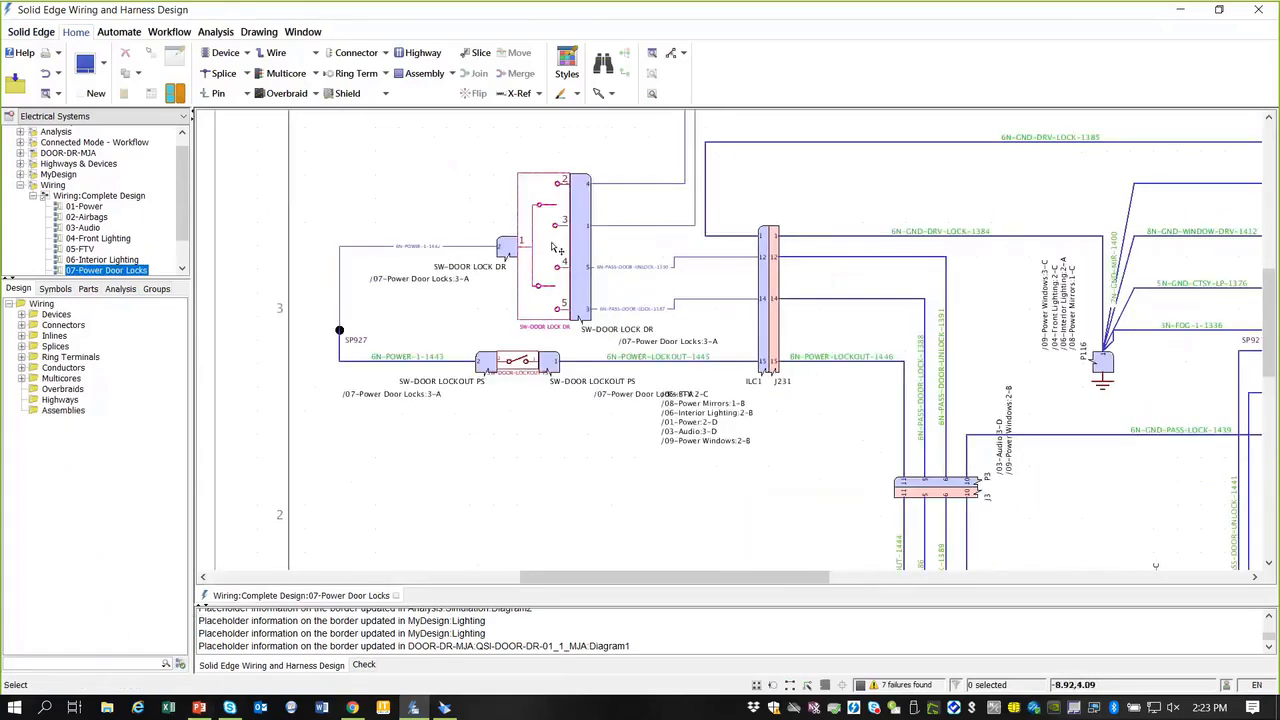
left_click(555, 248)
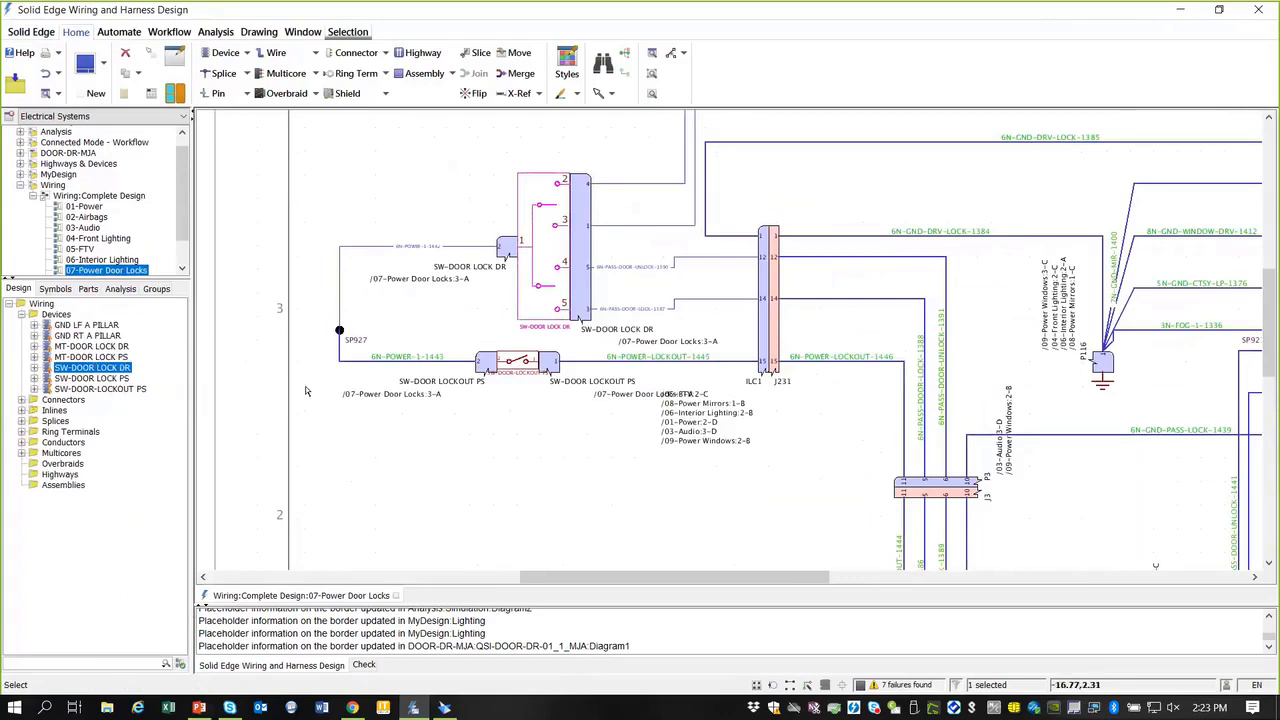
Step: Fit the whole sheet in view and select the SW-DOOR LOCKOUT PS switch
scroll(404, 395, "down", 5)
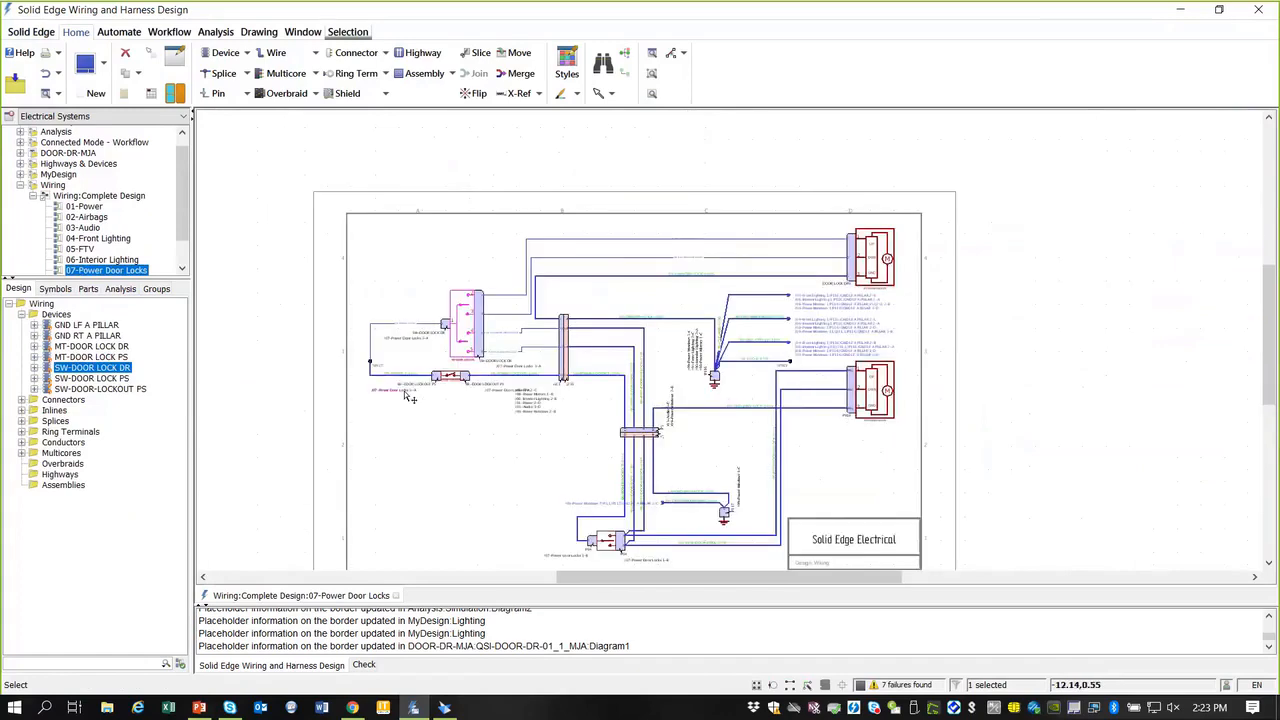
scroll(458, 400, "down", 4)
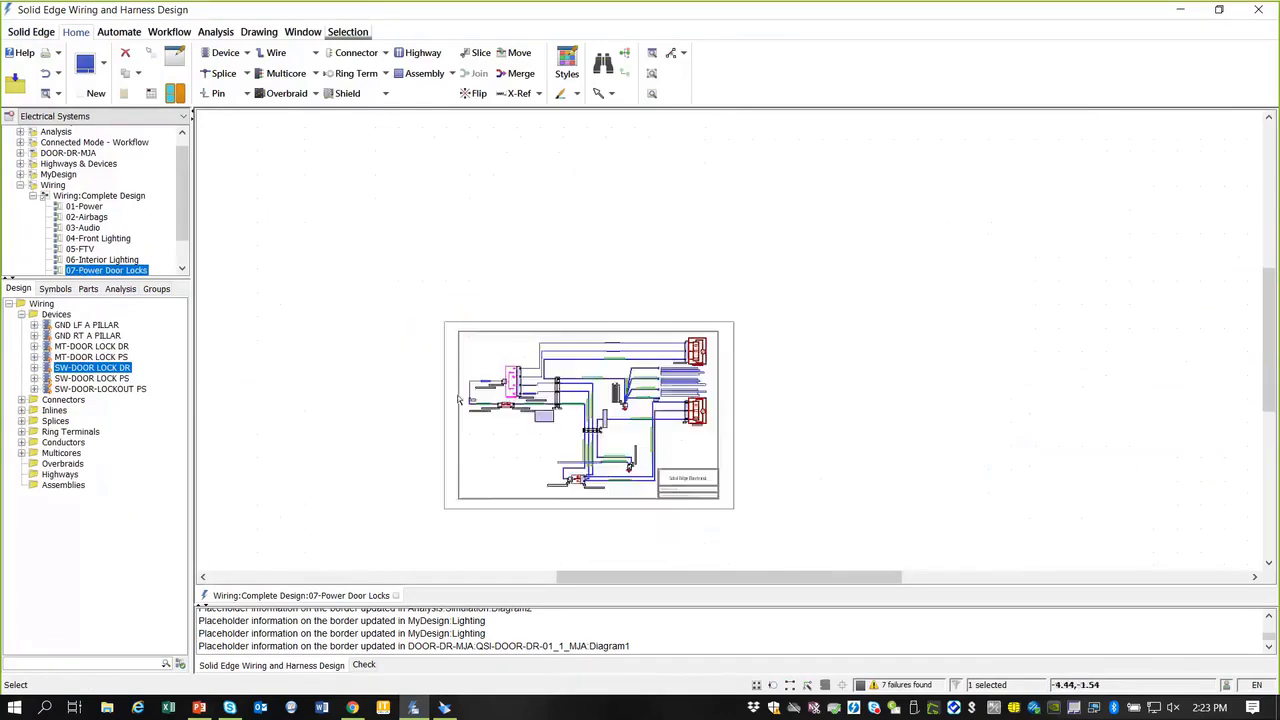
scroll(450, 392, "up", 6)
scroll(441, 382, "down", 6)
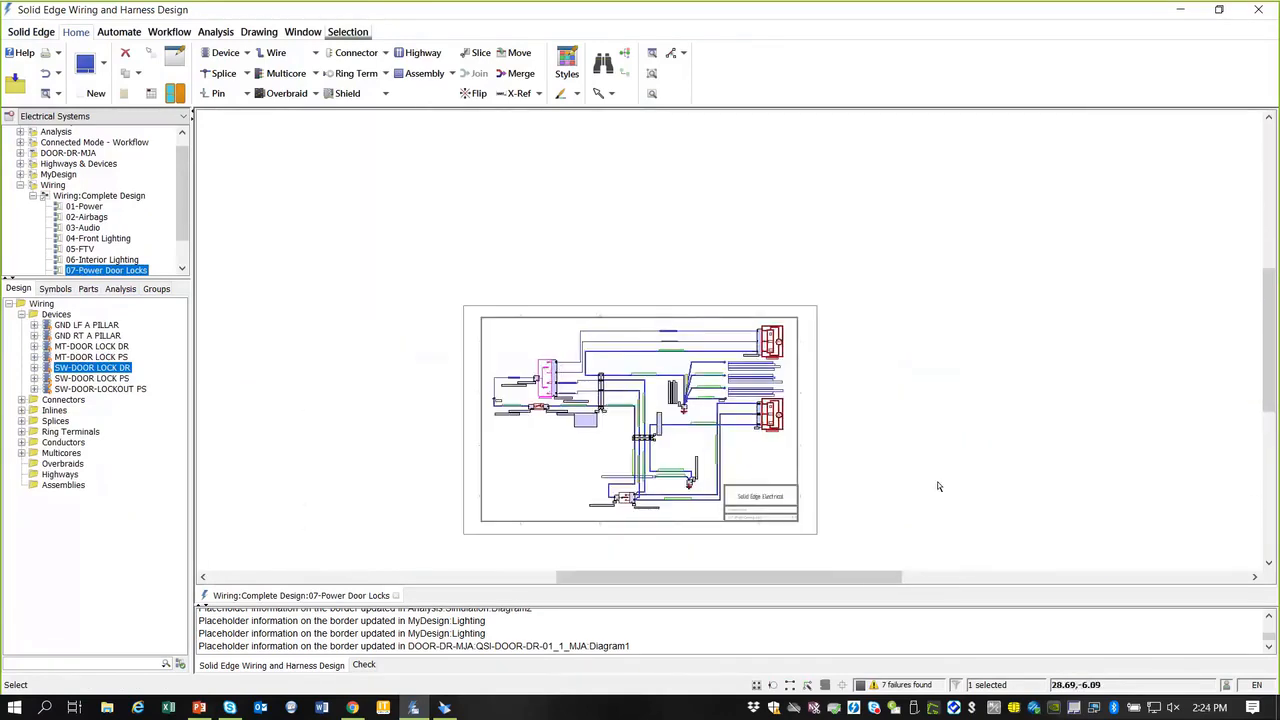
left_click_drag(958, 487, 881, 371)
middle_click_drag(881, 371, 868, 350)
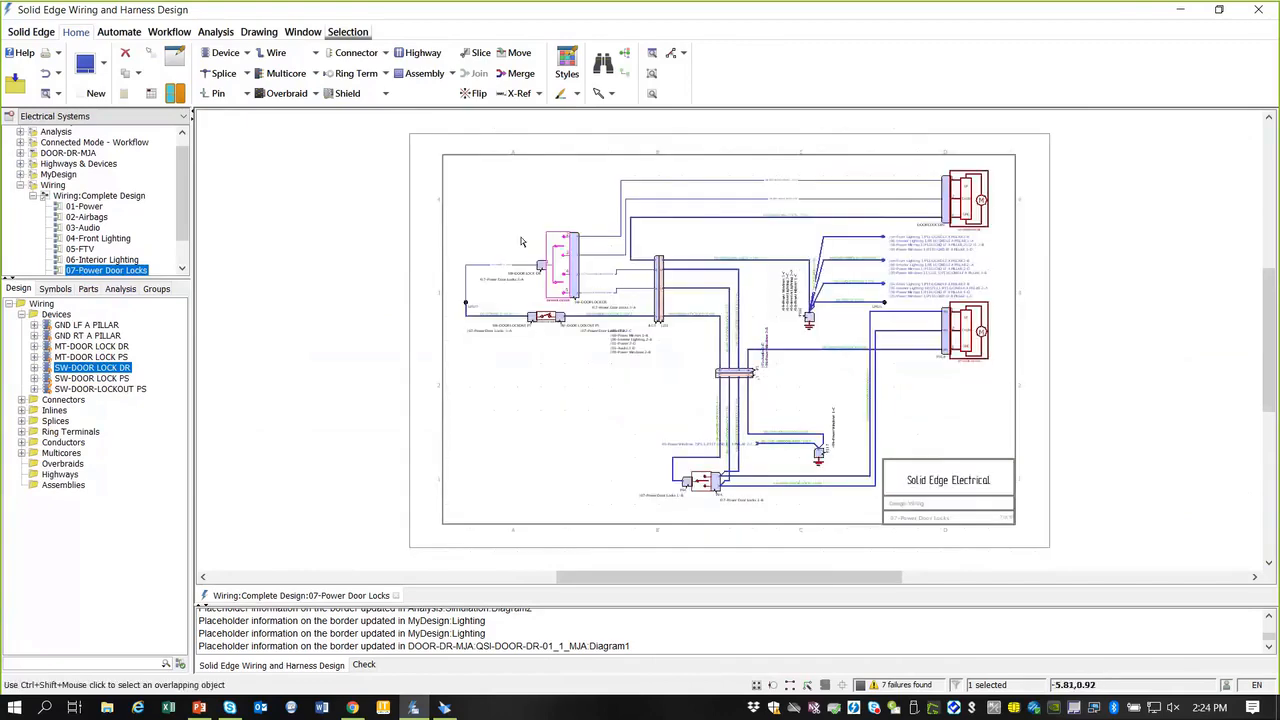
scroll(538, 246, "down", 2)
scroll(537, 252, "up", 1)
scroll(537, 258, "up", 3)
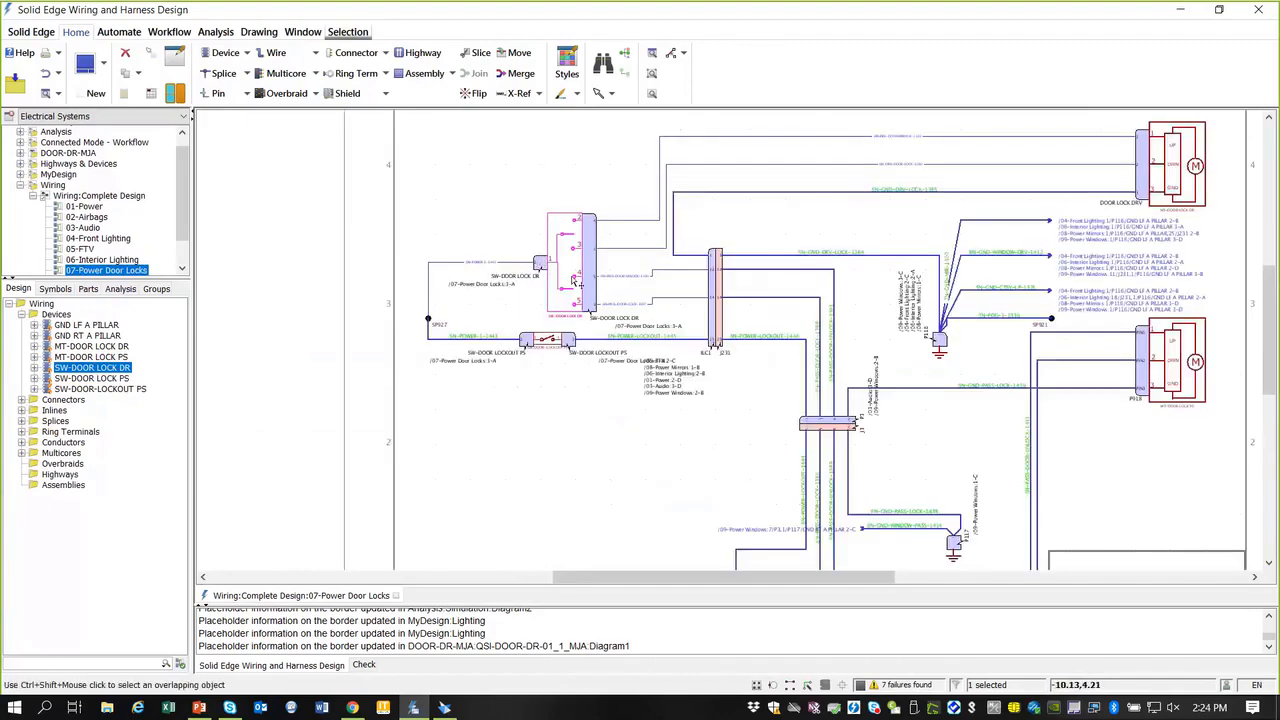
scroll(515, 228, "up", 1)
scroll(522, 213, "up", 1)
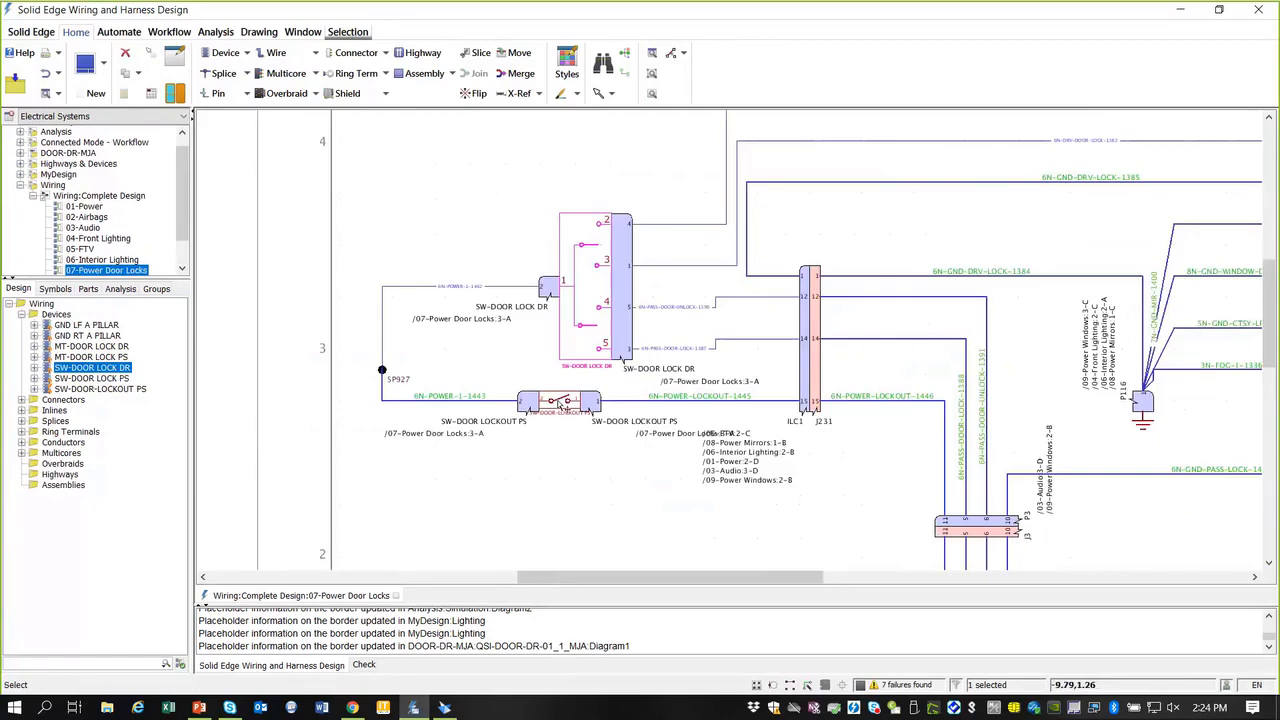
left_click(559, 401)
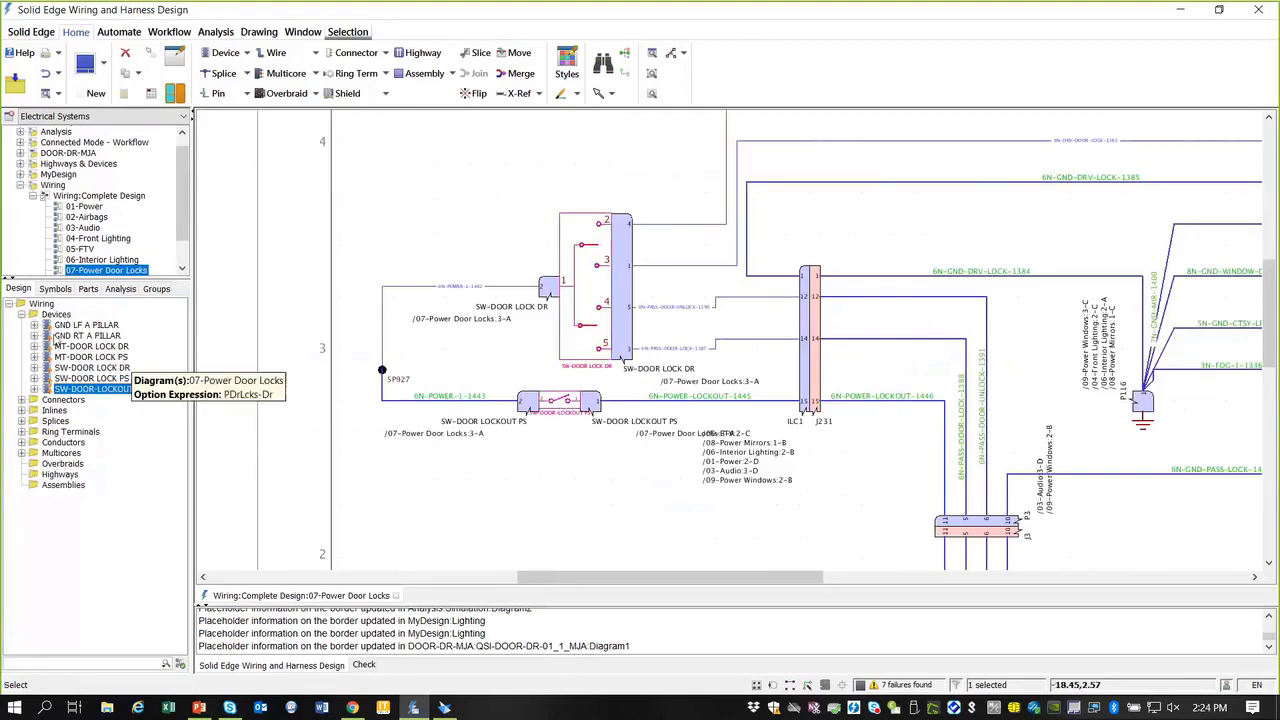
Step: Show all design objects, open SPKR-WOOFER's 03-Audio diagram, and select the woofer connector
left_click(180, 666)
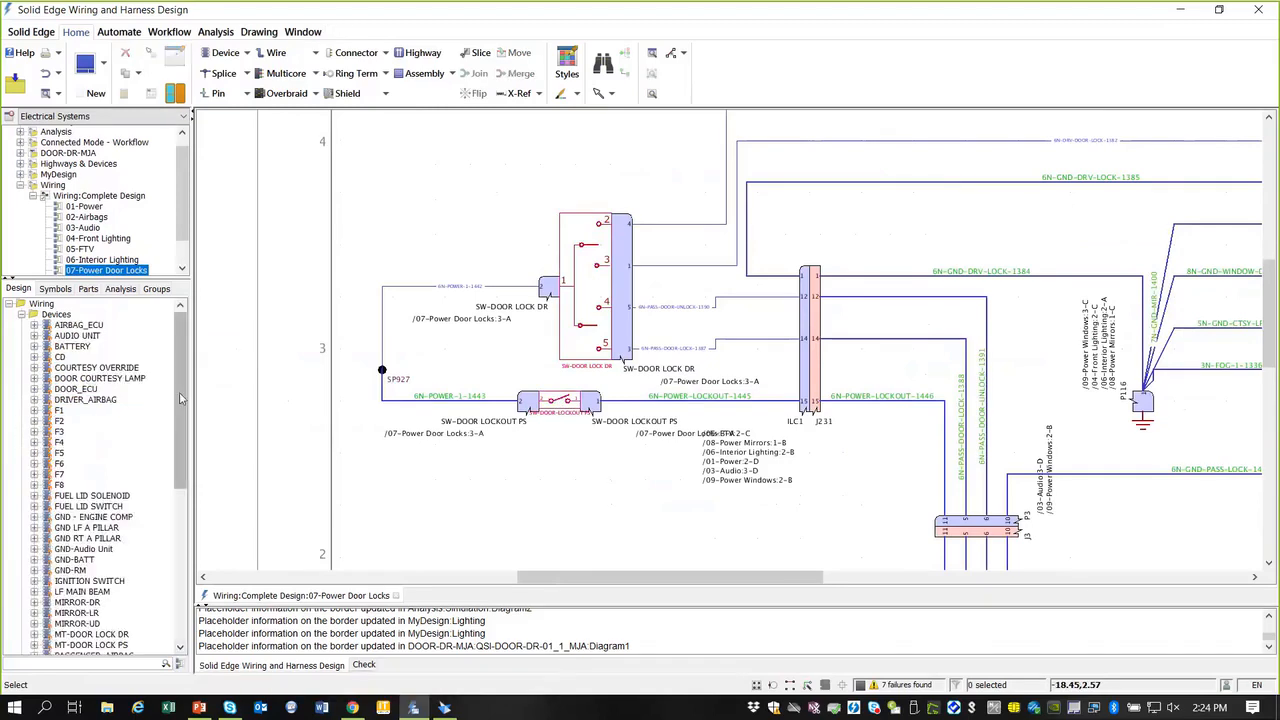
mouse_move(183, 402)
left_mouse_down()
mouse_move(187, 468)
mouse_move(174, 386)
left_mouse_up()
scroll(117, 460, "down", 7)
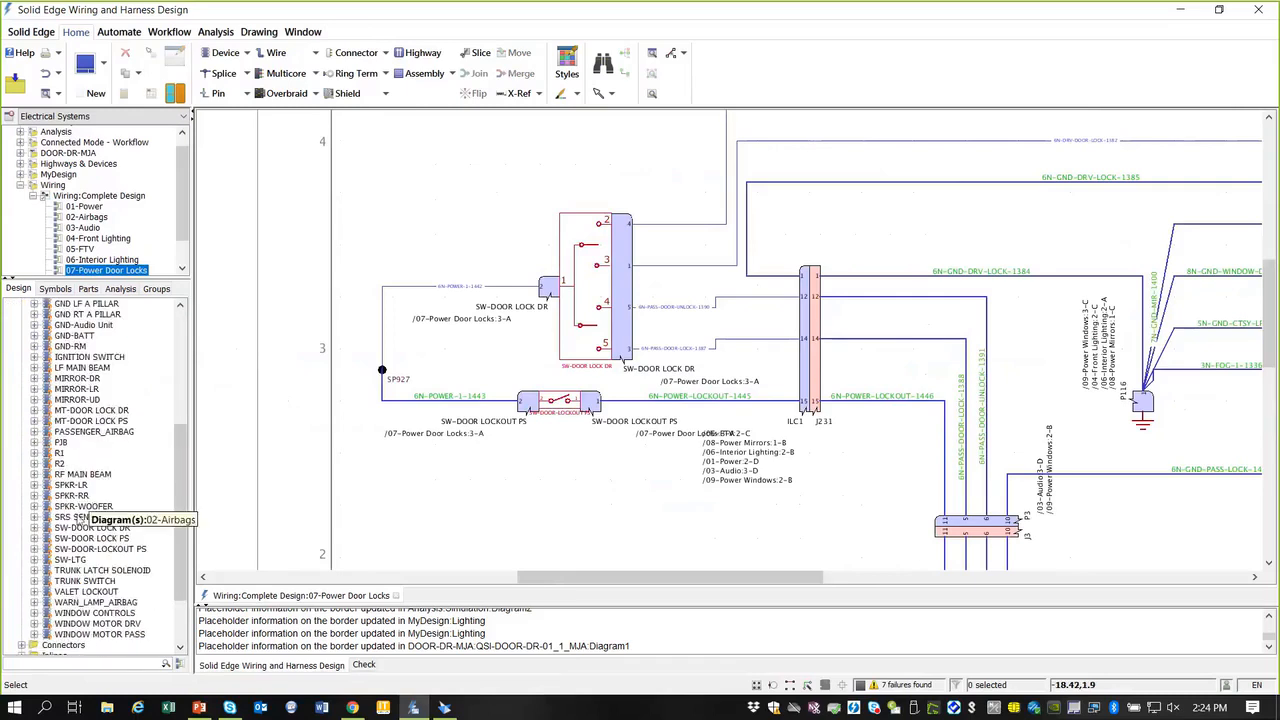
left_click(80, 506)
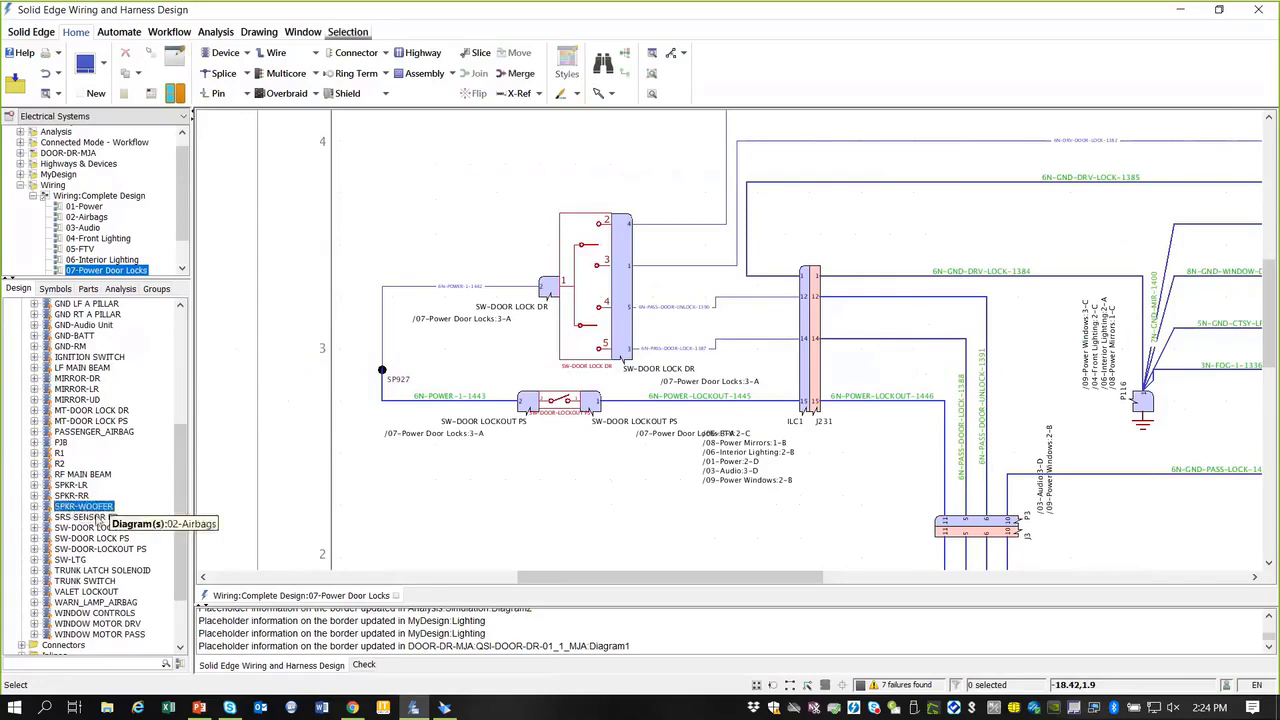
double_click(88, 510)
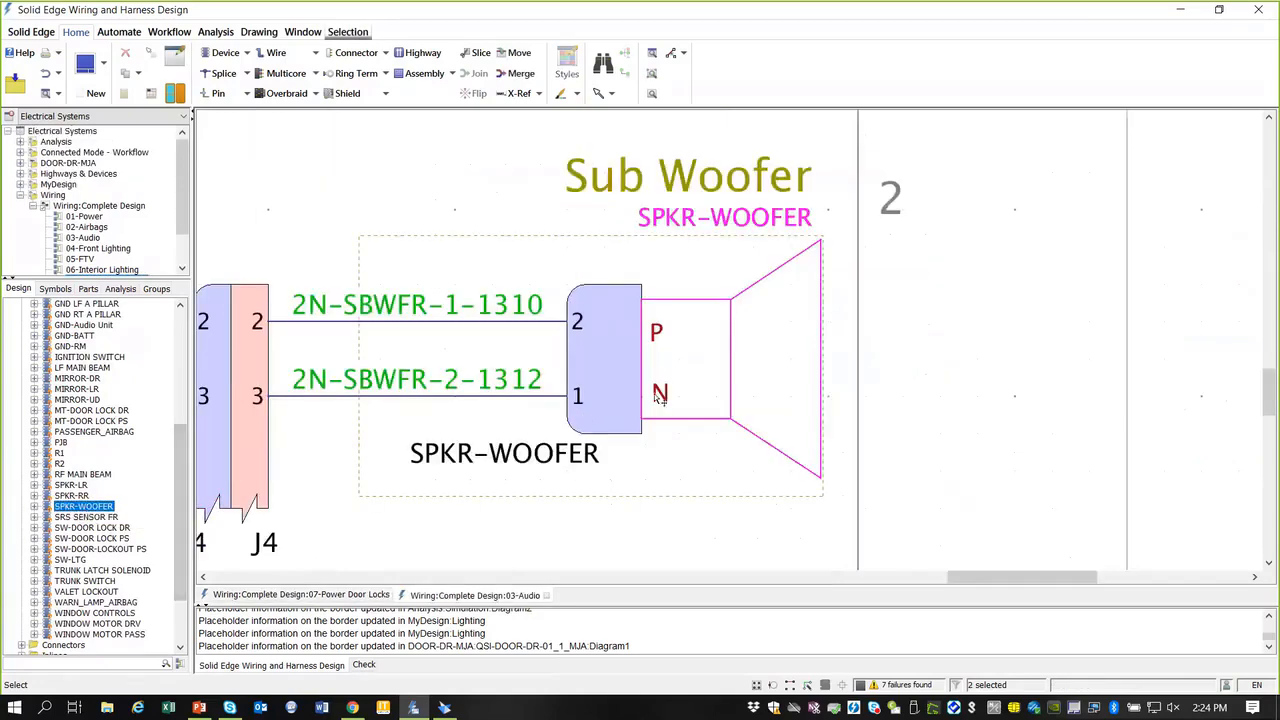
left_click(624, 366)
scroll(624, 366, "down", 1)
scroll(624, 366, "down", 3)
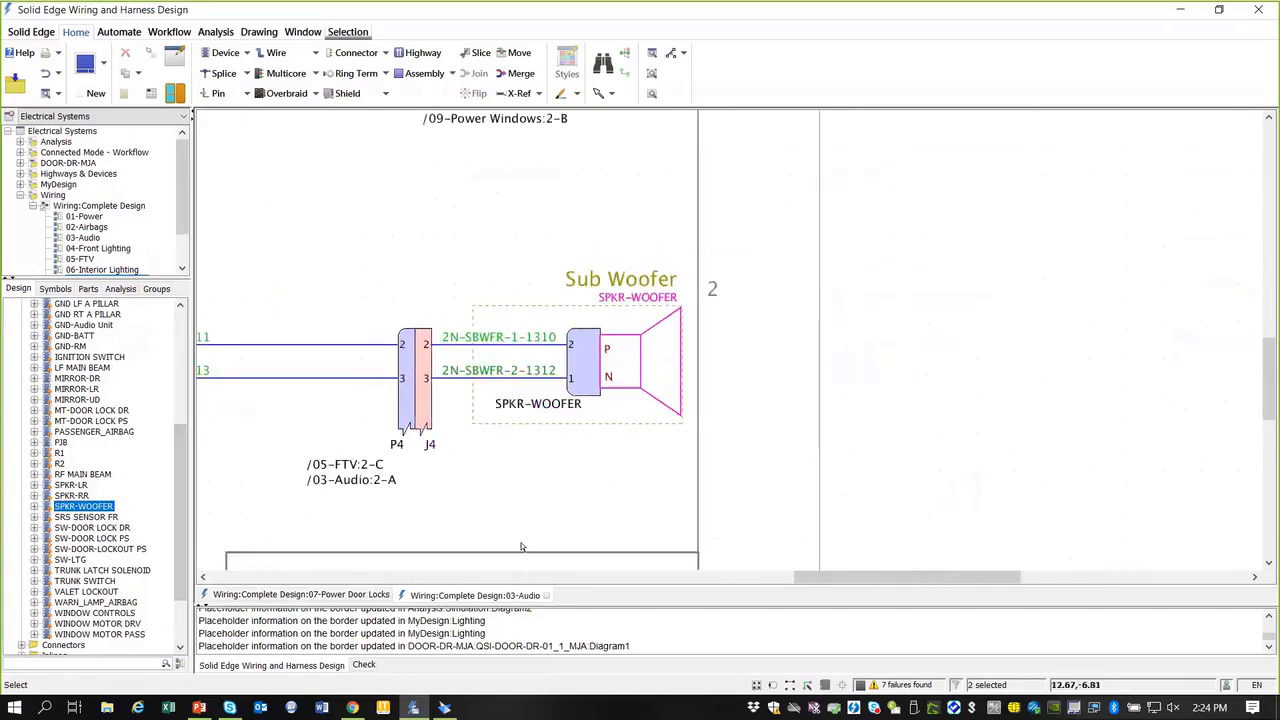
Step: View the SPKR-WOOFER connector's properties and close them without changes
right_click(583, 360)
left_click(644, 594)
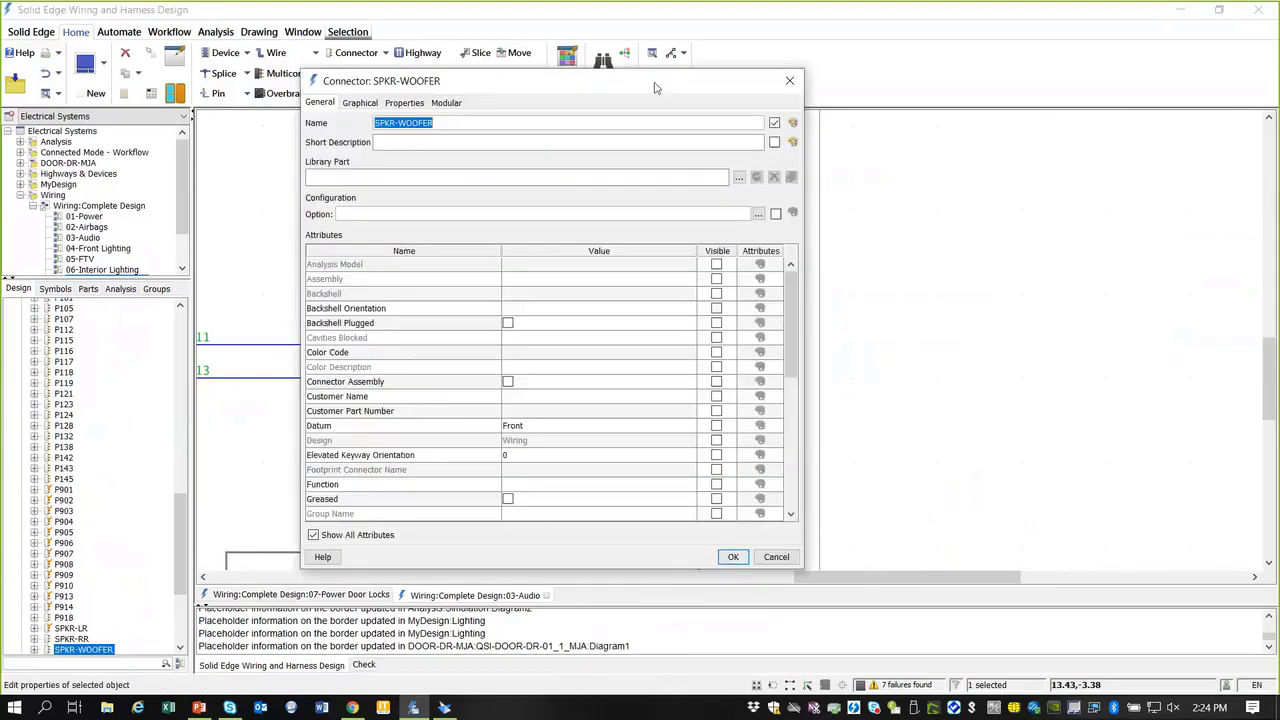
left_click_drag(655, 88, 915, 89)
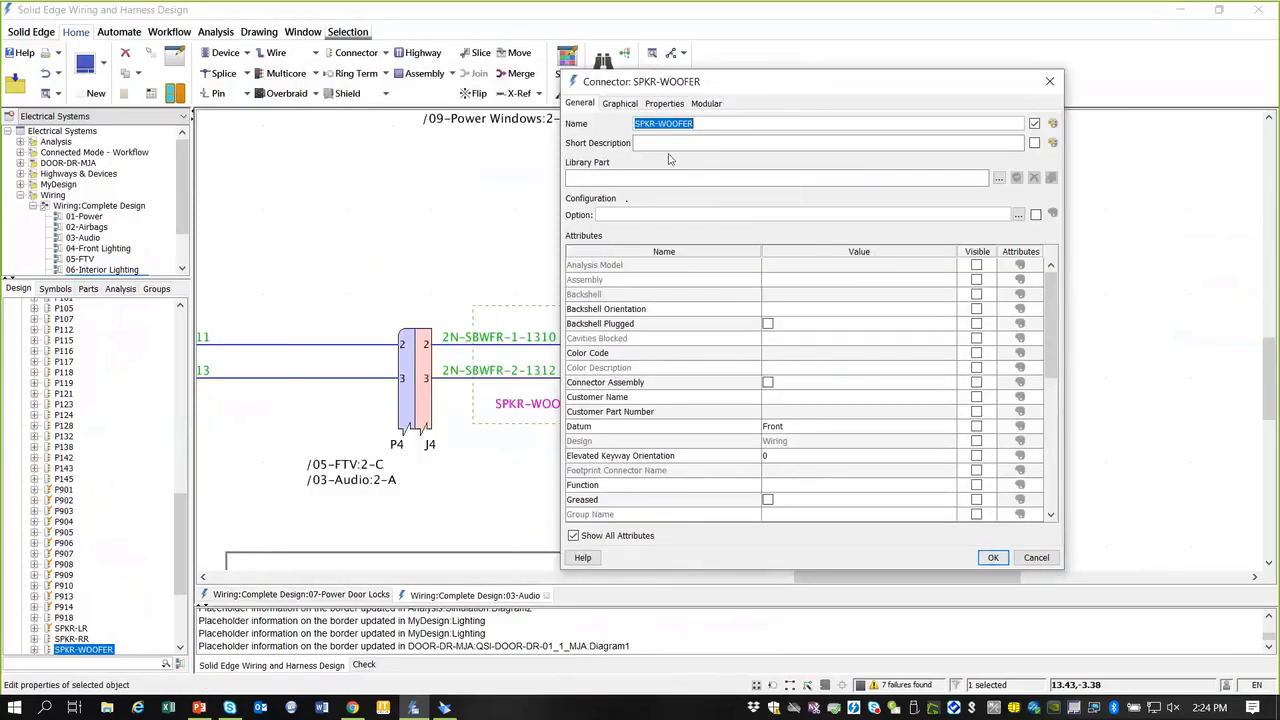
left_click(1049, 81)
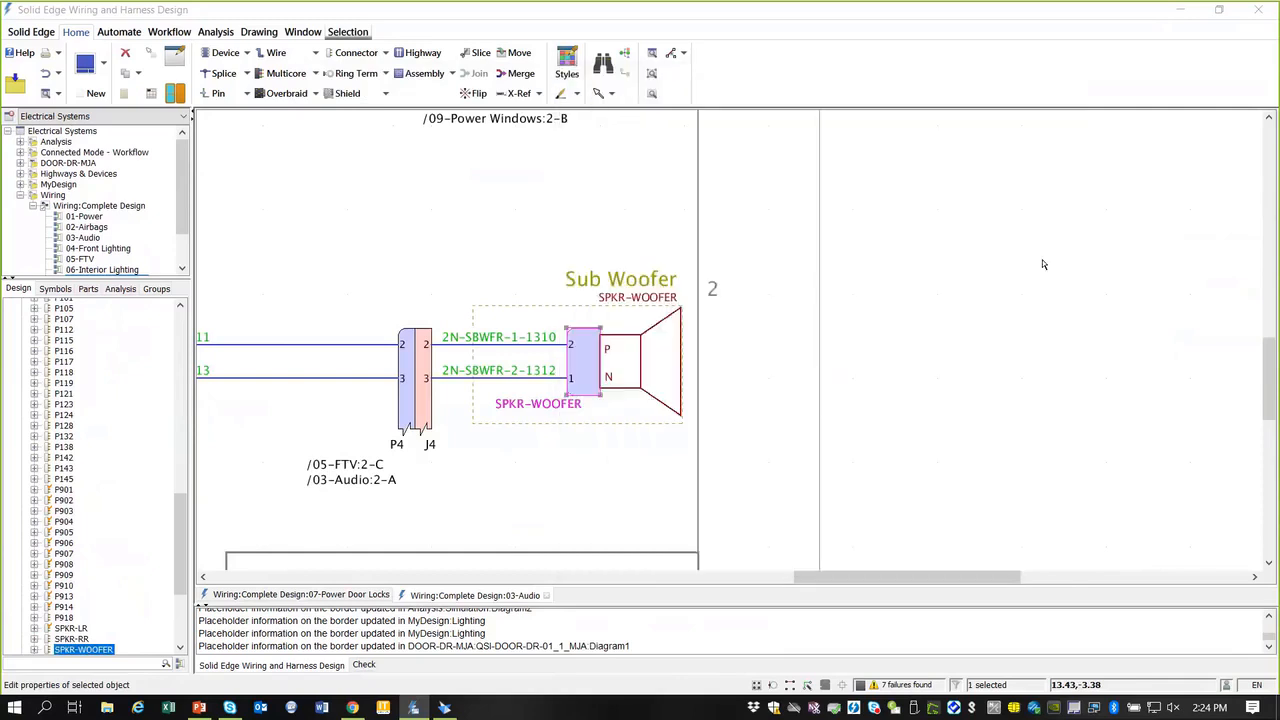
Step: Collapse the Connectors folder and switch to the 07-Power Door Locks diagram
left_click_drag(178, 535, 176, 456)
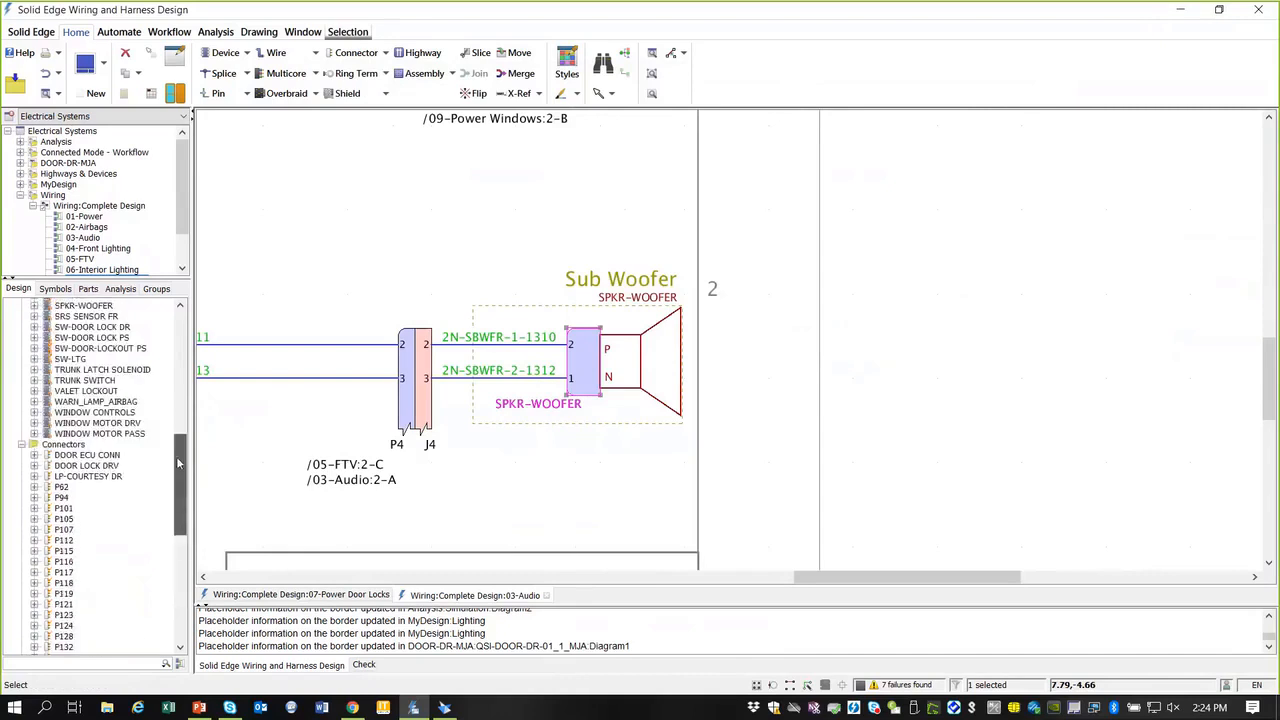
left_click(21, 444)
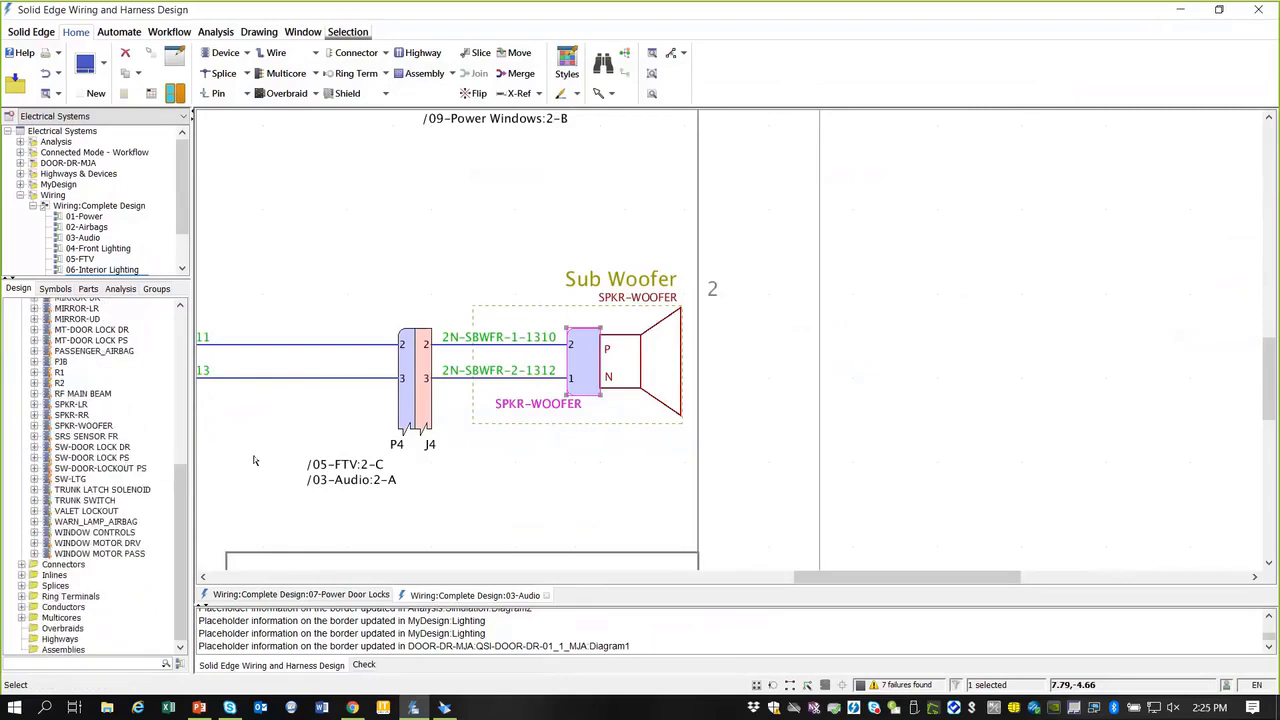
left_click(312, 595)
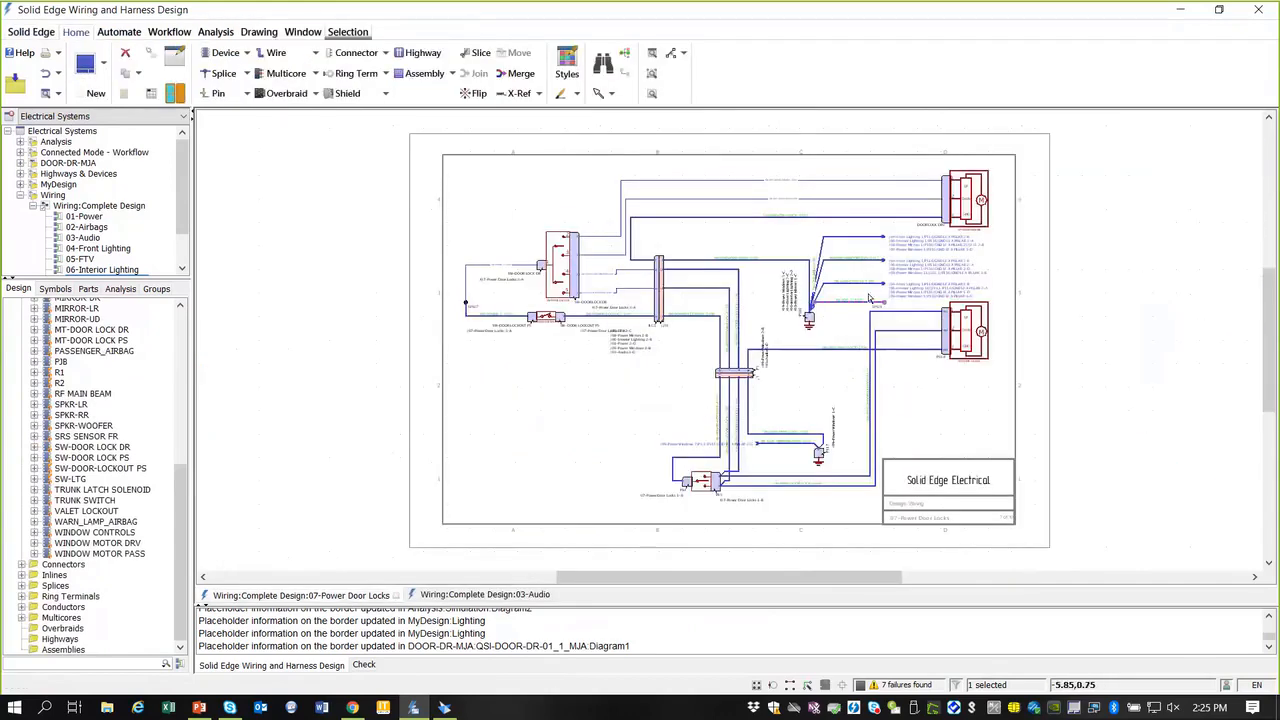
scroll(869, 298, "up", 5)
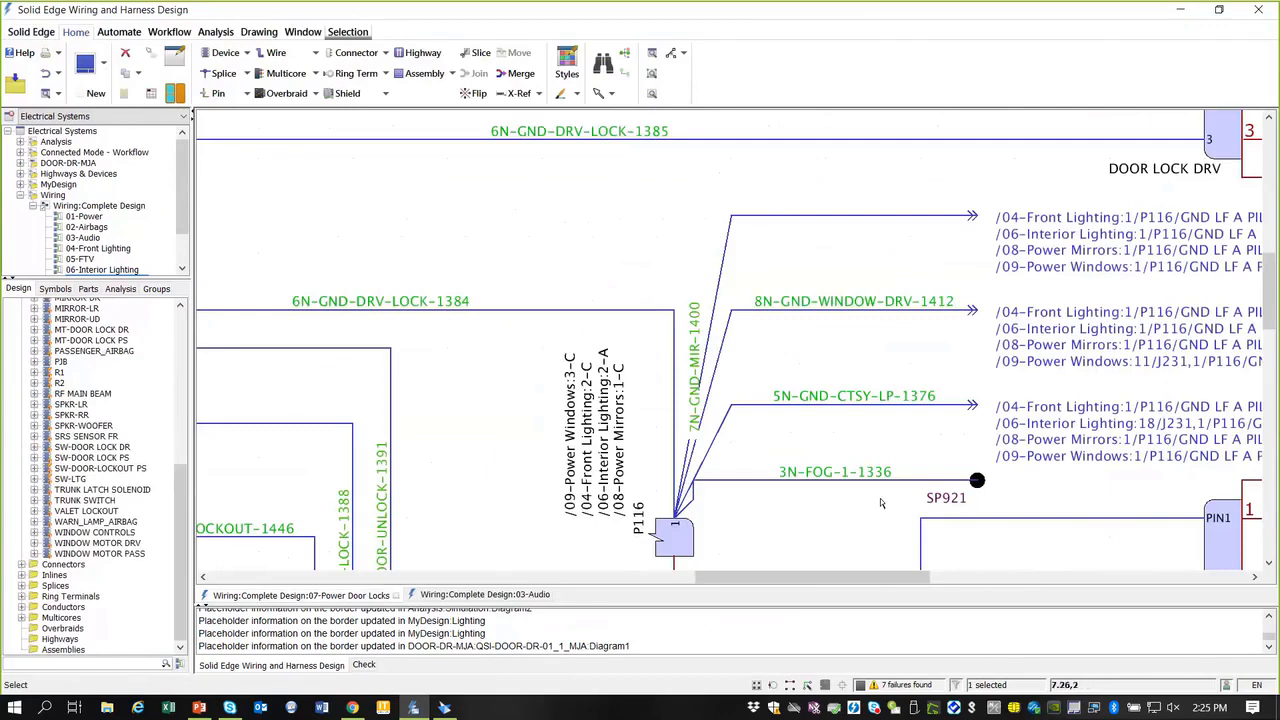
left_click_drag(836, 579, 903, 579)
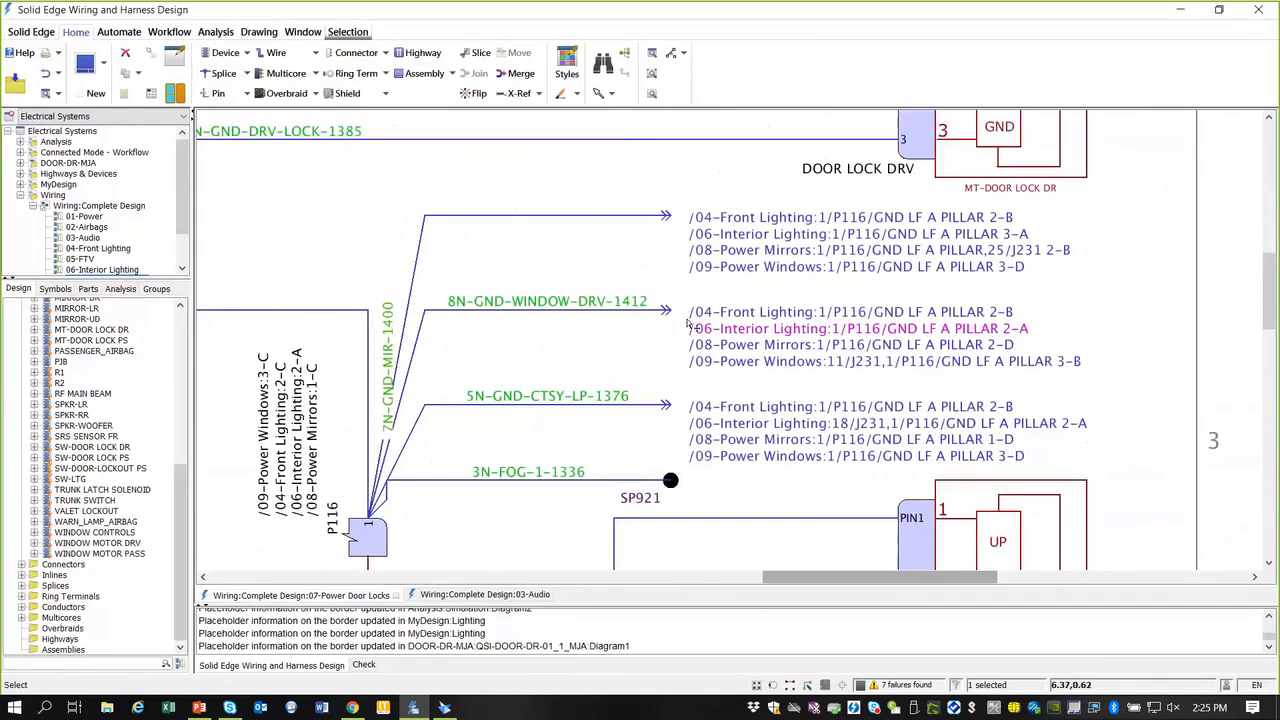
right_click(634, 316)
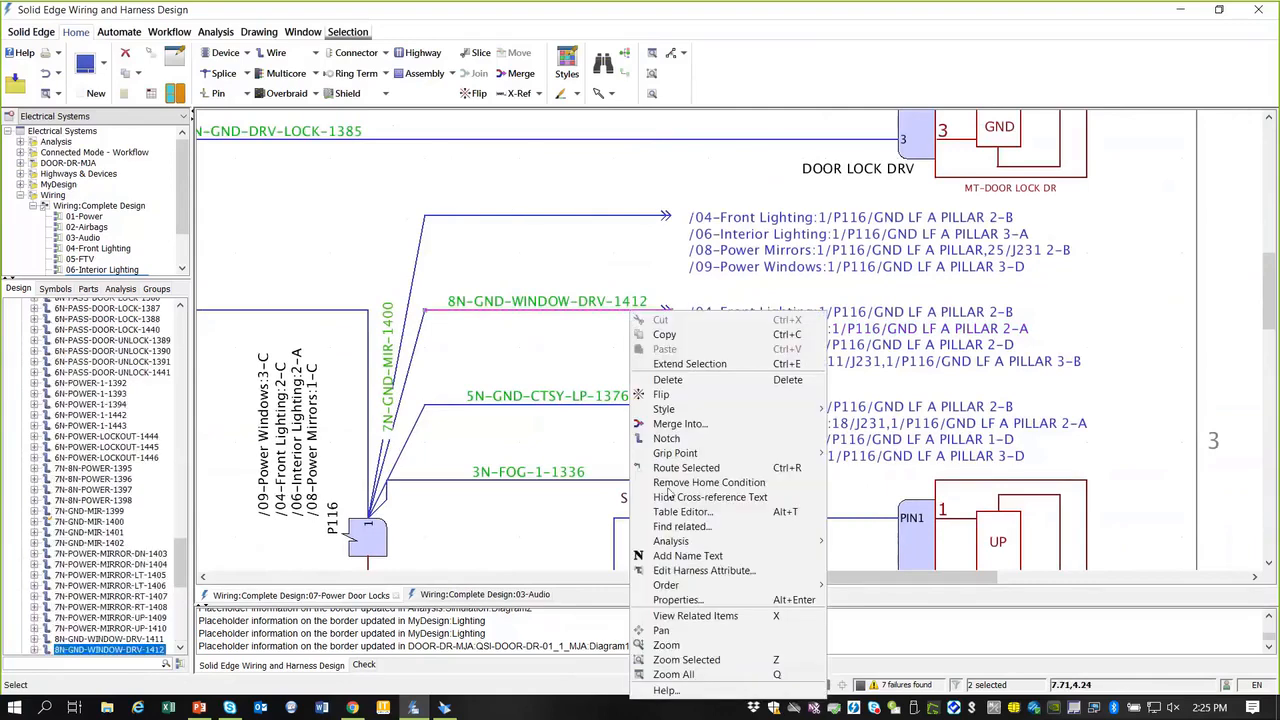
left_click(677, 600)
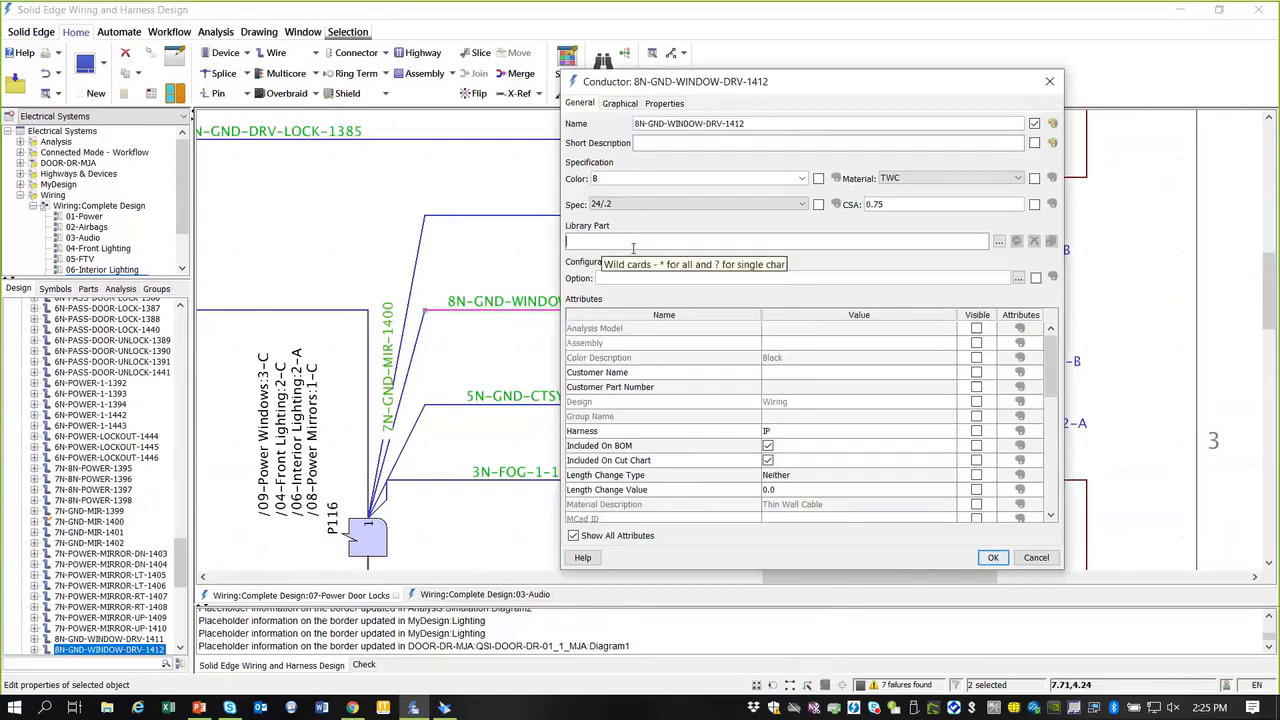
left_click(1053, 84)
scroll(688, 322, "up", 1)
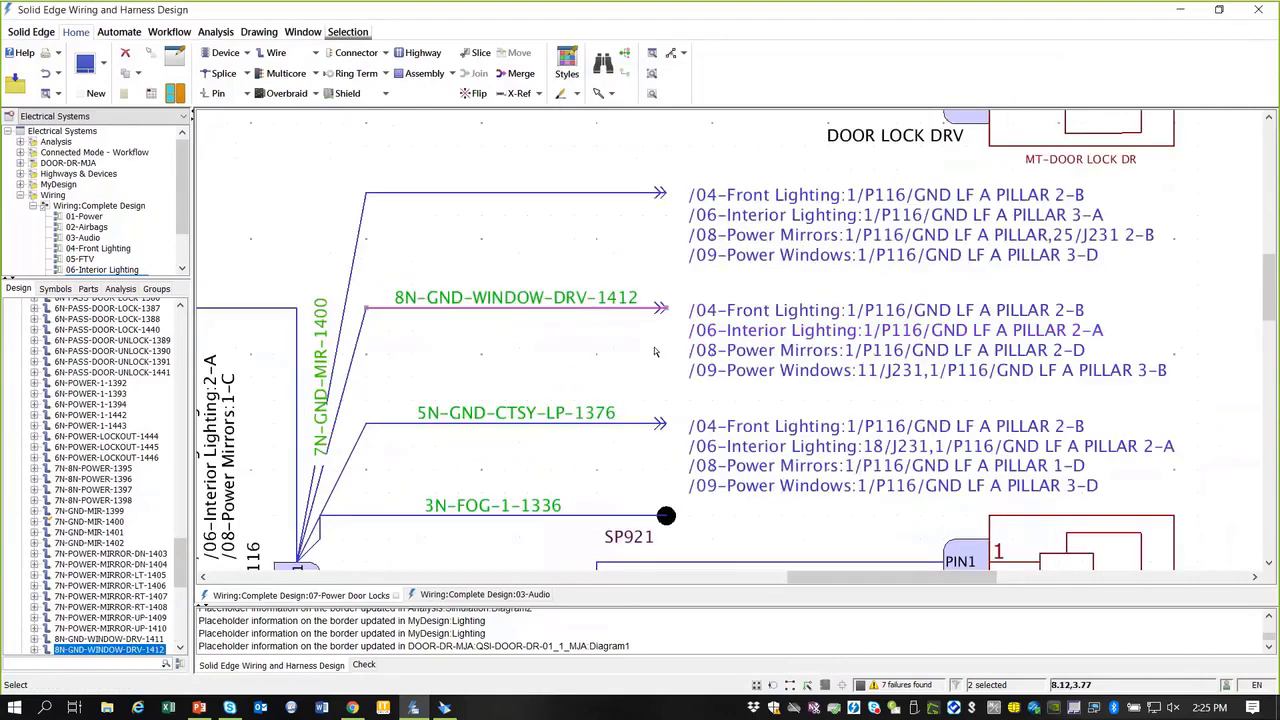
Step: Bring up the context menu for wire 8N-GND-WINDOW-DRV-1412
scroll(660, 346, "up", 1)
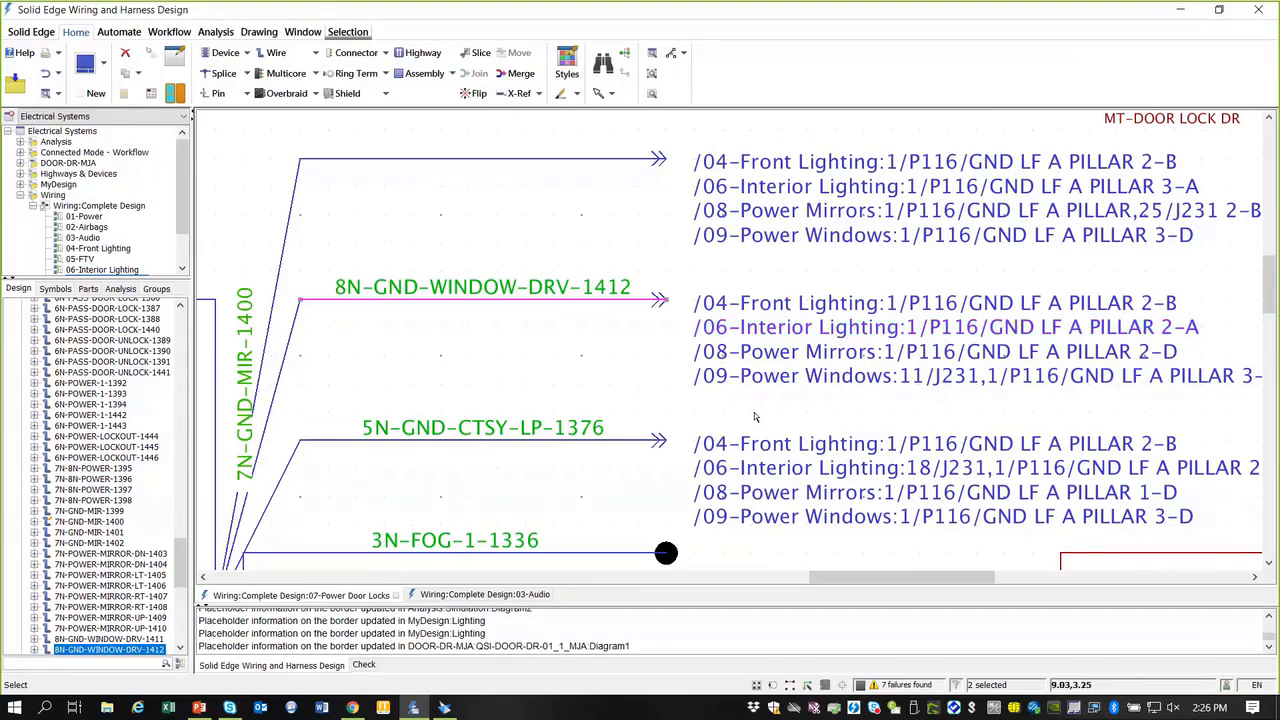
right_click(650, 305)
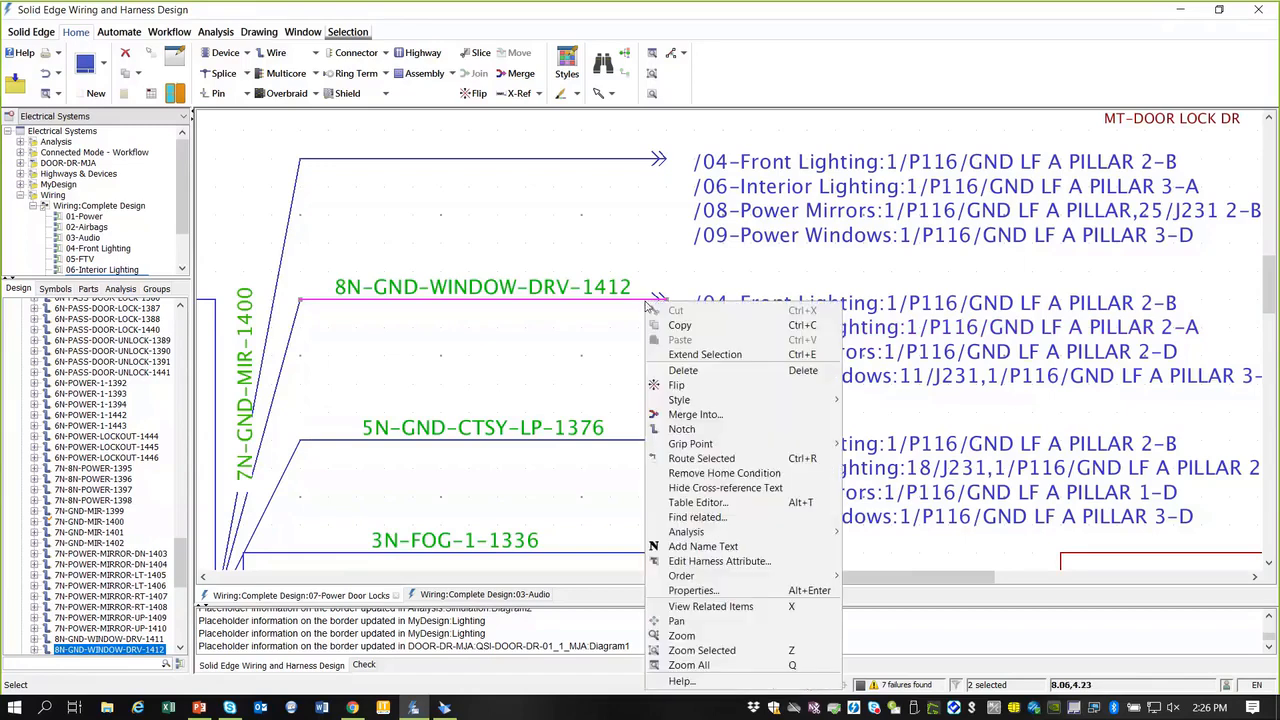
mouse_move(705, 400)
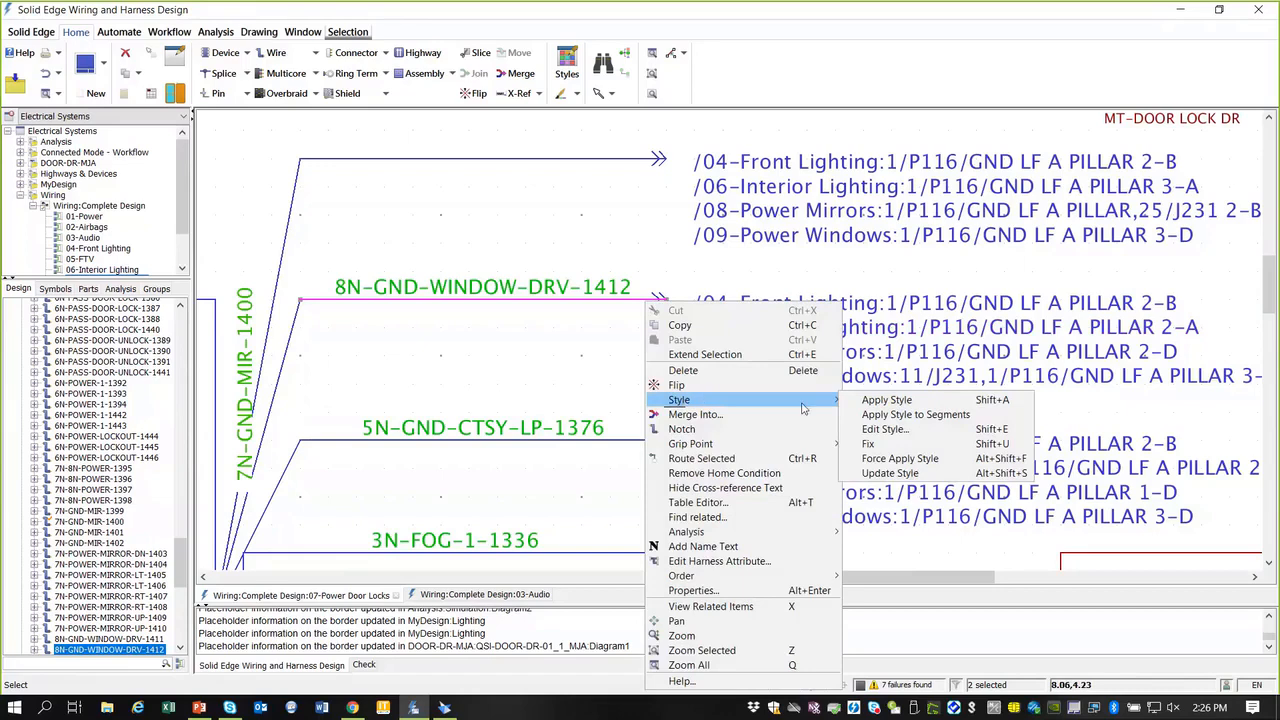
left_click(903, 430)
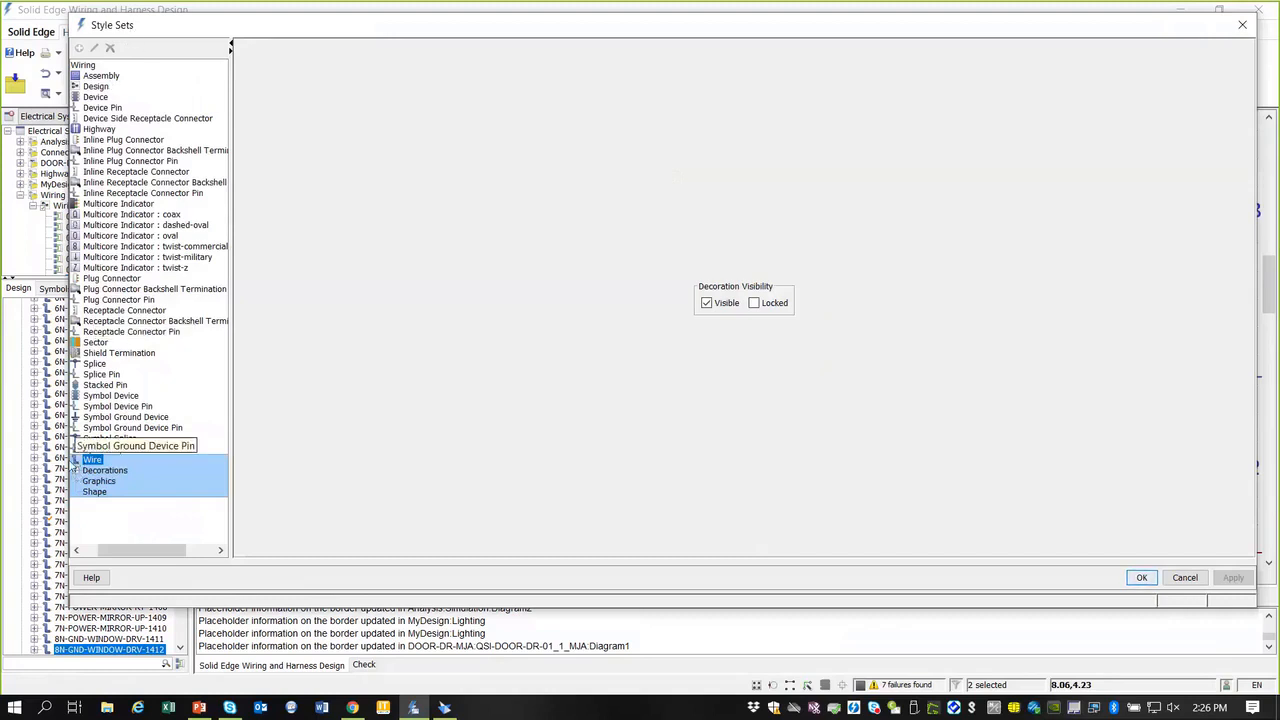
left_click(76, 470)
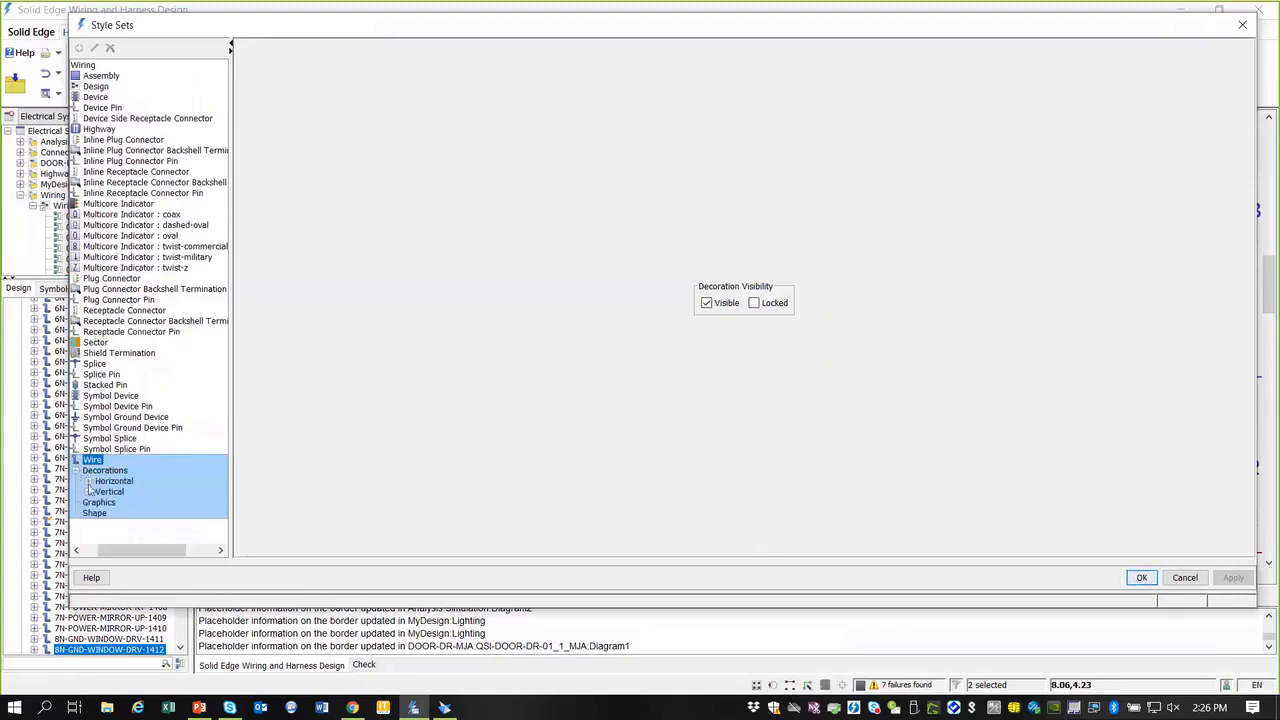
left_click(87, 481)
left_click(100, 492)
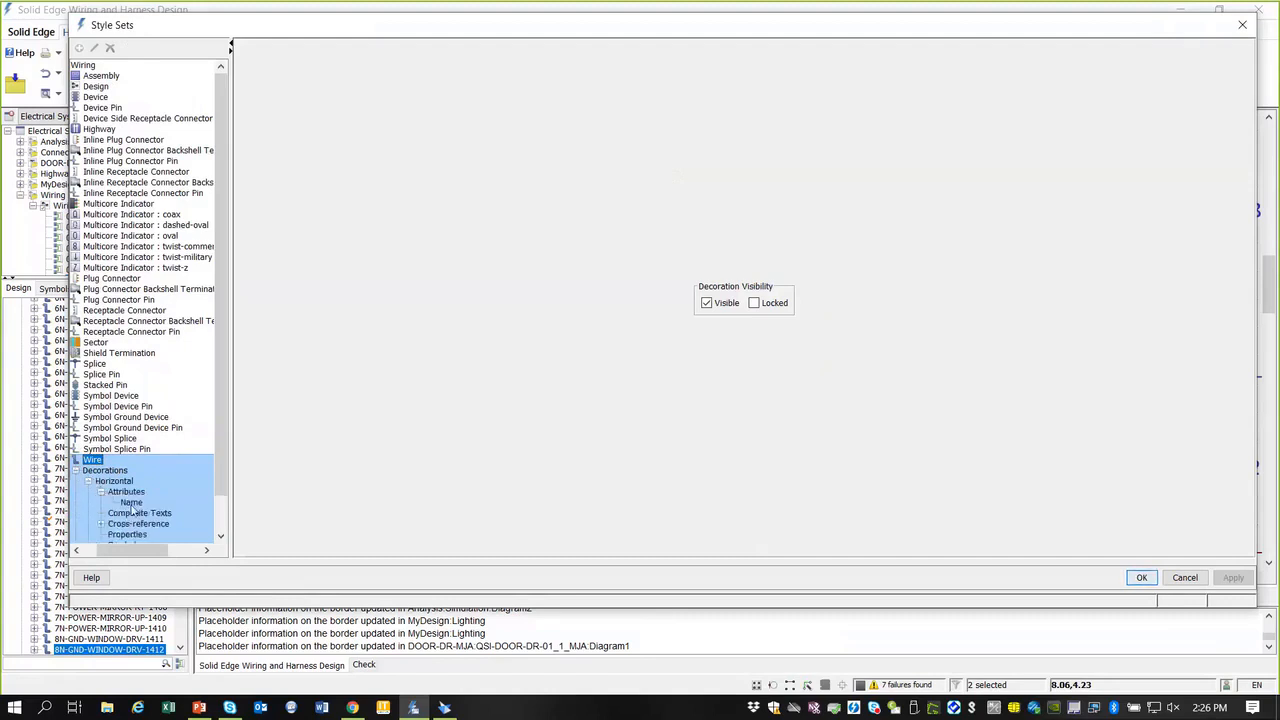
left_click(131, 503)
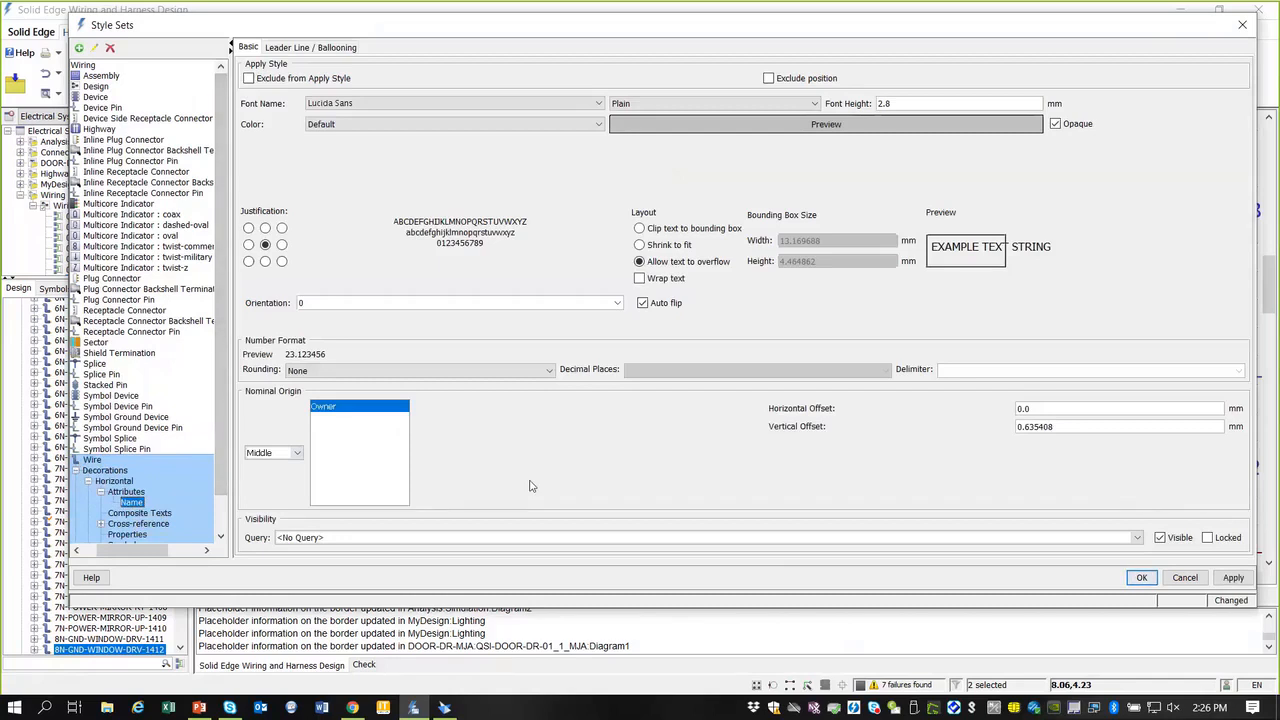
left_click(1245, 25)
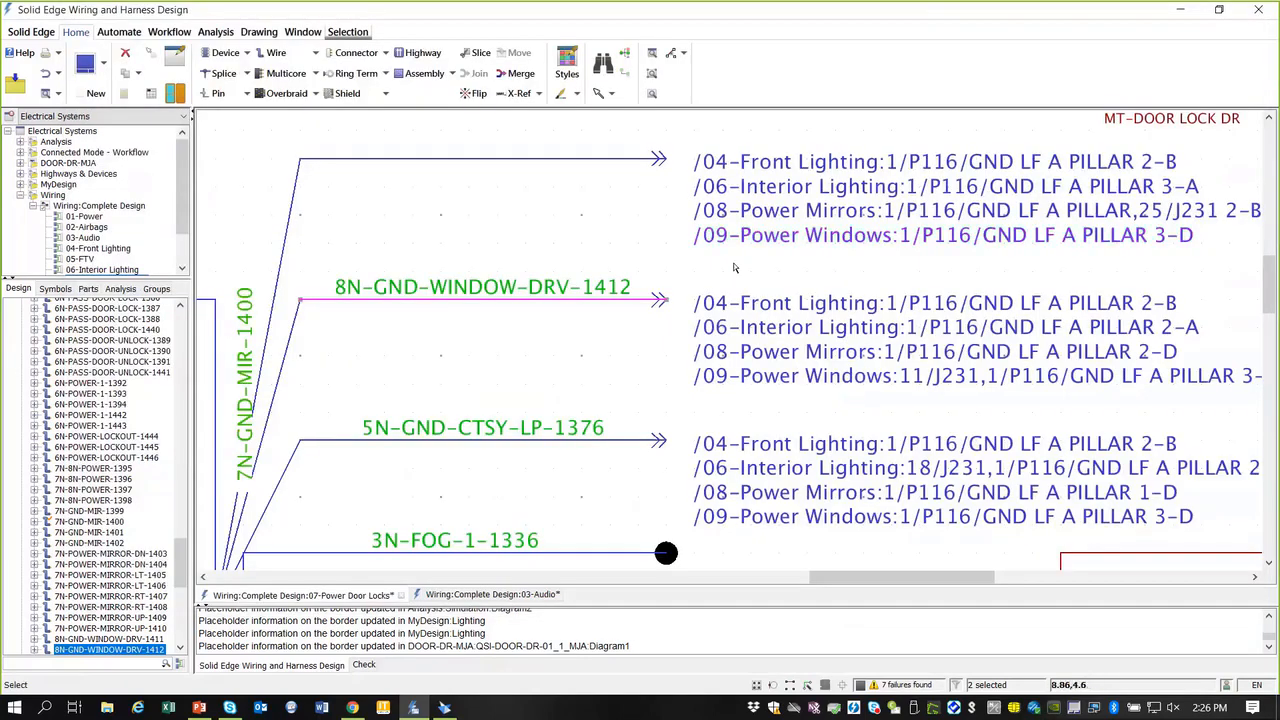
Step: Fit the full Power Door Locks sheet in view, collapse Devices, and show the Solid Edge menu
scroll(665, 363, "down", 4)
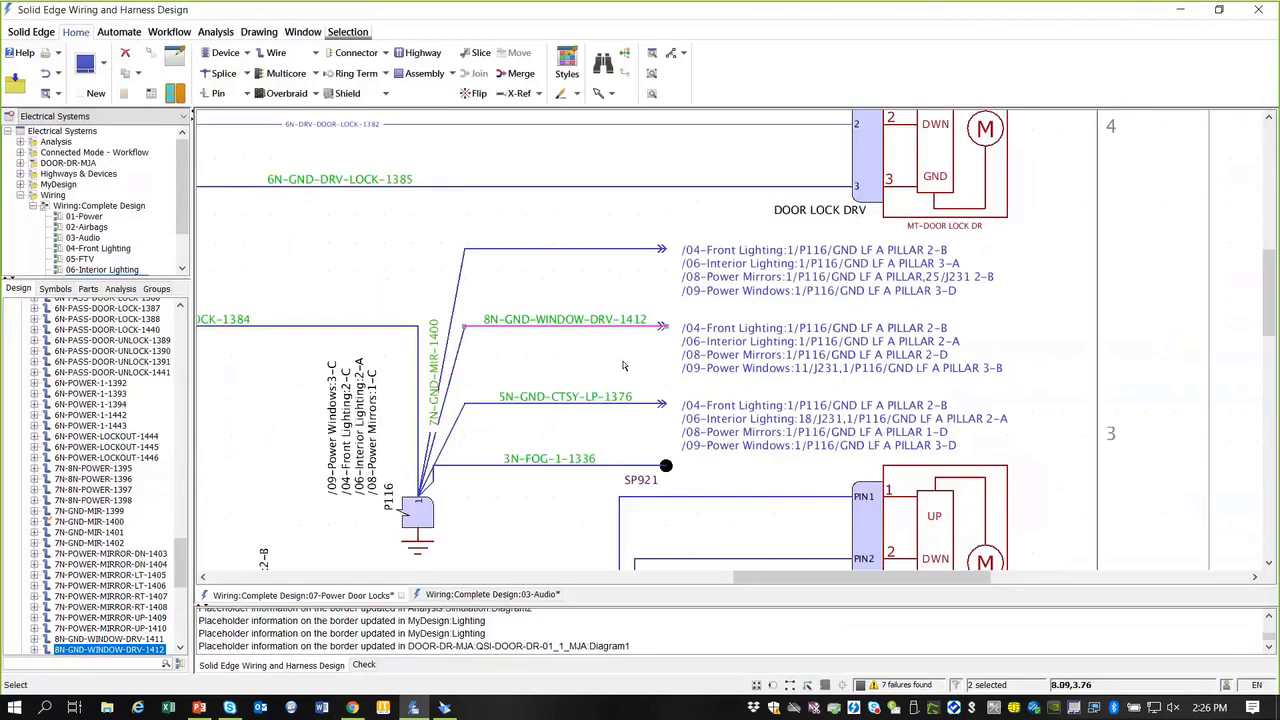
scroll(624, 372, "down", 1)
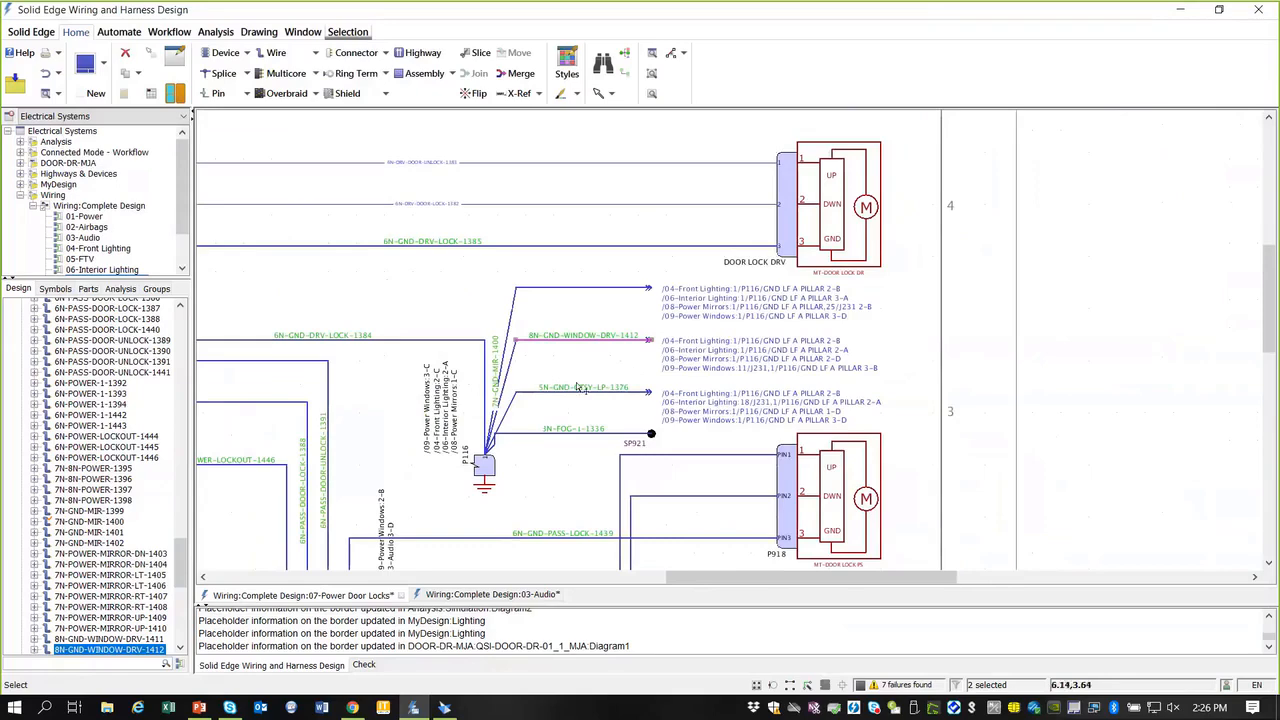
middle_click_drag(589, 487, 492, 380)
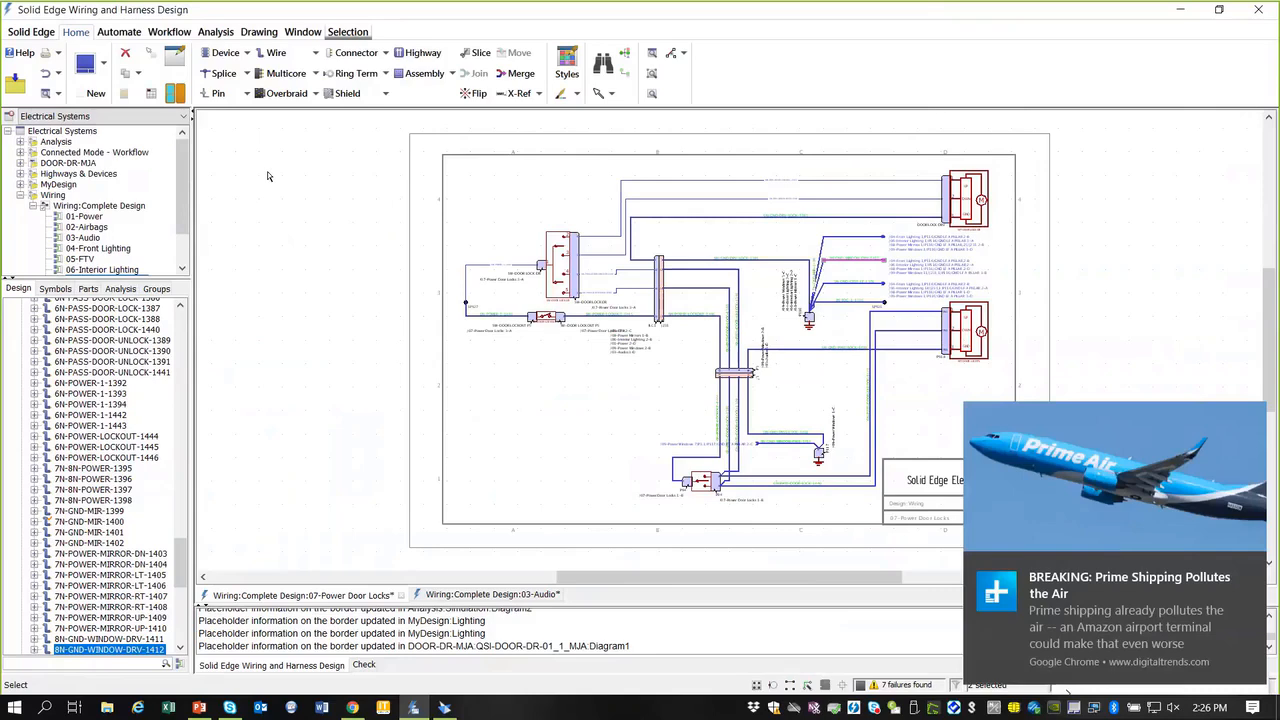
scroll(181, 548, "up", 7)
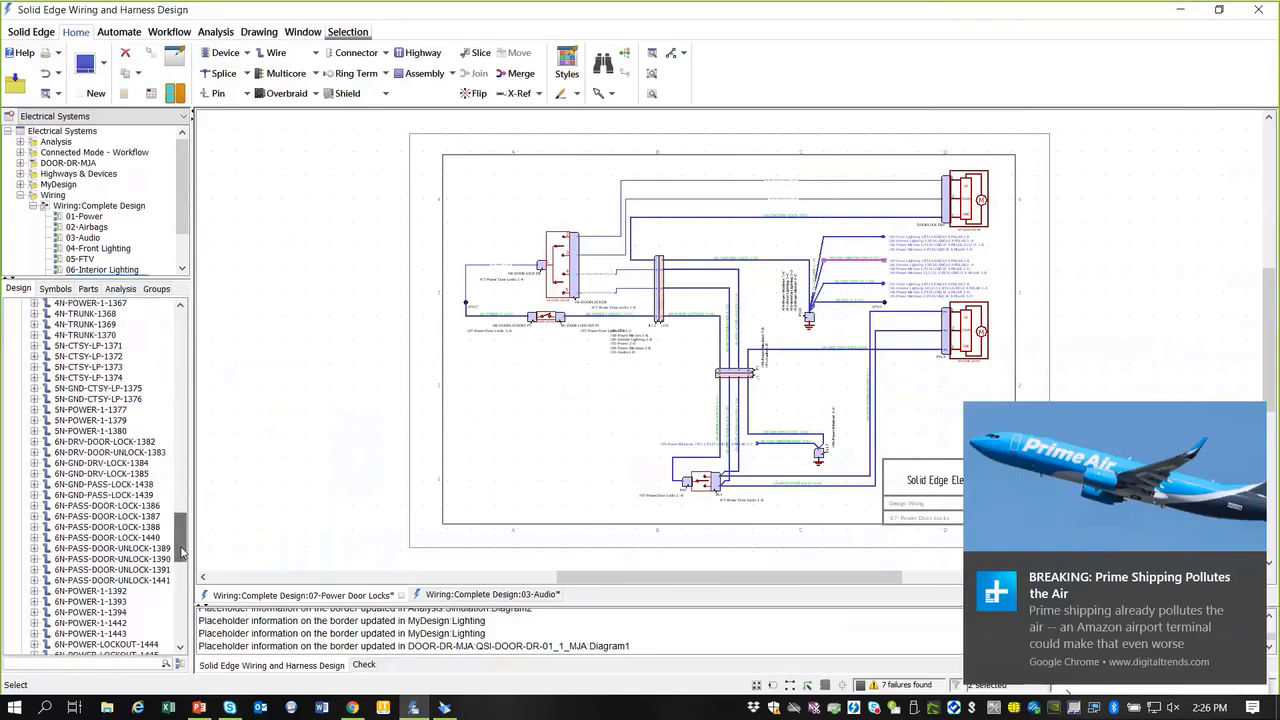
scroll(181, 548, "down", 20)
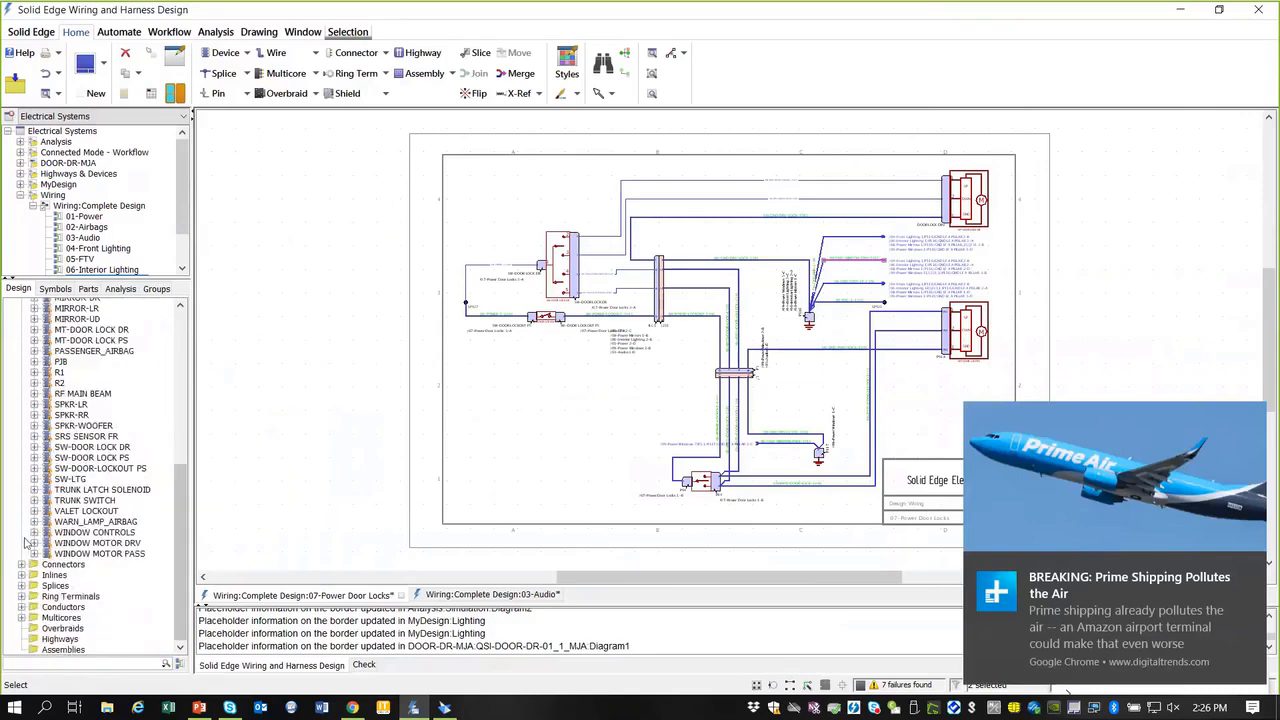
scroll(176, 373, "up", 7)
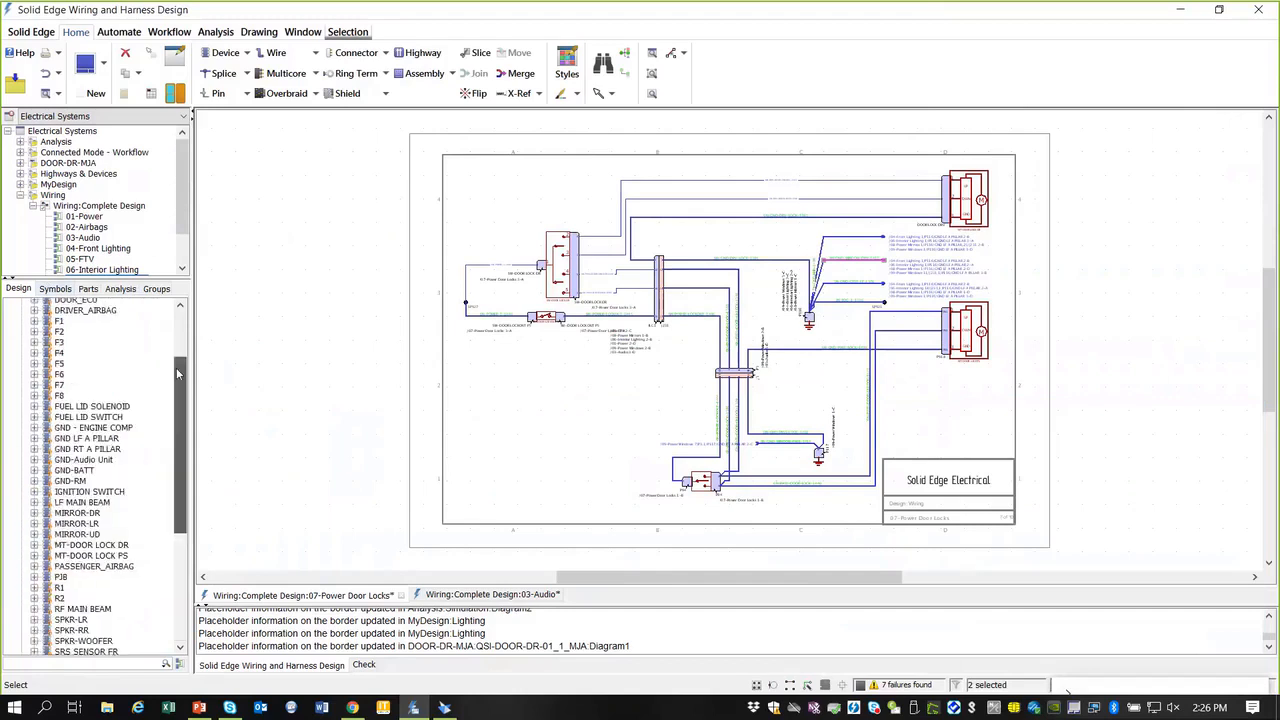
scroll(176, 367, "up", 3)
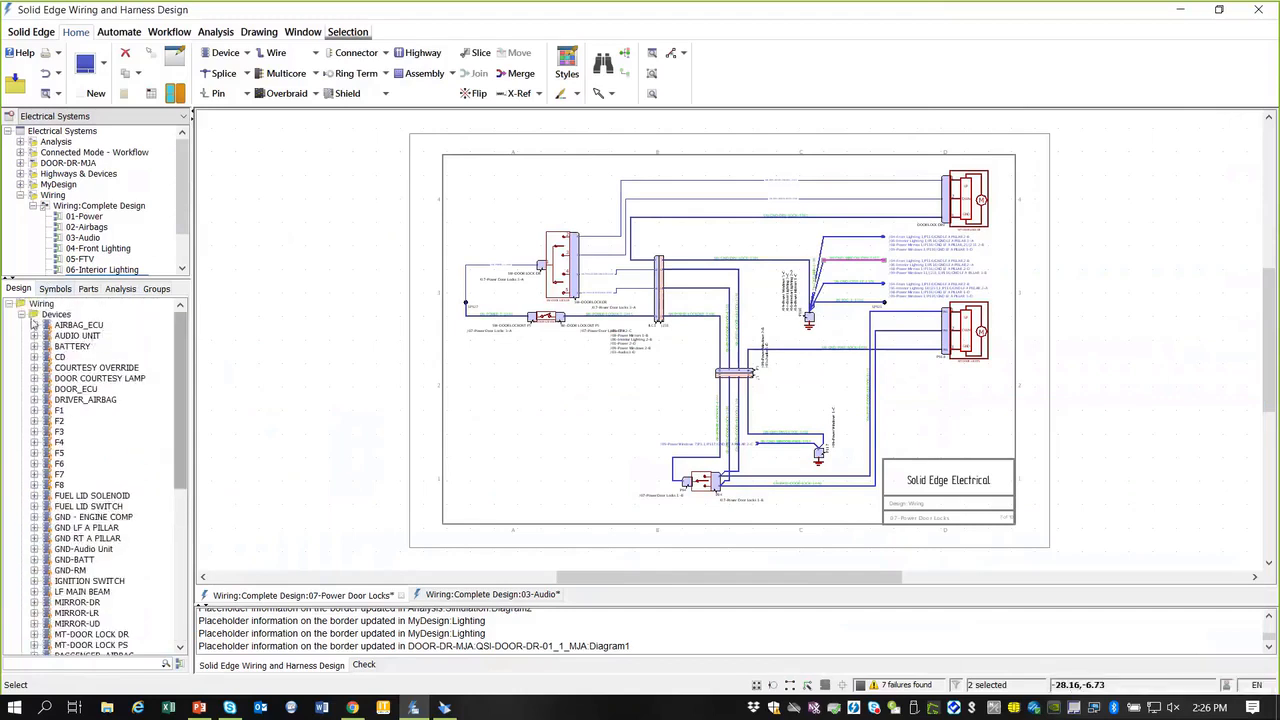
left_click(22, 315)
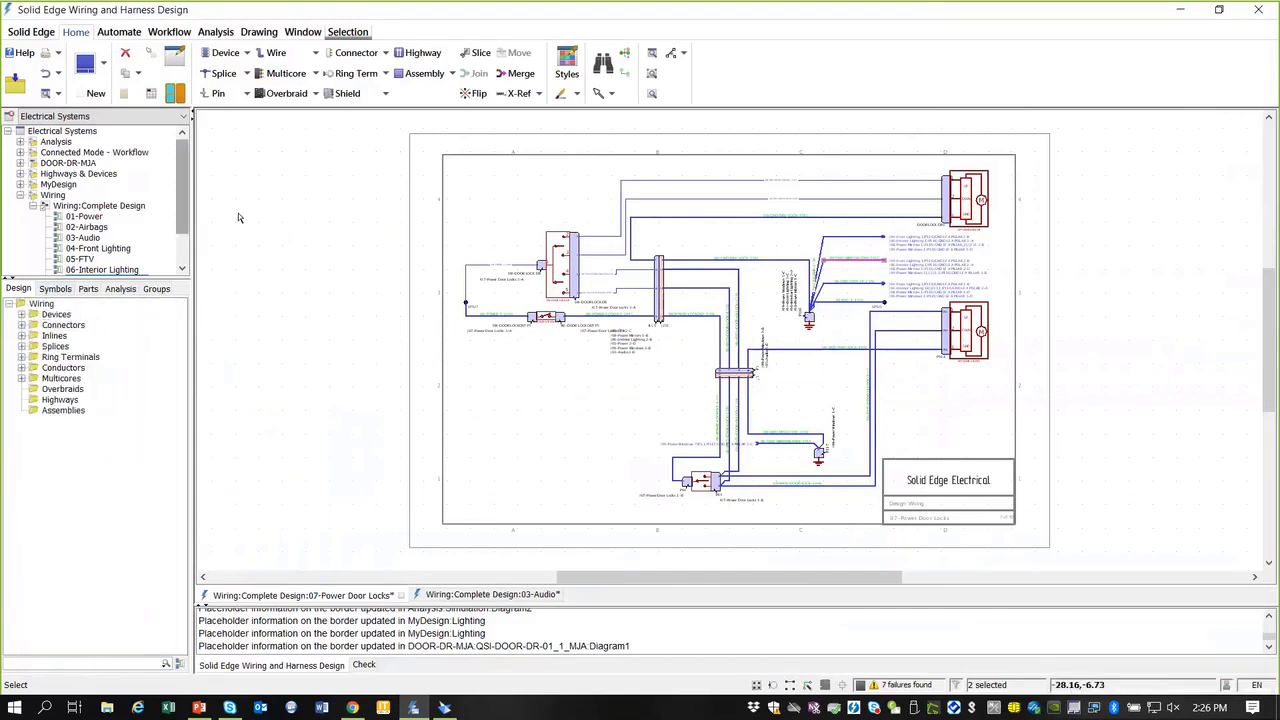
left_click(20, 32)
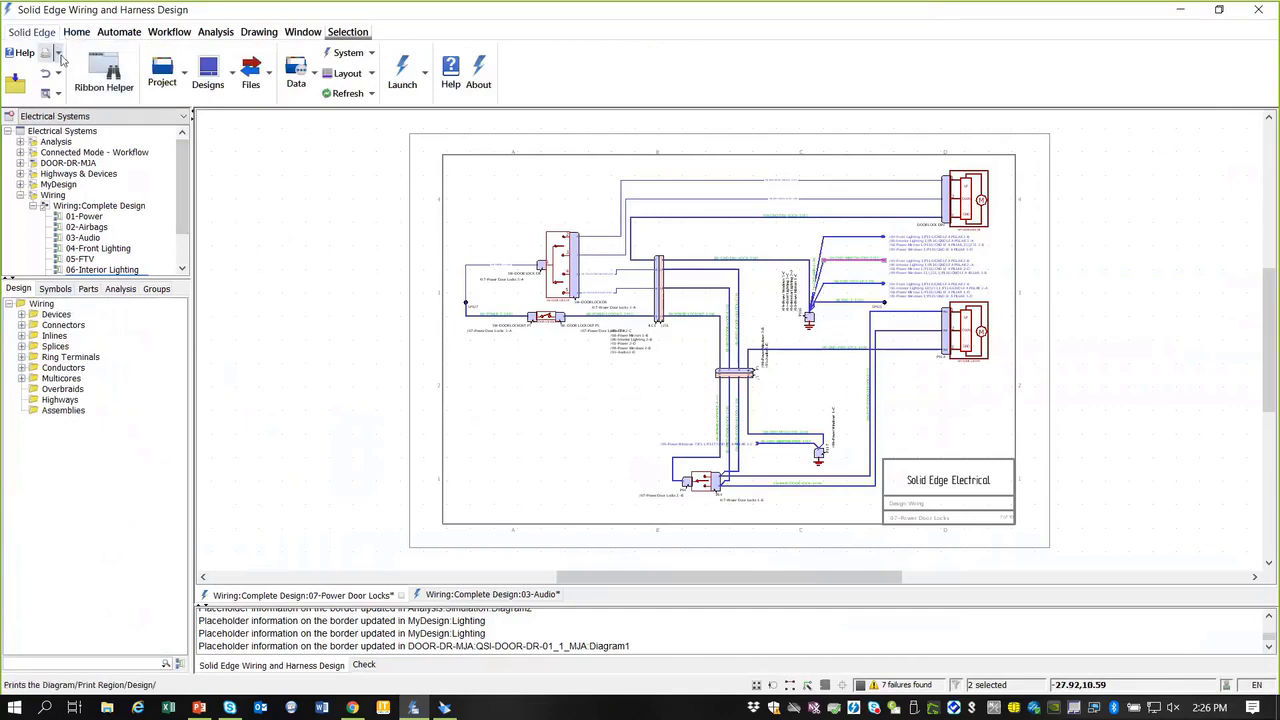
Step: Print the whole design to PDF, overwriting existing files, and open Wiring_01-Power.pdf
left_click(58, 54)
left_click(60, 94)
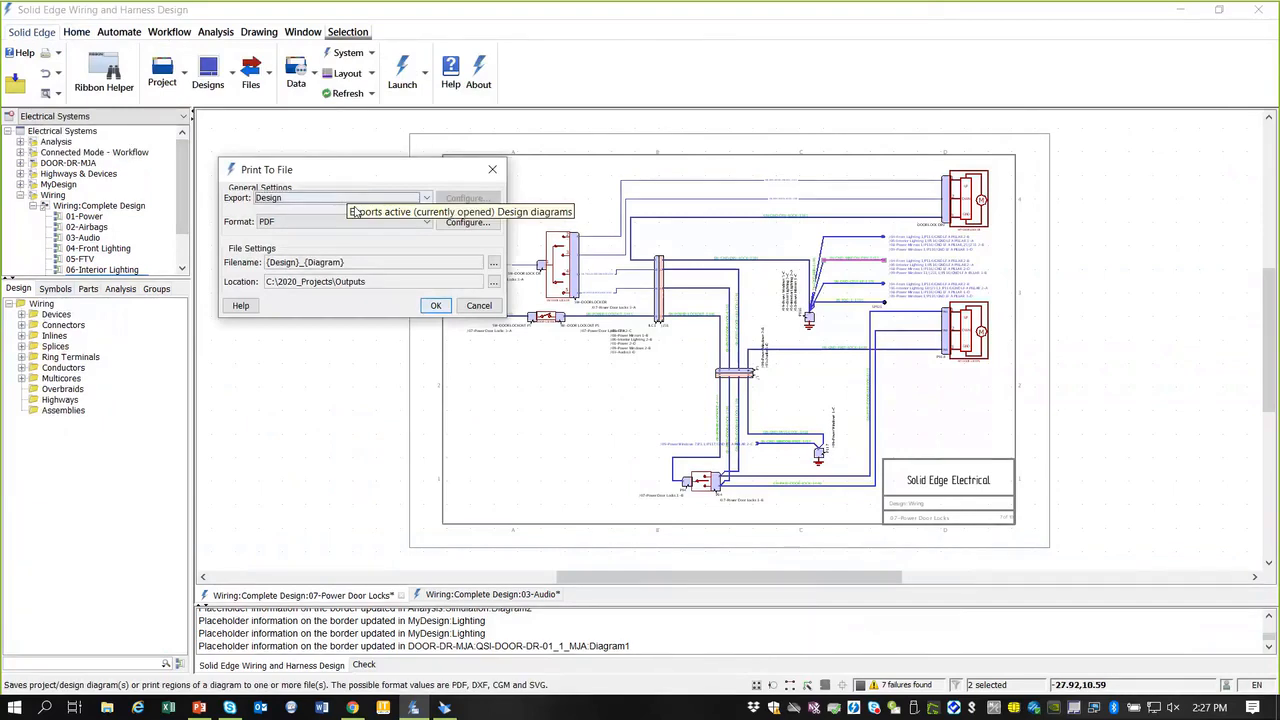
left_click(427, 199)
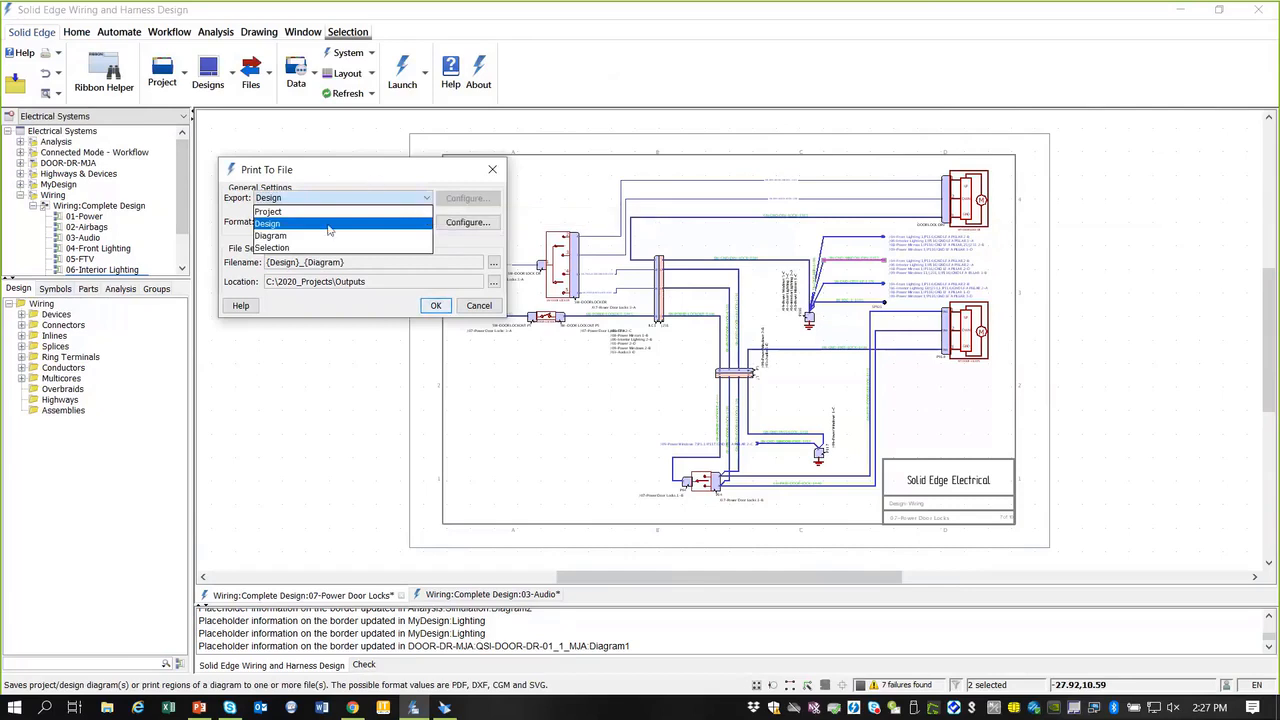
left_click(334, 167)
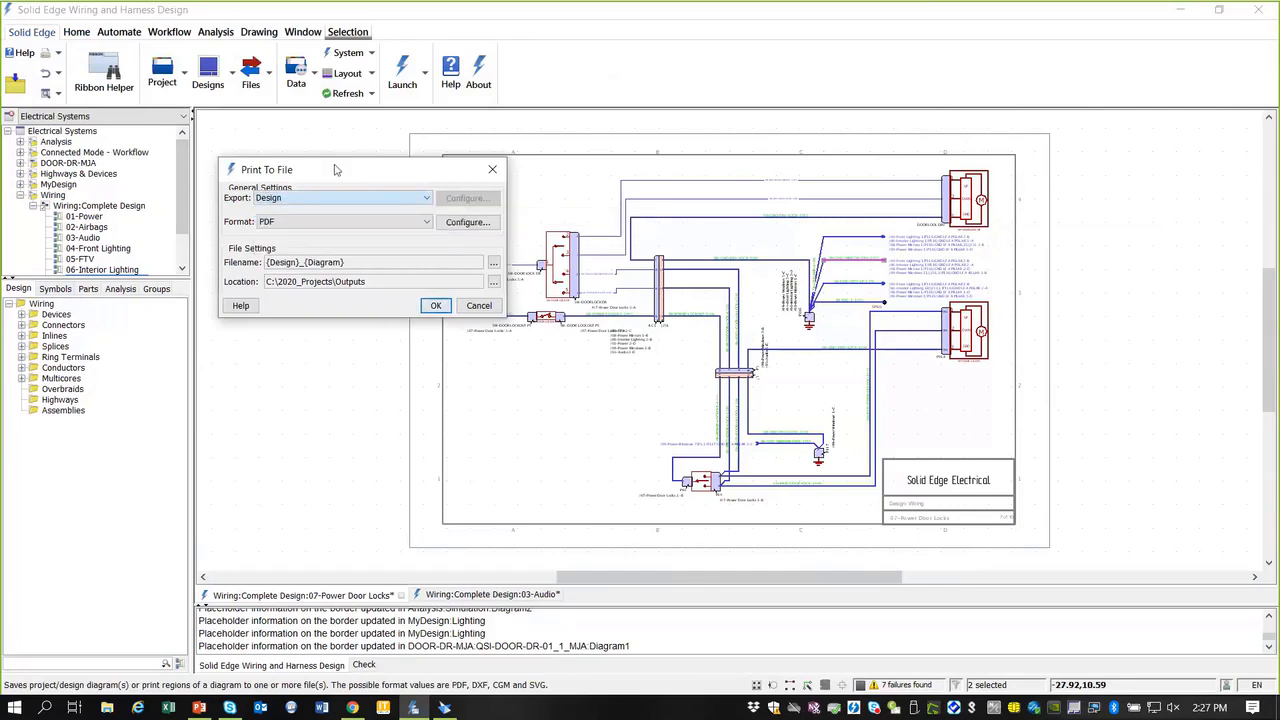
left_click(427, 223)
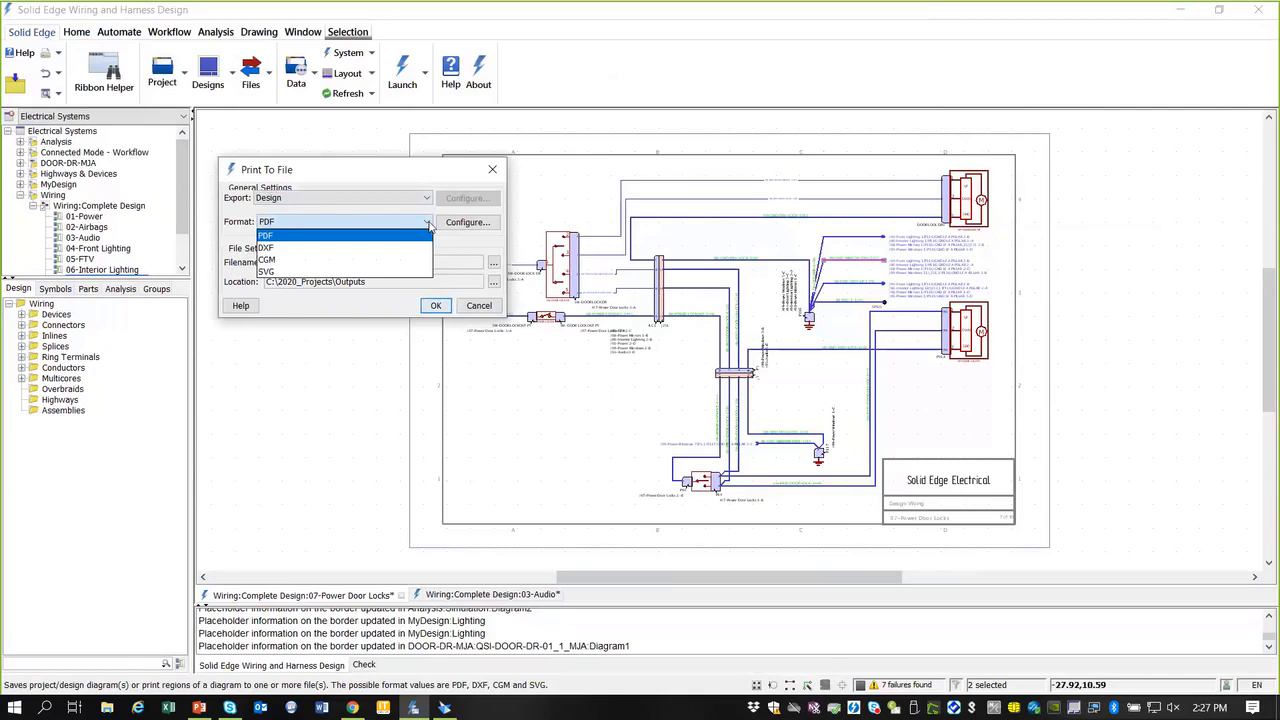
left_click(301, 237)
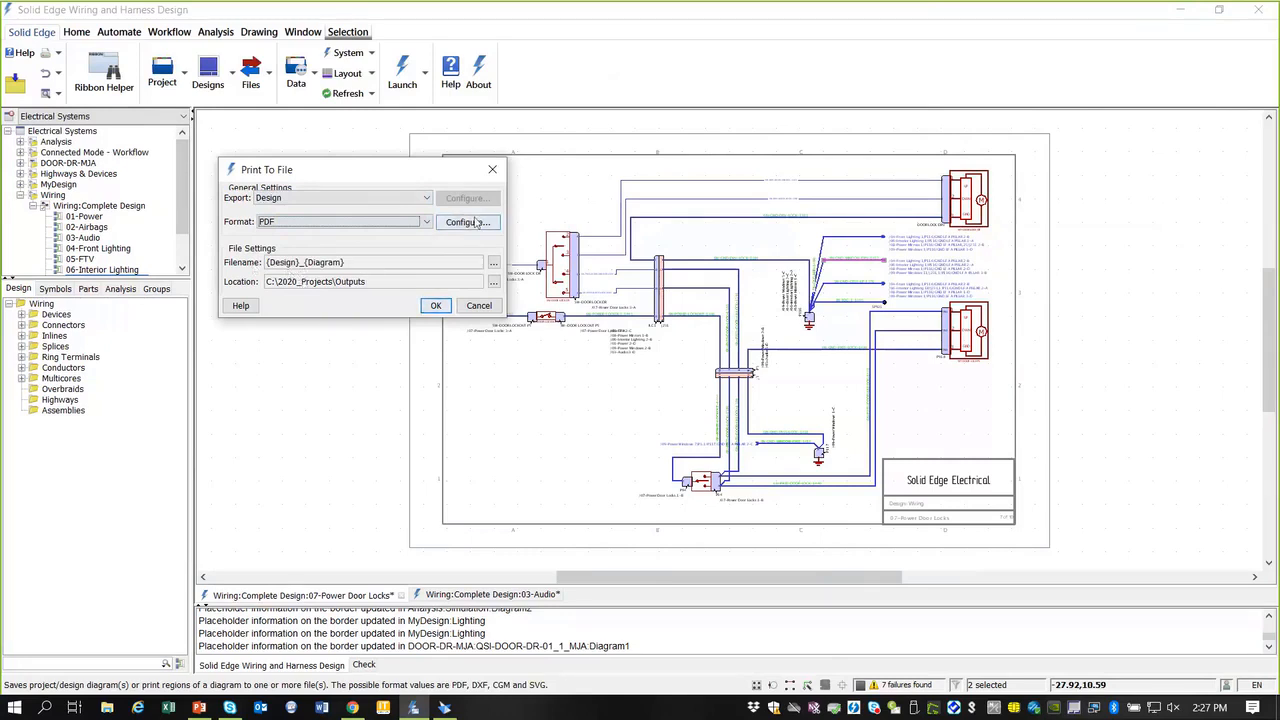
left_click(436, 306)
left_click(622, 373)
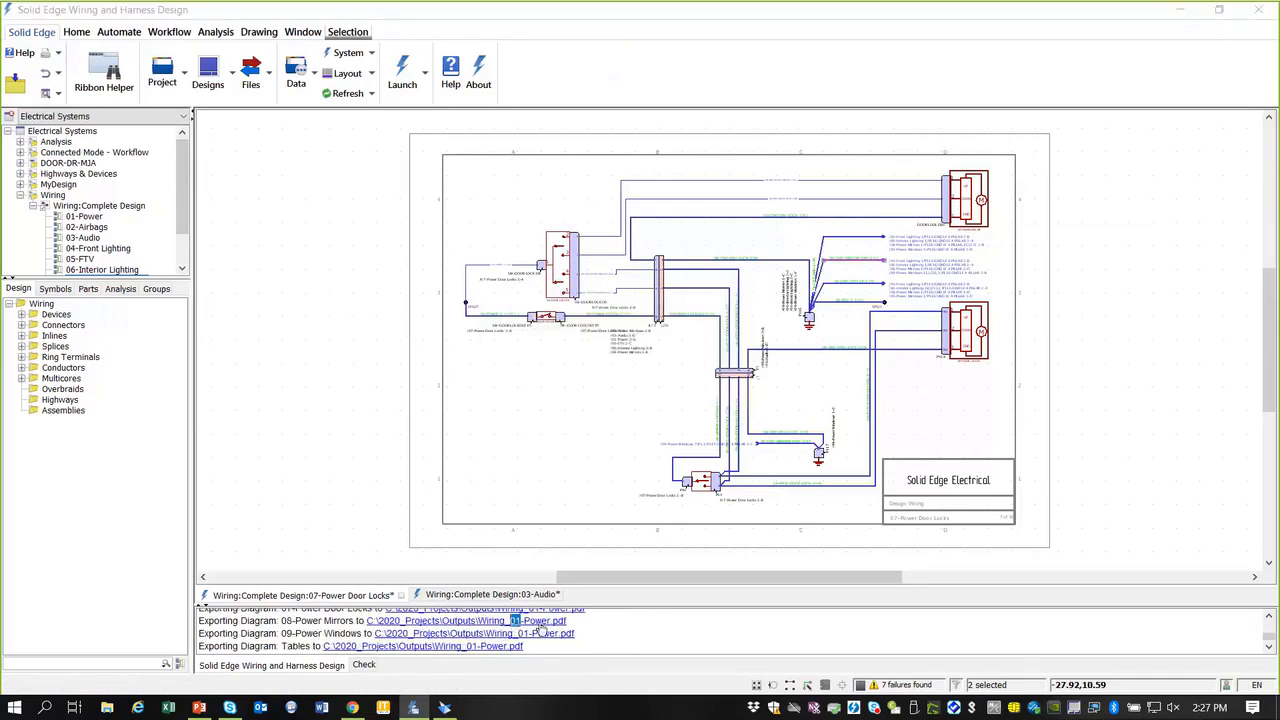
left_click(541, 623)
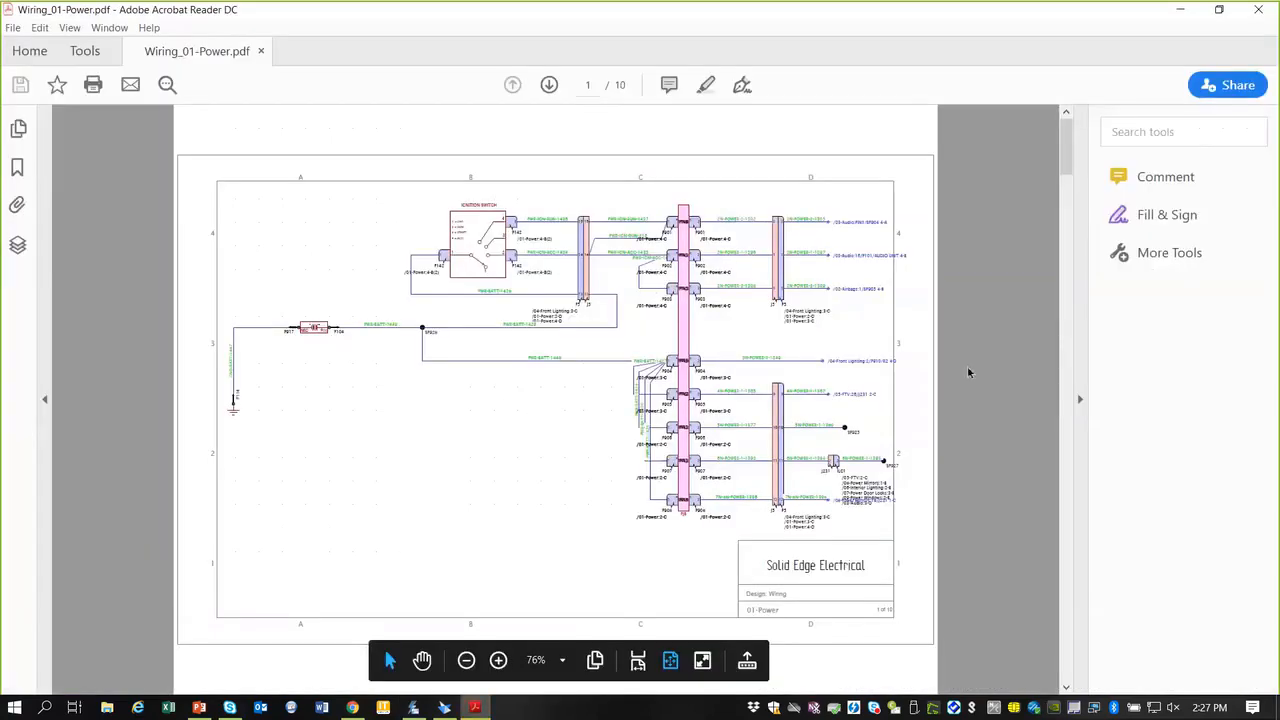
Step: Hide Acrobat's Tools pane and scroll through the exported PDF pages
left_click(1075, 398)
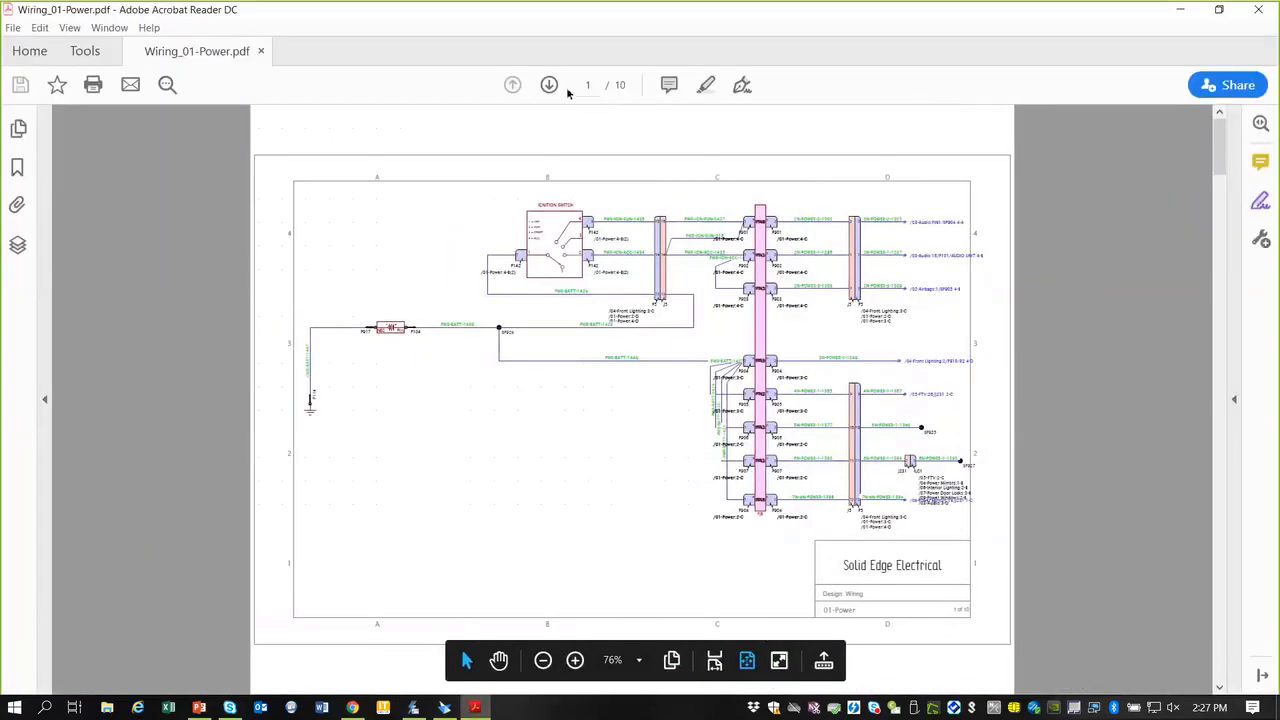
scroll(533, 267, "down", 2)
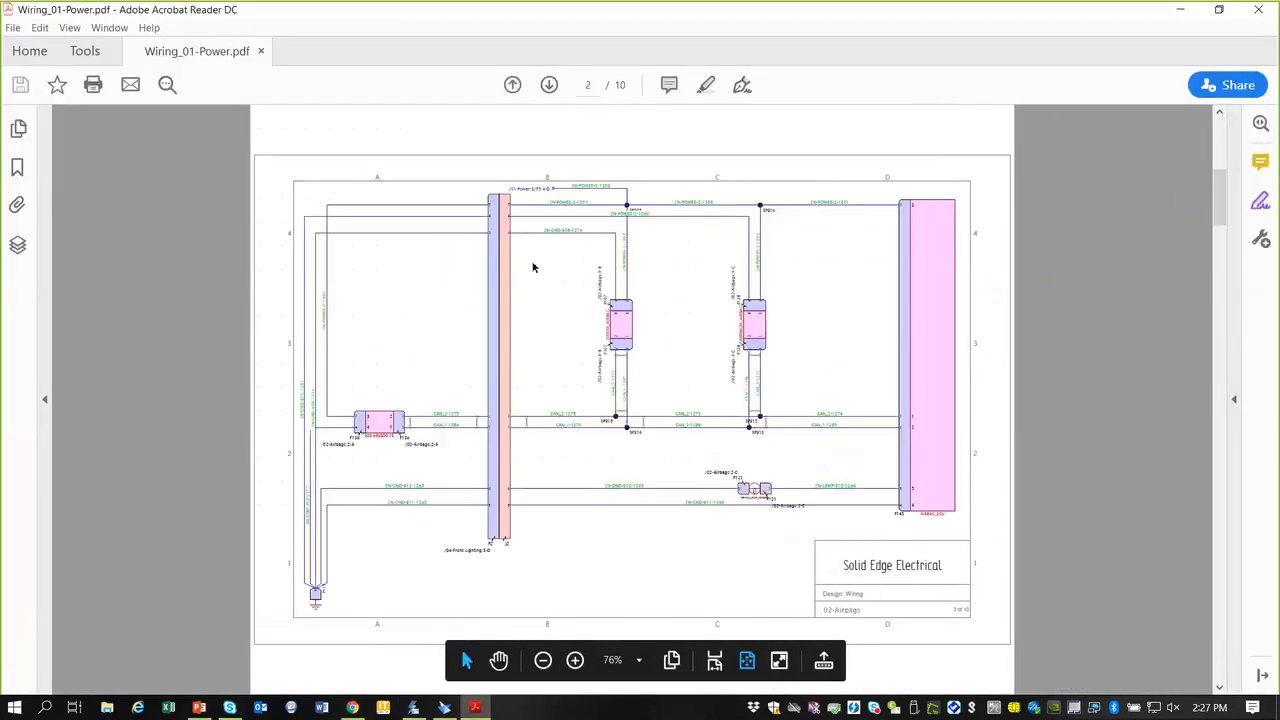
scroll(533, 267, "down", 2)
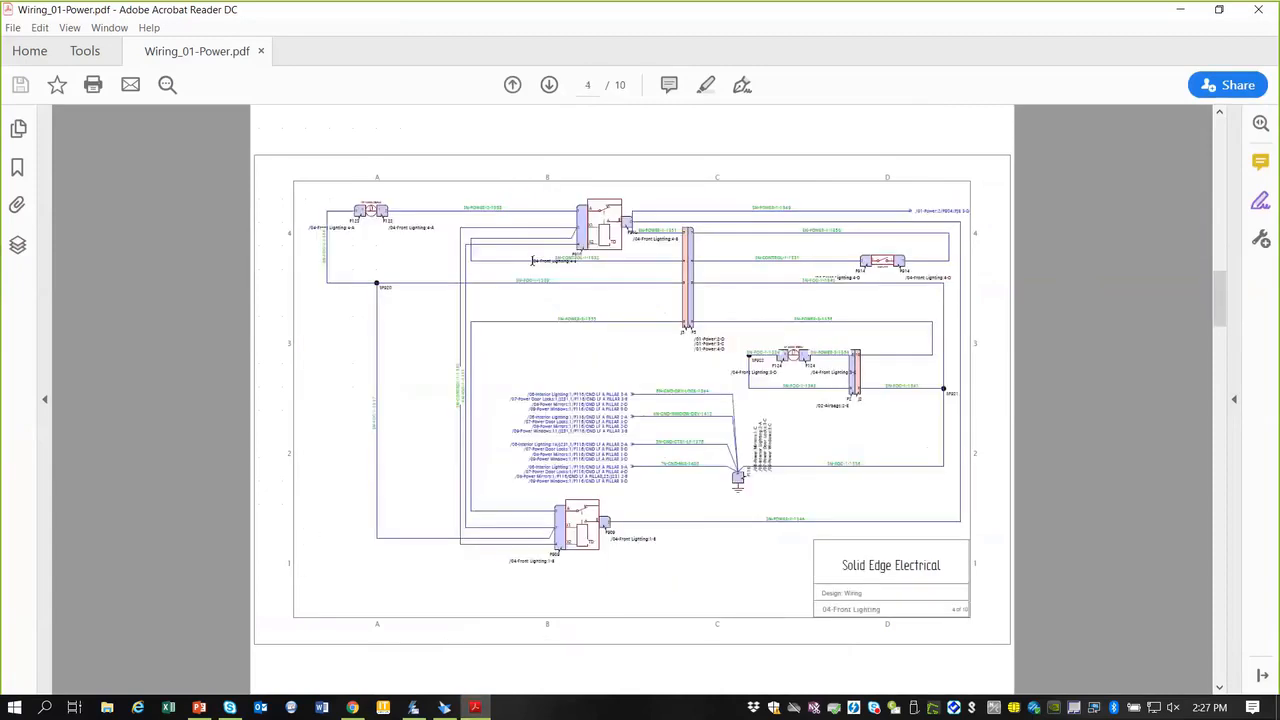
Step: Jump to the 02-Airbags page via the Wiring bookmarks, then close Acrobat
left_click(17, 167)
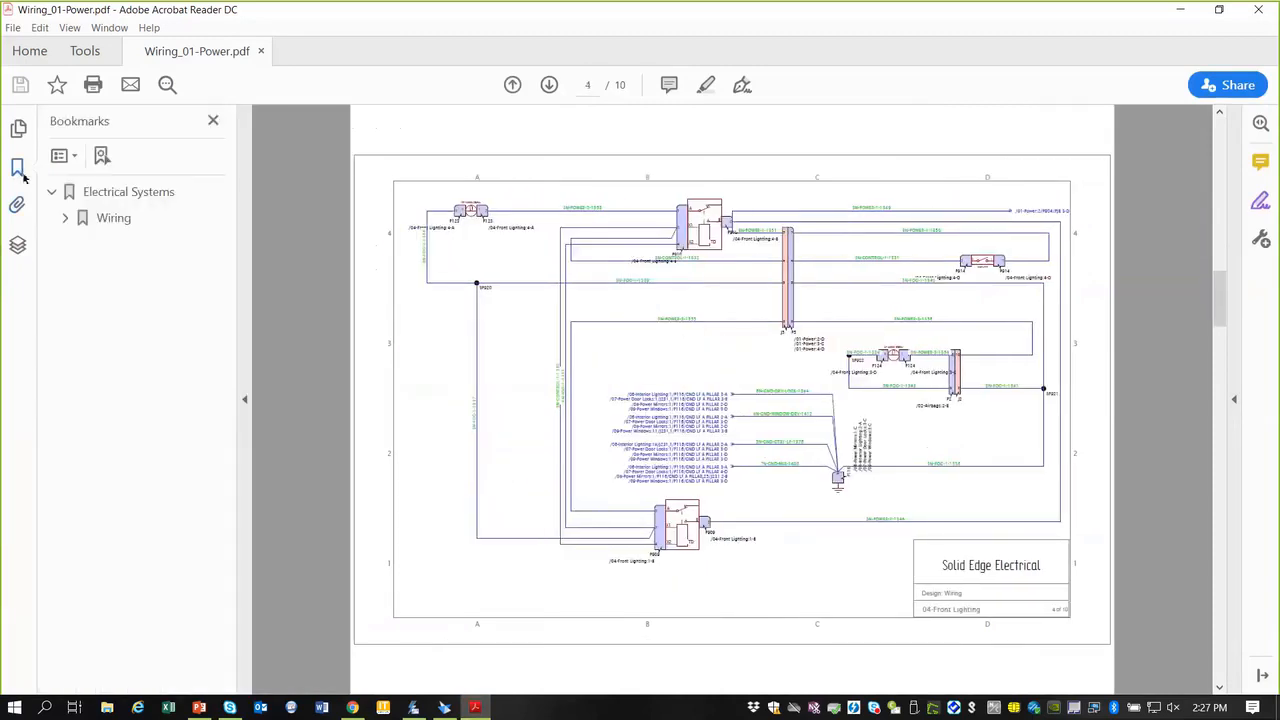
left_click(65, 218)
left_click(78, 244)
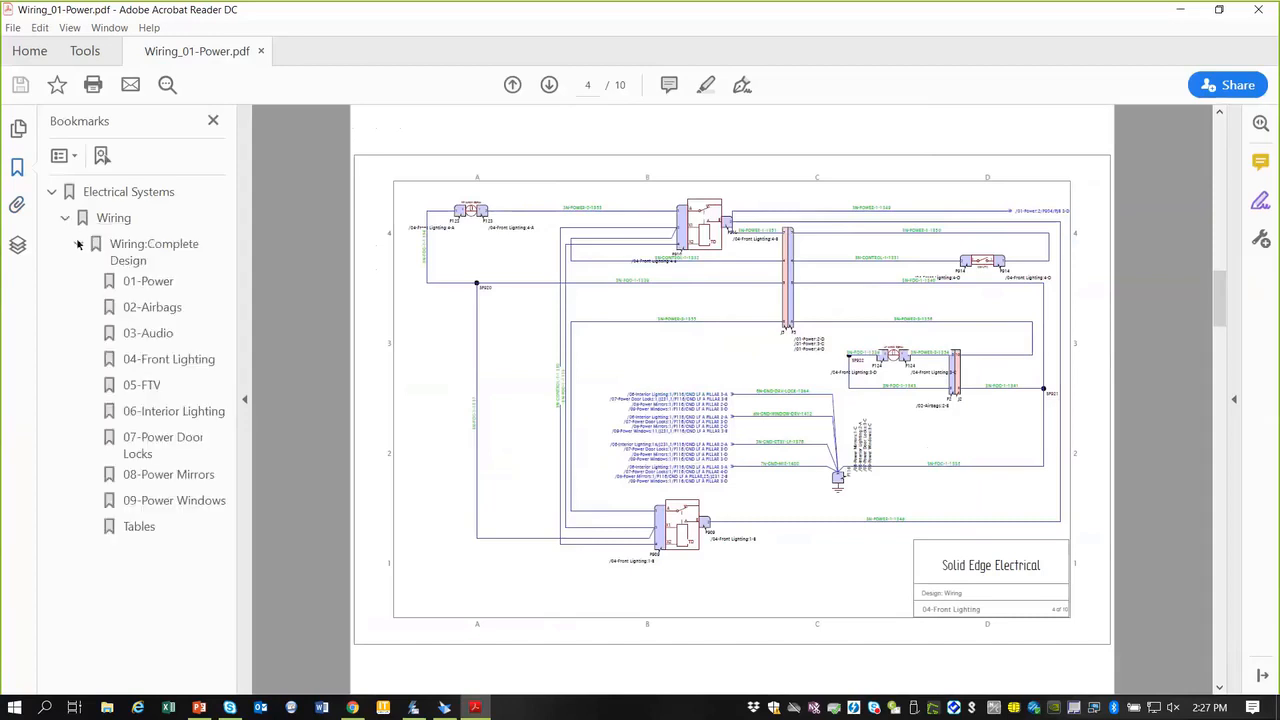
left_click(134, 363)
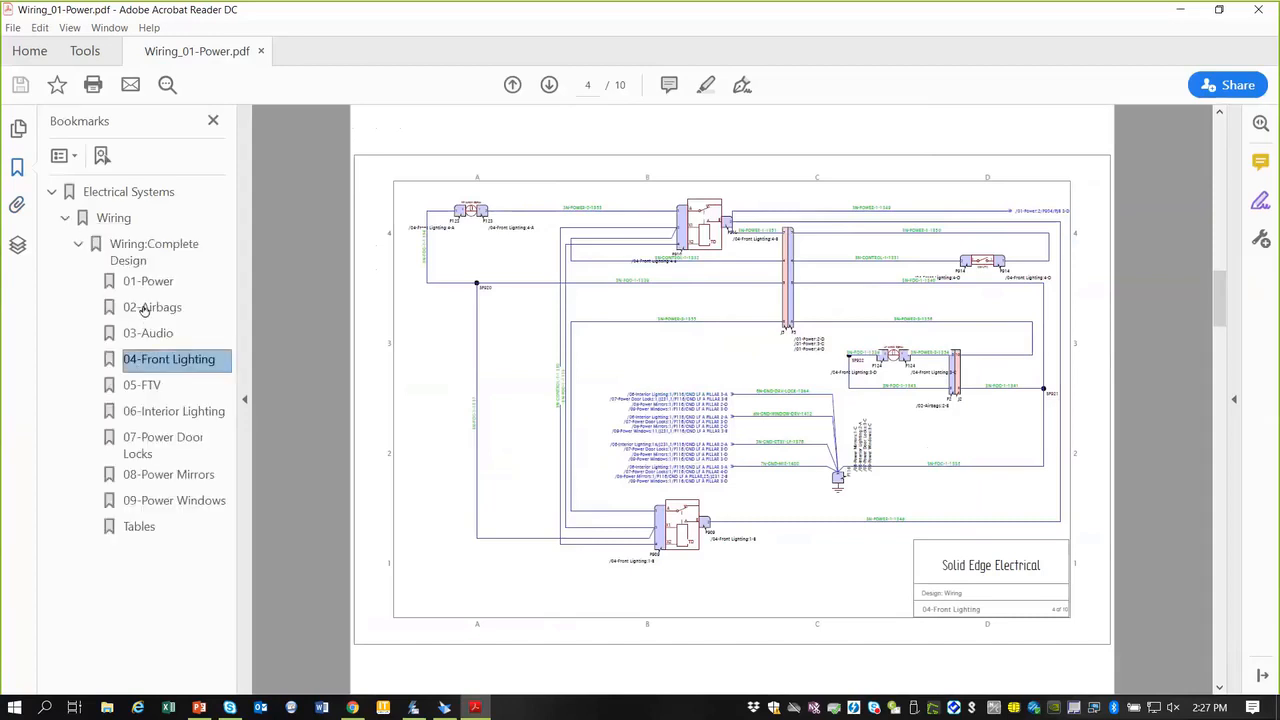
left_click(150, 308)
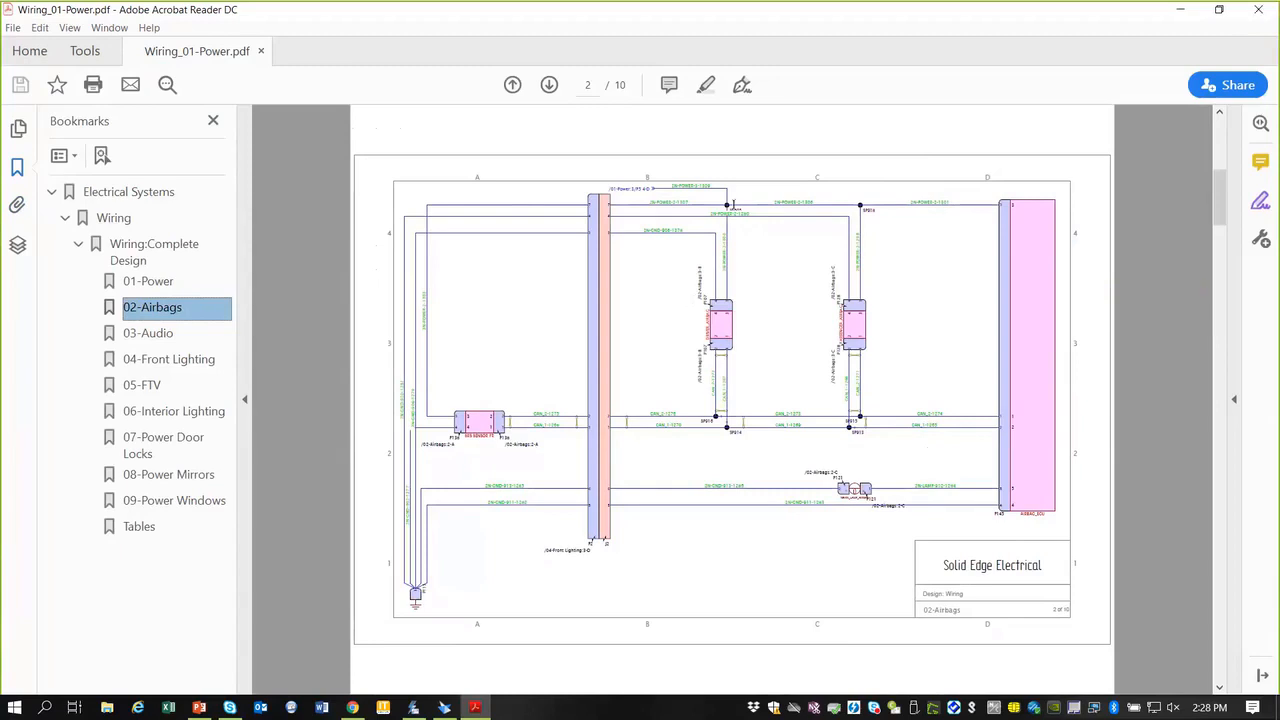
scroll(730, 220, "up", 3, "ctrl")
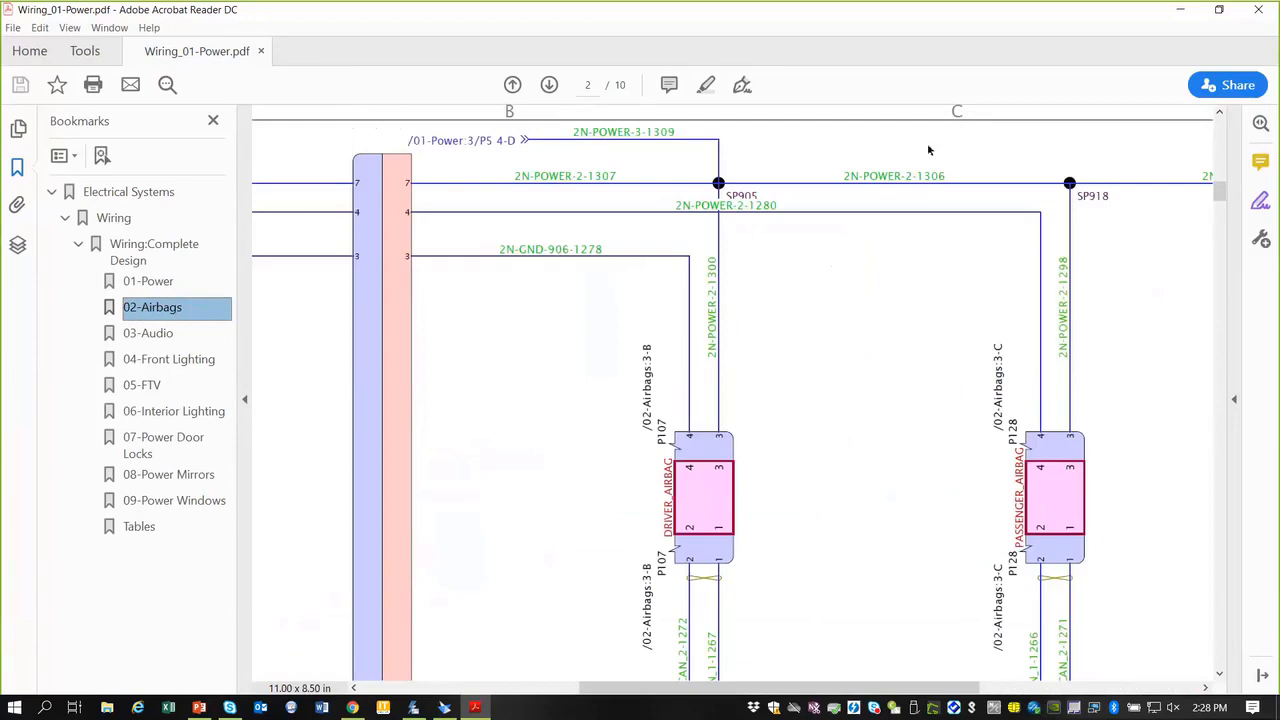
left_click(1263, 11)
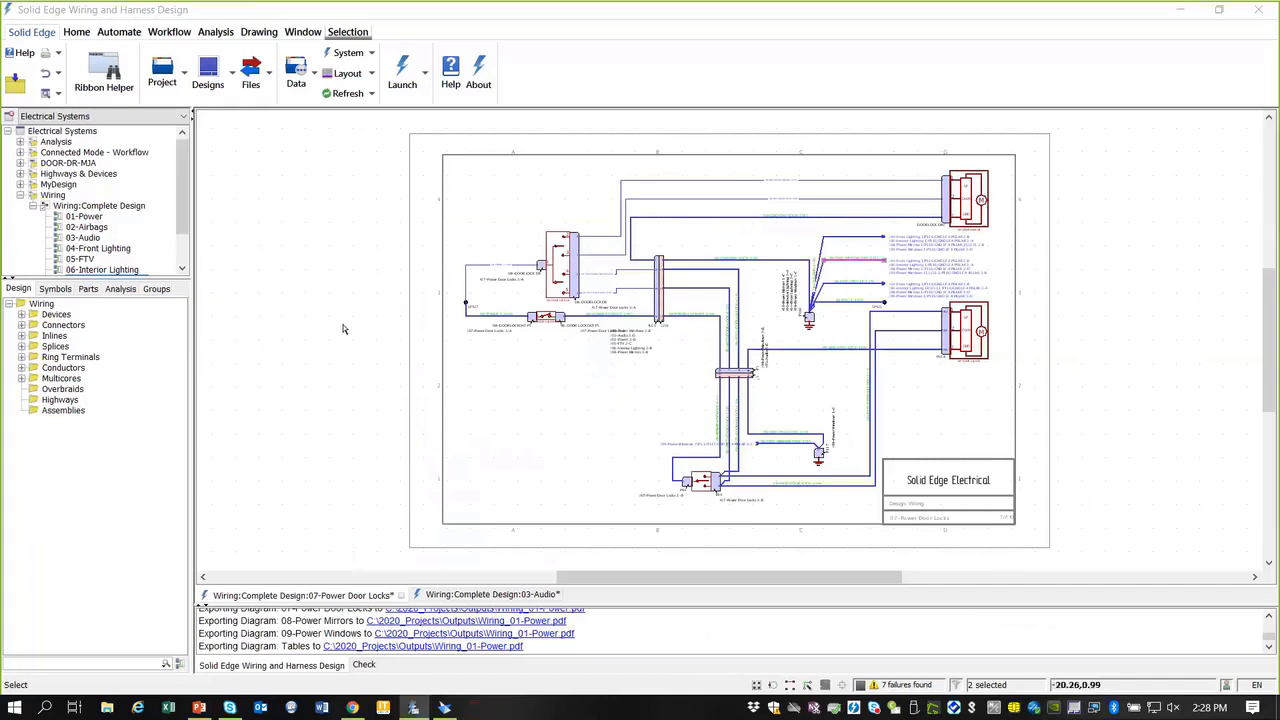
Step: Insert a Diagram List table at the upper left of the Power Door Locks sheet
left_click(344, 329)
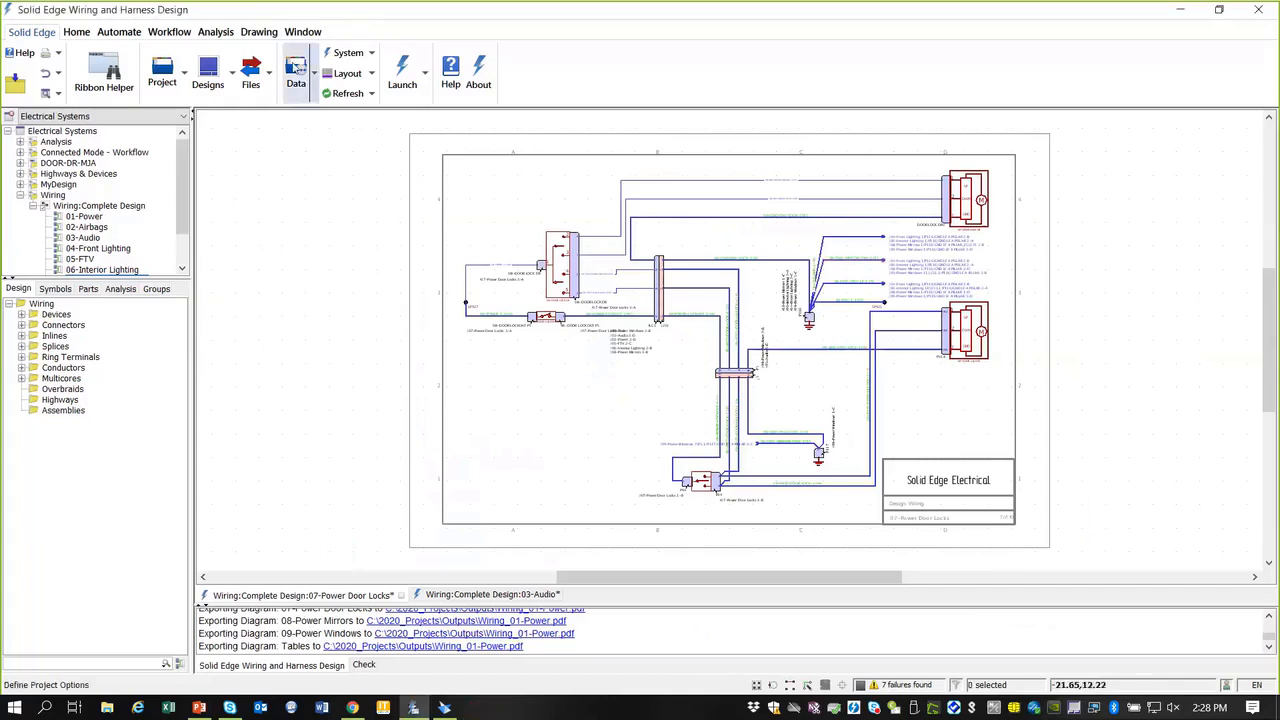
left_click(257, 33)
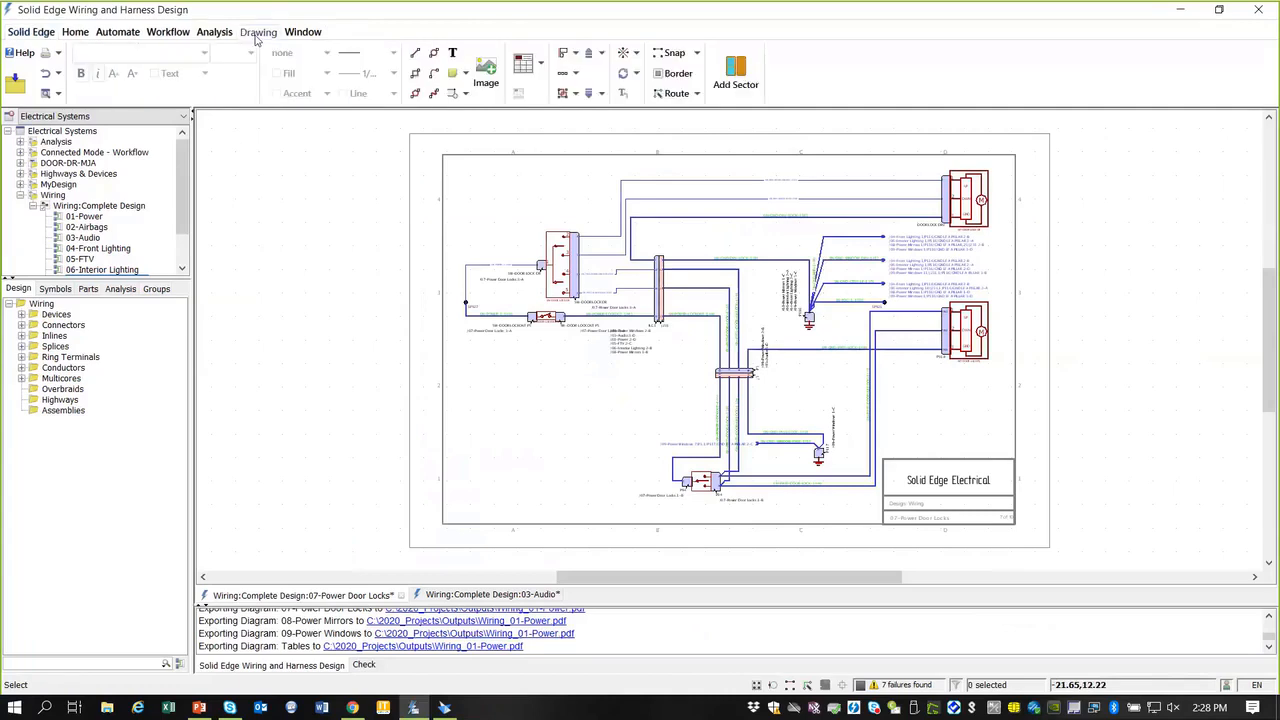
left_click(538, 66)
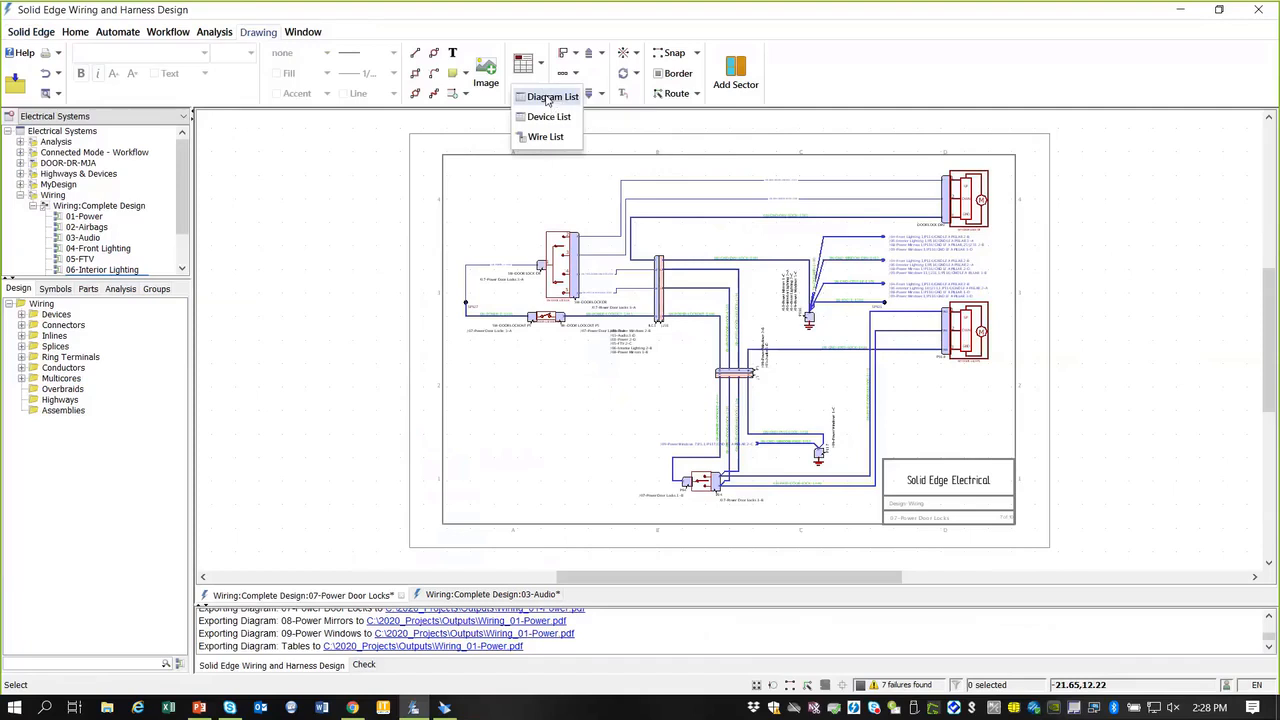
left_click(548, 97)
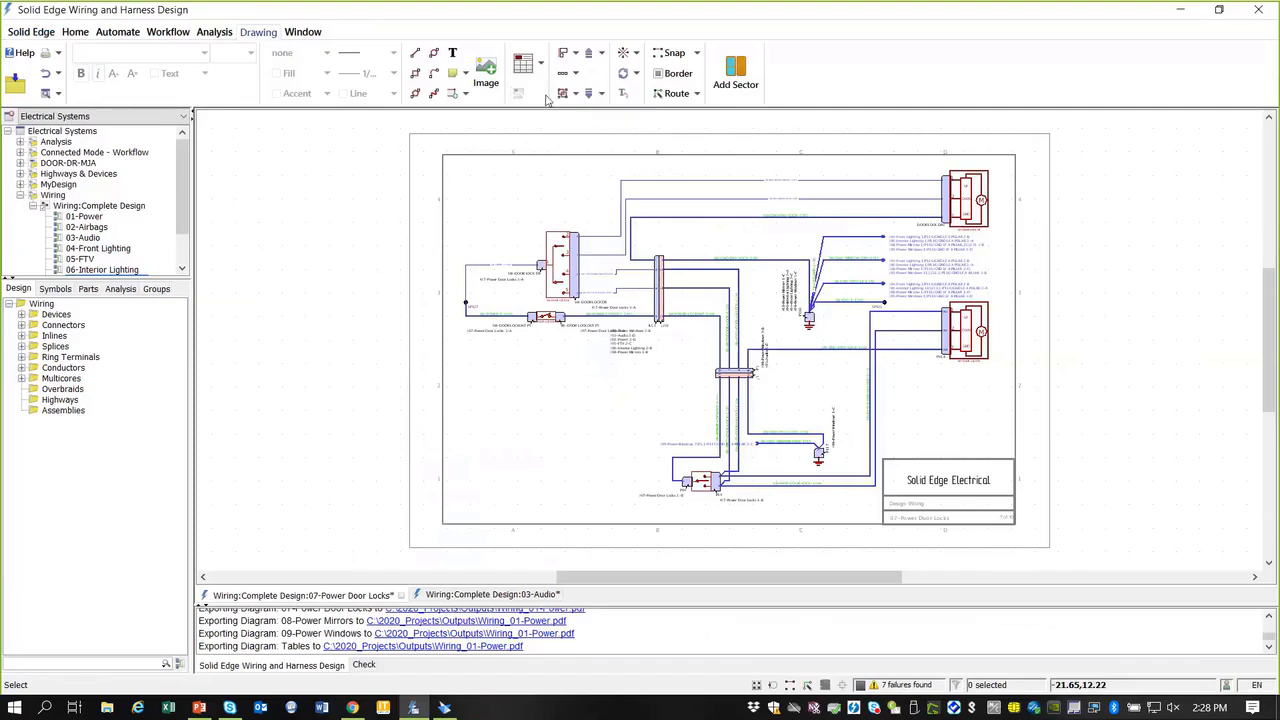
left_click(292, 170)
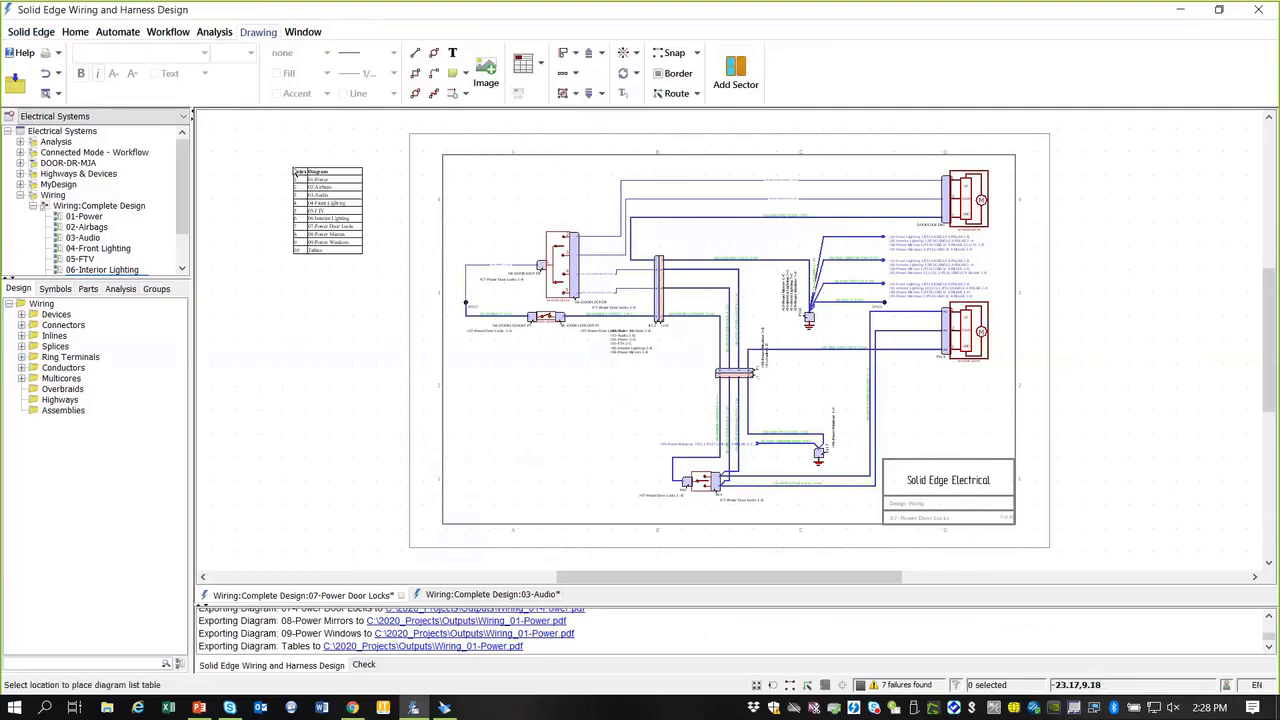
scroll(264, 145, "up", 1)
scroll(264, 147, "up", 2)
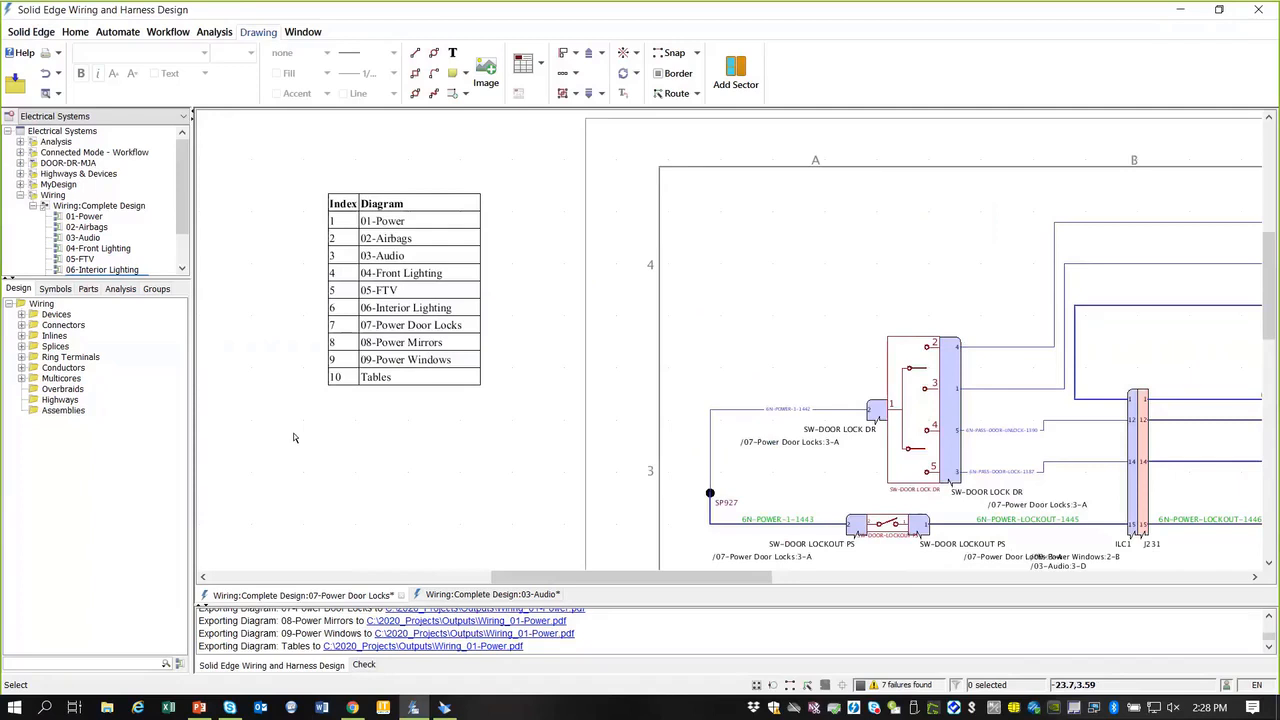
scroll(305, 292, "up", 1)
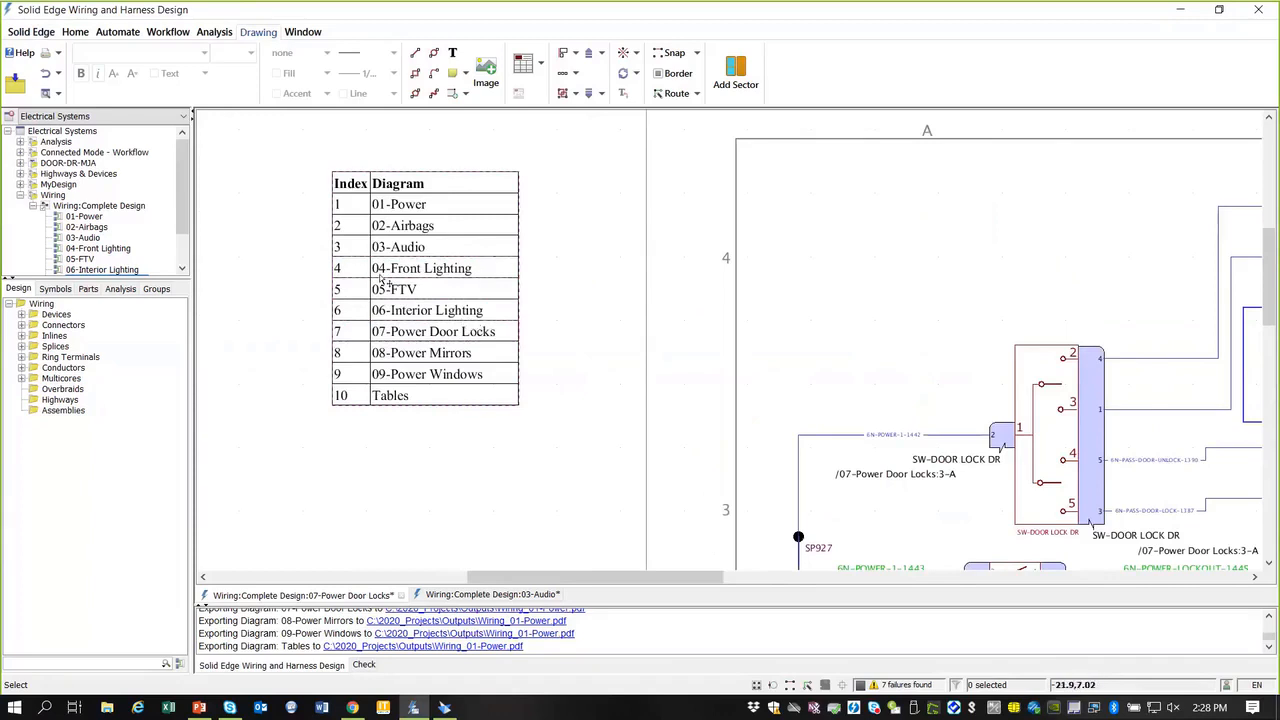
left_click_drag(184, 191, 186, 217)
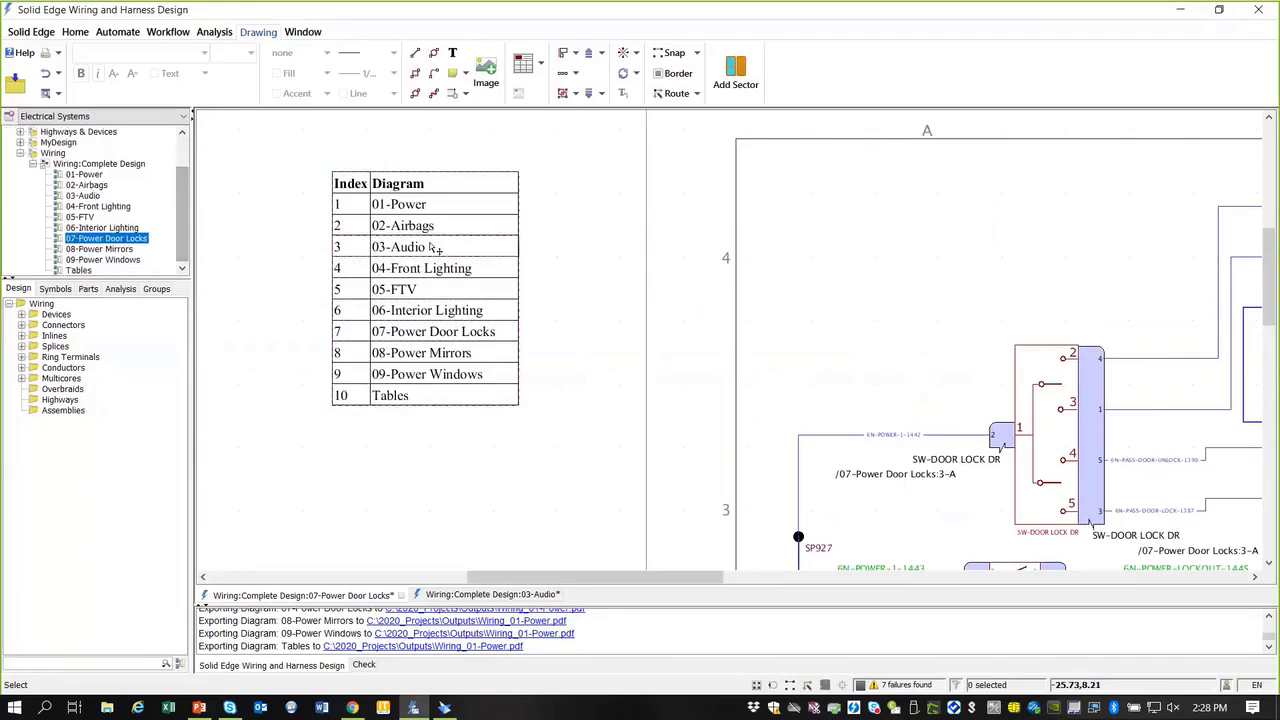
Step: Rename the 02-Airbags diagram to '02-Airbags 2' by appending ' 2' to its name
left_click(88, 185)
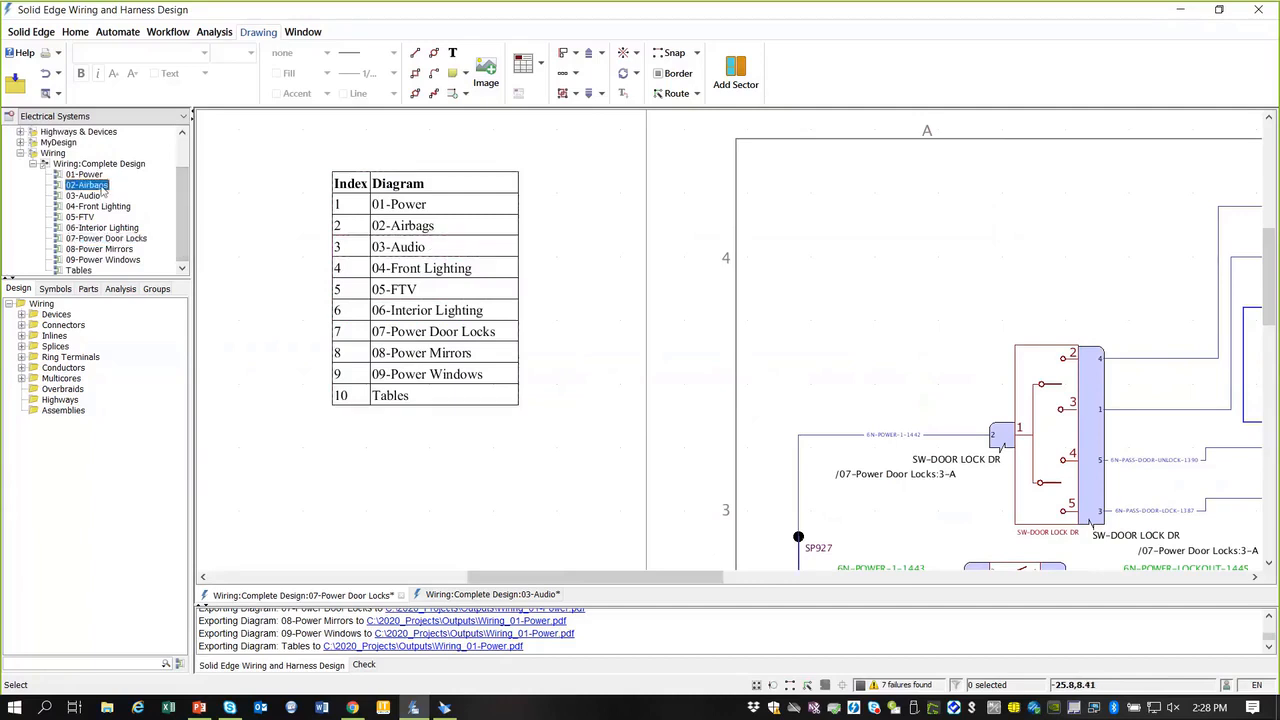
right_click(102, 191)
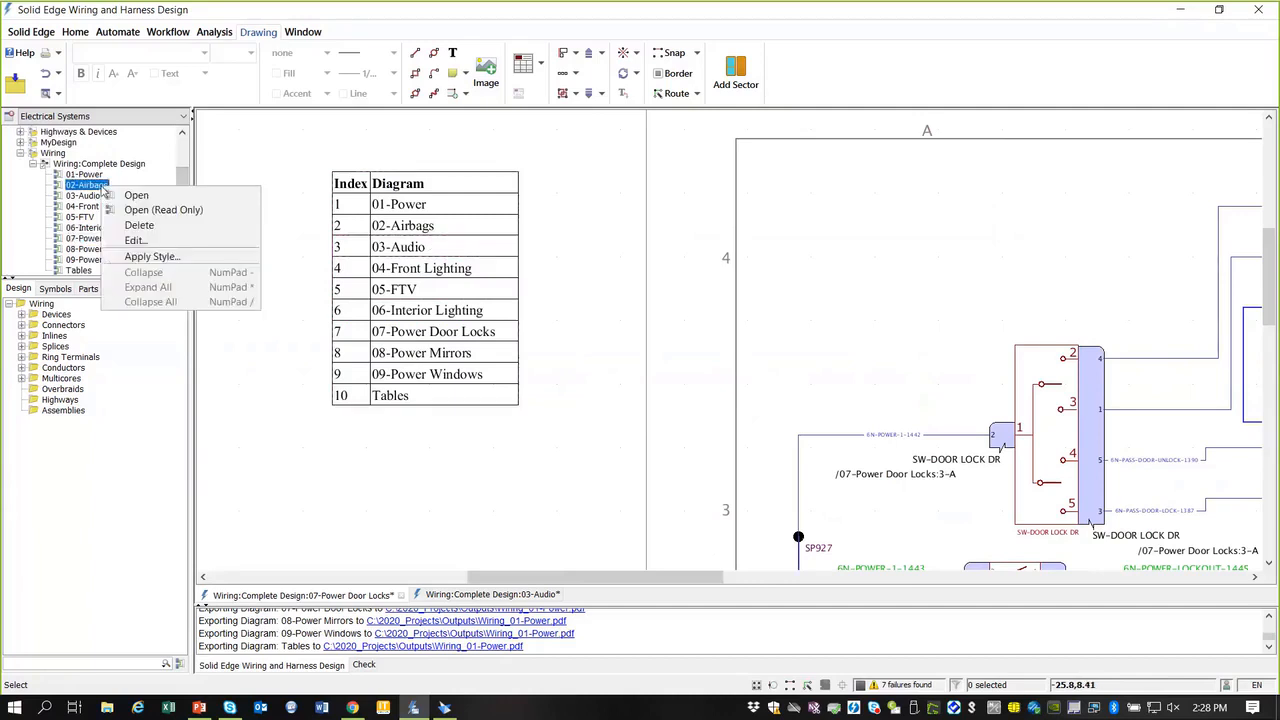
left_click(135, 240)
left_click(896, 198)
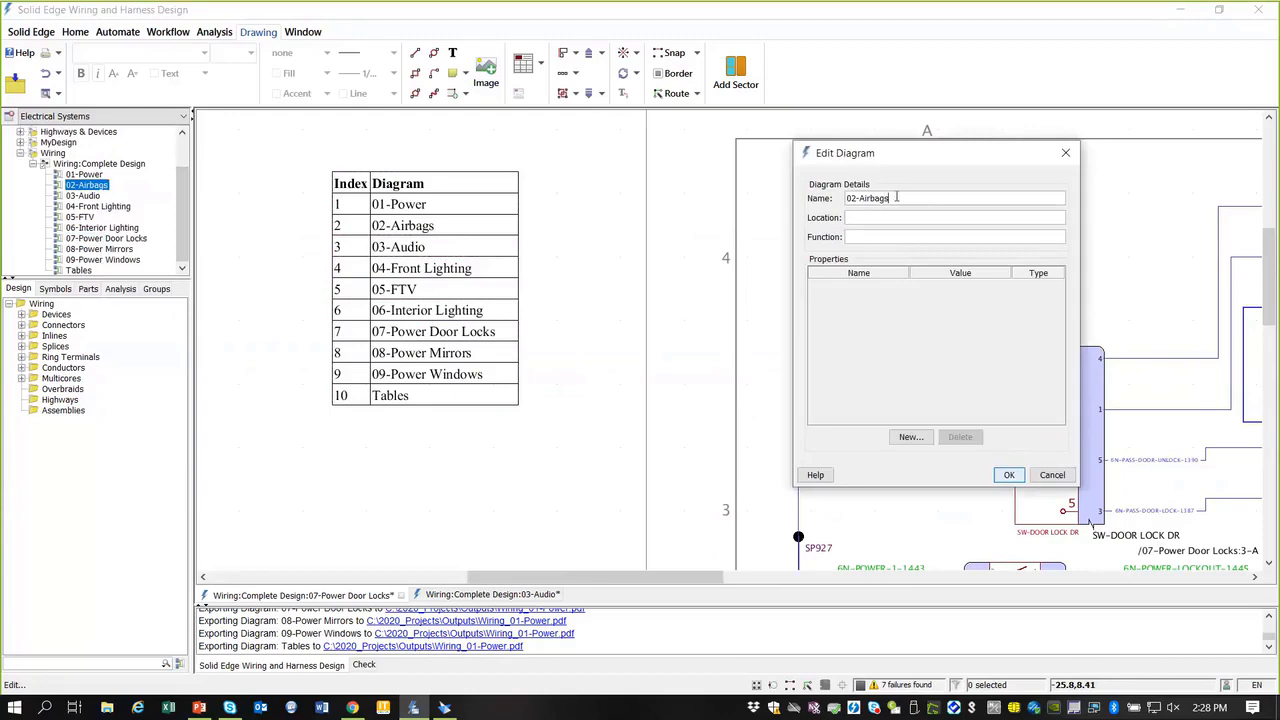
type("2")
key("Return")
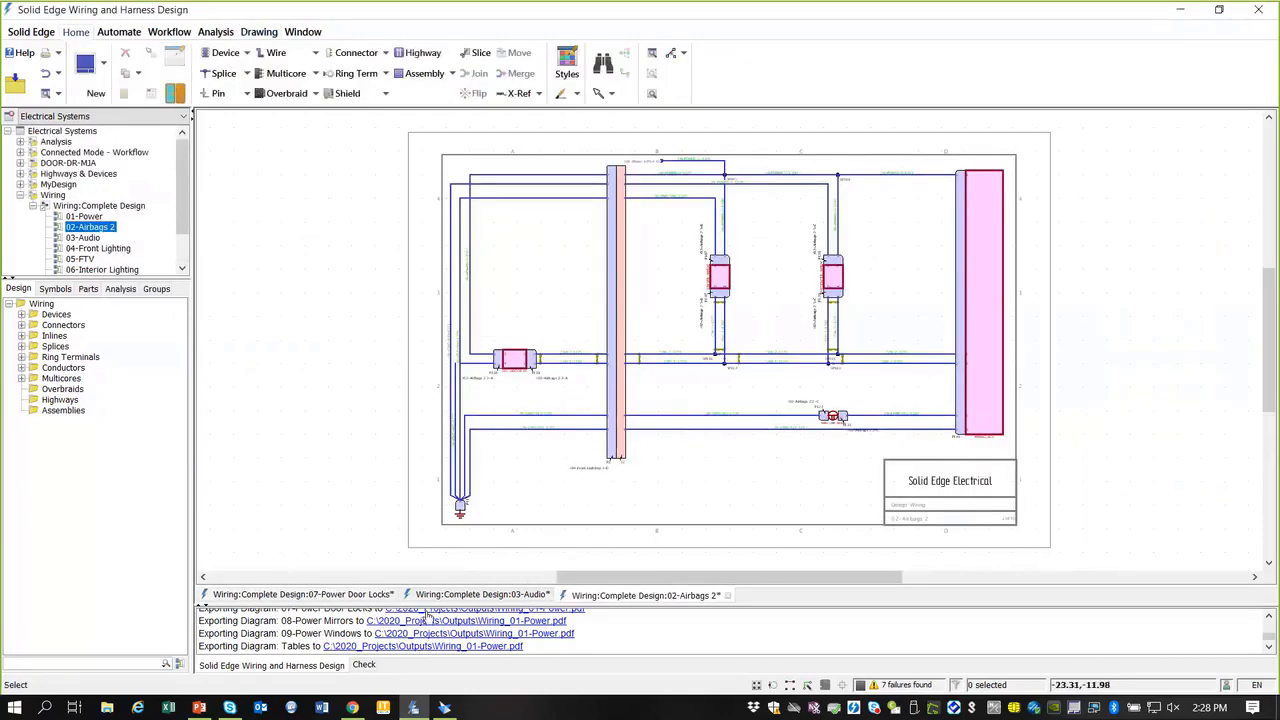
Step: On the zoomed-out 03-Audio sheet, place a Device List table to the right of the sheet
left_click(470, 595)
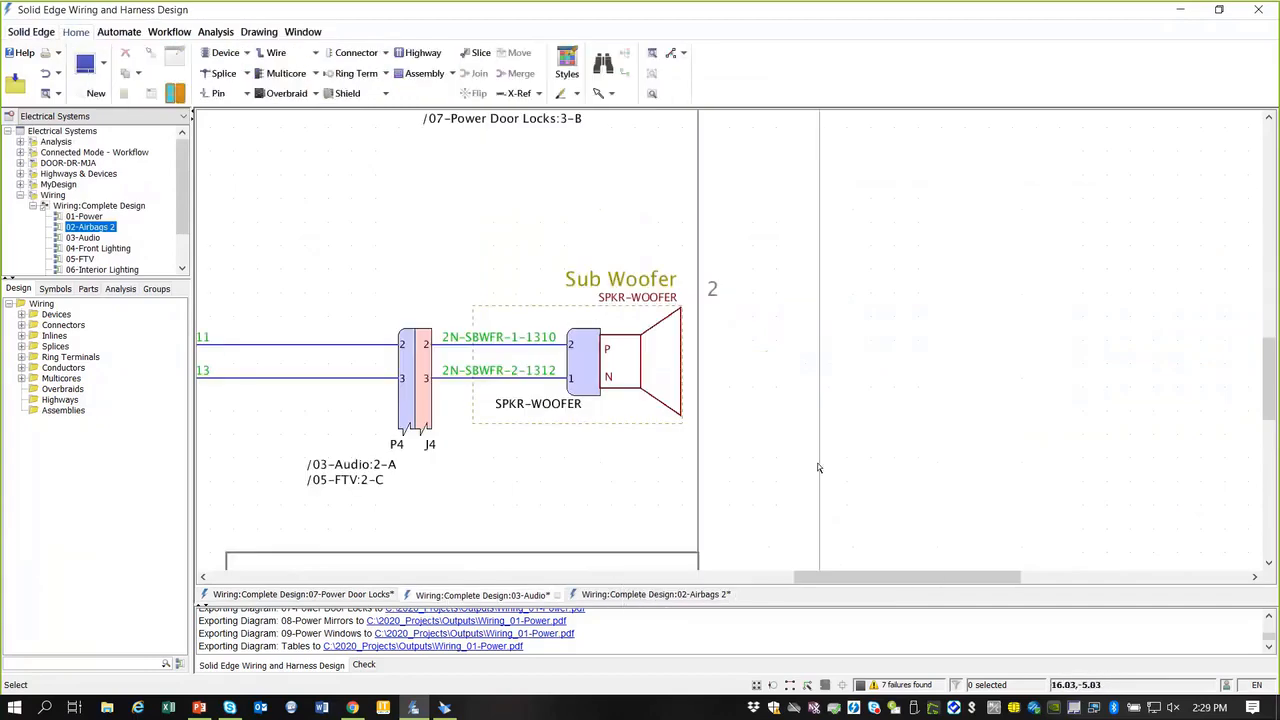
right_click_drag(818, 467, 486, 217)
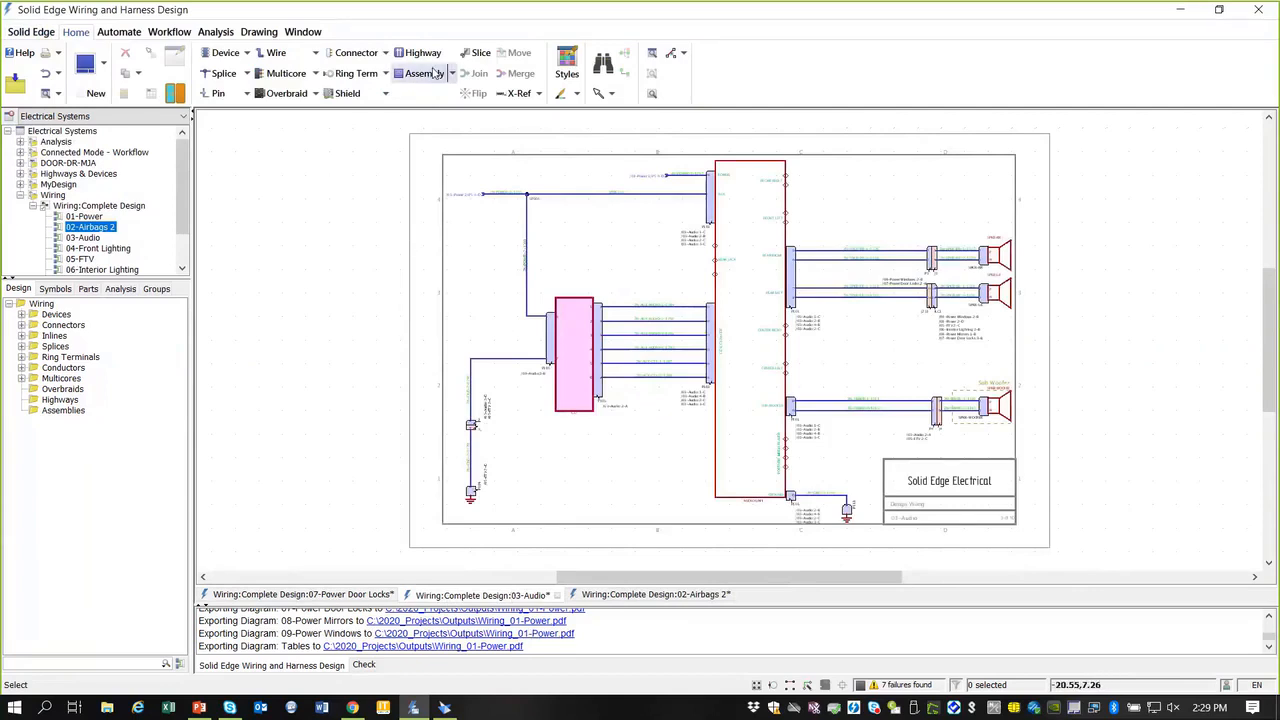
left_click(258, 32)
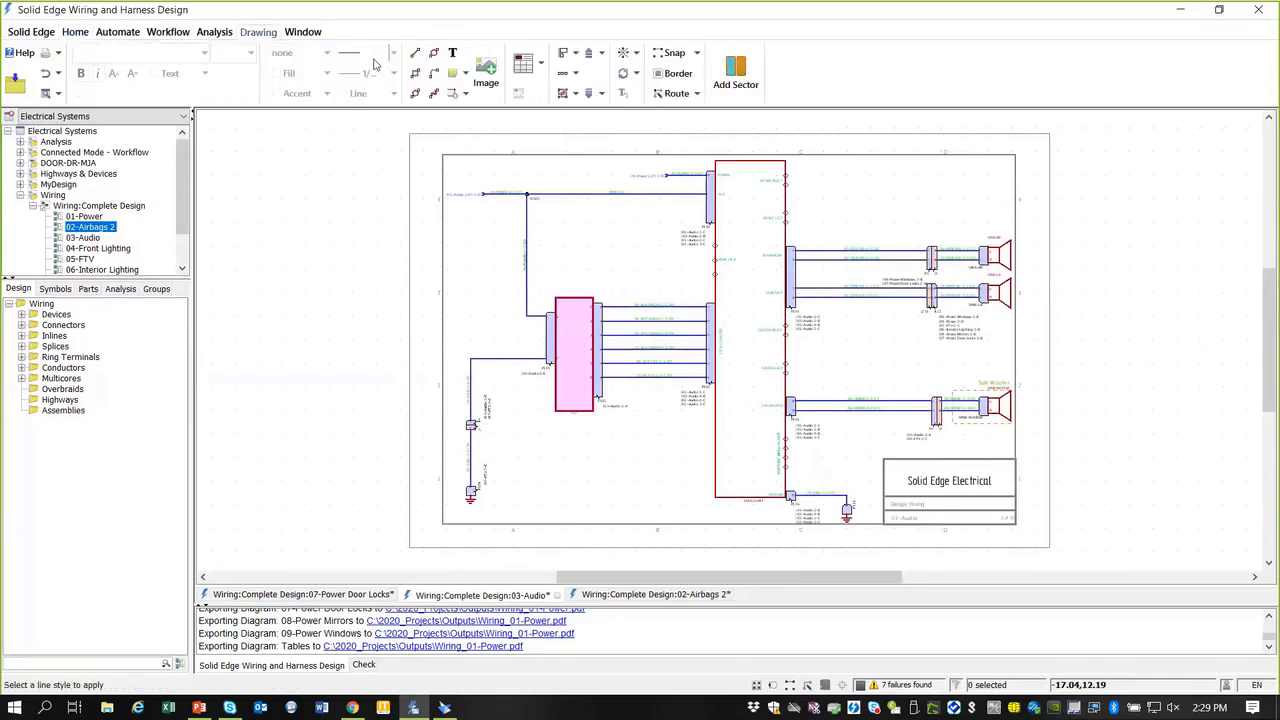
left_click(539, 62)
left_click(548, 116)
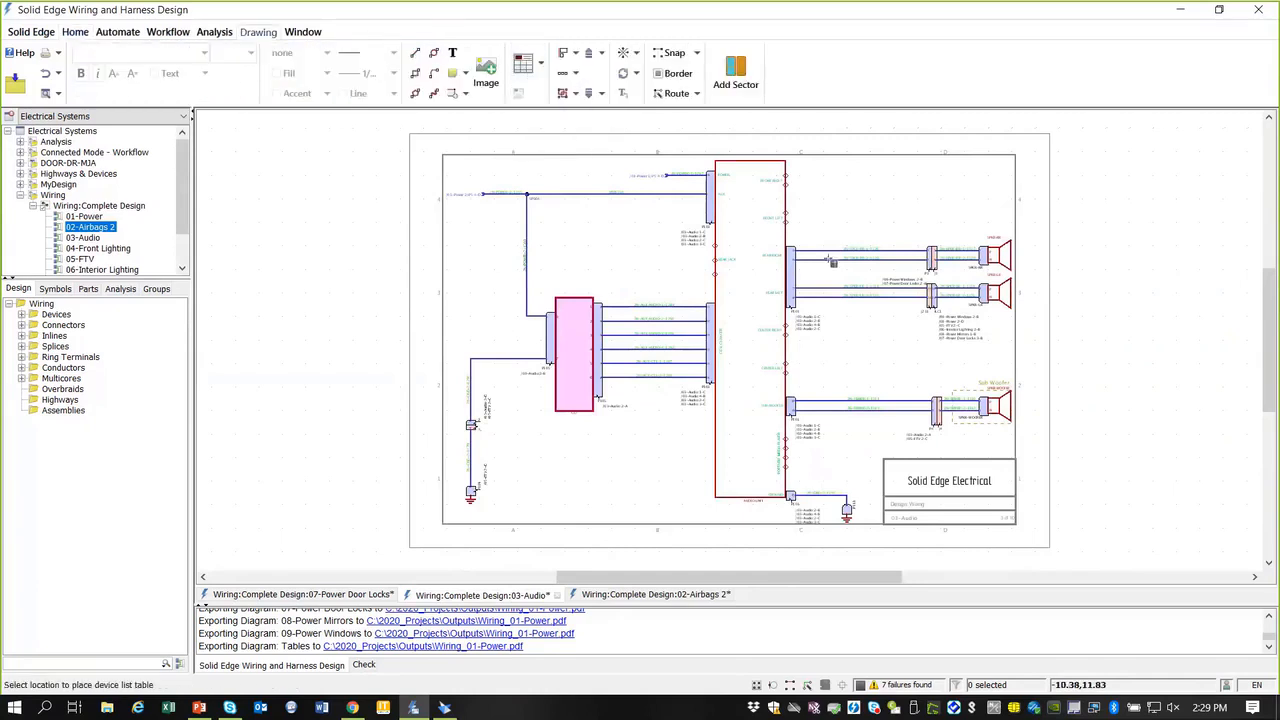
left_click(1143, 205)
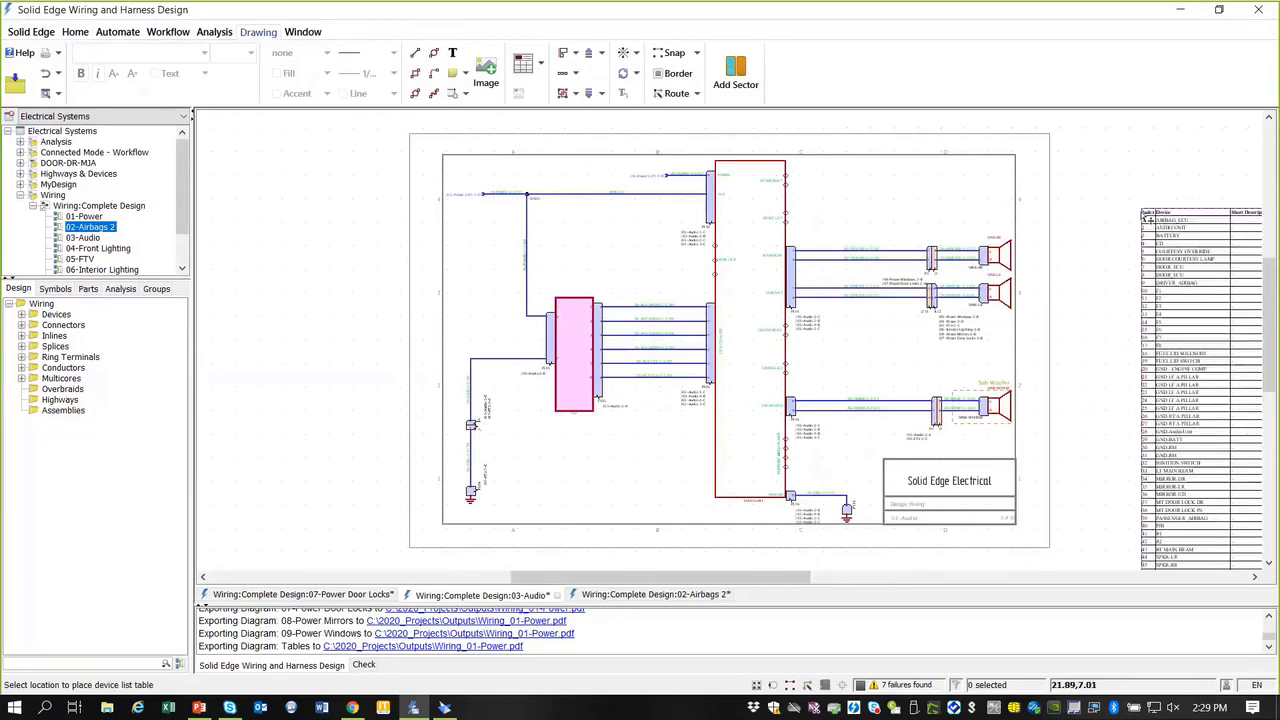
left_click_drag(815, 577, 930, 573)
scroll(800, 256, "up", 3)
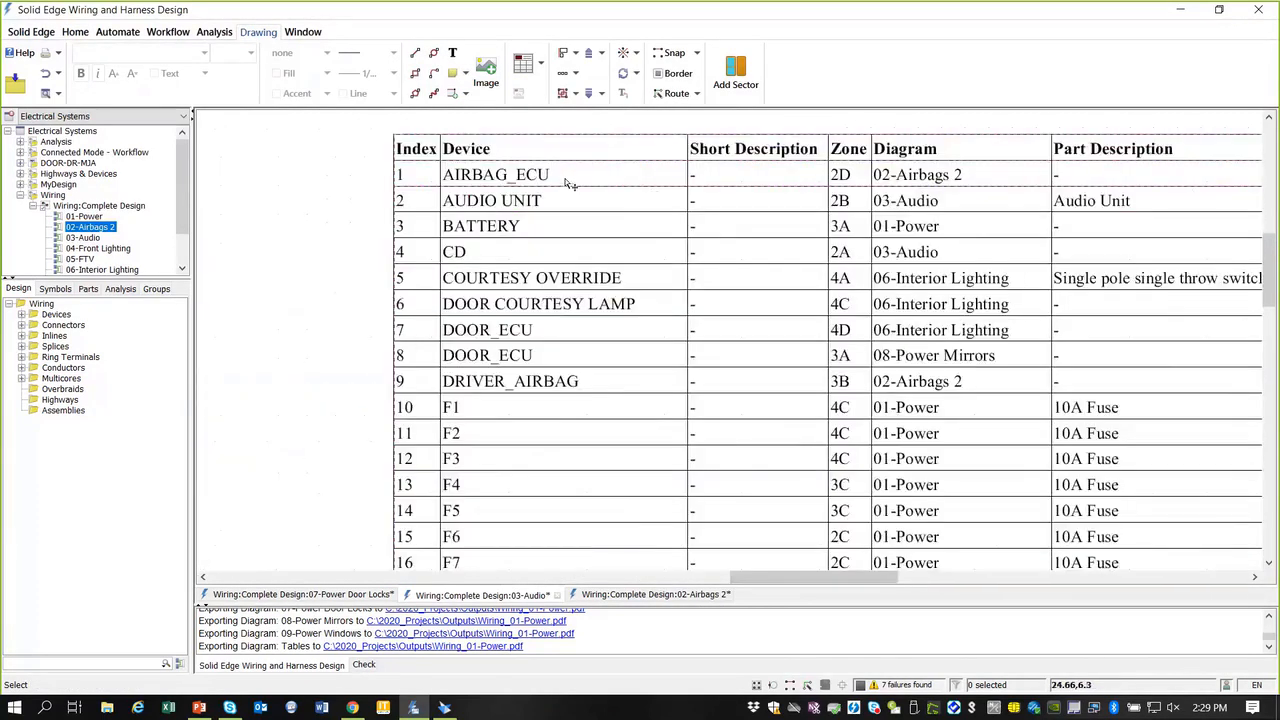
scroll(569, 183, "down", 2)
scroll(569, 186, "down", 2)
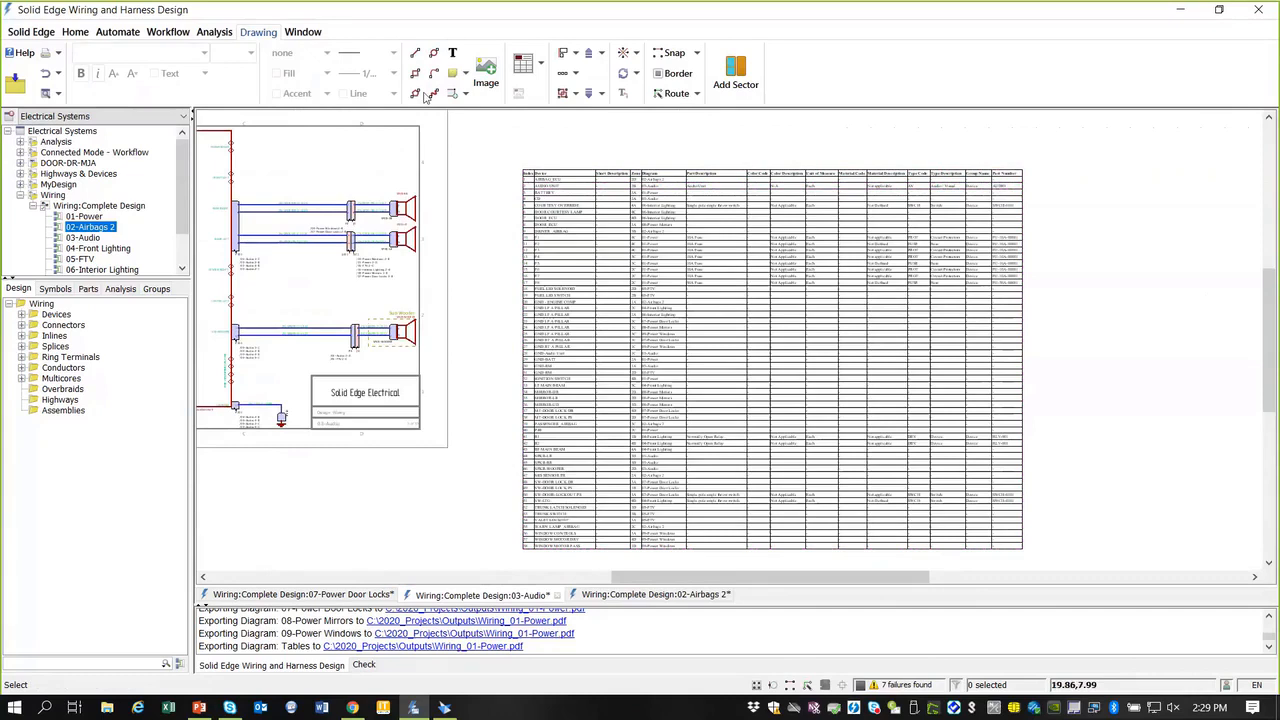
left_click(176, 34)
left_click(319, 73)
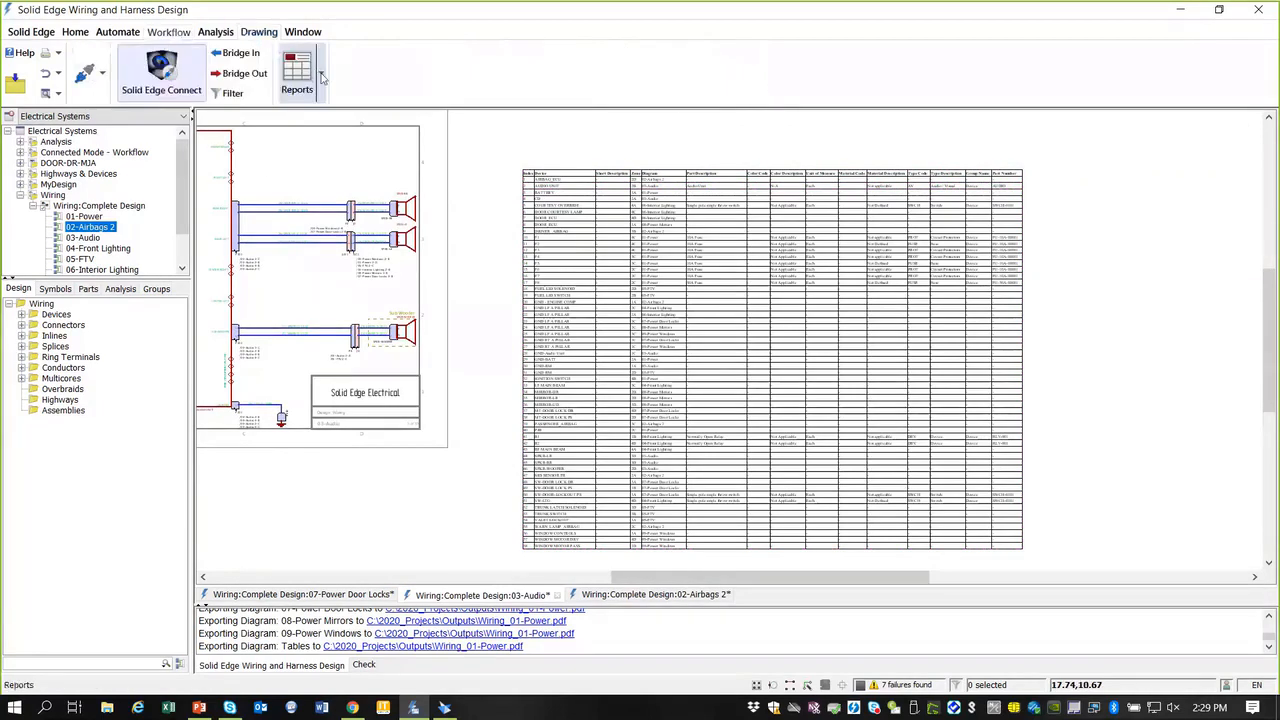
left_click(300, 114)
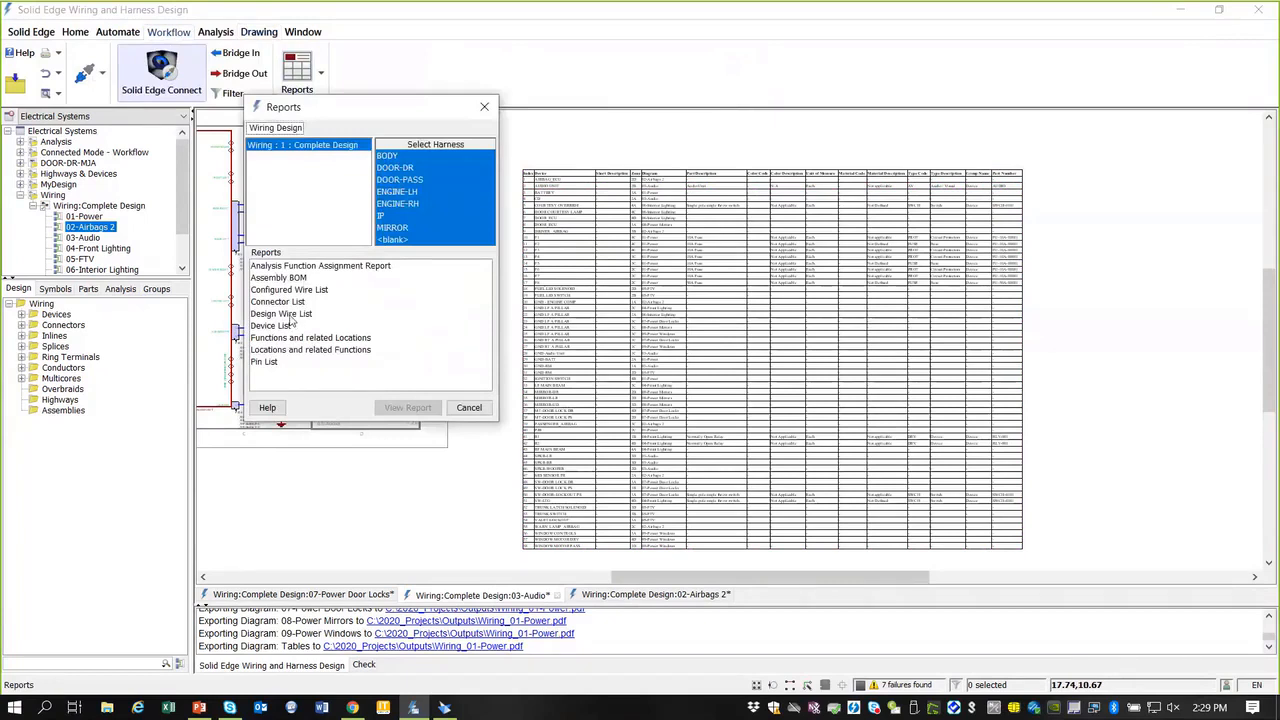
left_click(288, 314)
left_click(408, 407)
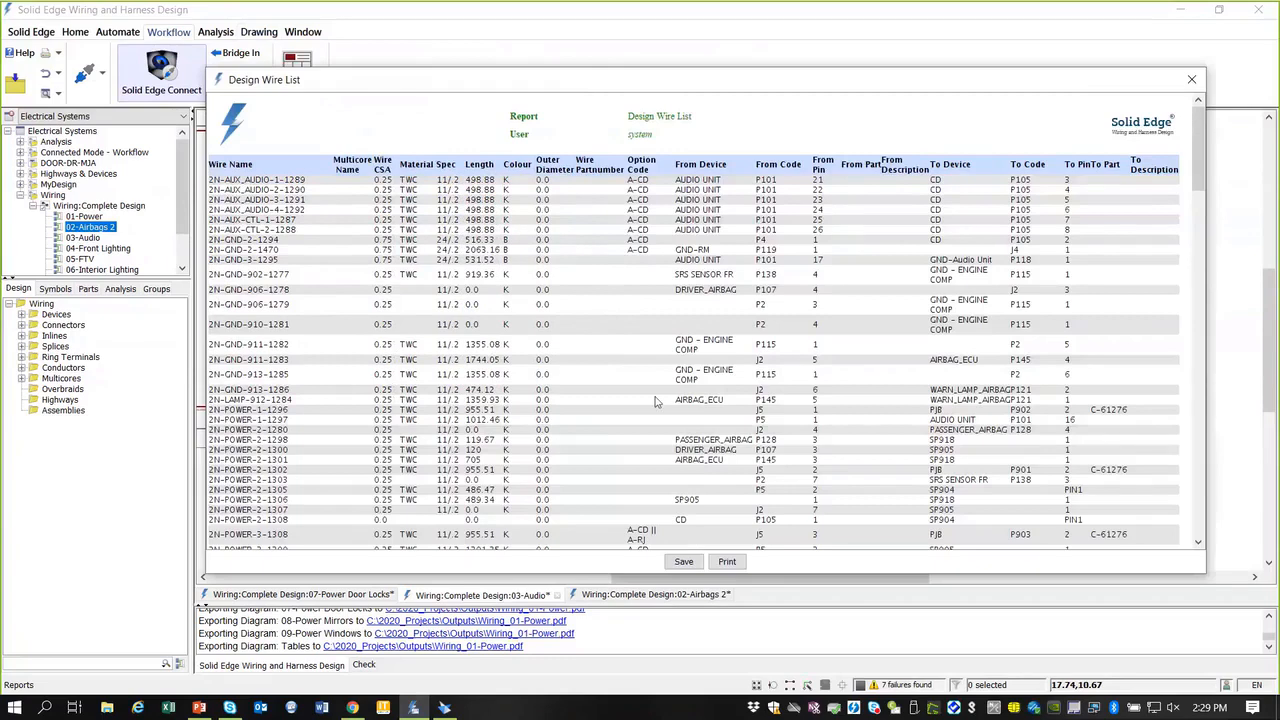
scroll(652, 383, "down", 3)
scroll(652, 383, "up", 5)
left_click(1195, 82)
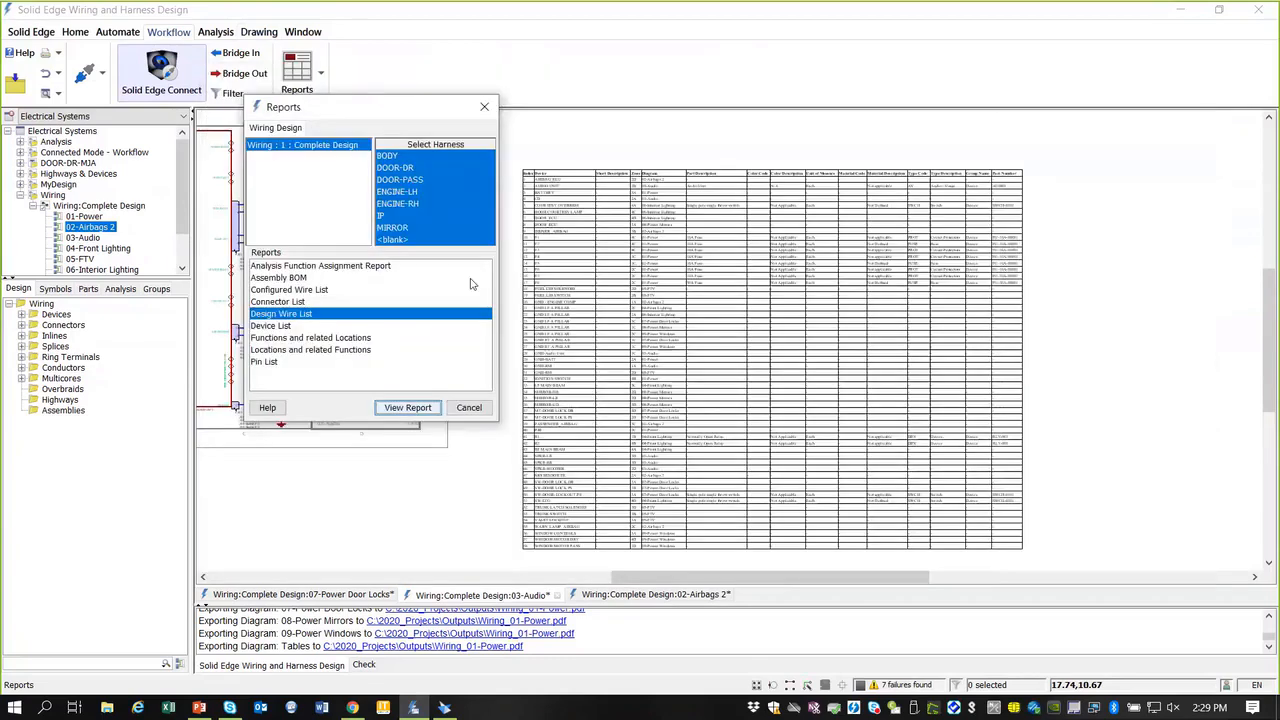
left_click(469, 408)
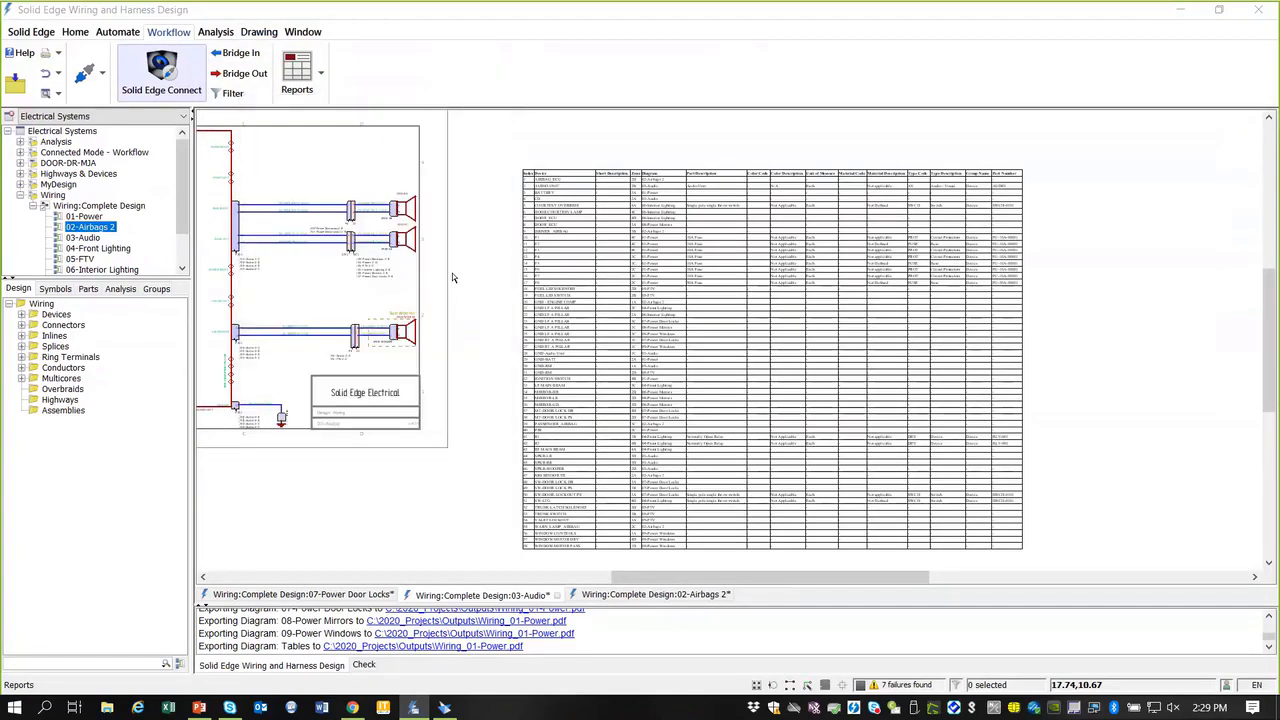
left_click(321, 73)
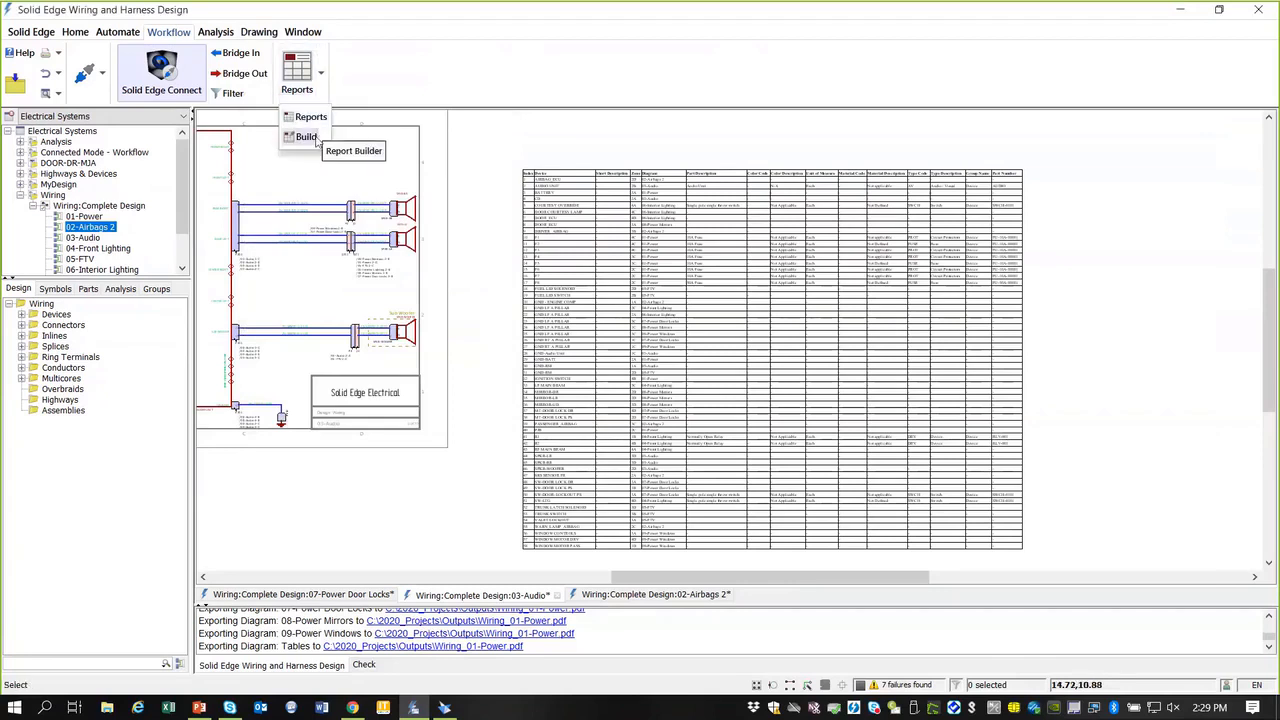
left_click(405, 72)
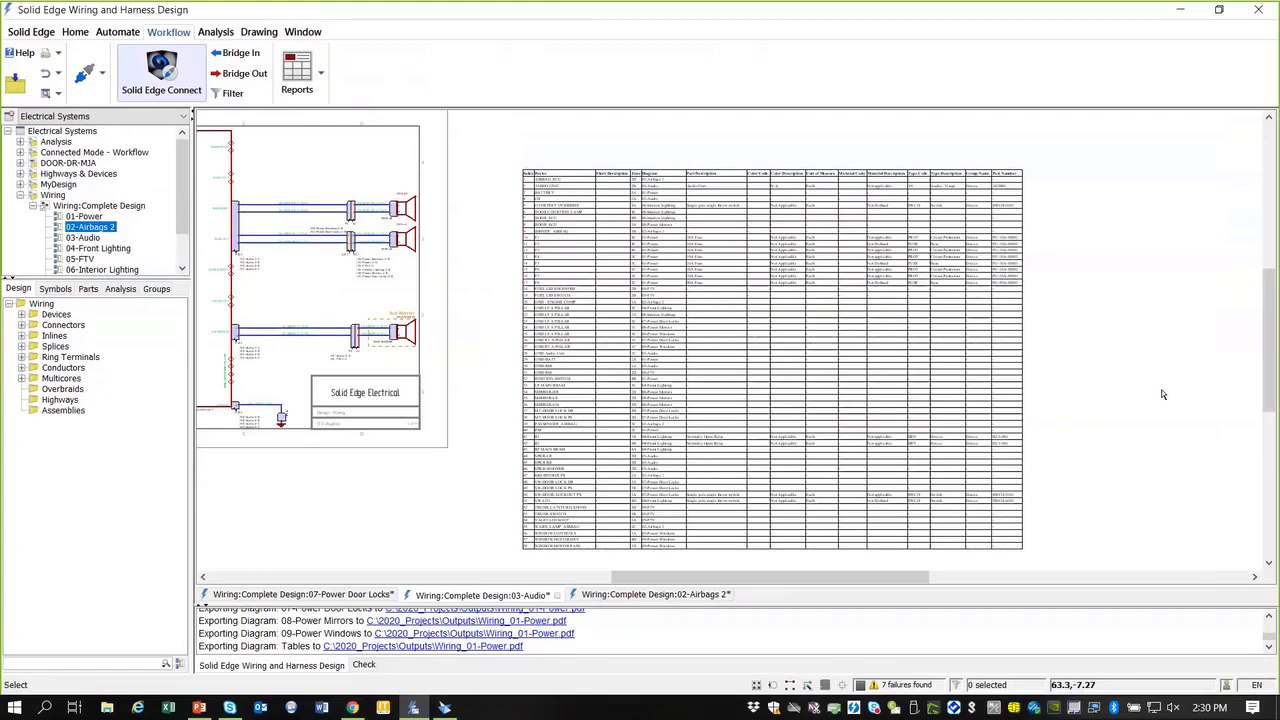
Step: Close the 02-Airbags 2, 03-Audio and 07-Power Door Locks diagrams, discarding the design's changes
left_click(32, 205)
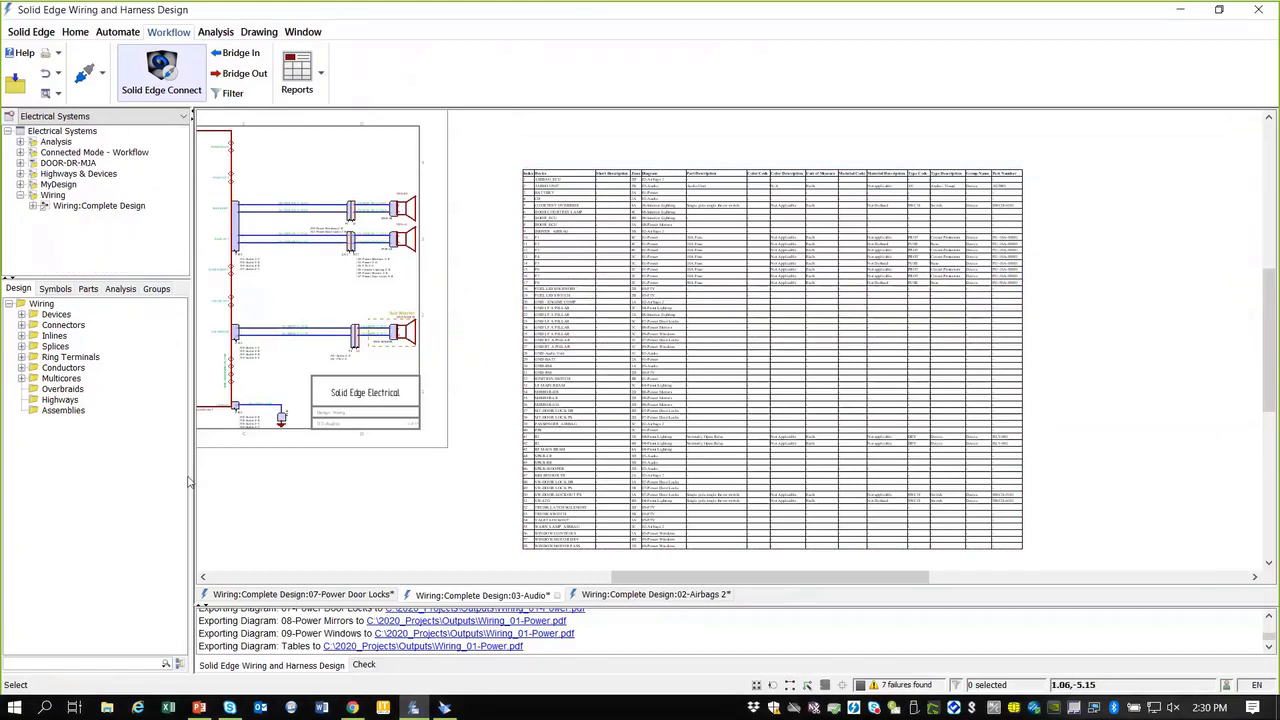
left_click(714, 598)
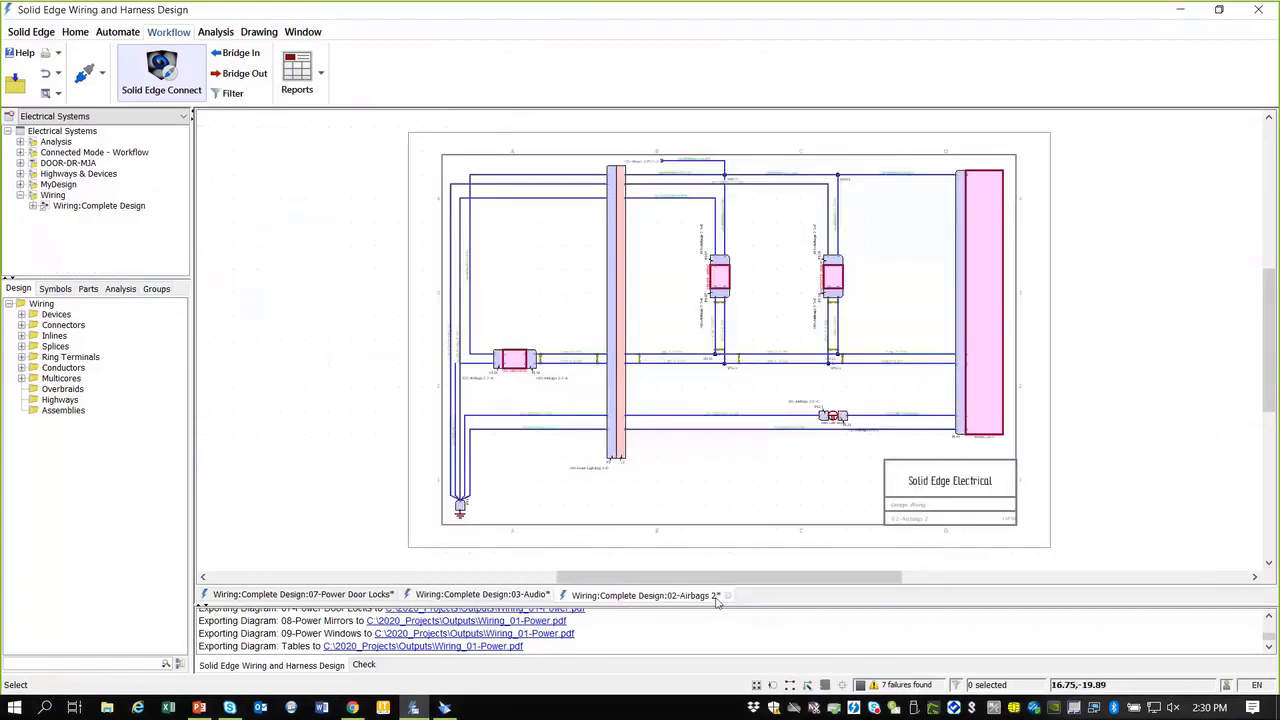
left_click(728, 595)
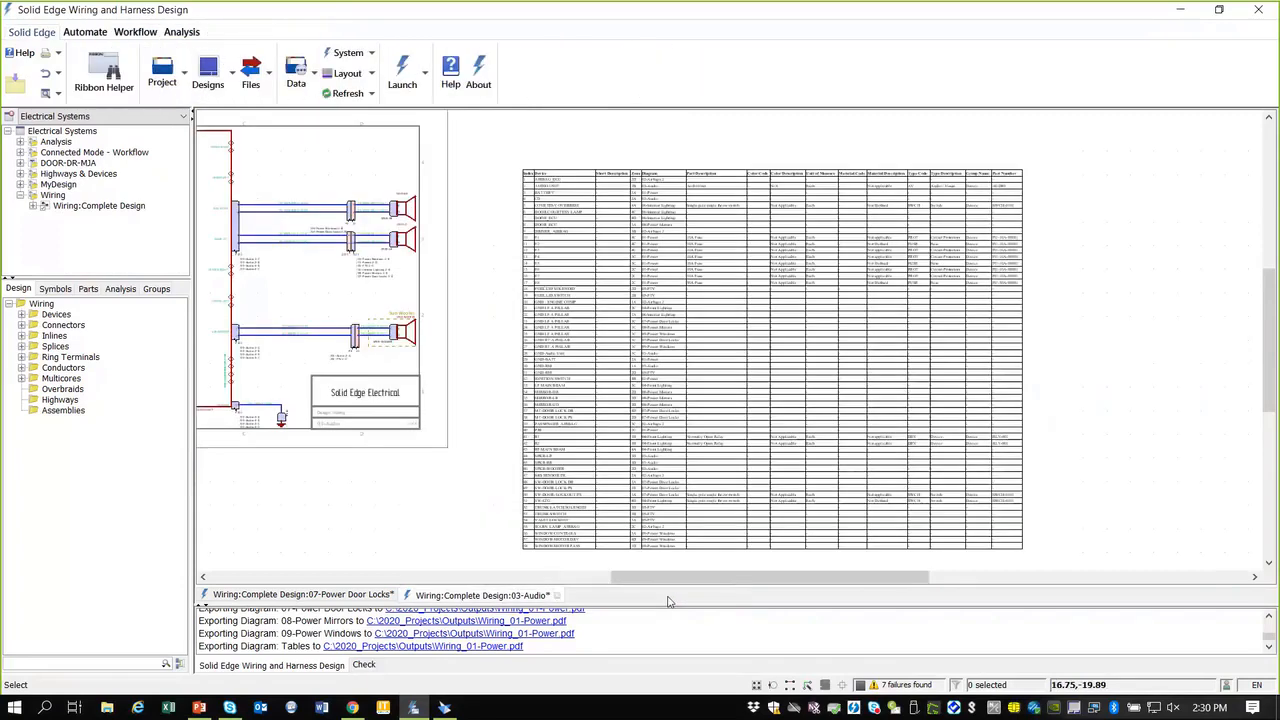
left_click(557, 595)
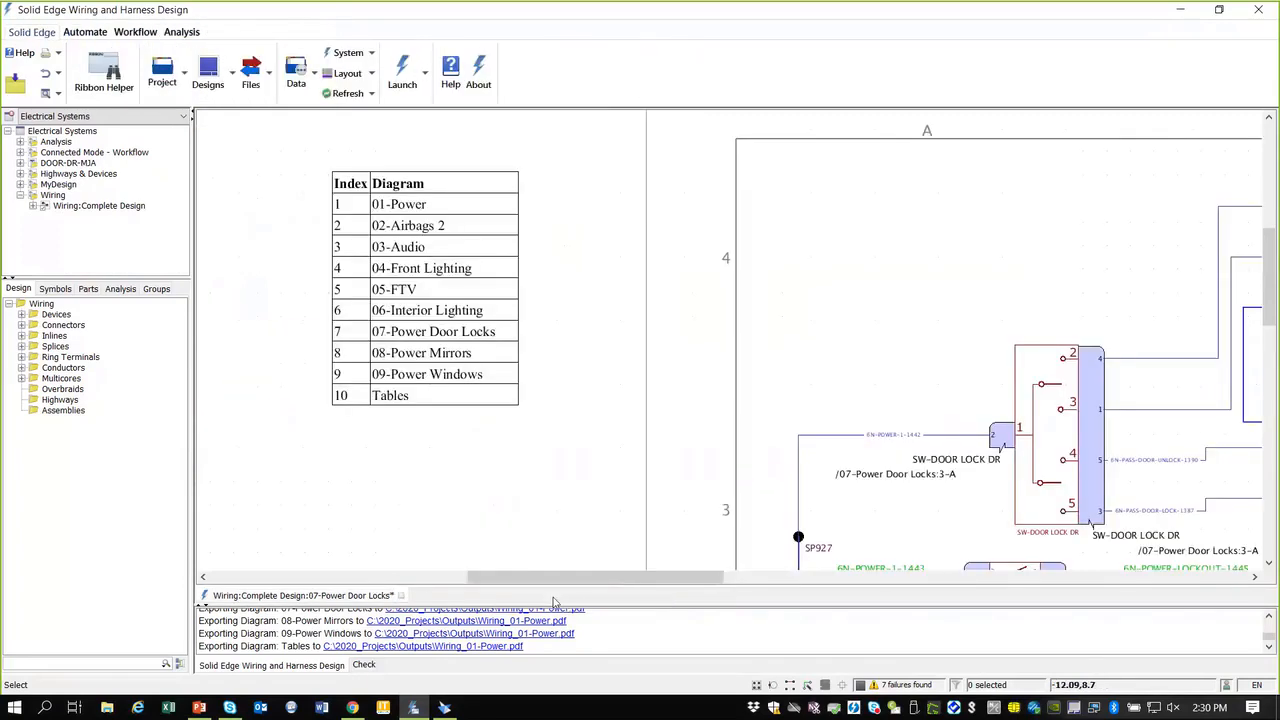
left_click(401, 595)
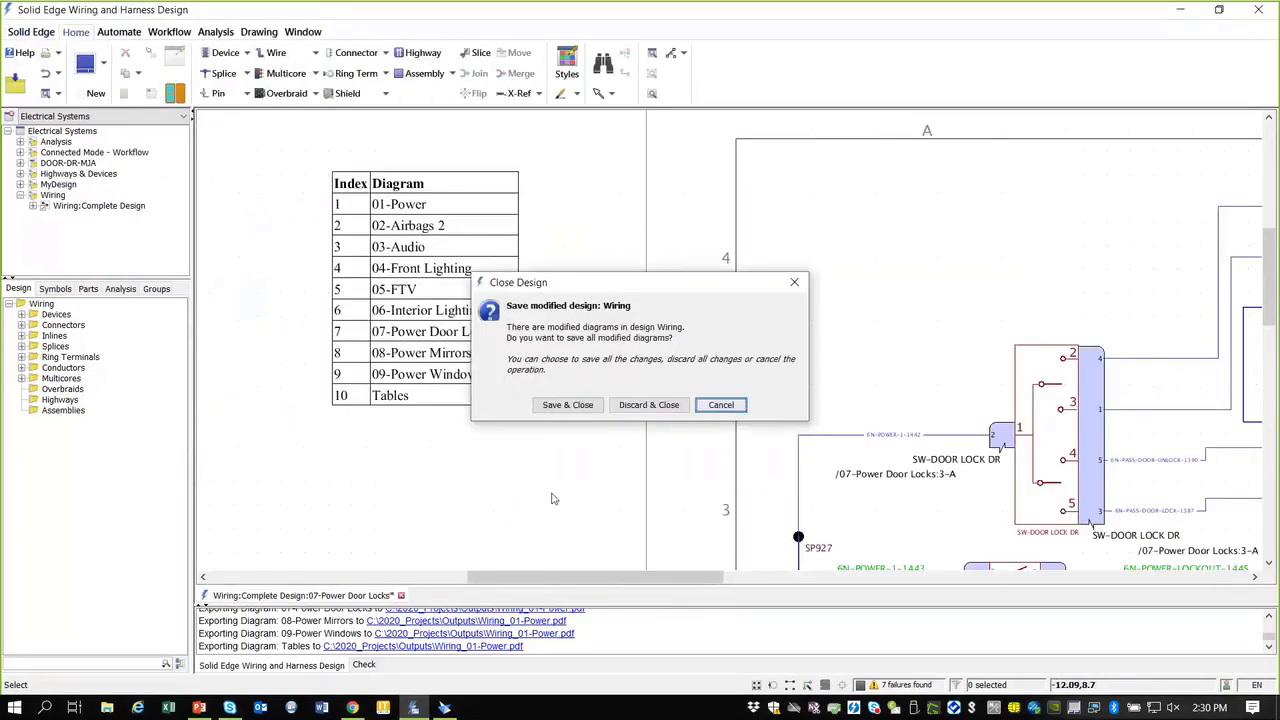
left_click(648, 405)
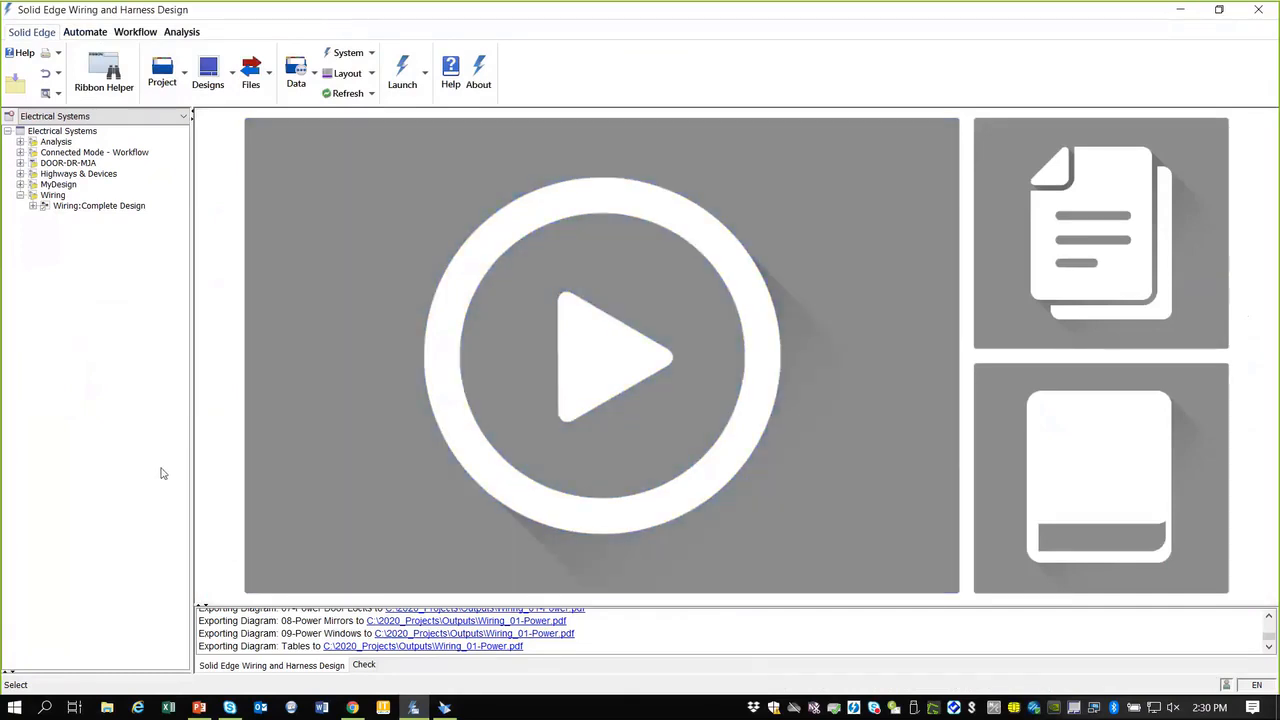
Step: Create a new wiring design named MyDesign4 under Electrical Systems, with its diagram included
right_click(97, 137)
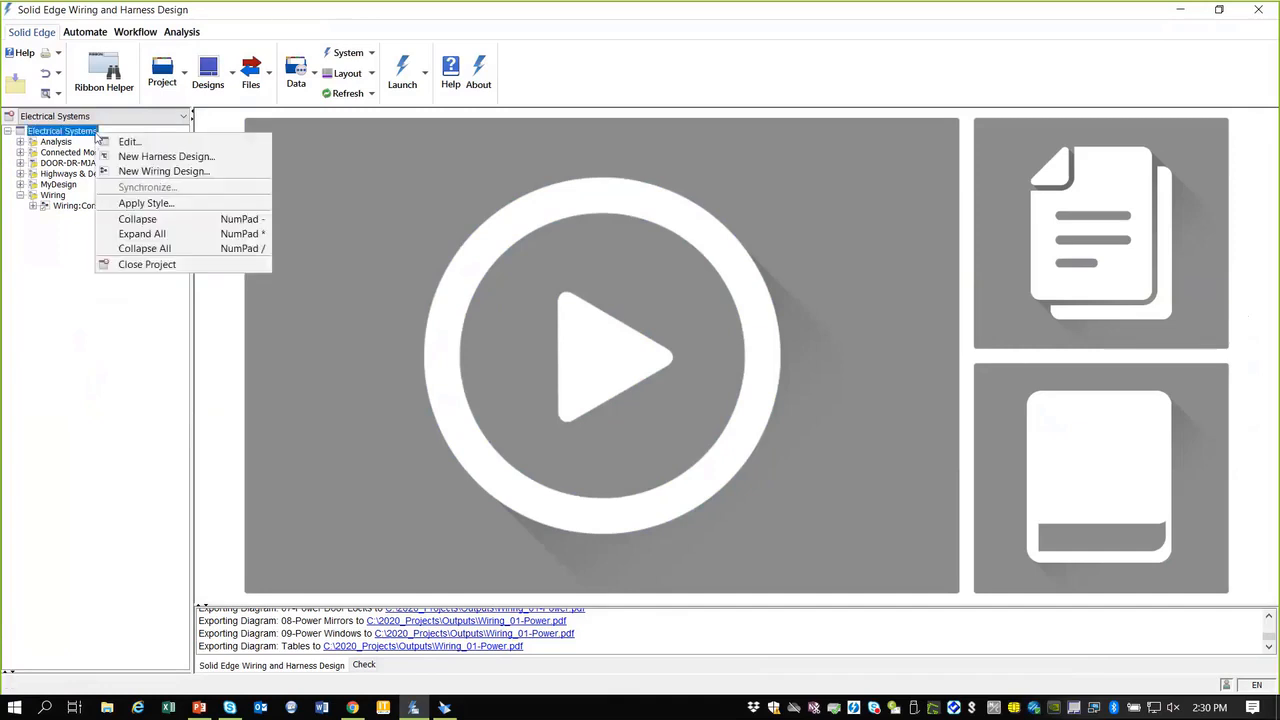
left_click(165, 171)
left_click_drag(486, 178, 409, 180)
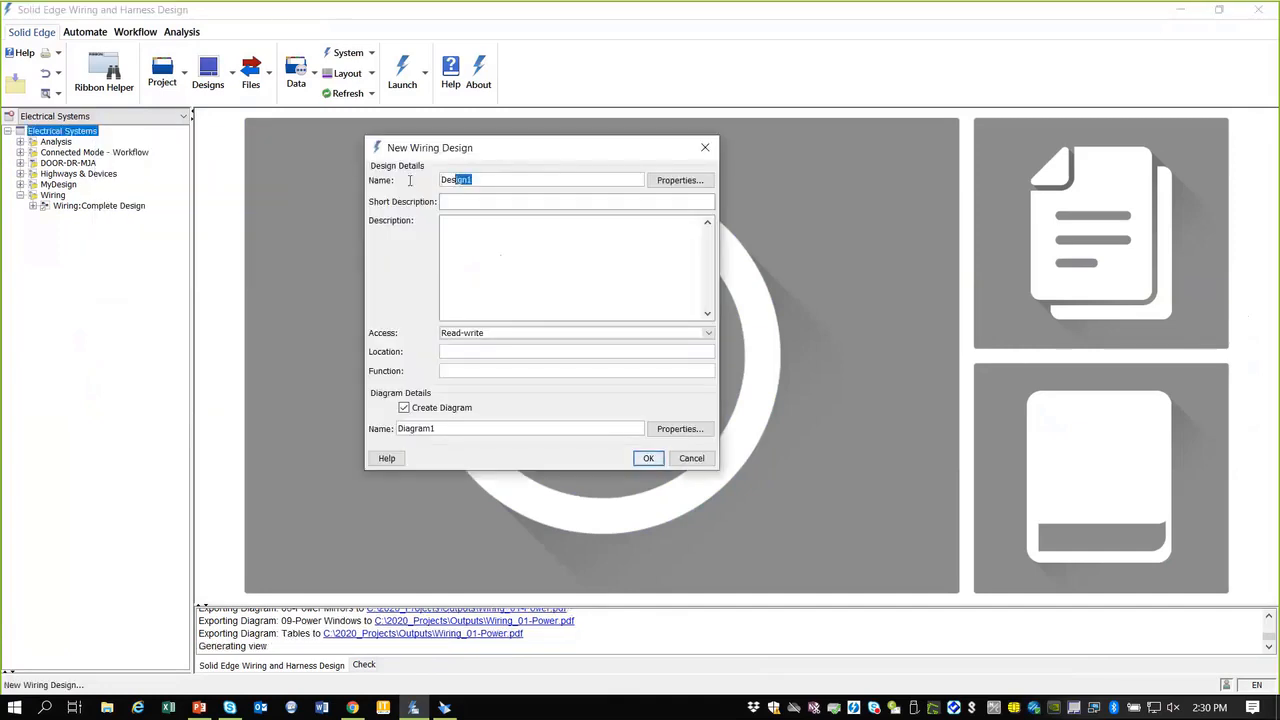
type("Me")
key("BackSpace")
type("yDesign")
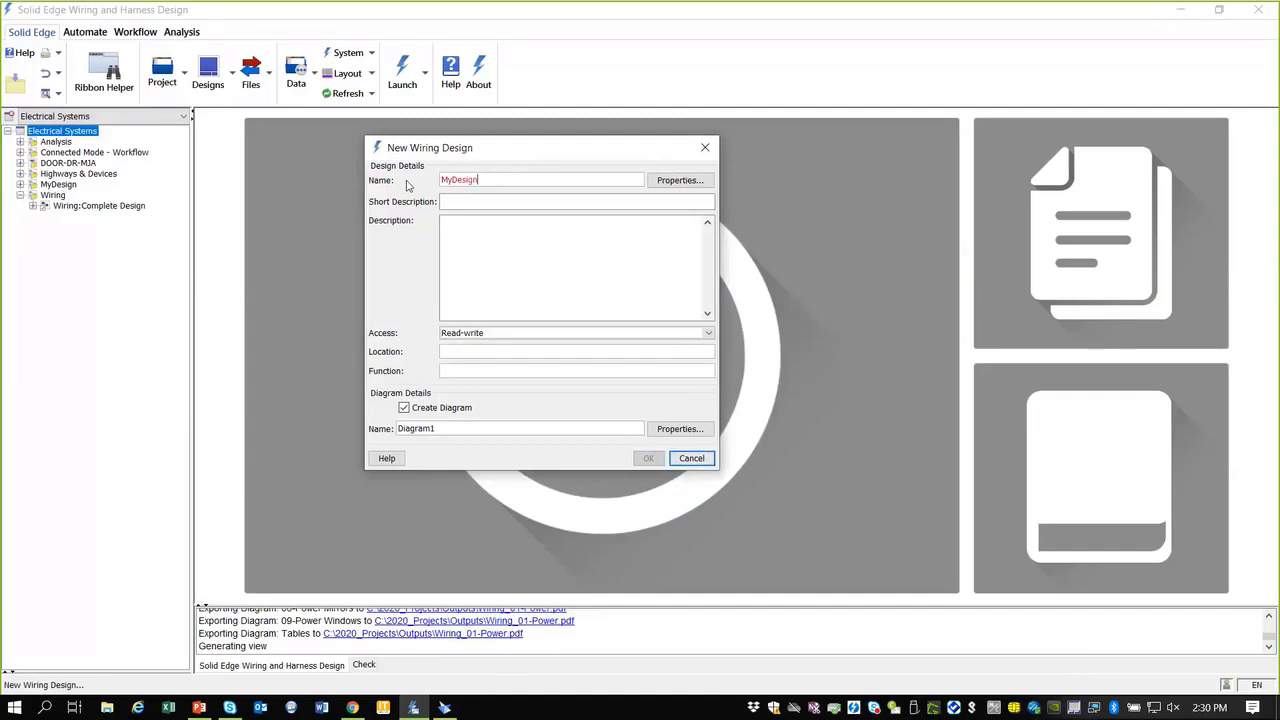
type("4")
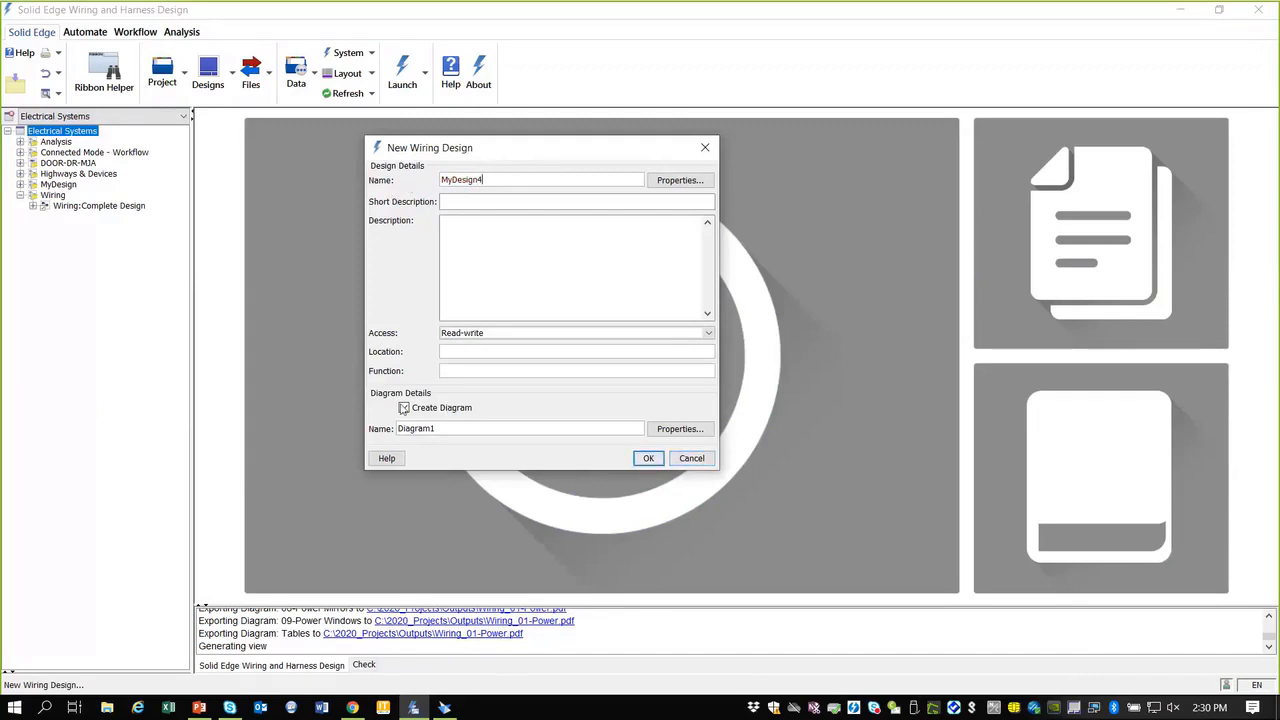
left_click(648, 459)
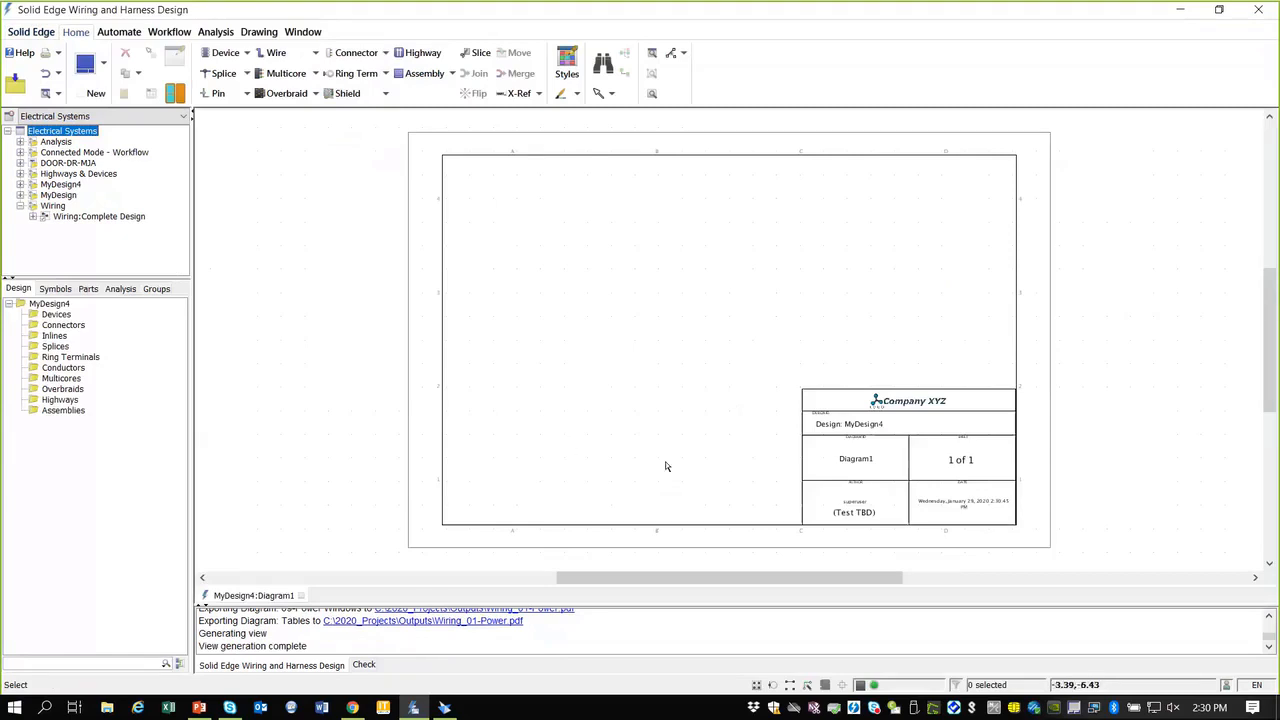
scroll(1013, 488, "up", 3)
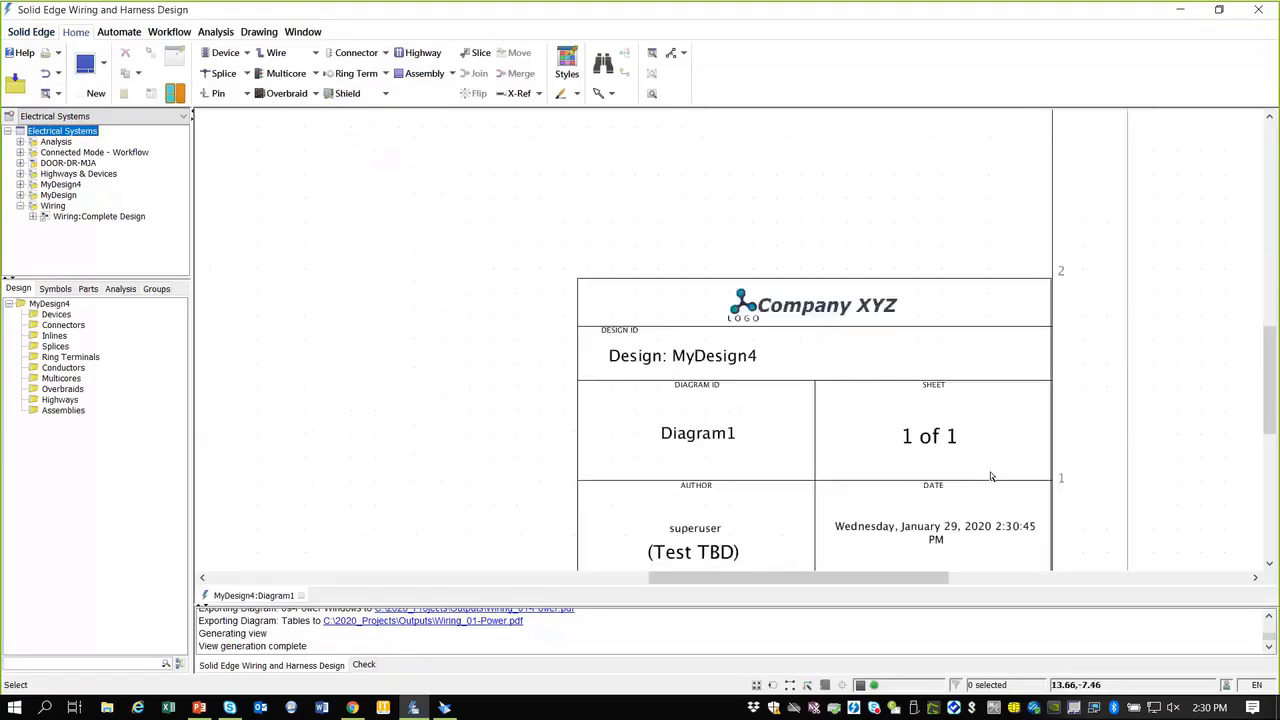
scroll(1271, 399, "down", 1)
scroll(1103, 400, "up", 1)
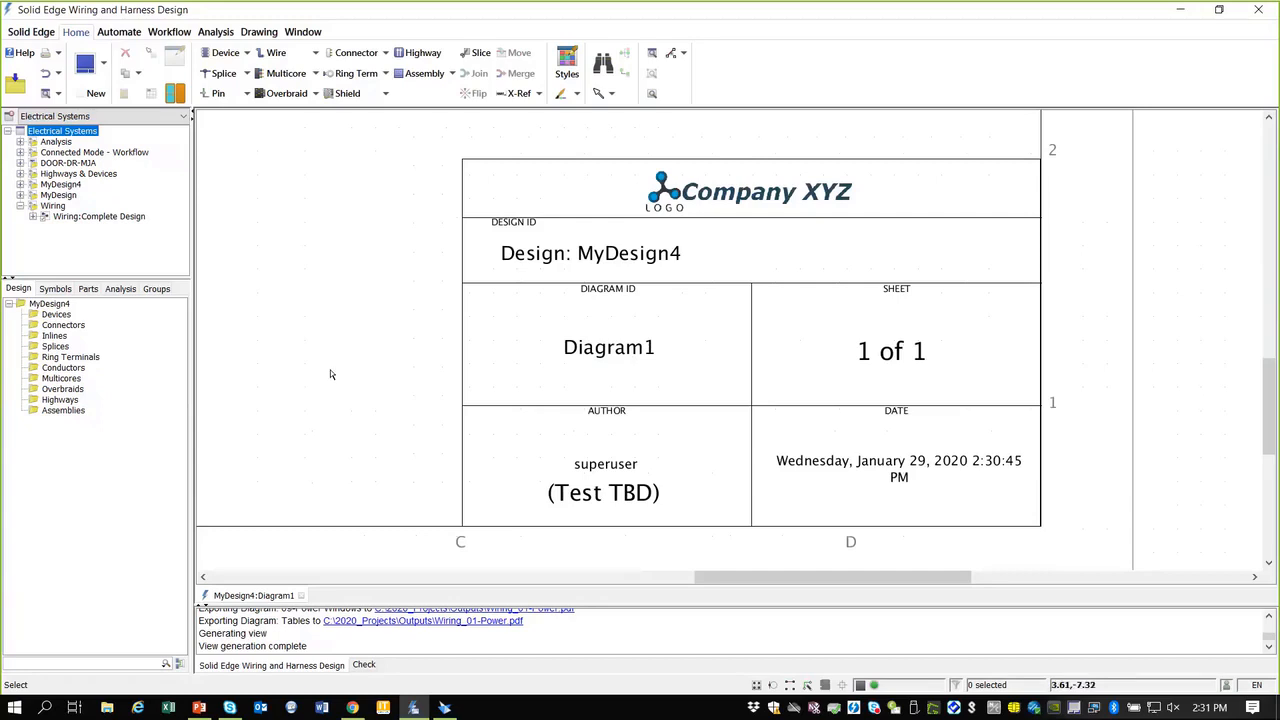
right_click_drag(308, 323, 380, 385)
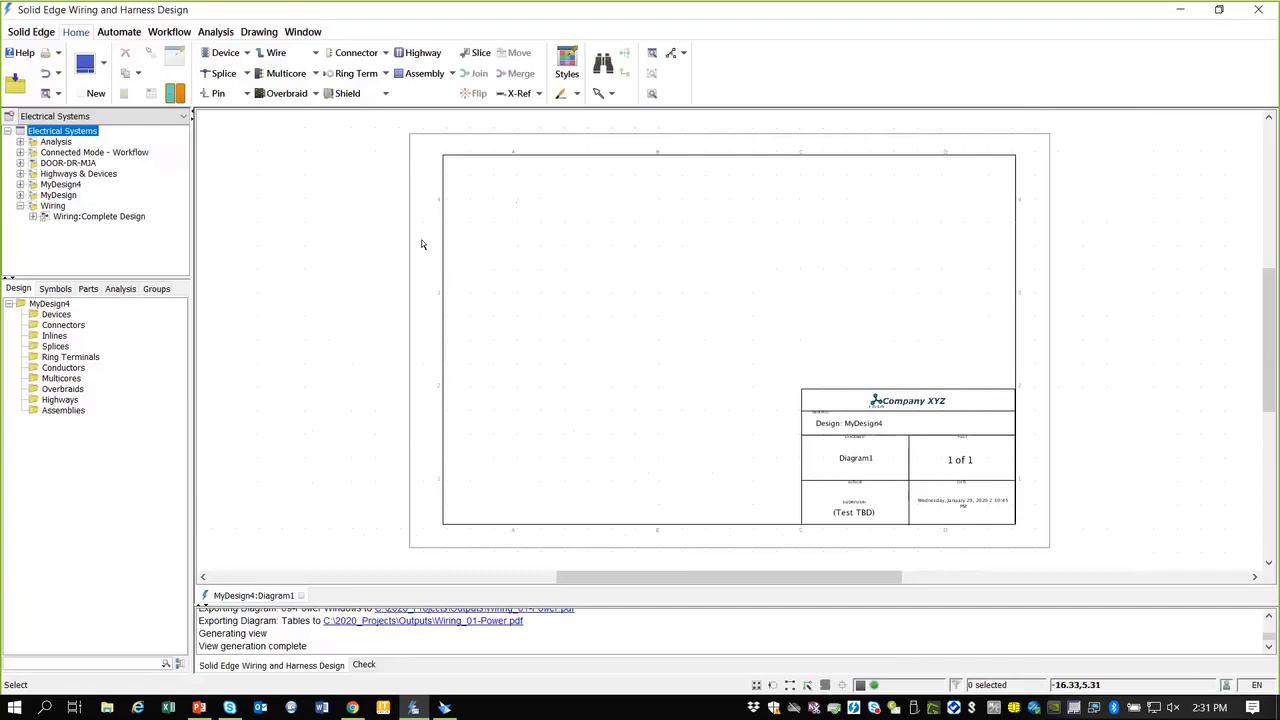
scroll(469, 179, "up", 1)
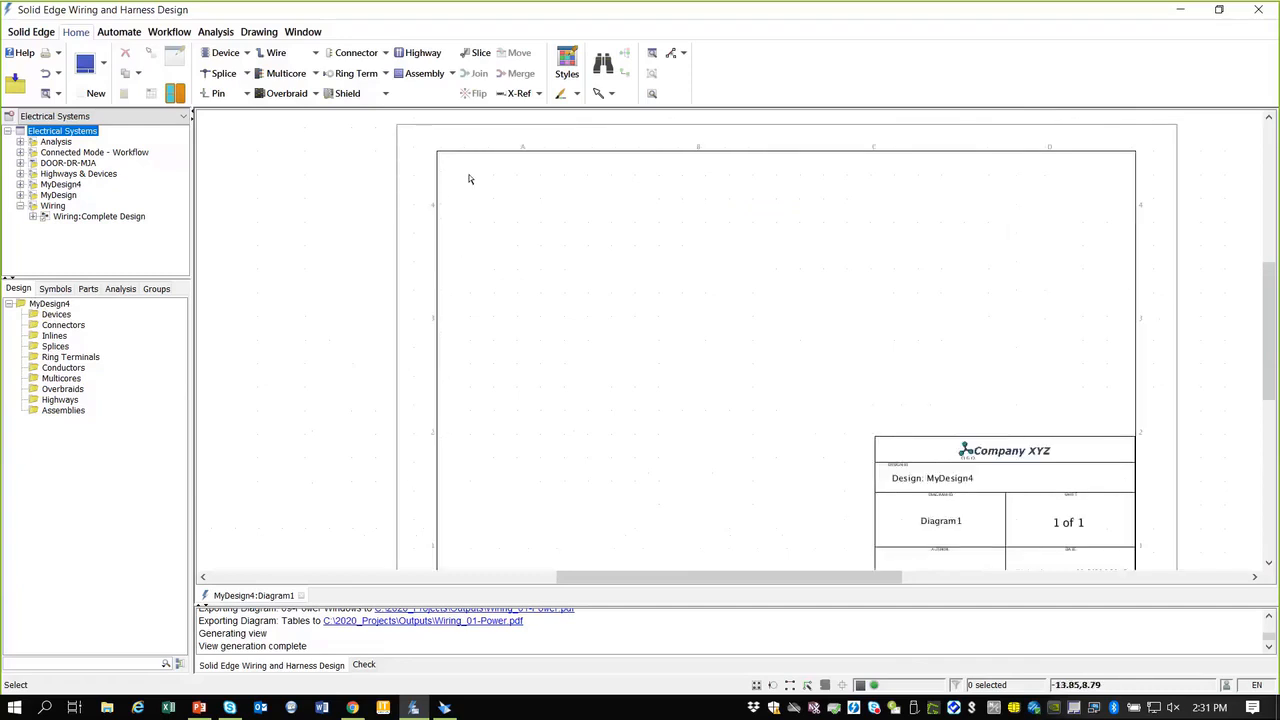
Step: Place a single-cell battery from the Quick Start - Electrical Batteries folder near the sheet's top-left
left_click(54, 289)
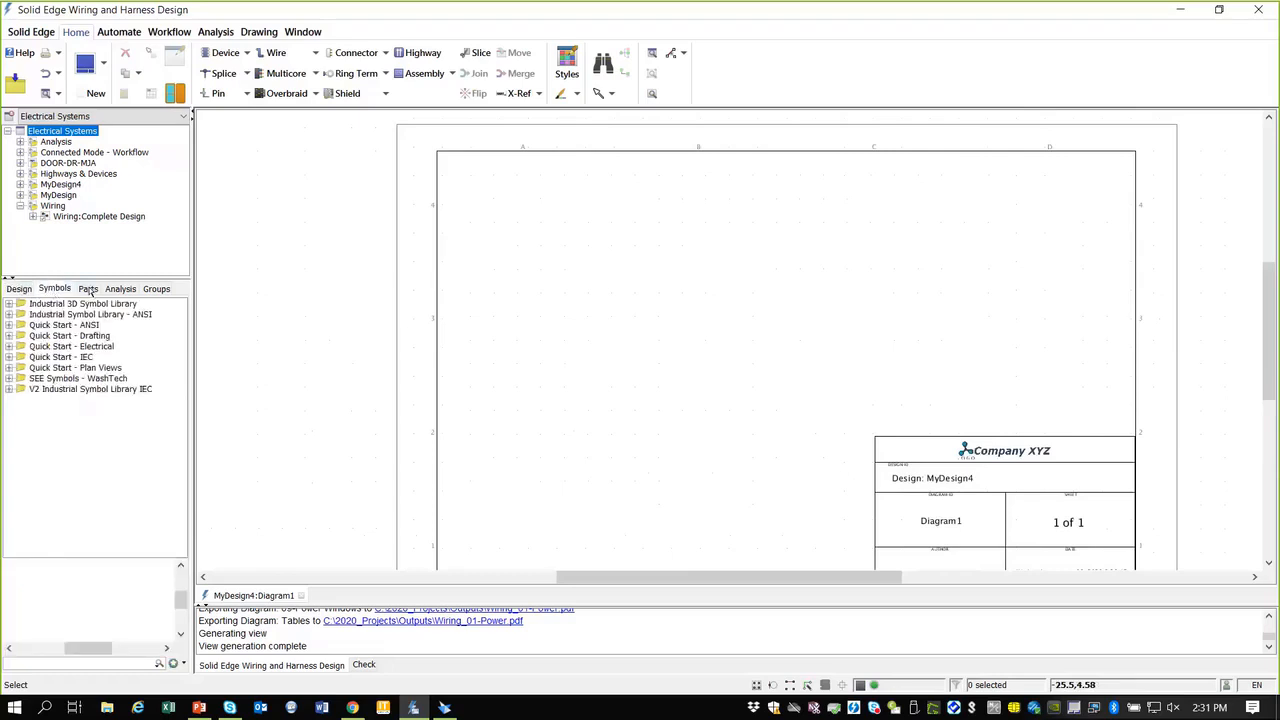
left_click(88, 288)
left_click(60, 292)
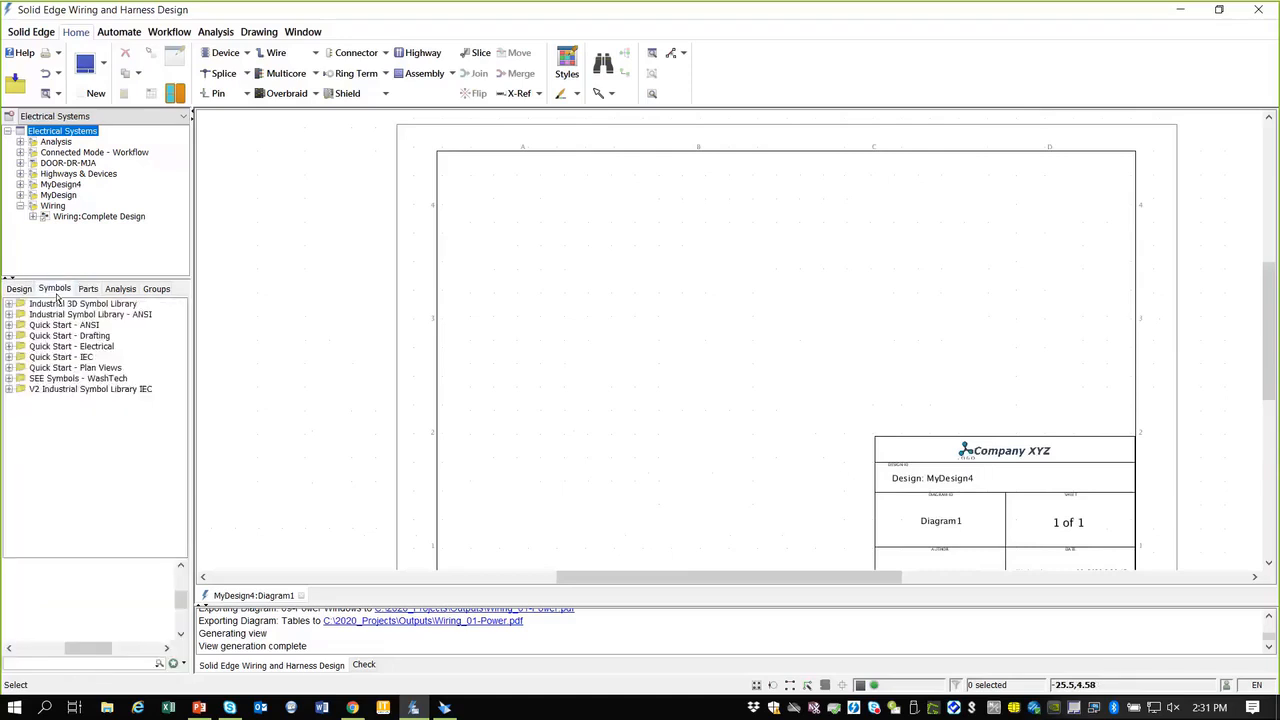
left_click(8, 346)
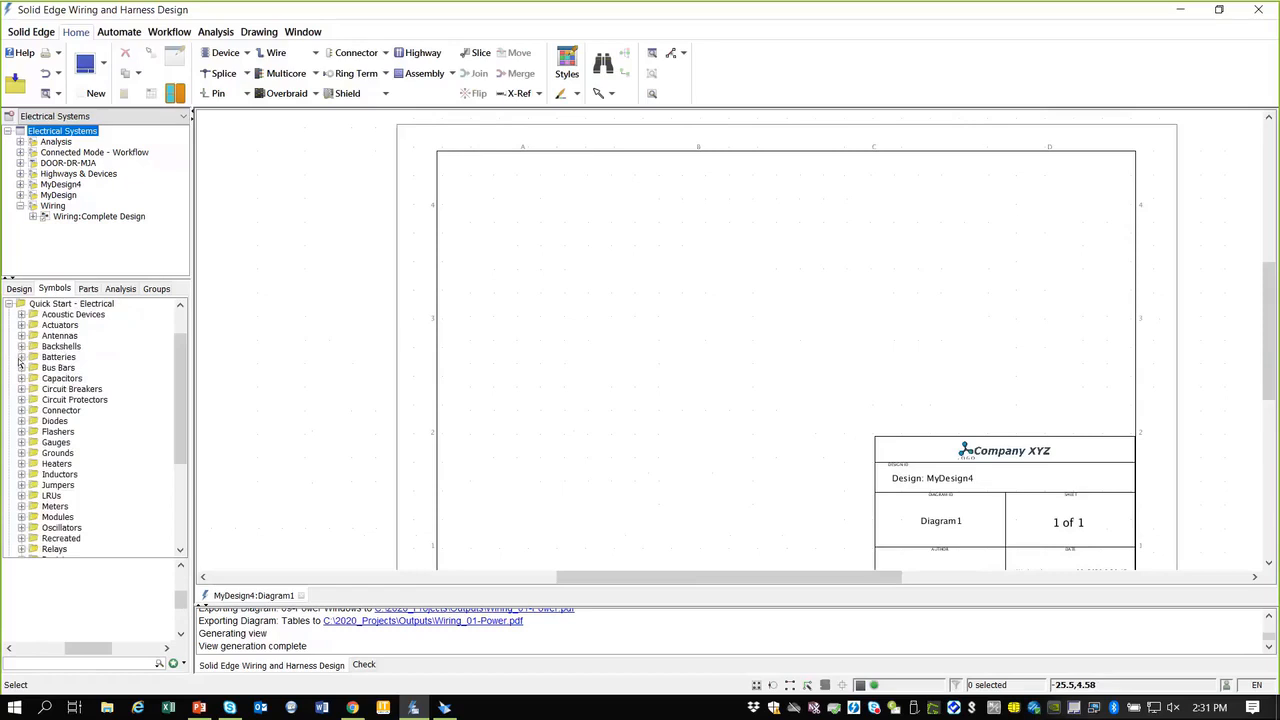
left_click(21, 357)
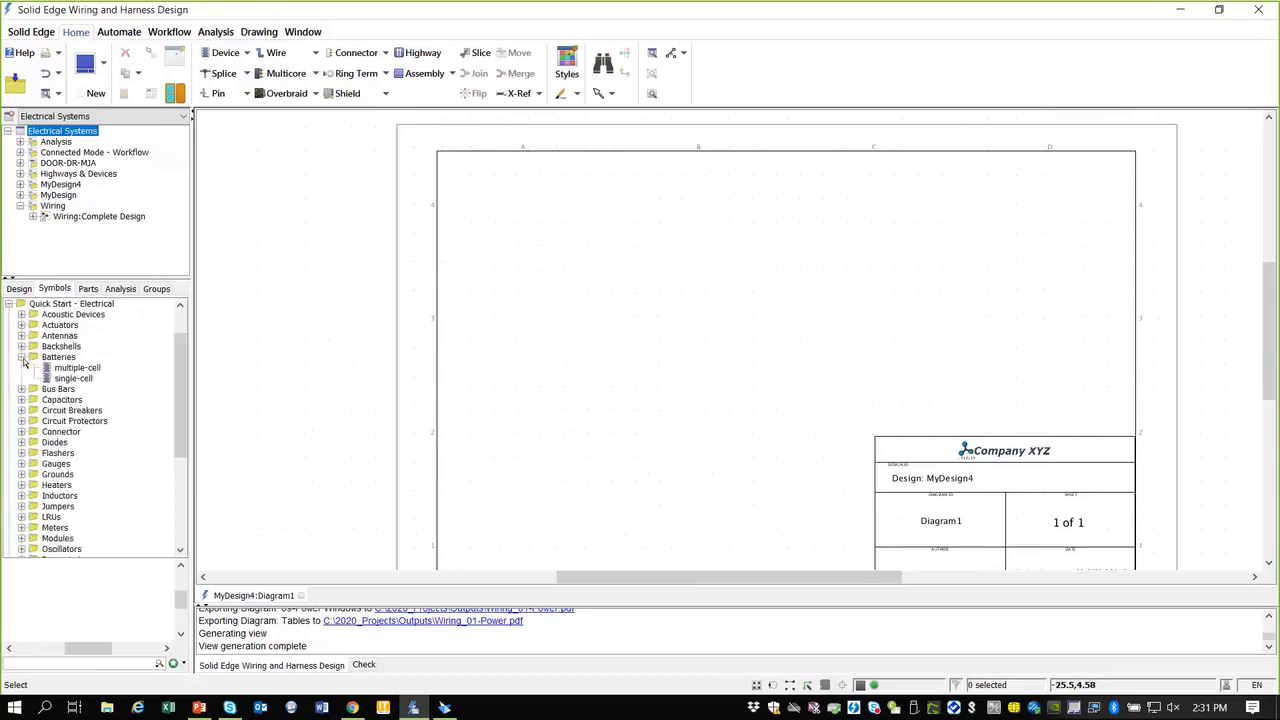
left_click(79, 368)
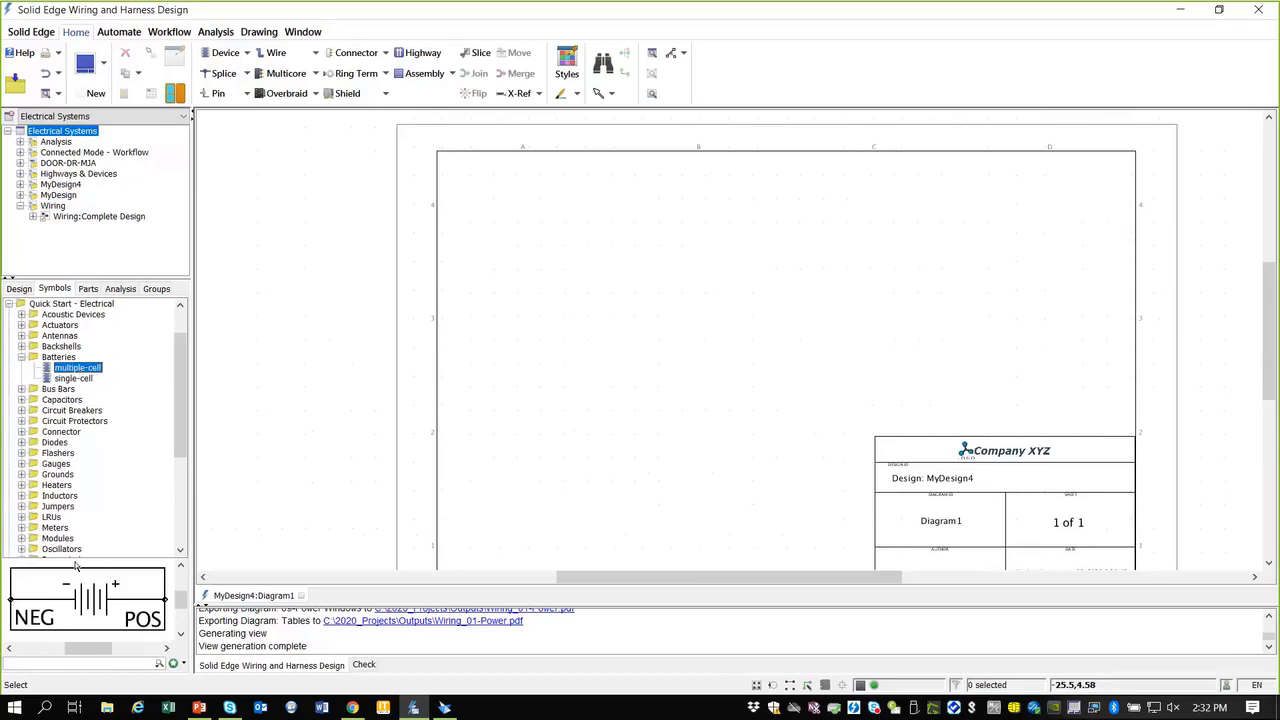
left_click(75, 380)
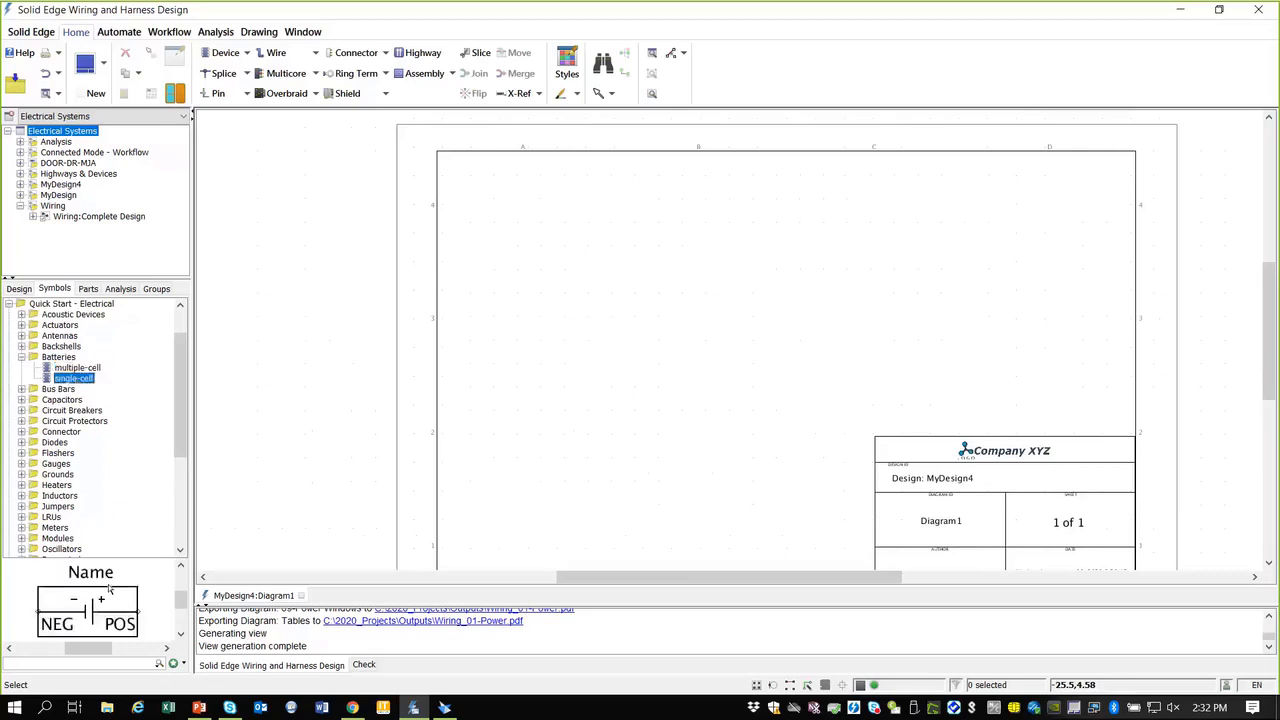
left_click_drag(85, 381, 482, 284)
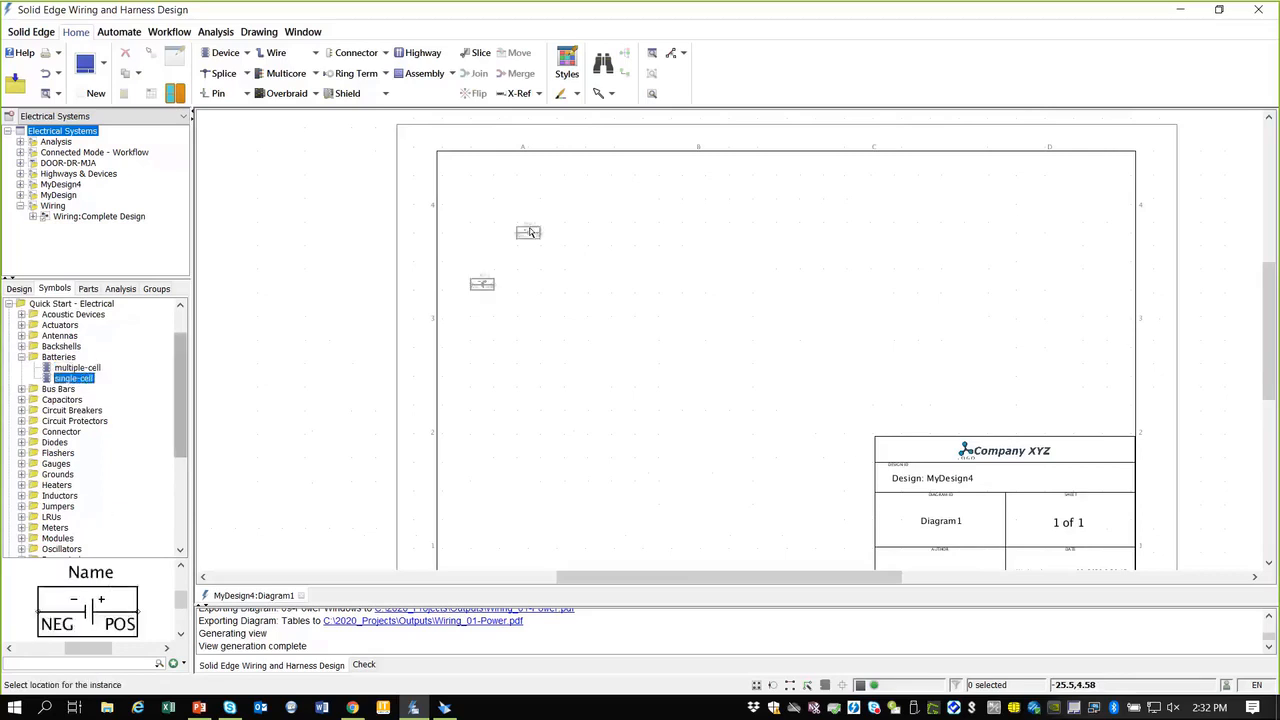
left_click(590, 240)
scroll(617, 229, "up", 2)
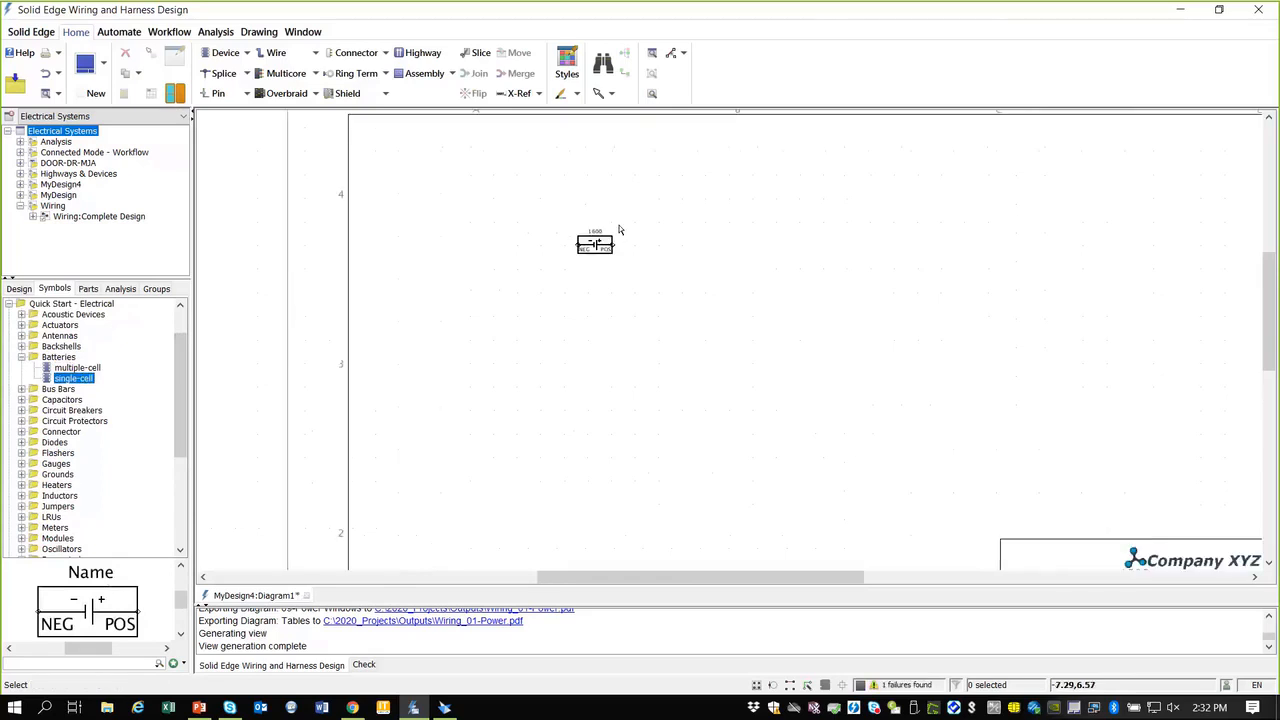
Step: Search symbols for 'switch' and place a single switch right of the battery
left_click(29, 665)
type("switch")
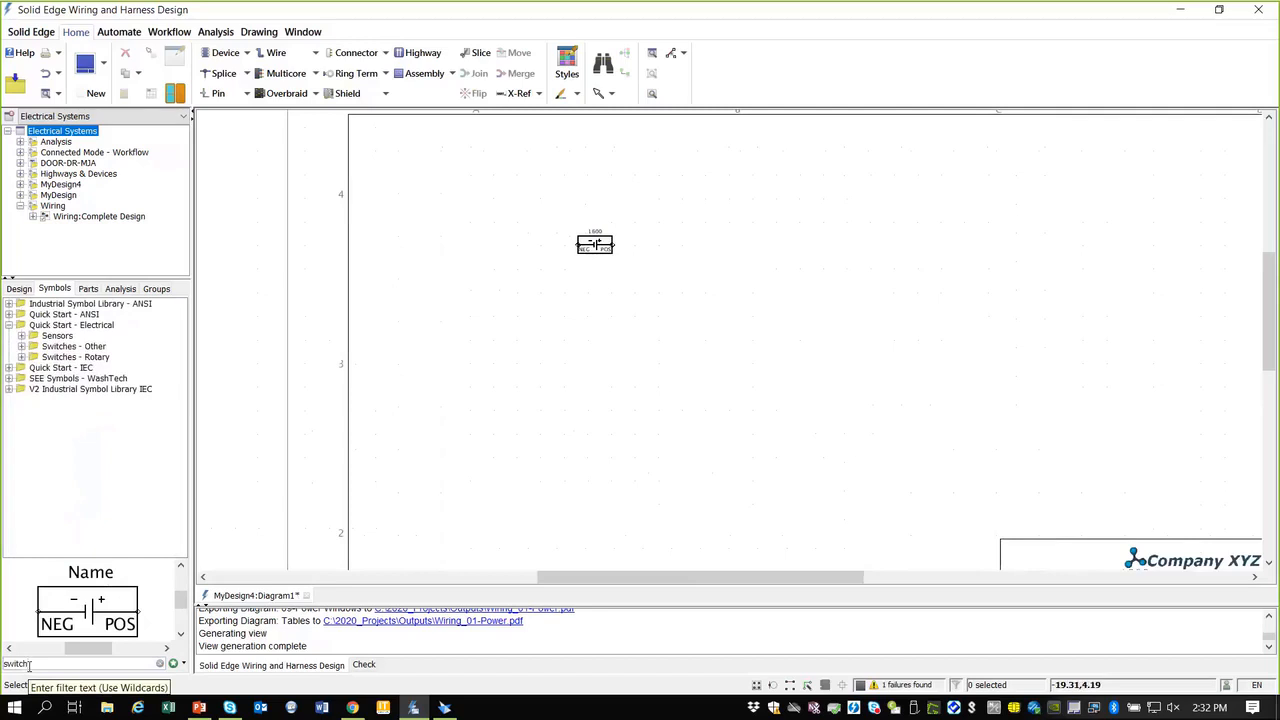
left_click(22, 336)
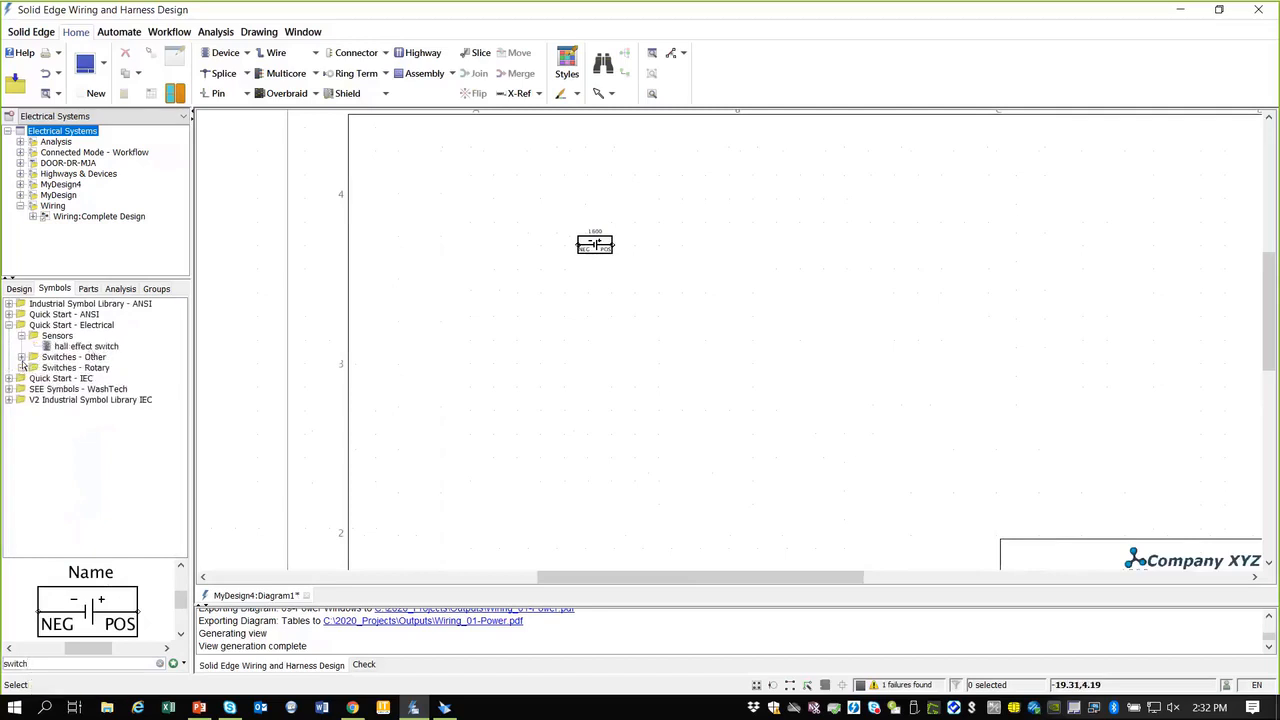
left_click(21, 357)
left_click(84, 442)
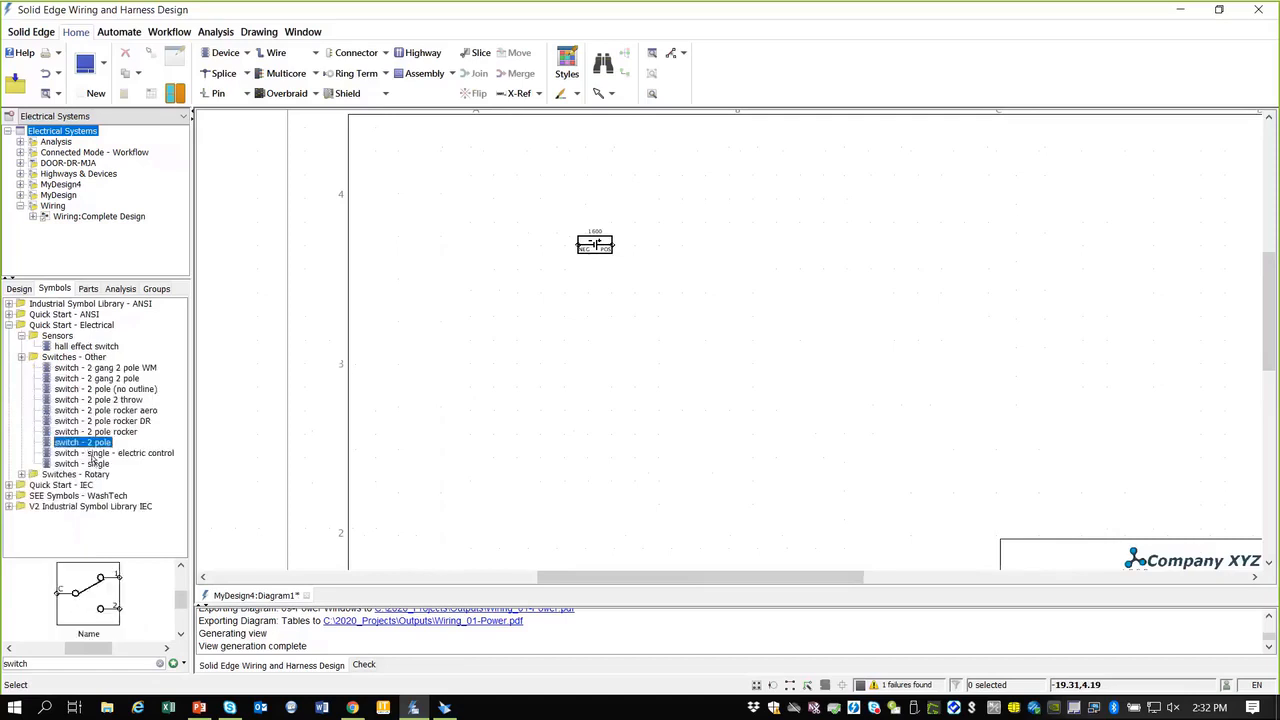
left_click(94, 453)
left_click(96, 464)
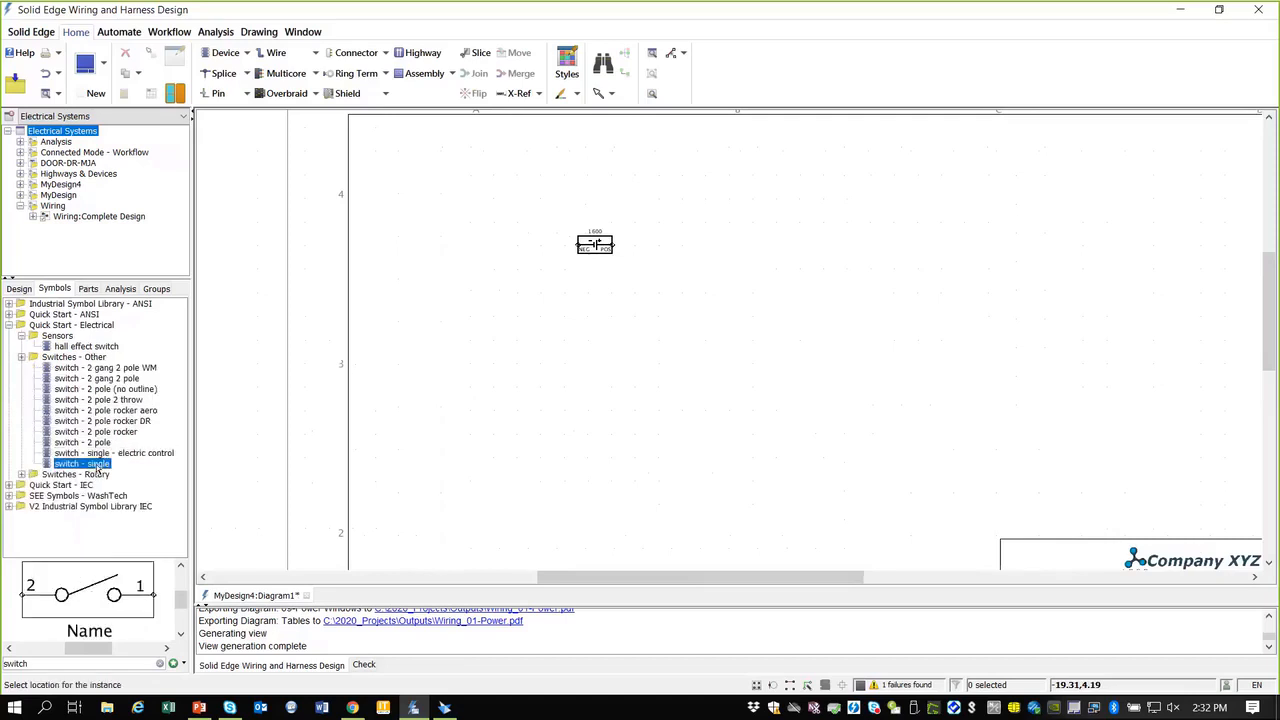
left_click(783, 245)
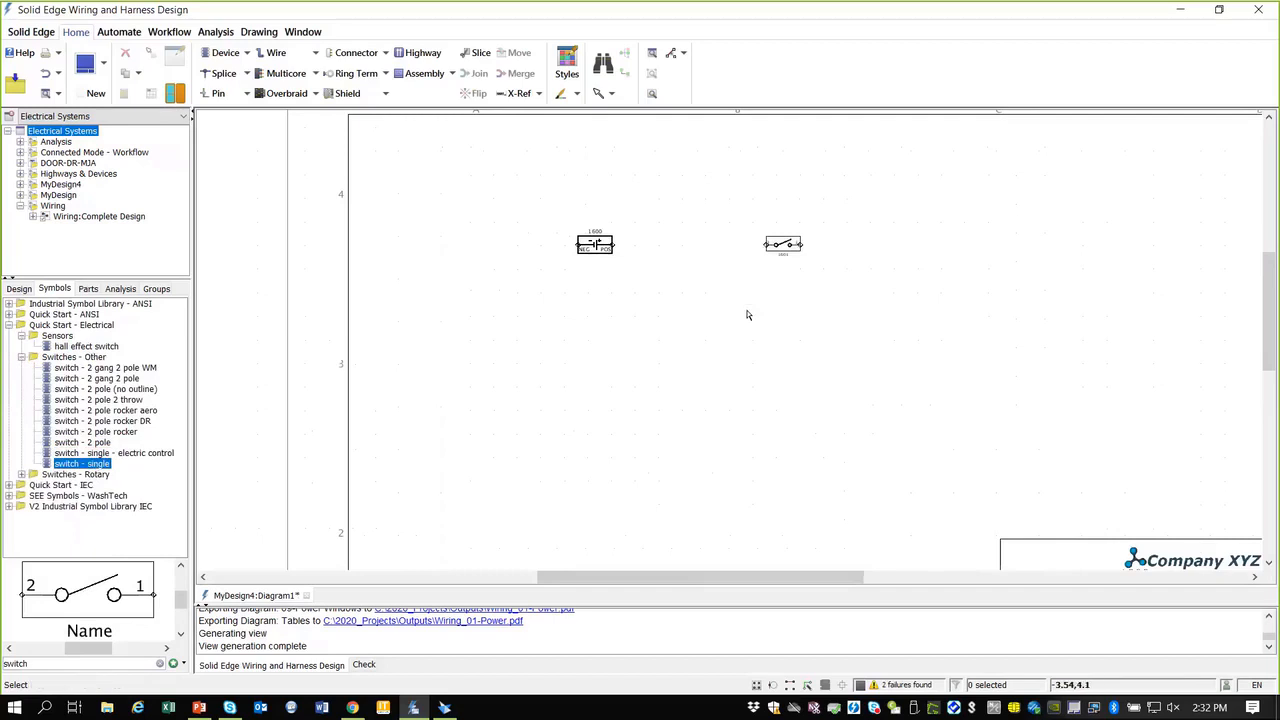
Step: Search symbols for 'lamp' and place the lamp symbol right of the switch
double_click(6, 662)
type("lamp")
key("Return")
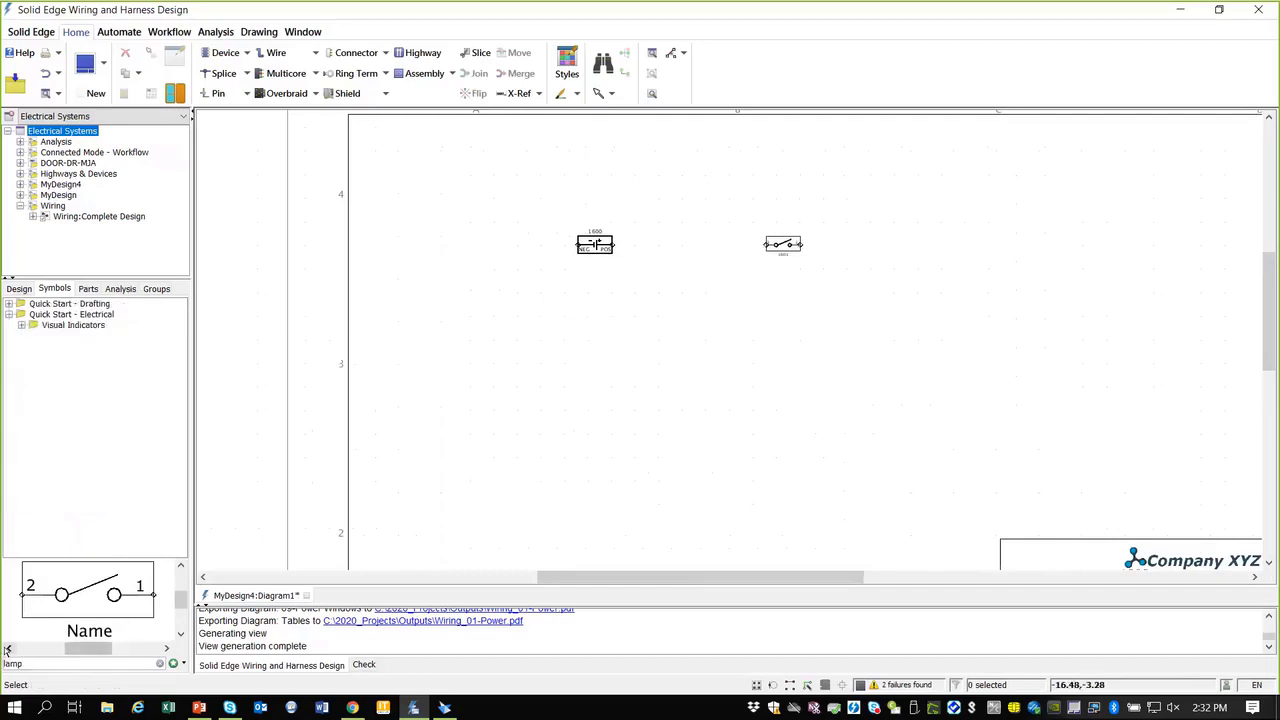
left_click(21, 325)
left_click(68, 370)
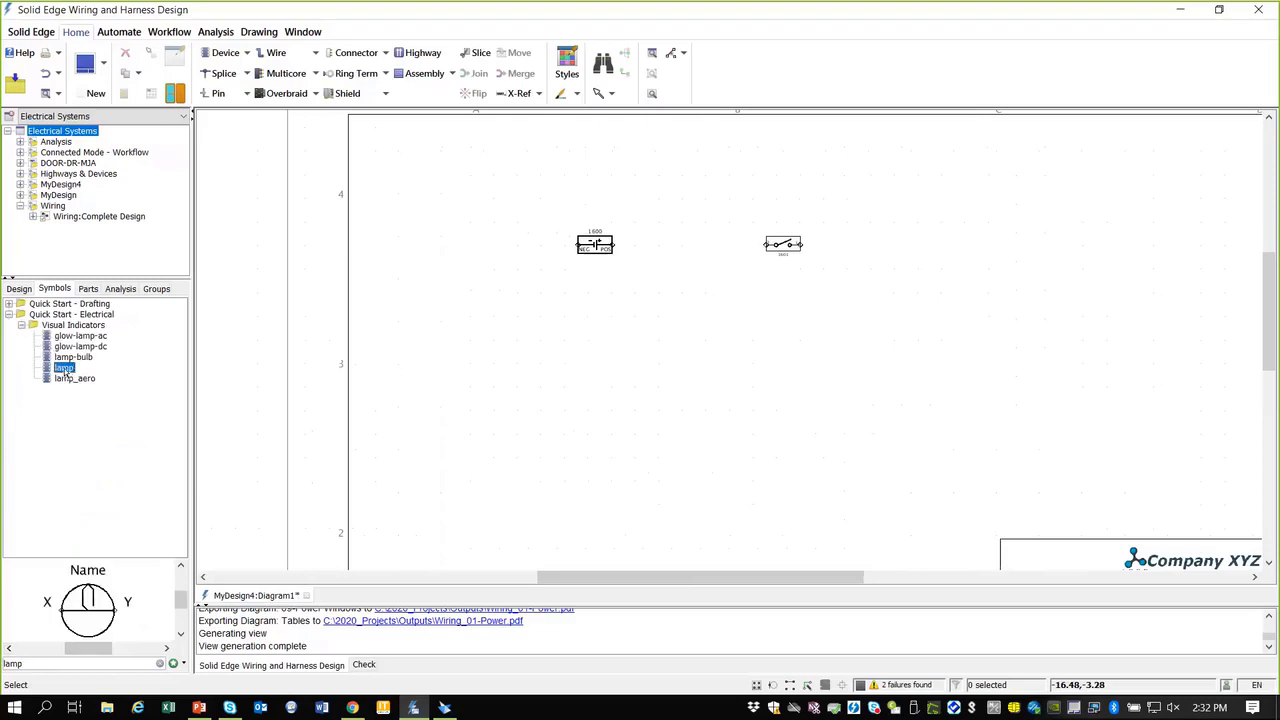
left_click_drag(65, 372, 945, 244)
Step: Search 'chassis', place a chassis ground at lower left, and paste a copy at lower right
double_click(39, 664)
type("chassis")
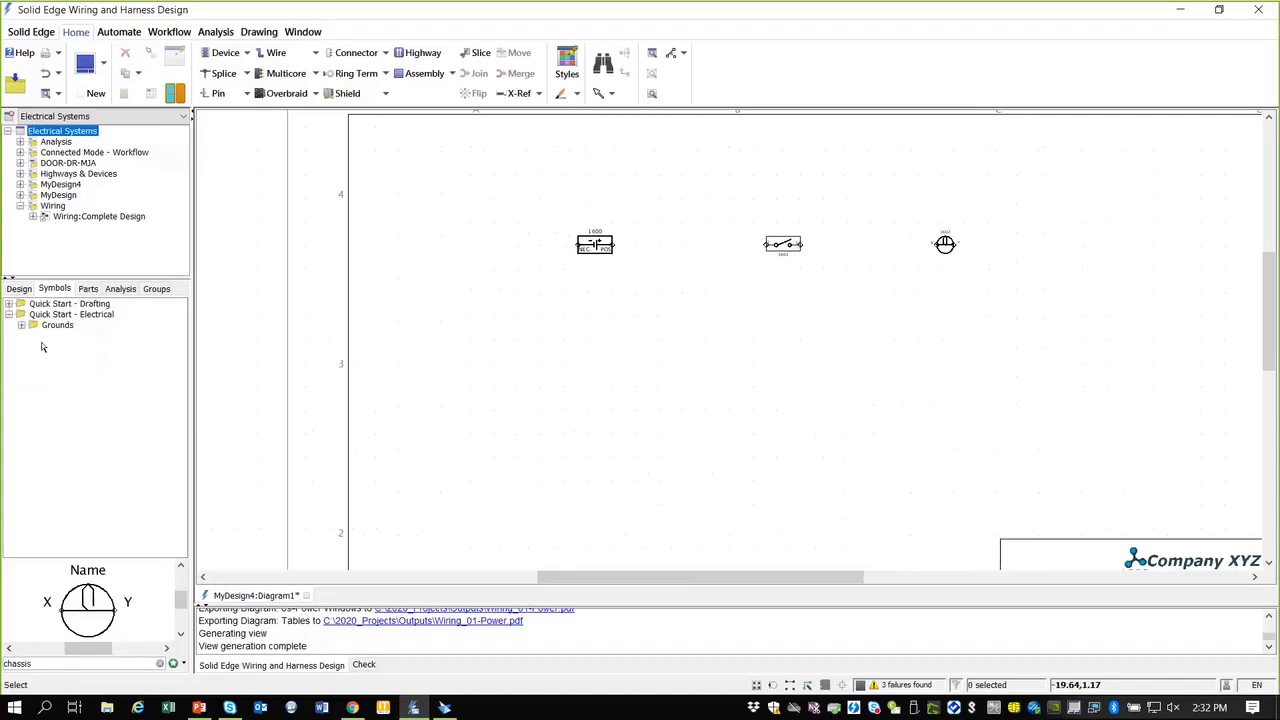
left_click(21, 325)
left_click(68, 336)
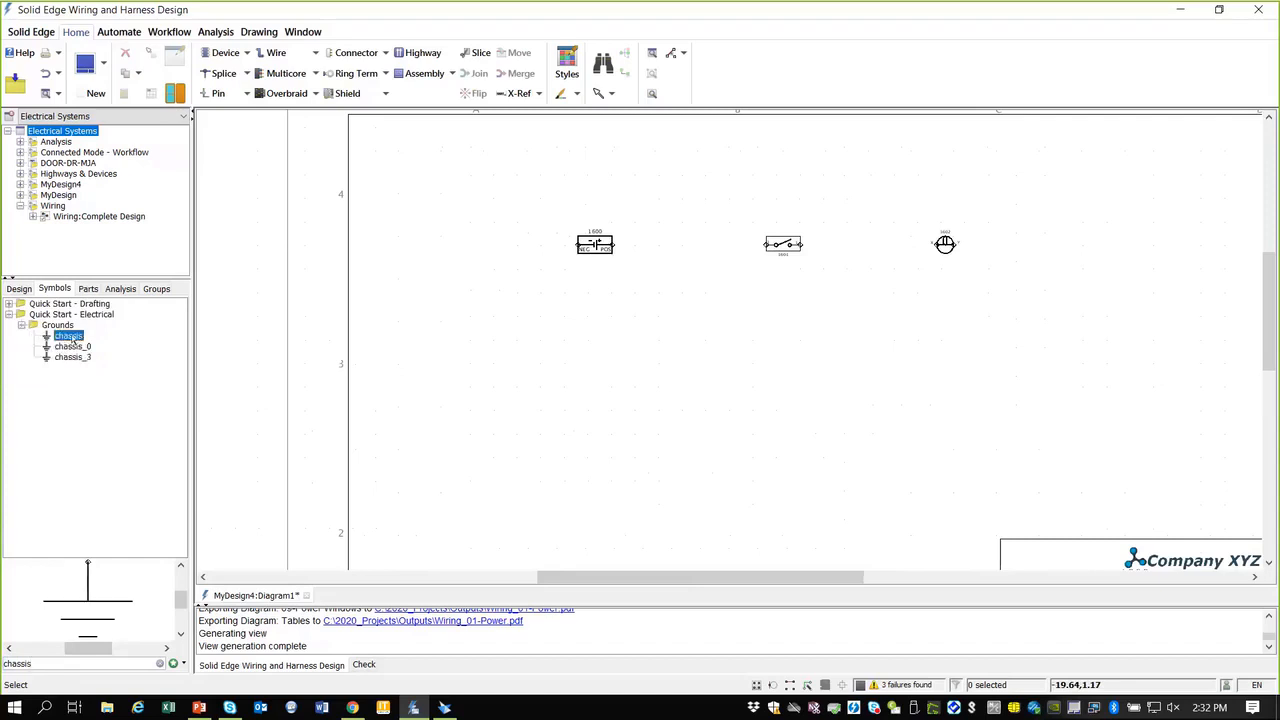
left_click_drag(72, 340, 466, 403)
left_click(470, 413)
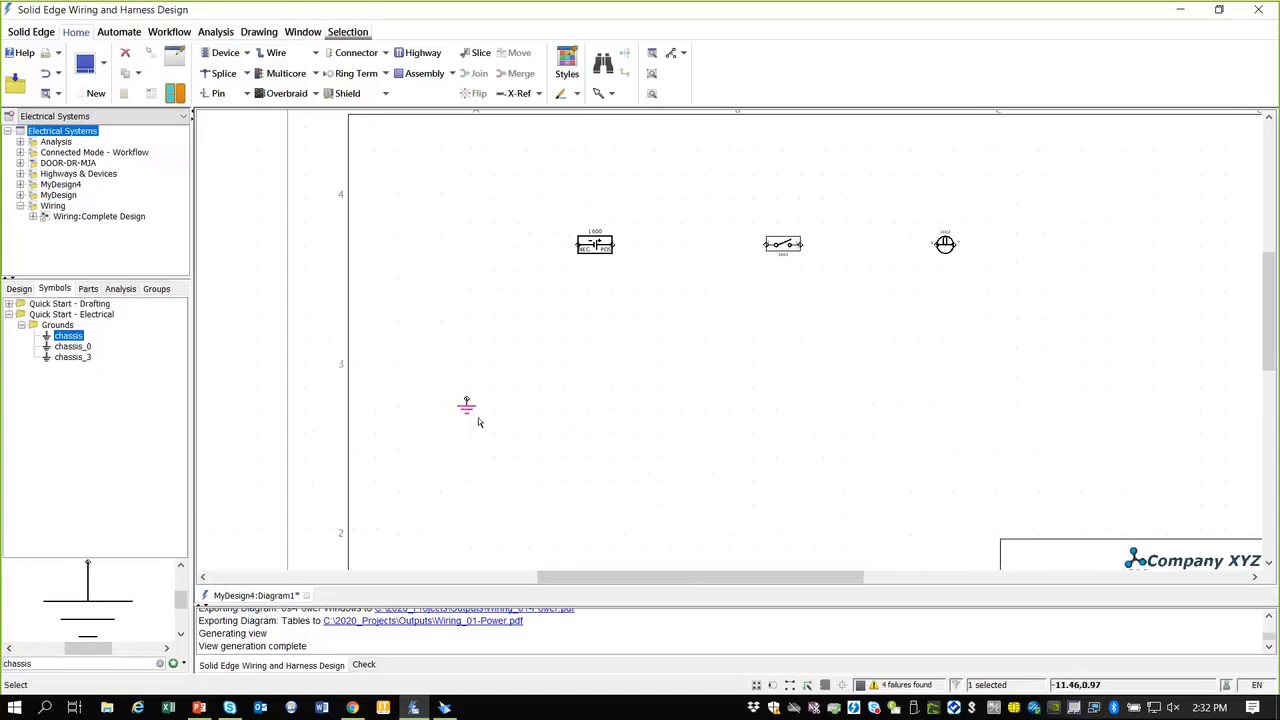
key("ctrl+c")
key("ctrl+v")
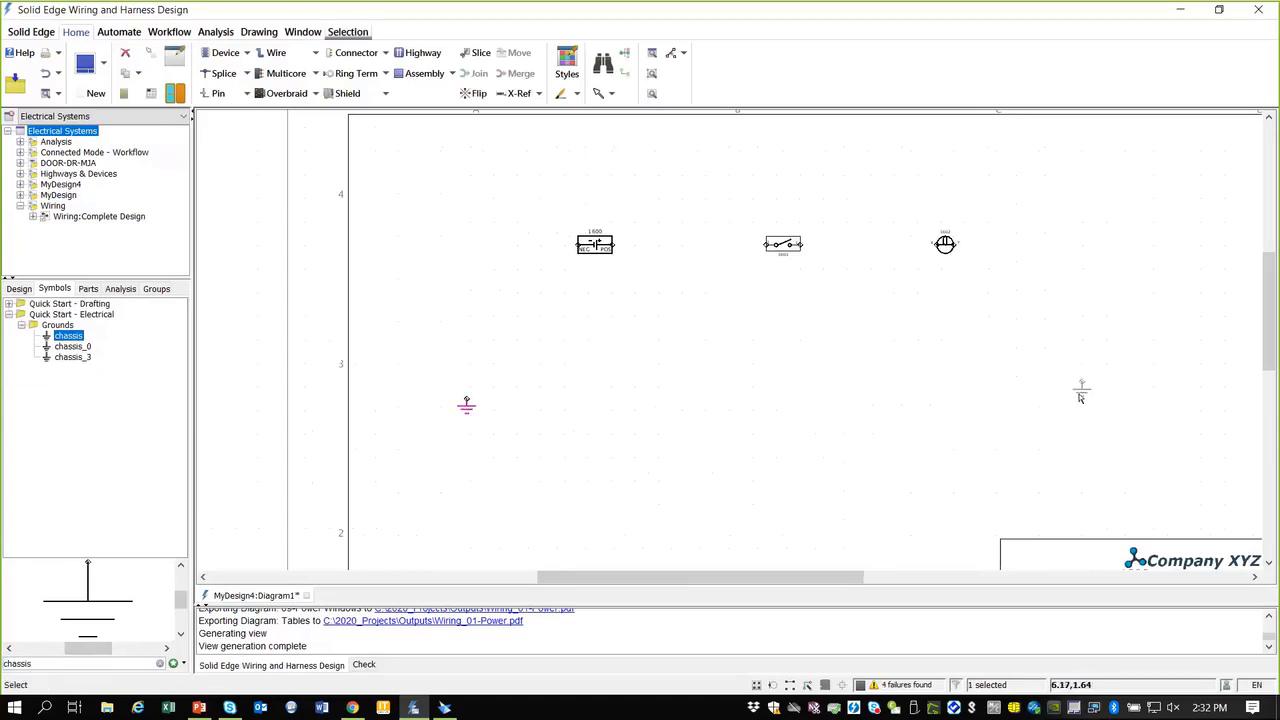
left_click(1080, 397)
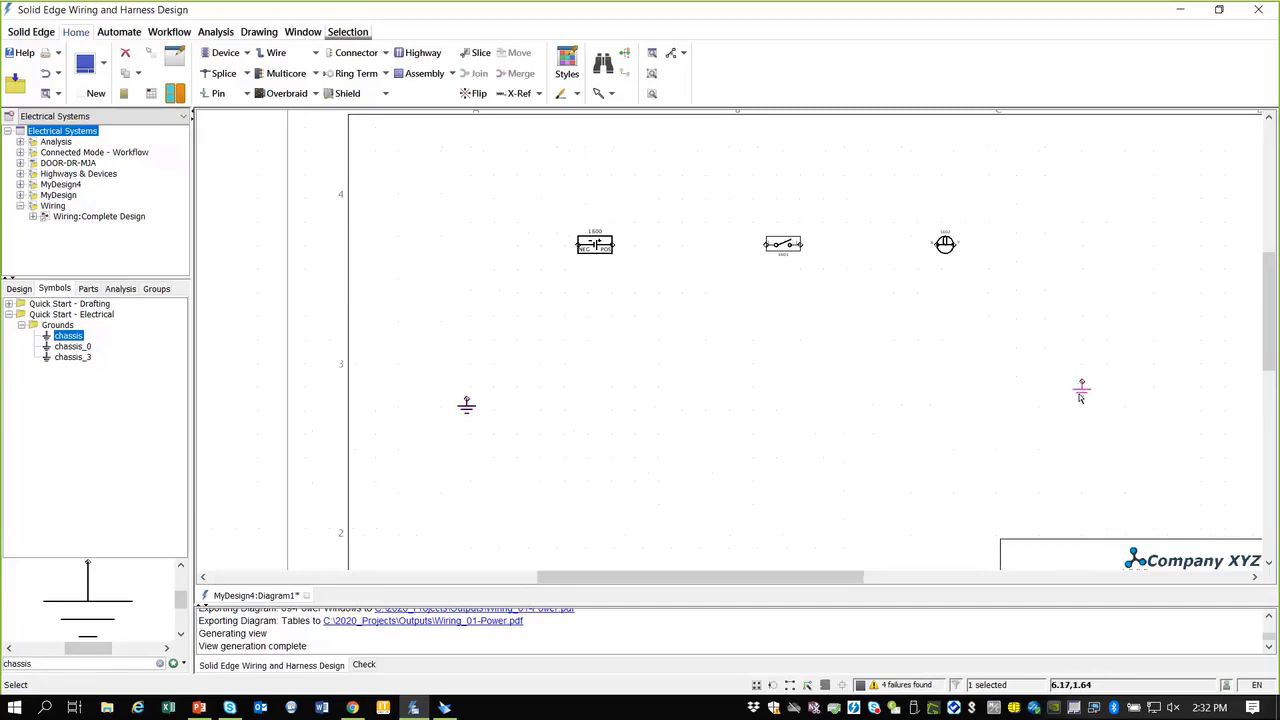
left_click(976, 399)
left_click(18, 288)
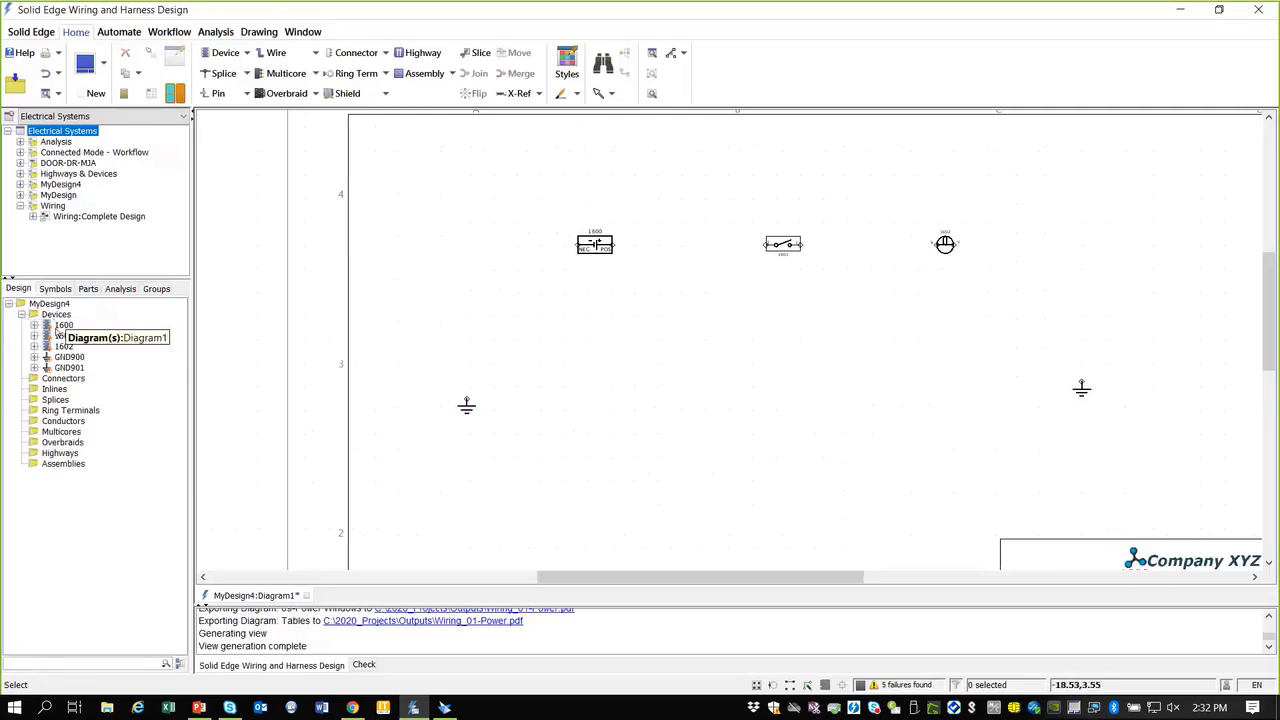
Step: Rename device 1600 to Battery
left_click(62, 326)
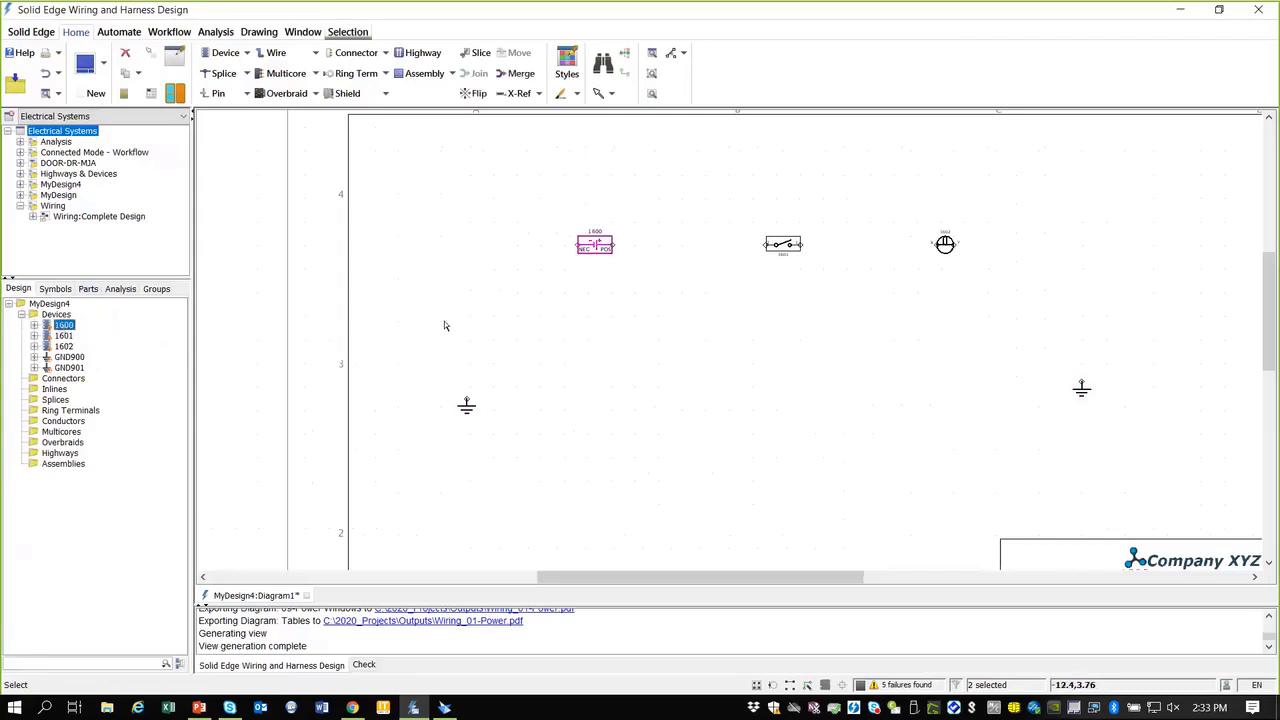
scroll(444, 321, "up", 1)
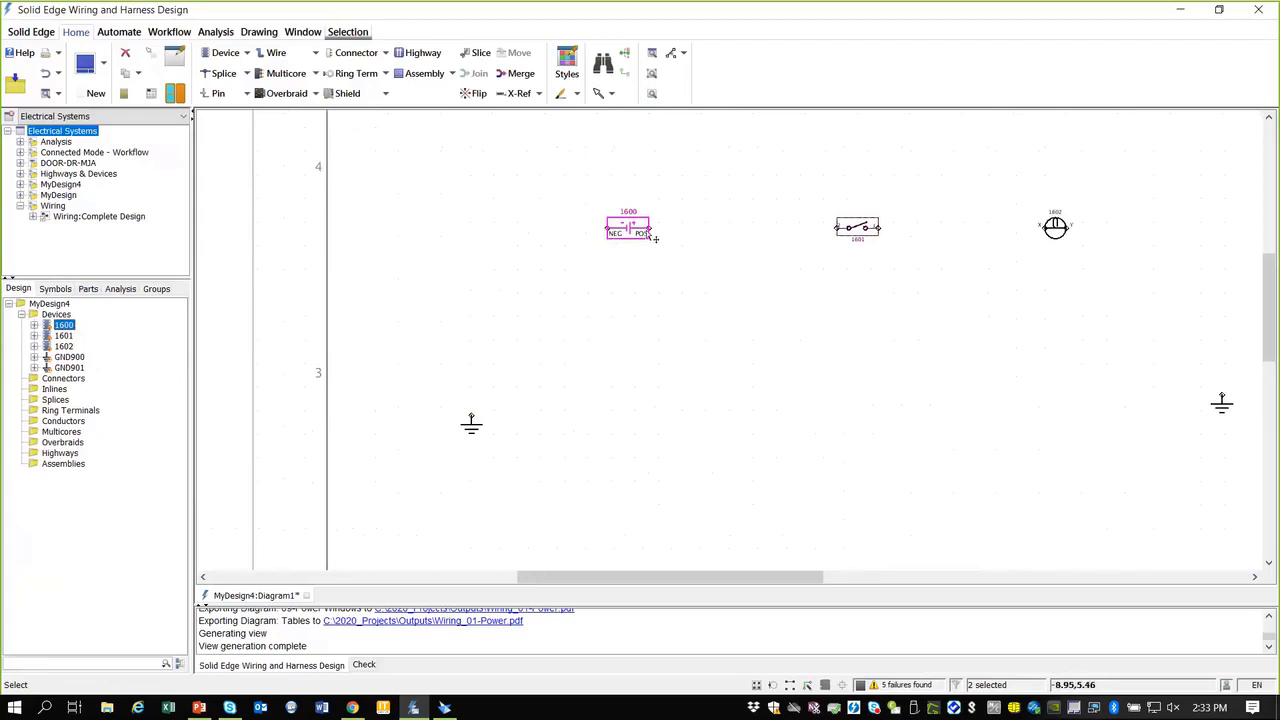
scroll(640, 228, "up", 1)
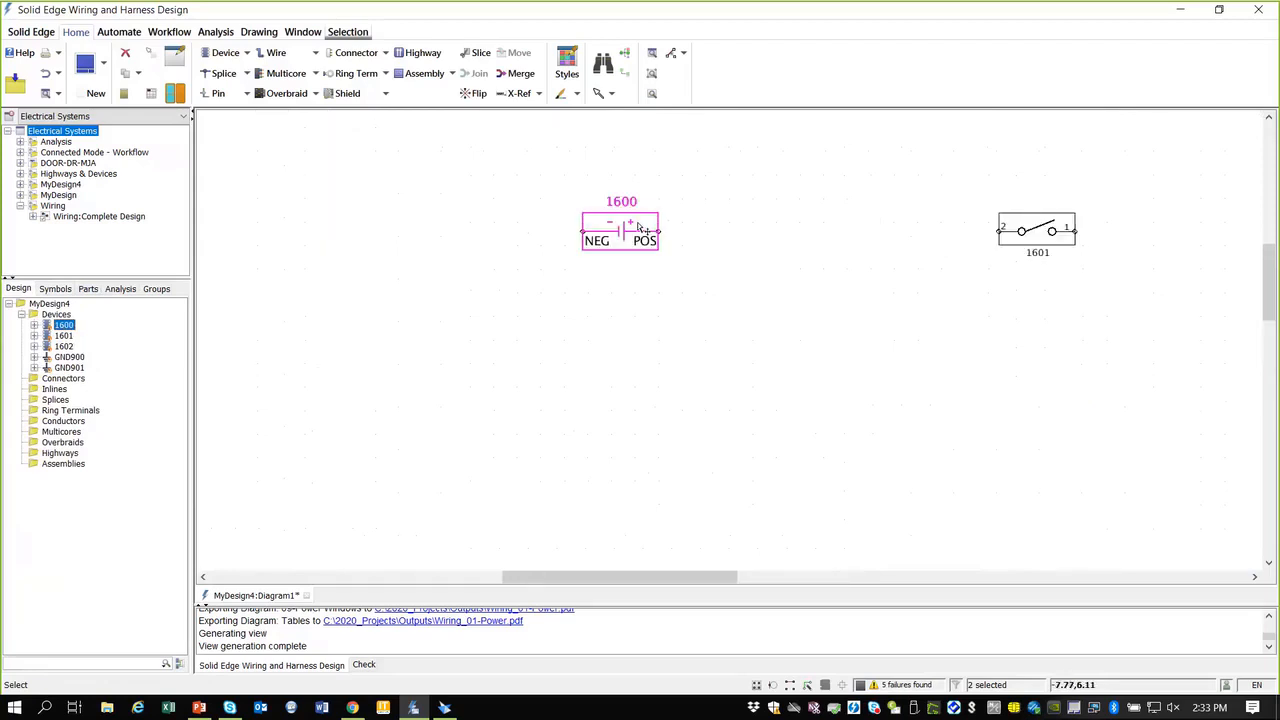
double_click(640, 228)
type("Bat")
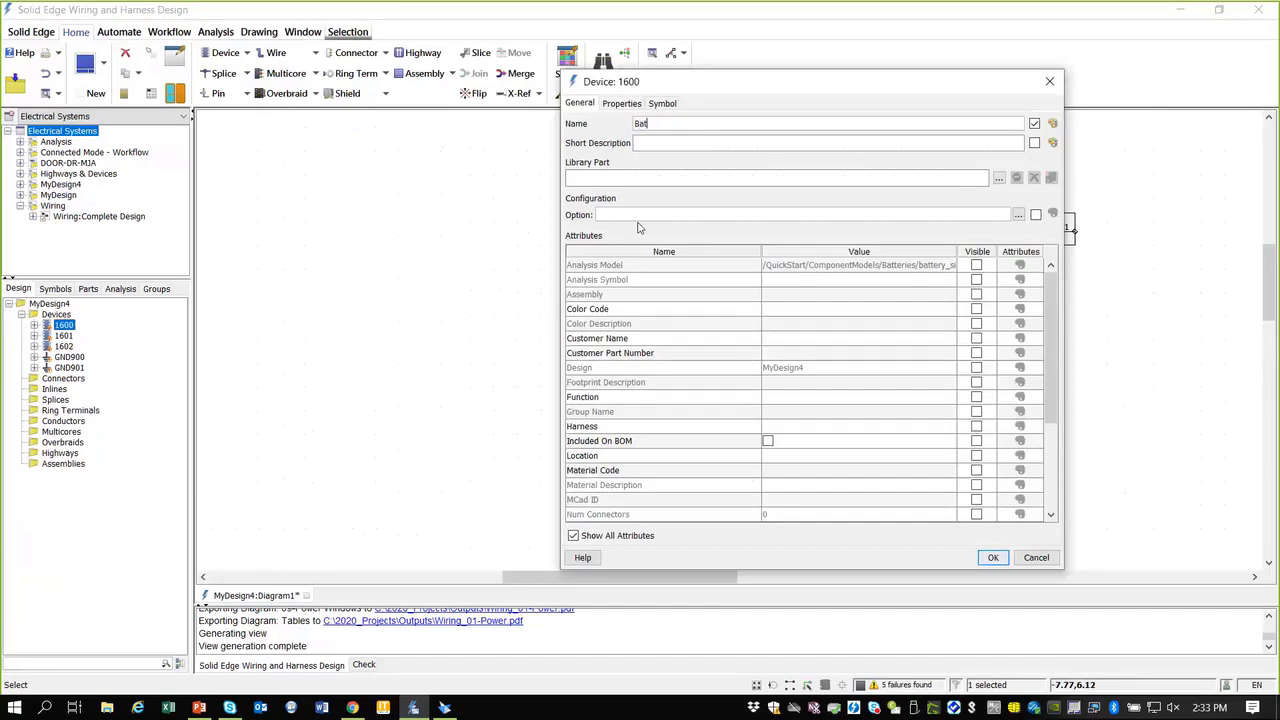
type("tery")
key("Return")
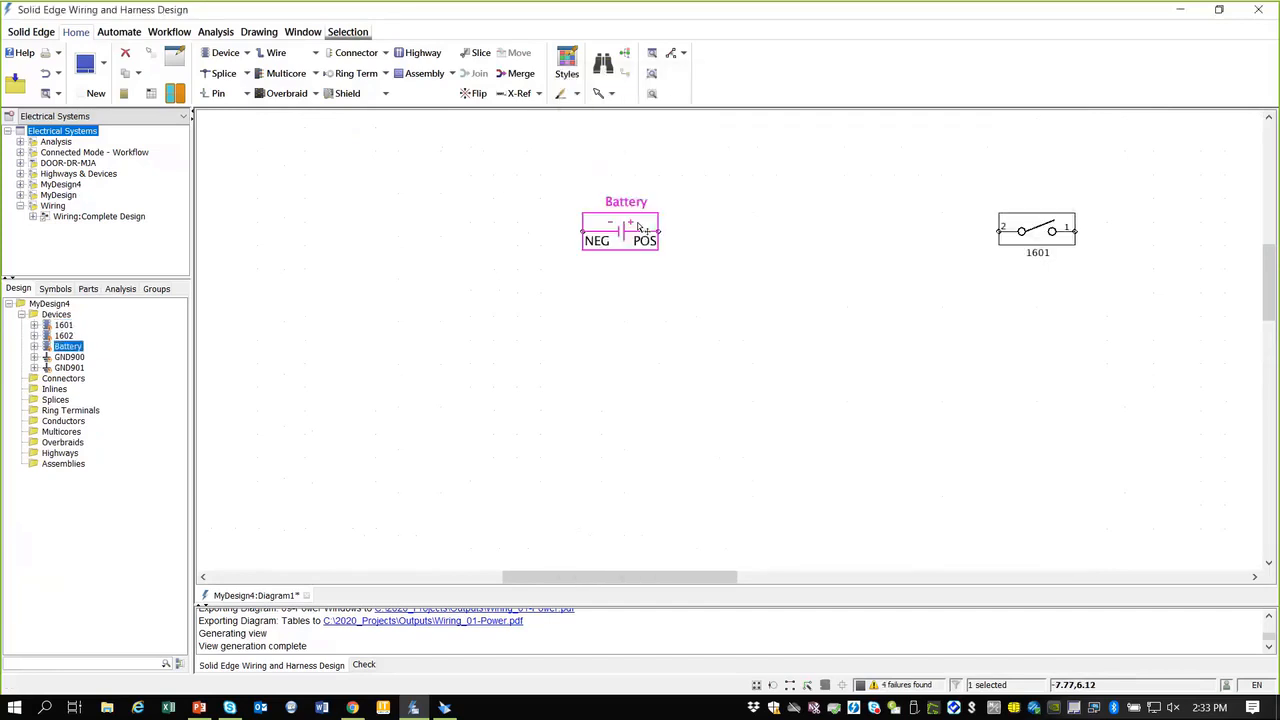
Step: Rename device 1601 to Switch
left_click(1022, 230)
double_click(1022, 230)
type("Switch")
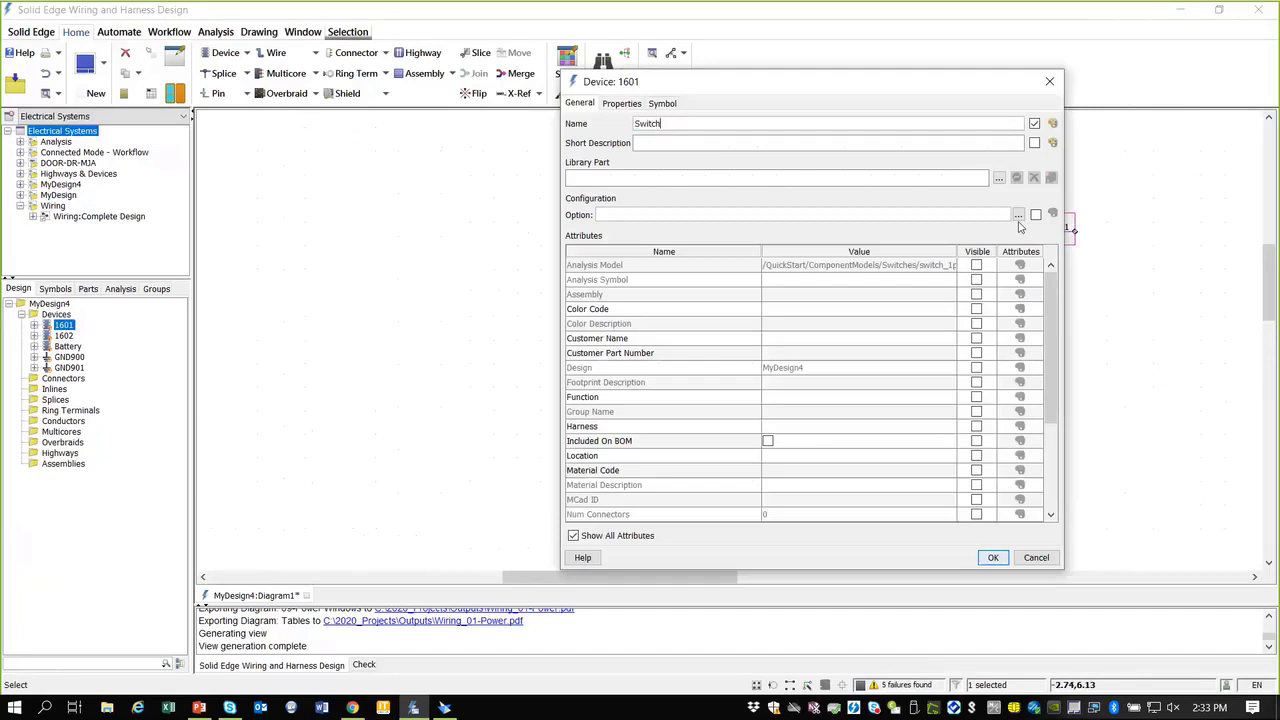
key("Return")
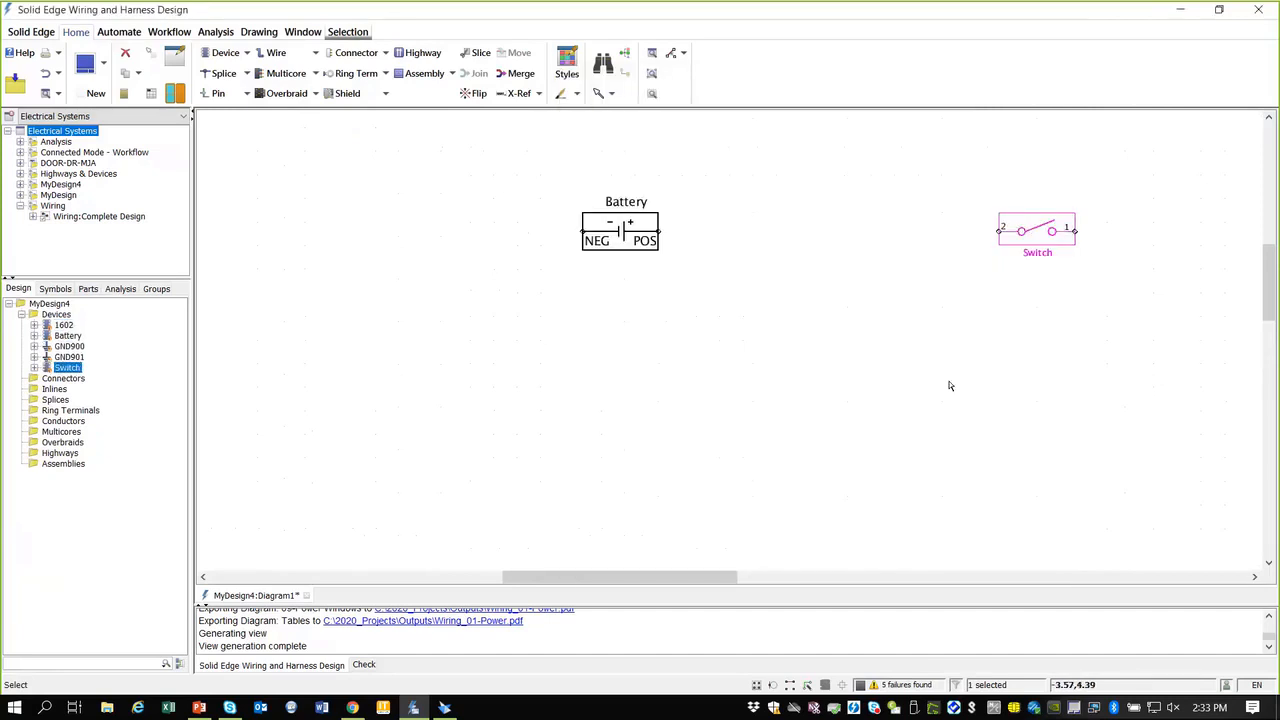
Step: Rename device 1602 to lamp
scroll(951, 386, "down", 3)
scroll(1233, 308, "up", 1)
scroll(1233, 308, "up", 2)
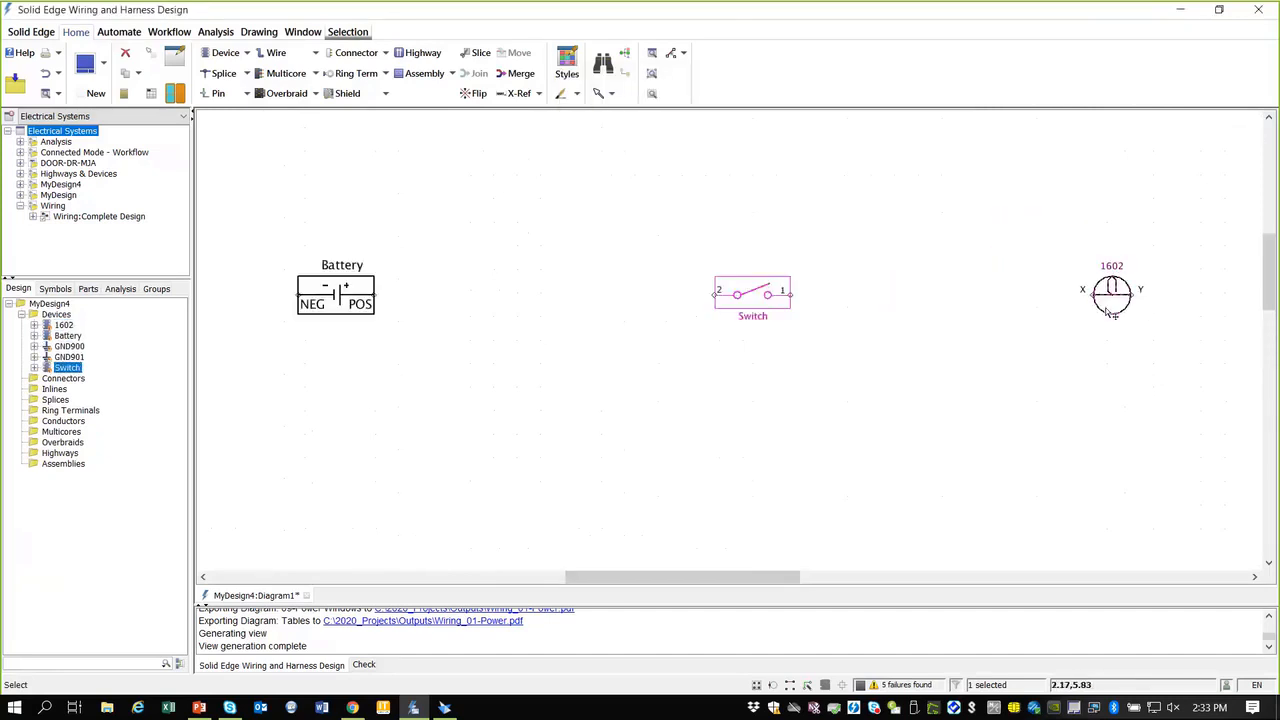
double_click(1110, 300)
type("lamp")
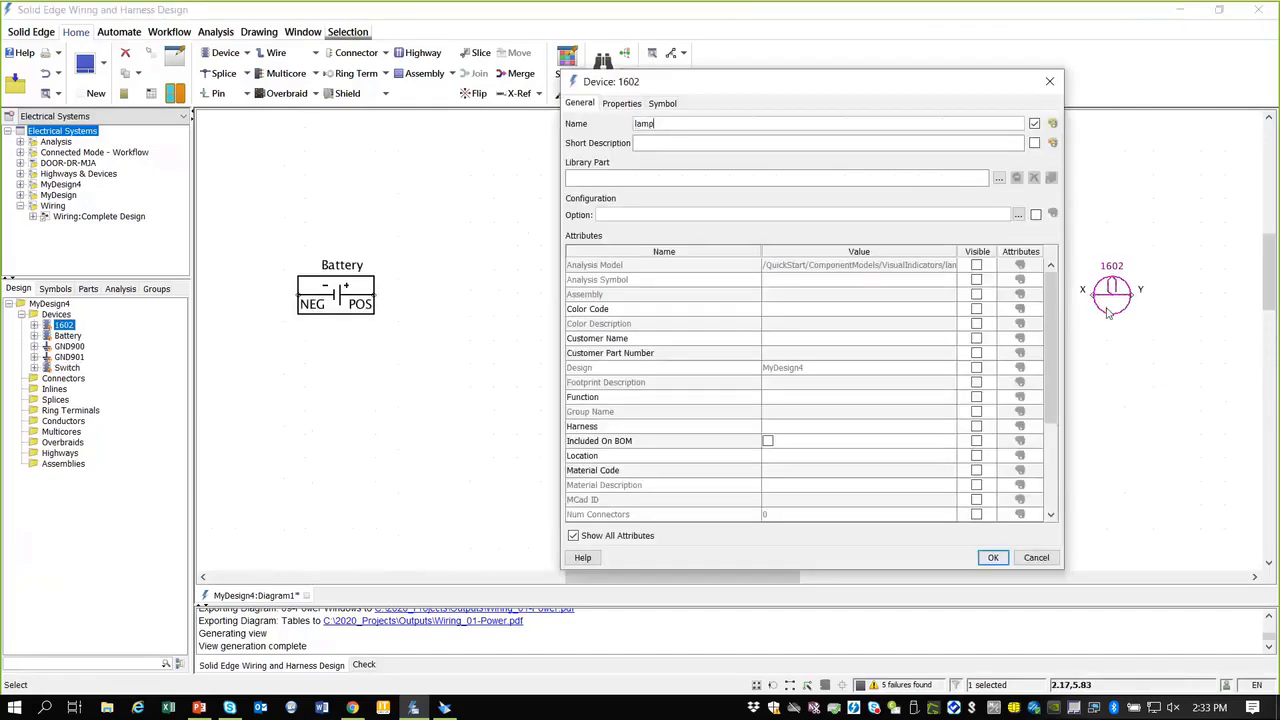
left_click(992, 557)
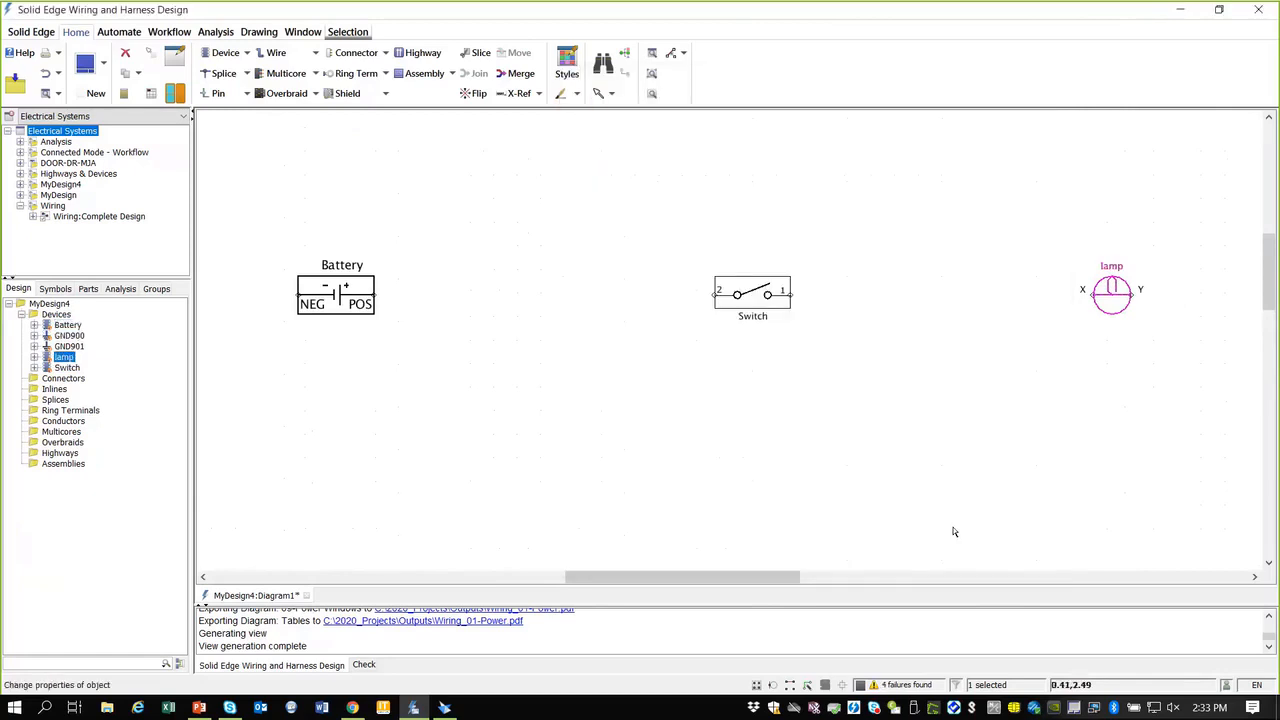
scroll(855, 440, "down", 2)
scroll(740, 503, "down", 1)
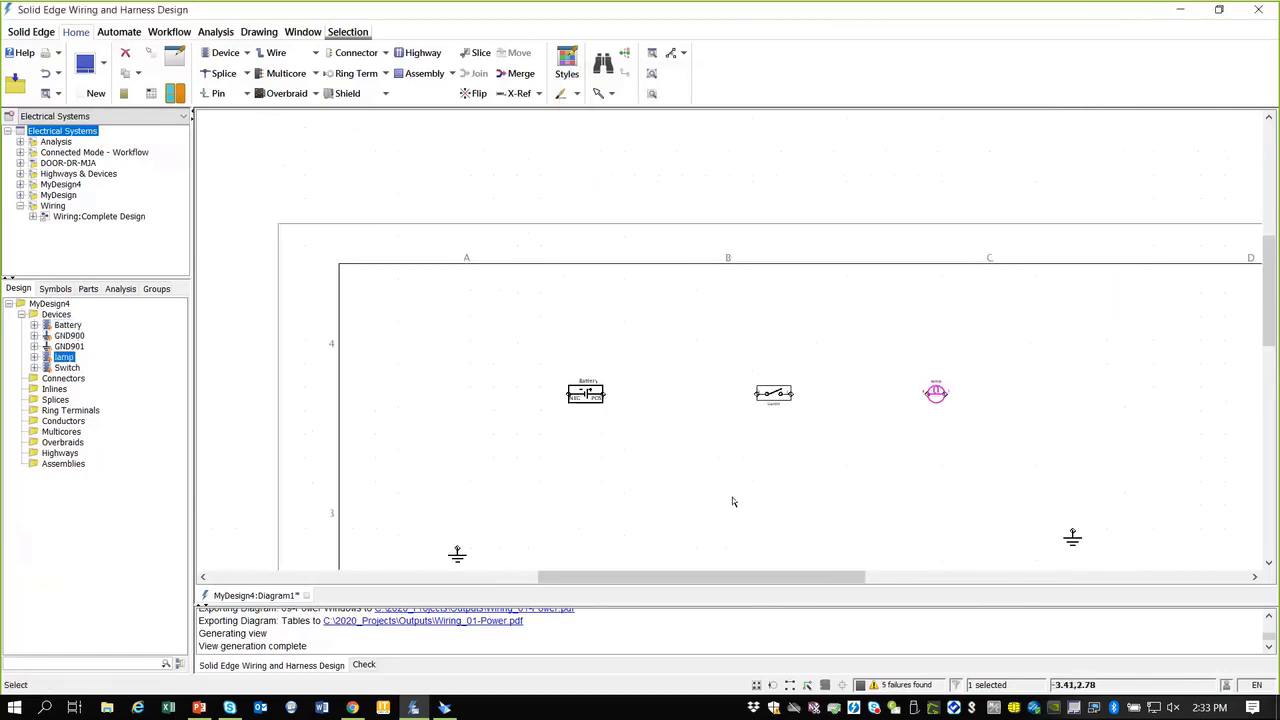
Step: Wire left ground to Battery NEG, Battery POS to Switch, Switch to lamp, and lamp to right ground
left_click_drag(1268, 316, 1268, 350)
left_click(757, 342)
scroll(1034, 312, "up", 1)
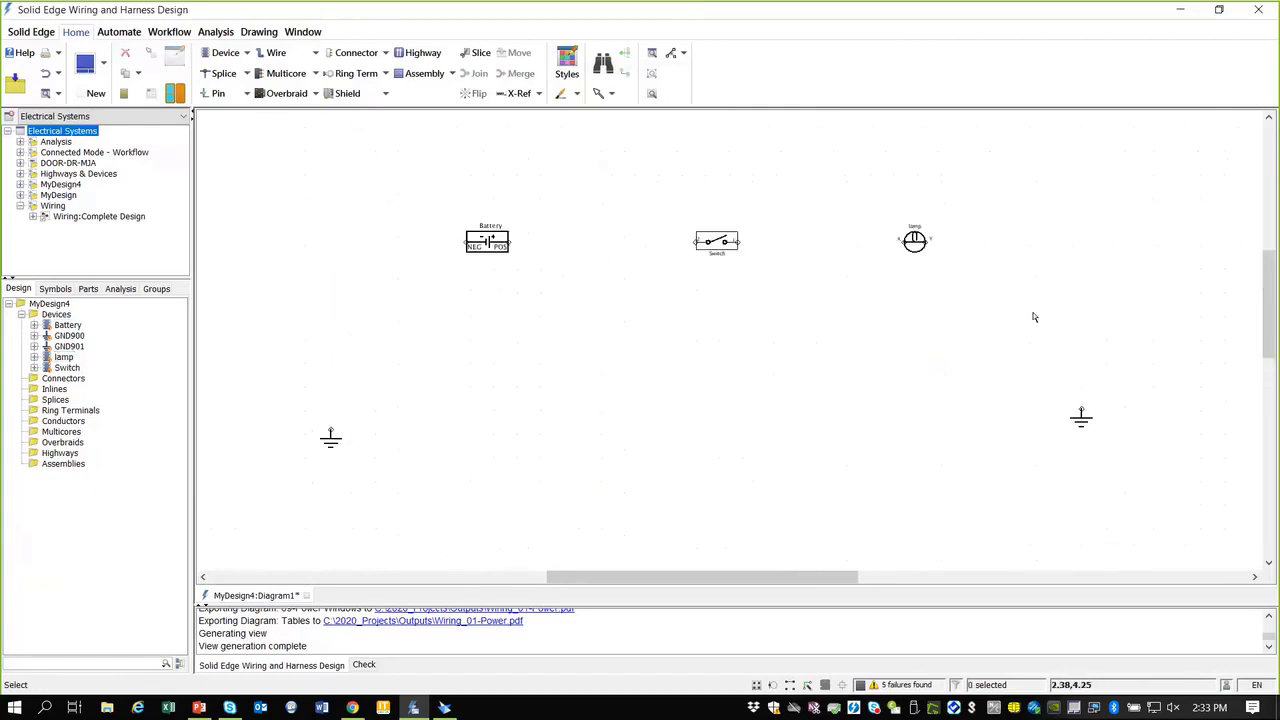
left_click(276, 53)
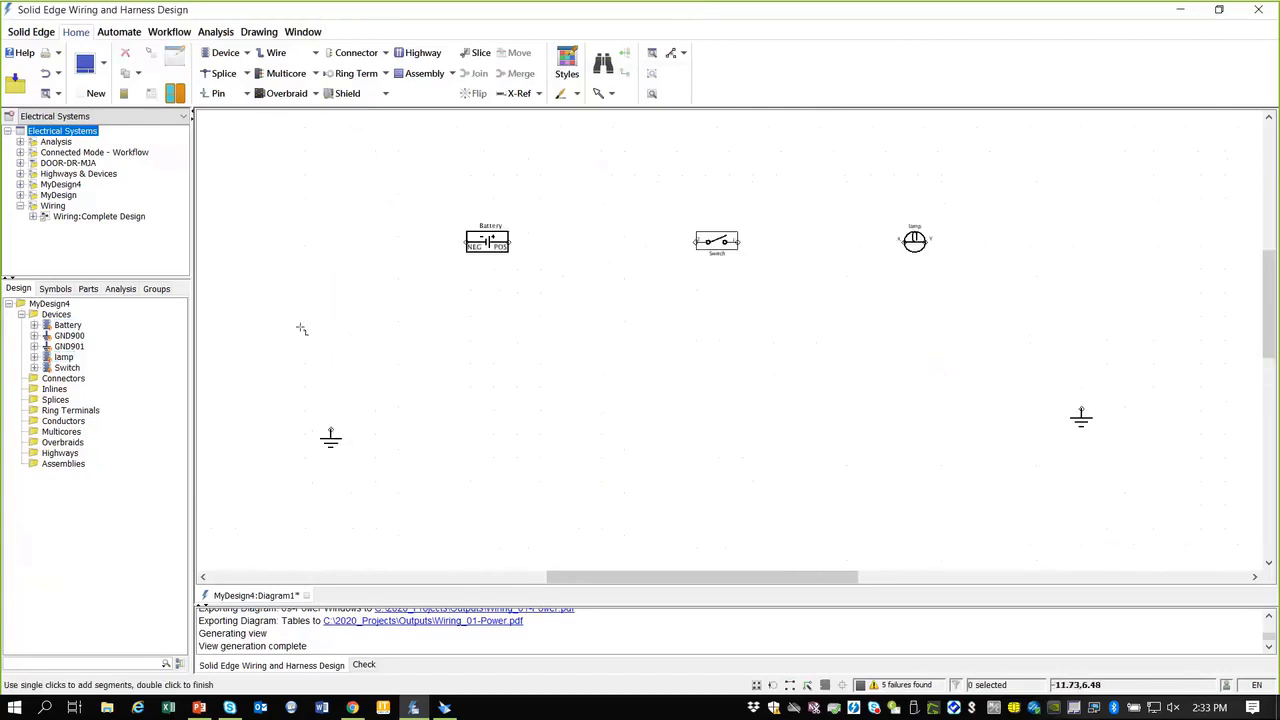
left_click(331, 430)
left_click(465, 245)
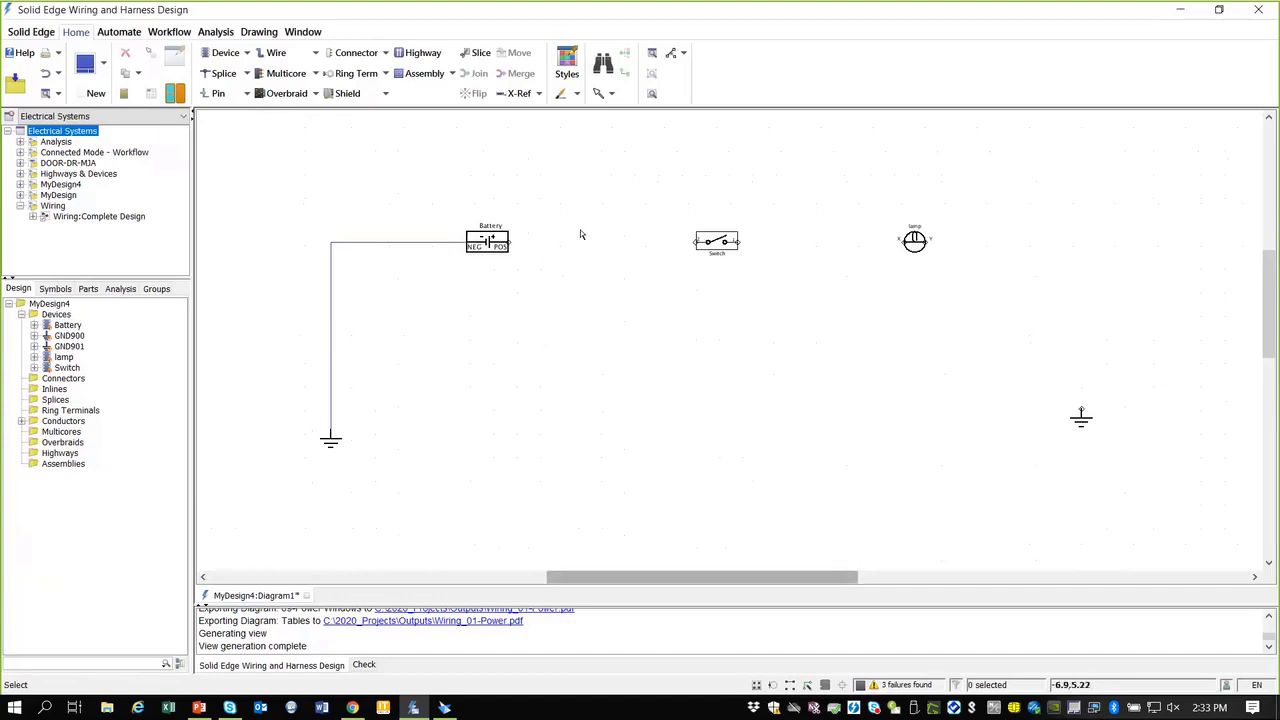
left_click(508, 242)
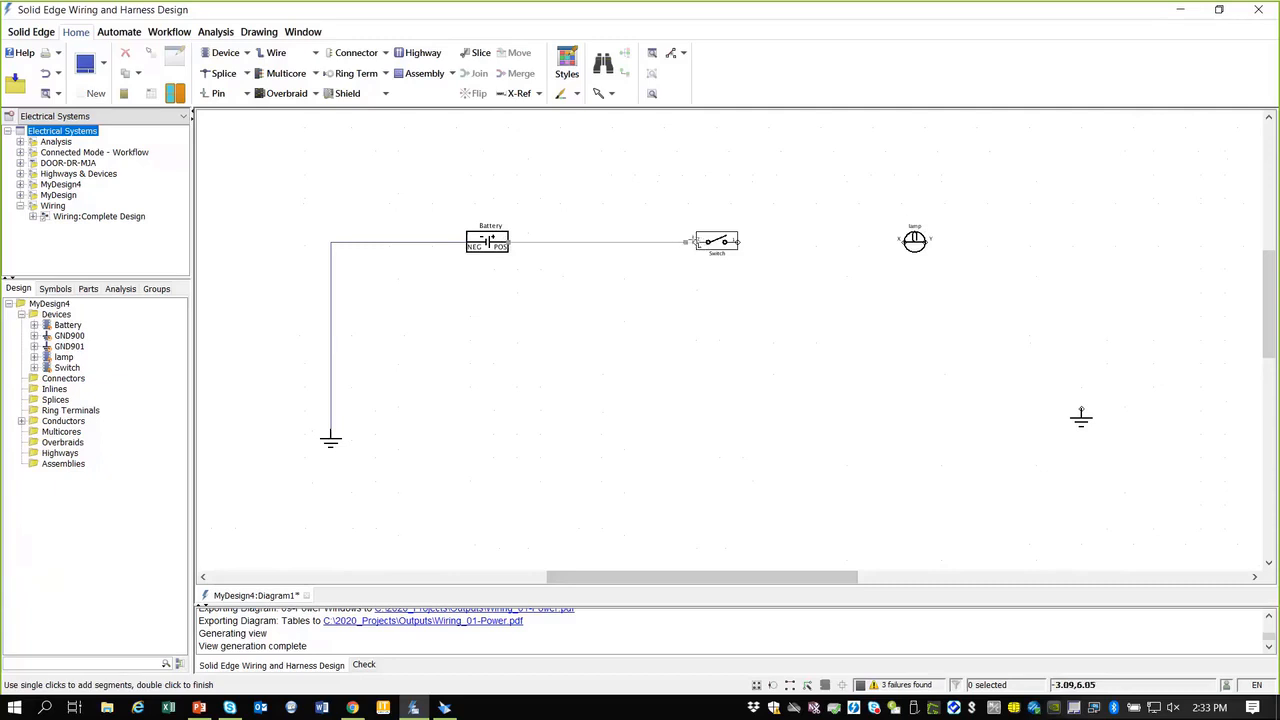
left_click(696, 242)
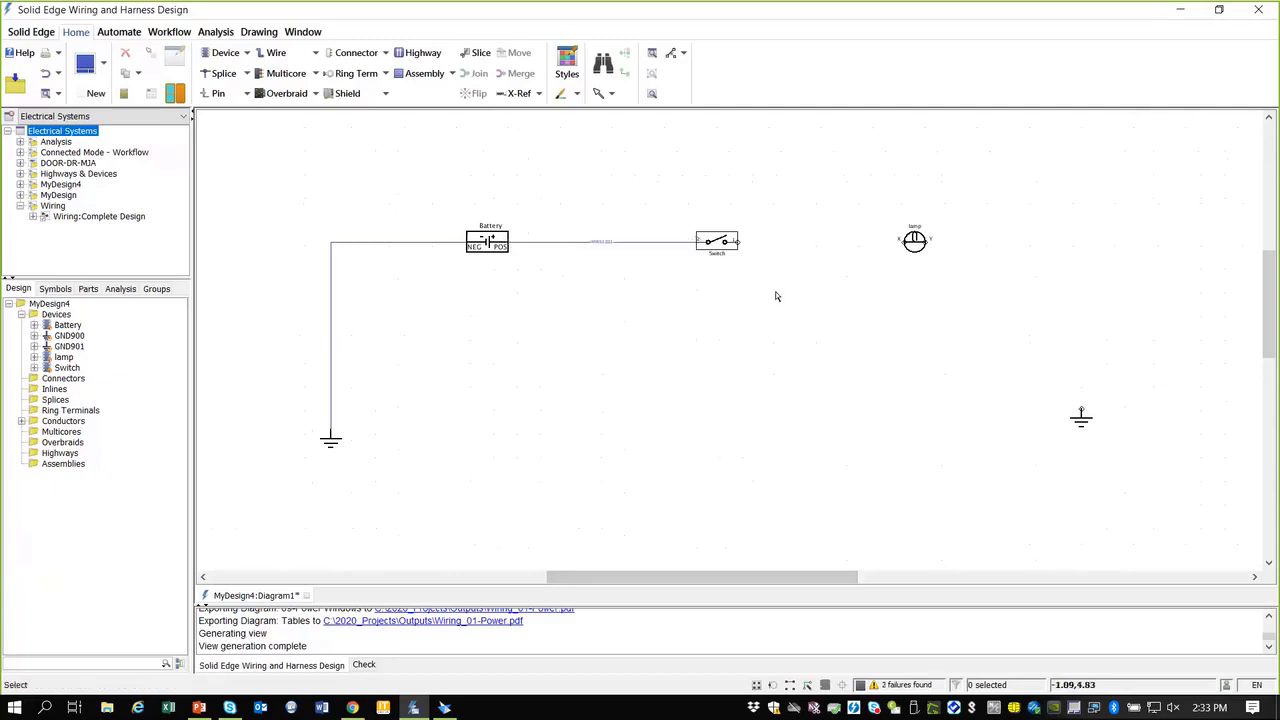
left_click(738, 242)
left_click(899, 242)
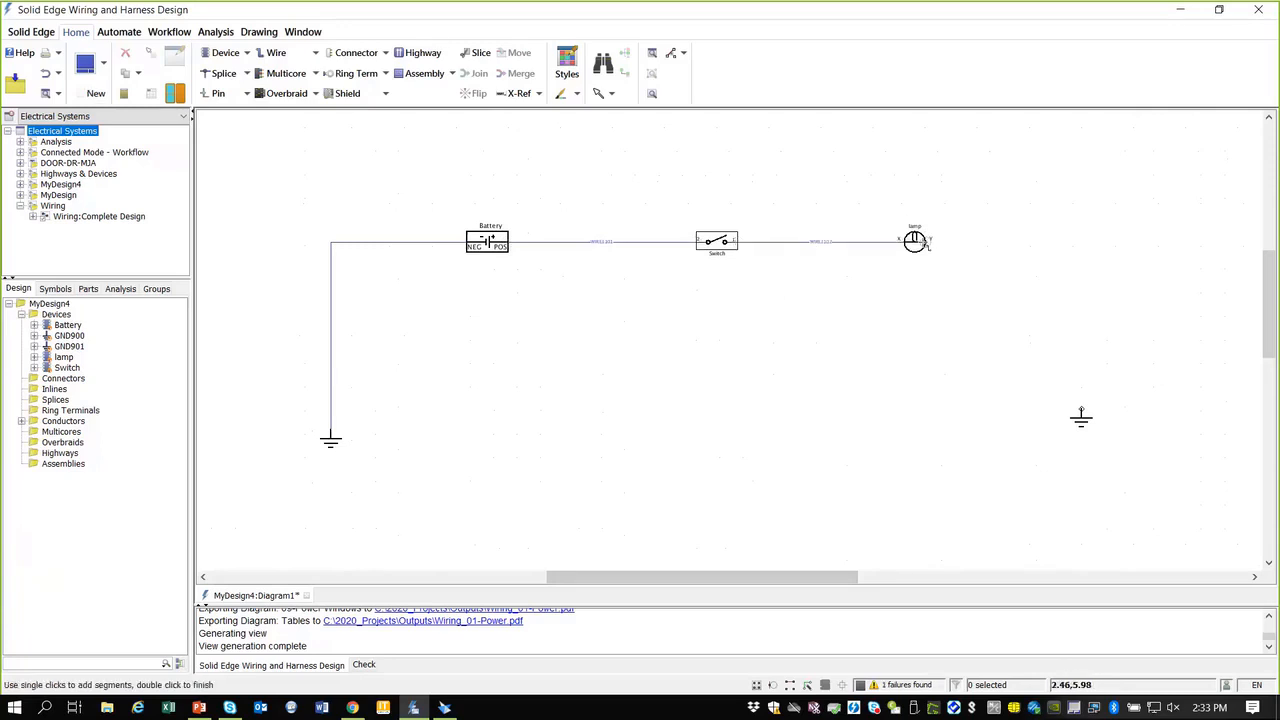
left_click(929, 241)
left_click(1080, 410)
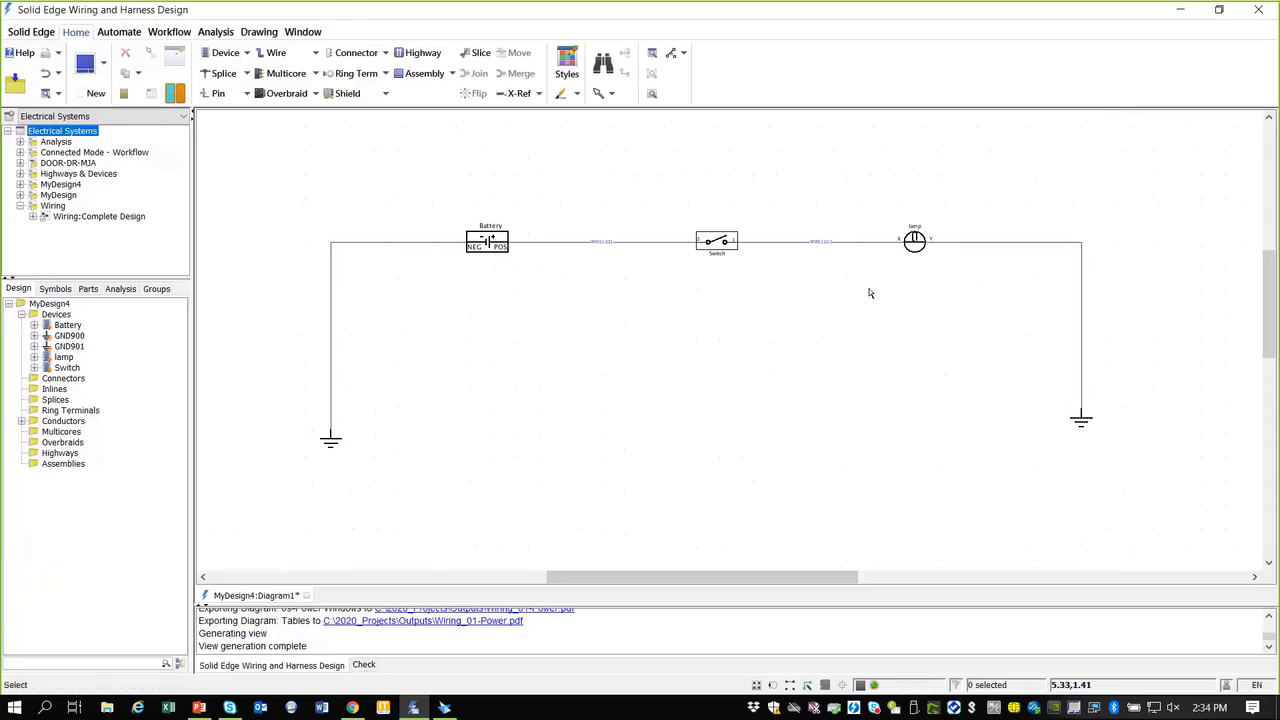
Step: Move both grounds further outward and list the design's wires under Conductors
left_click_drag(1080, 421, 1196, 440)
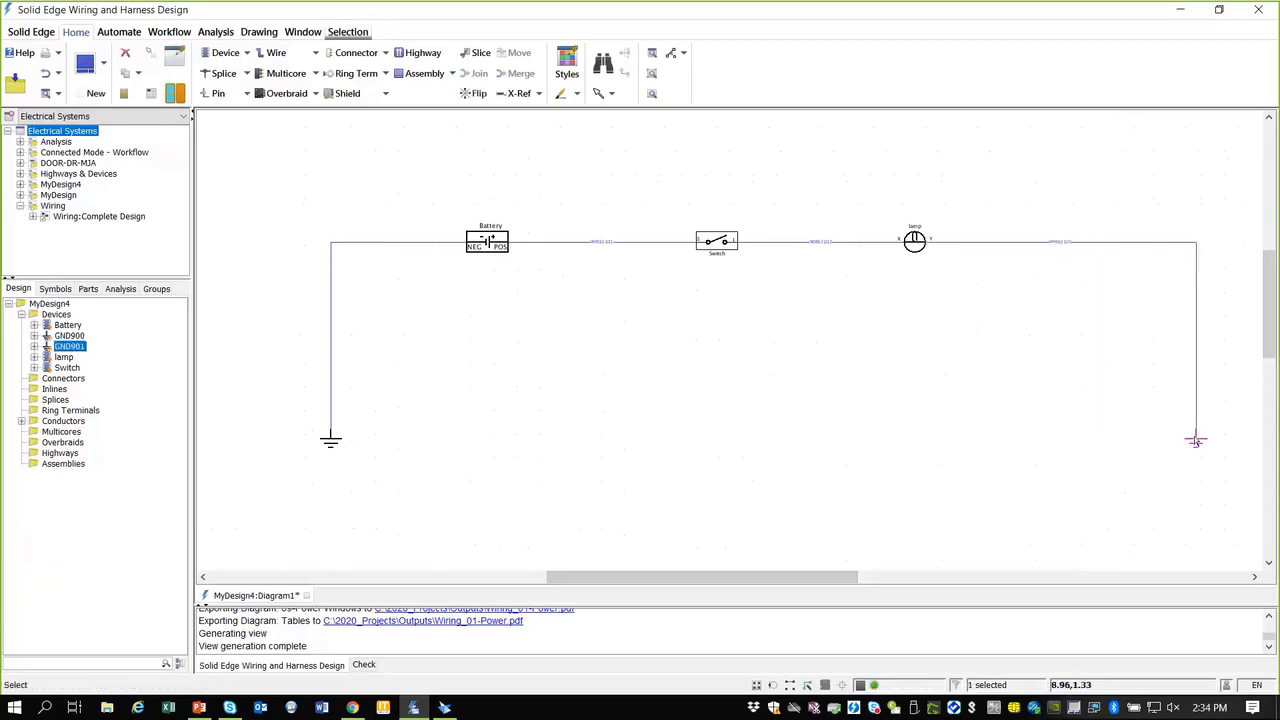
left_click(323, 441)
left_click_drag(323, 441, 247, 447)
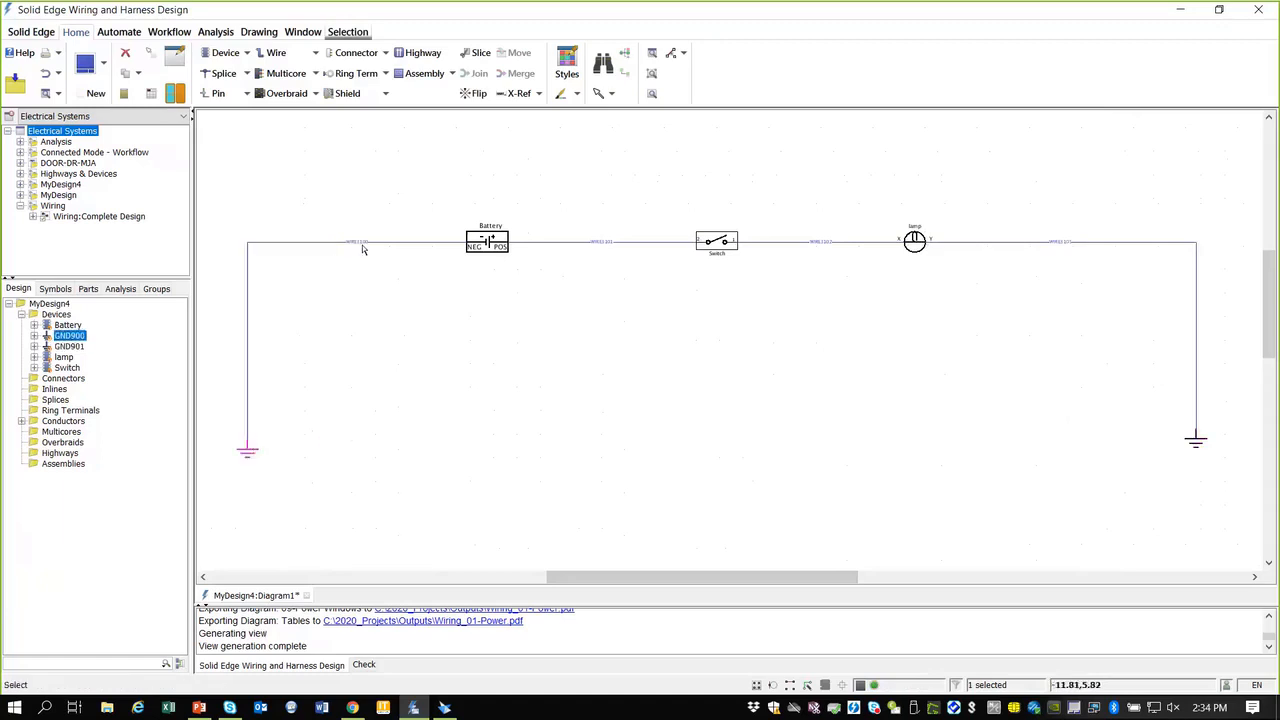
scroll(336, 246, "up", 2)
scroll(320, 237, "up", 1)
scroll(389, 269, "down", 2)
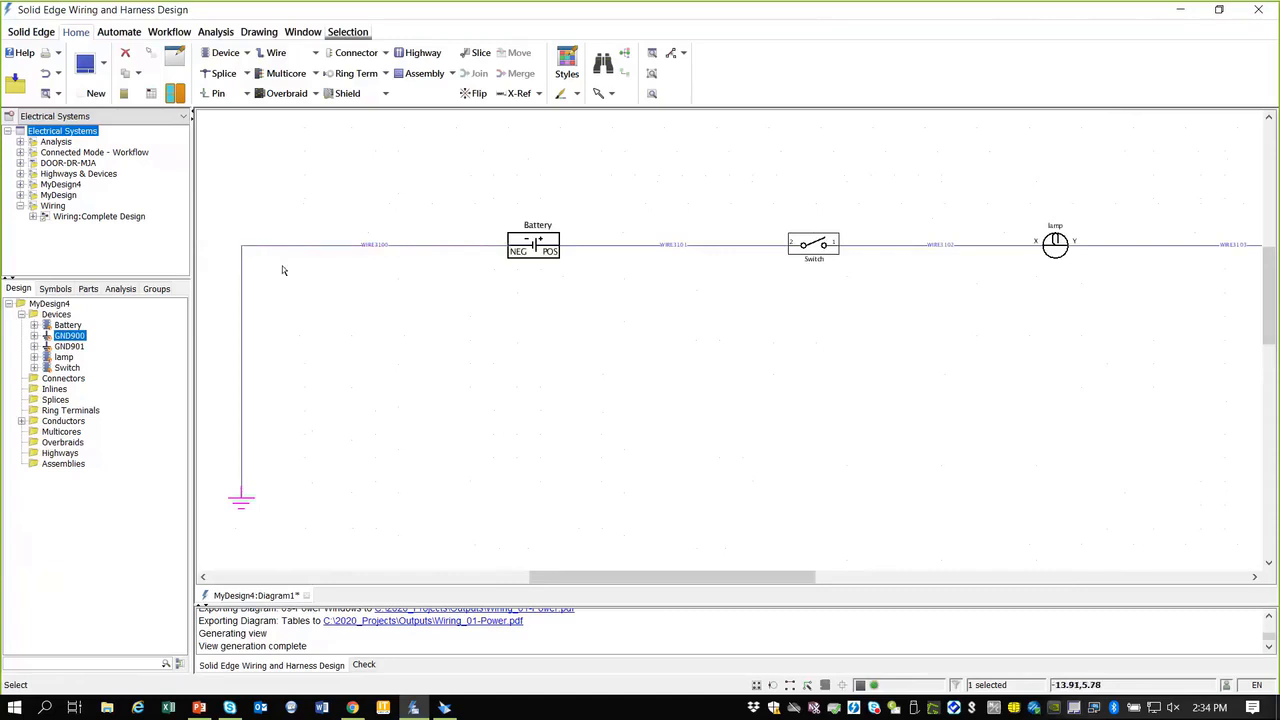
left_click(21, 421)
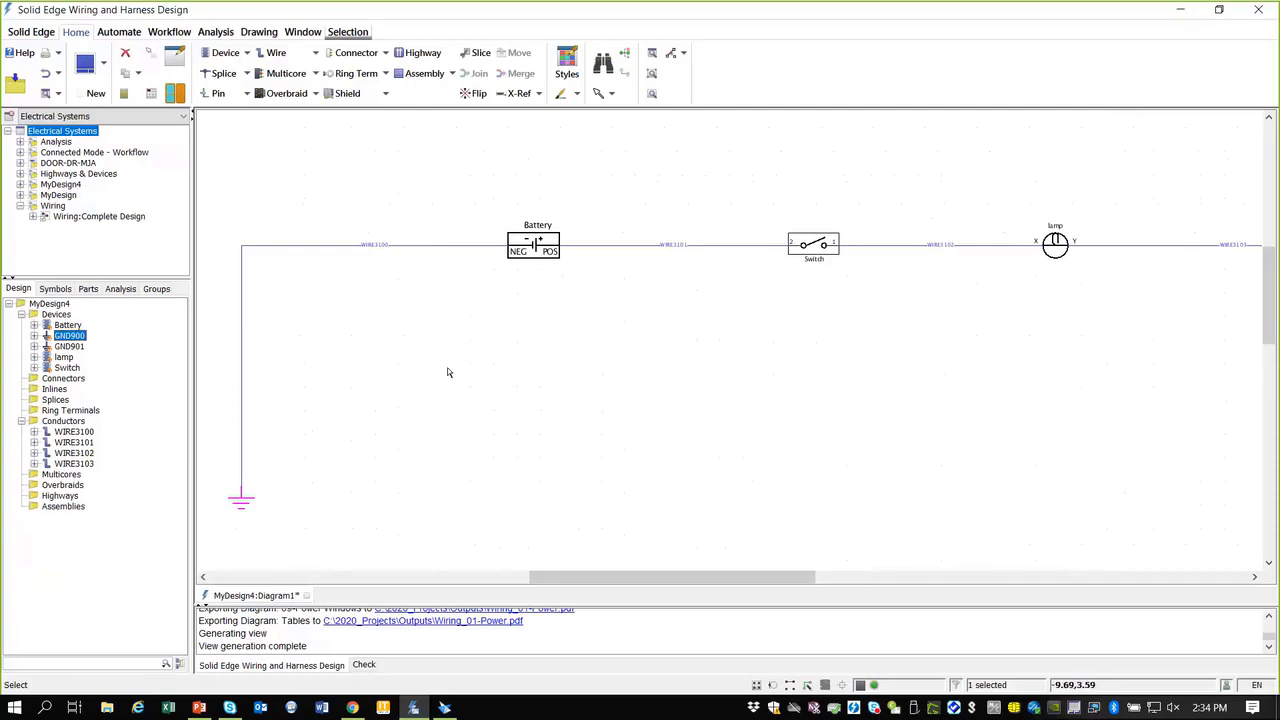
scroll(769, 317, "down", 2)
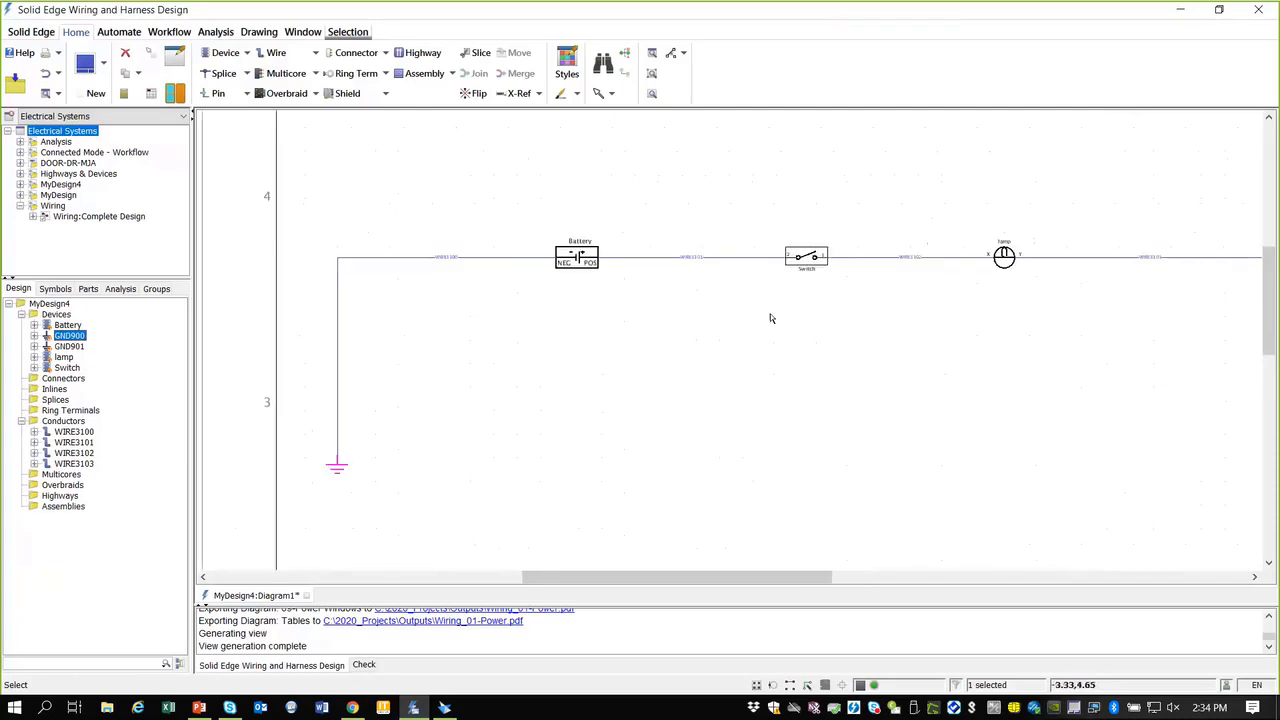
Step: Set the Switch to closed and run a Numeric simulation, inspecting WIRE3100
left_click(121, 289)
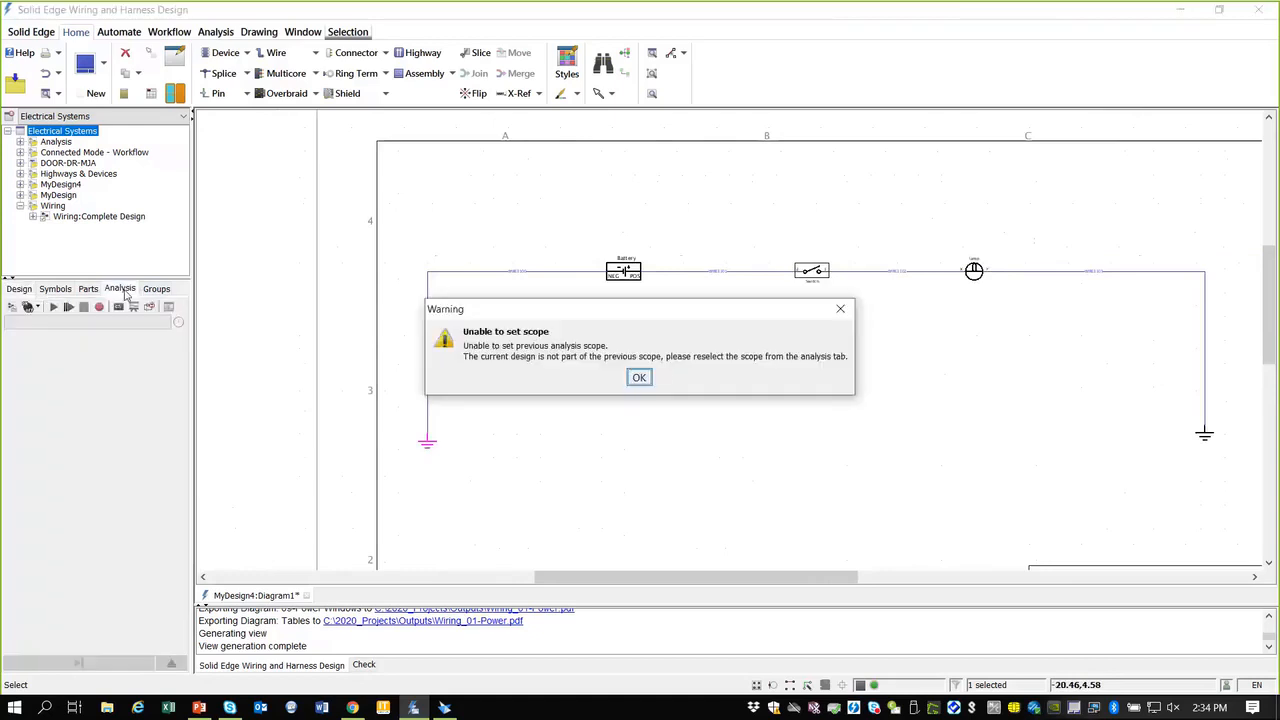
left_click(637, 375)
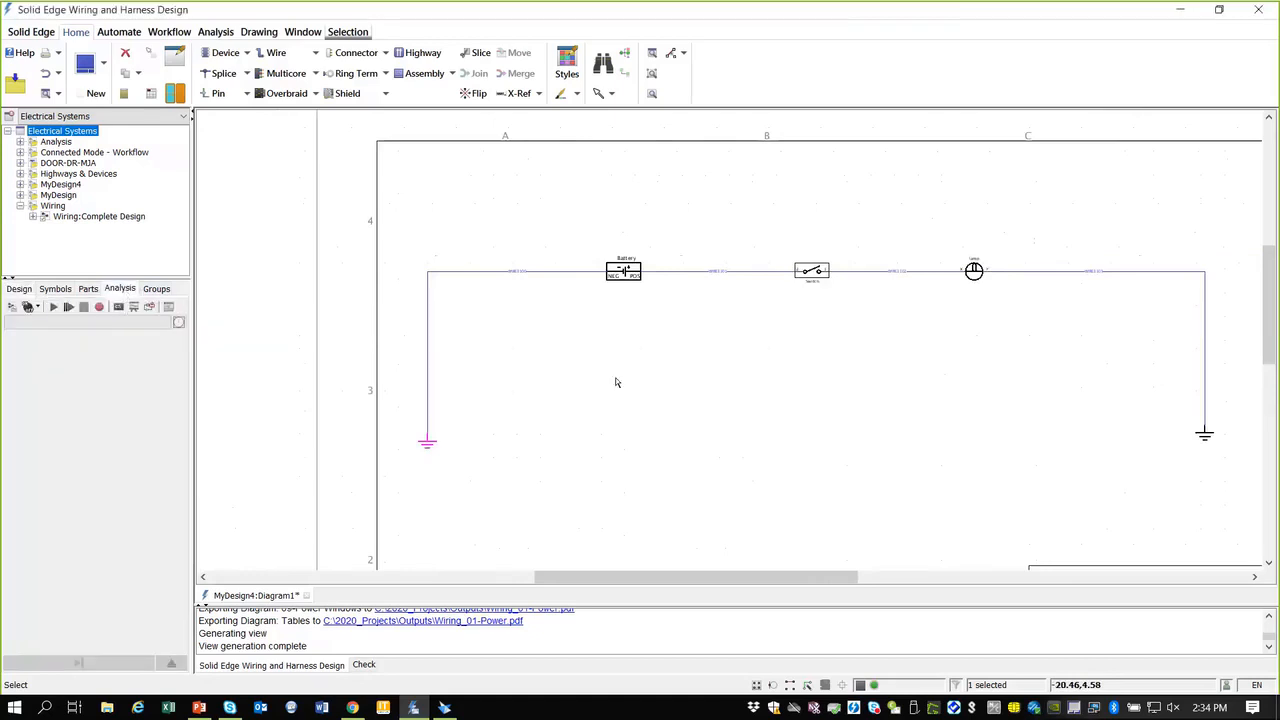
left_click(12, 307)
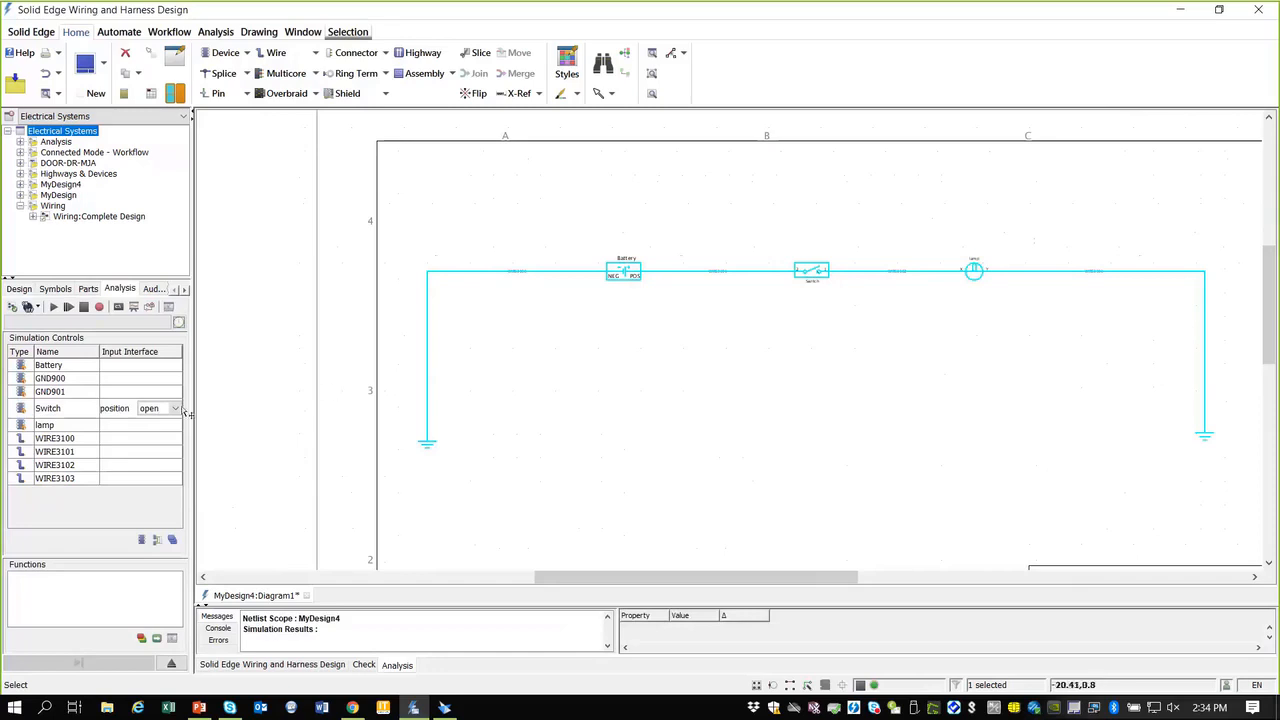
scroll(840, 275, "up", 1)
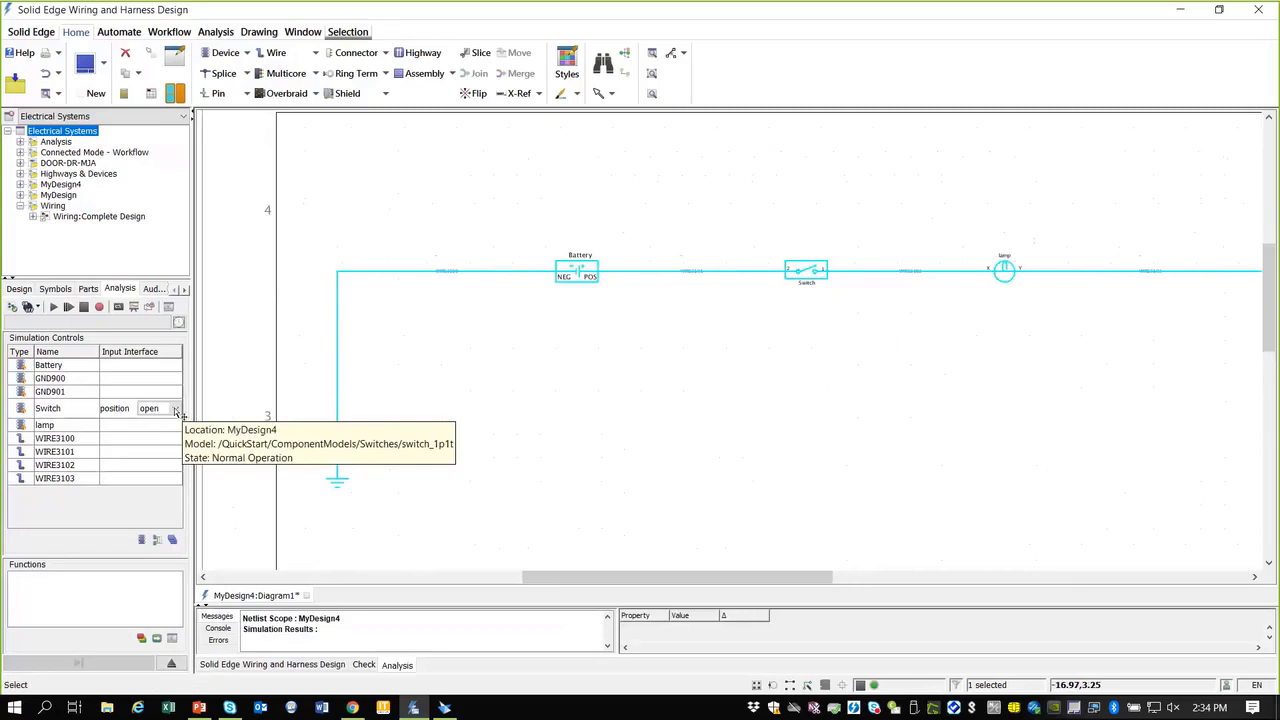
left_click(172, 408)
left_click(146, 434)
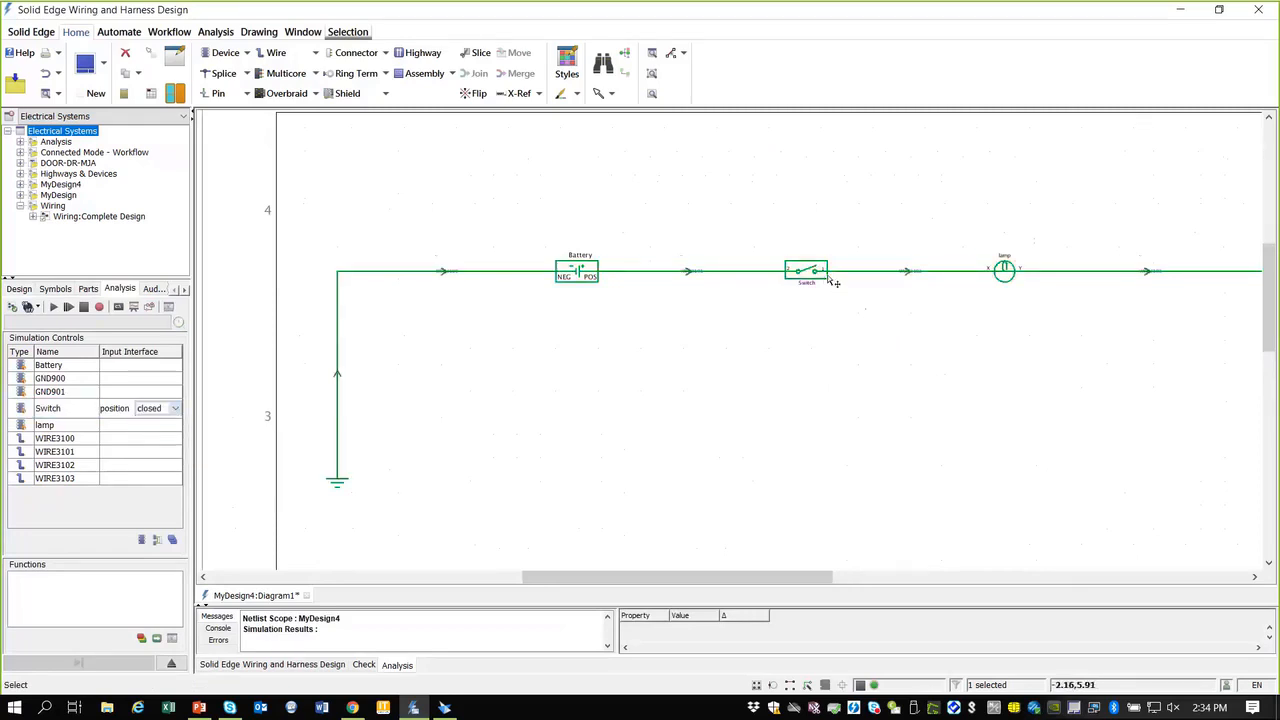
scroll(831, 321, "down", 1)
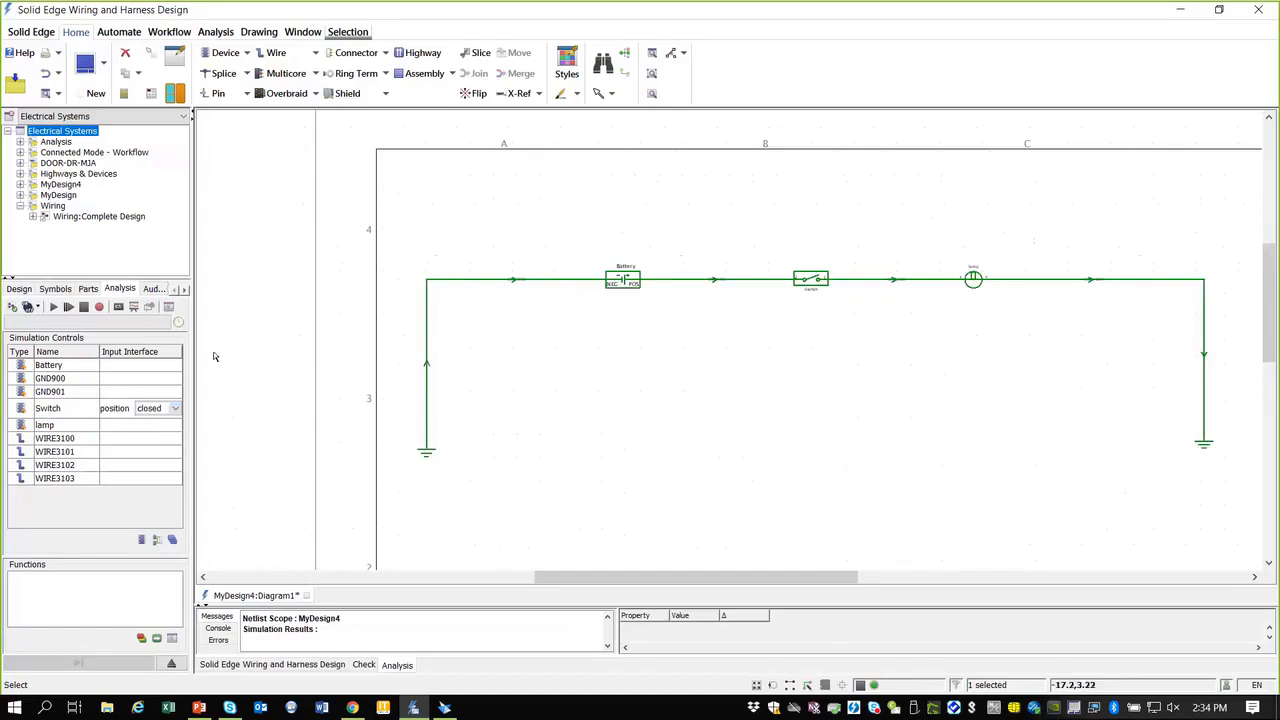
left_click(38, 309)
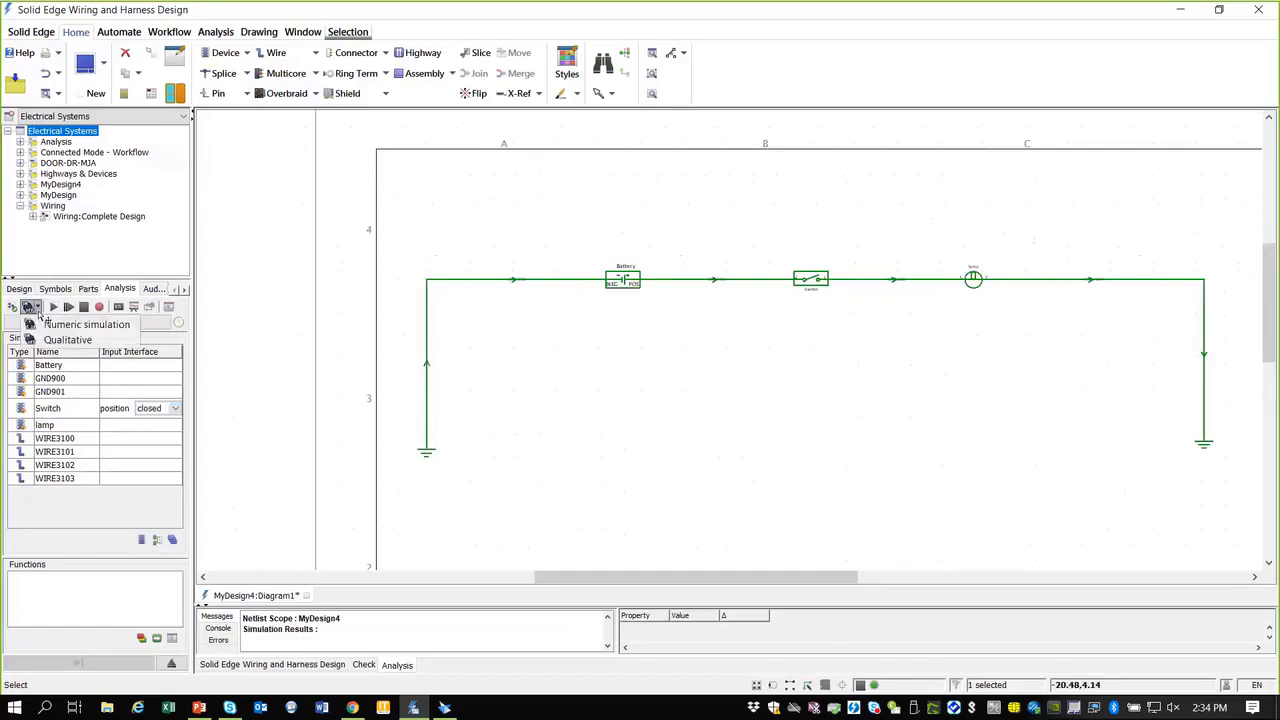
left_click(60, 330)
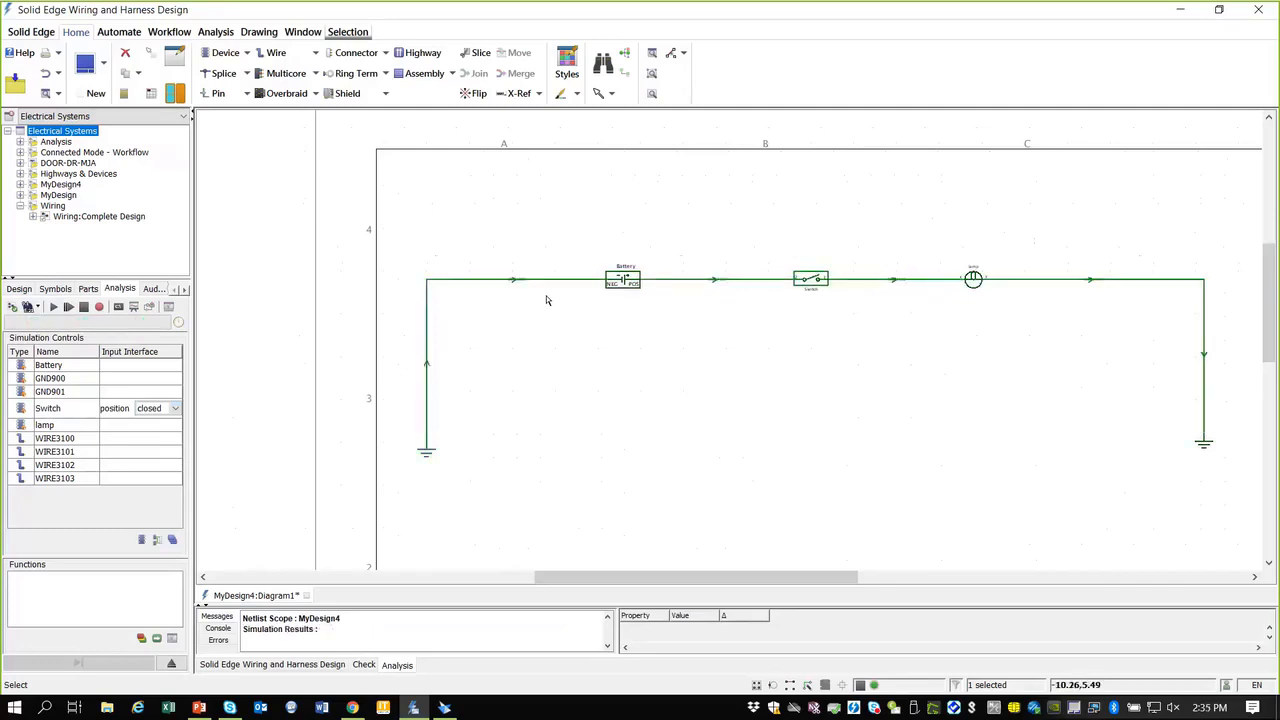
scroll(548, 298, "up", 3)
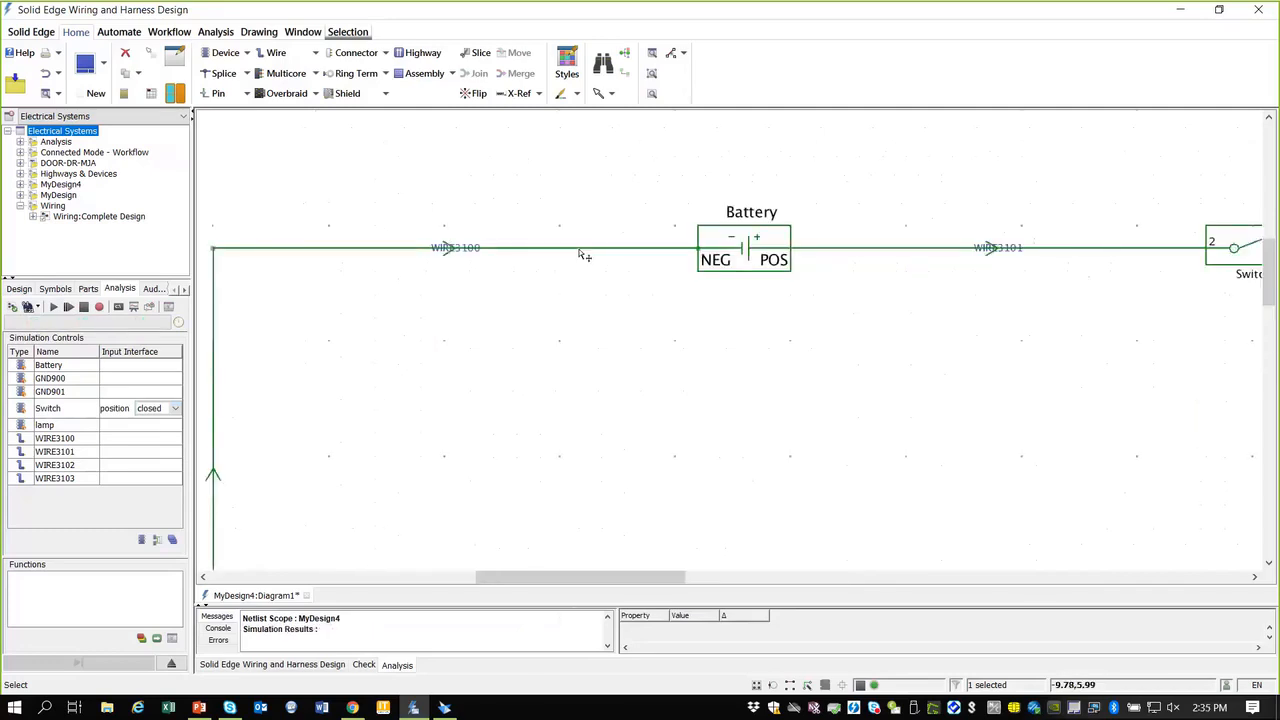
mouse_move(584, 254)
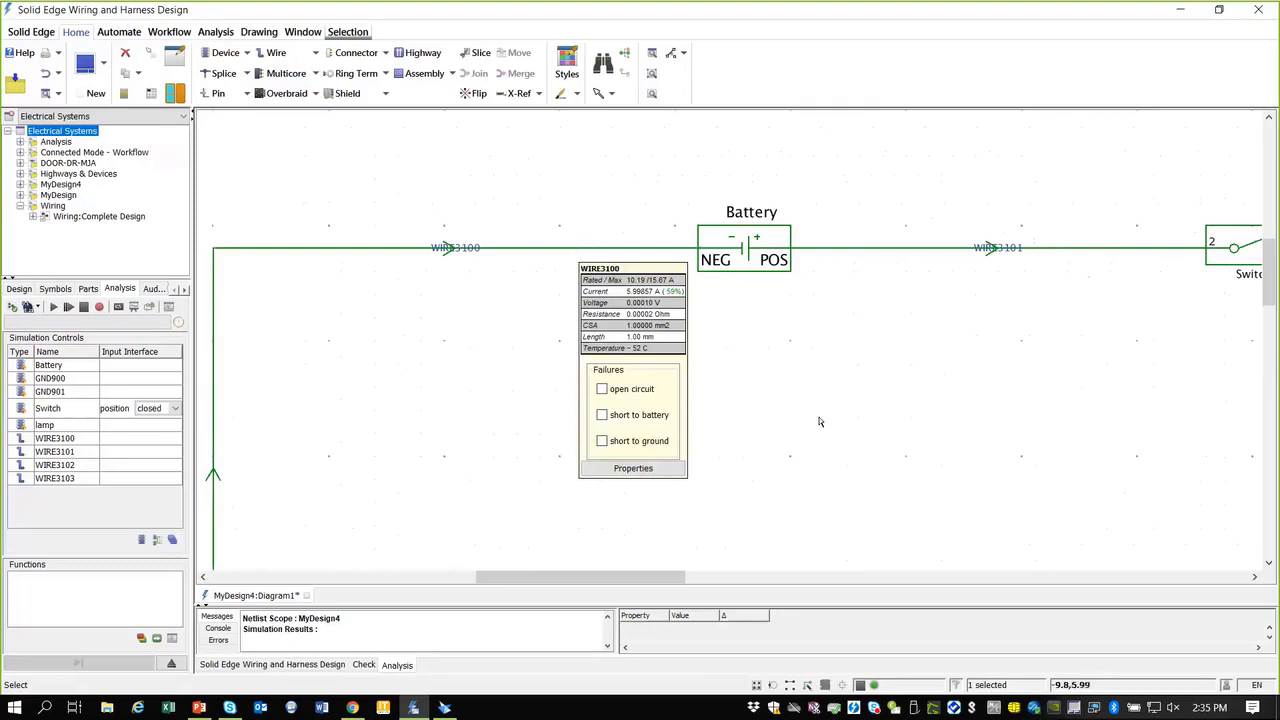
scroll(830, 432, "down", 3)
Step: Close the MyDesign4 diagram and discard its changes
right_click_drag(794, 414, 900, 514)
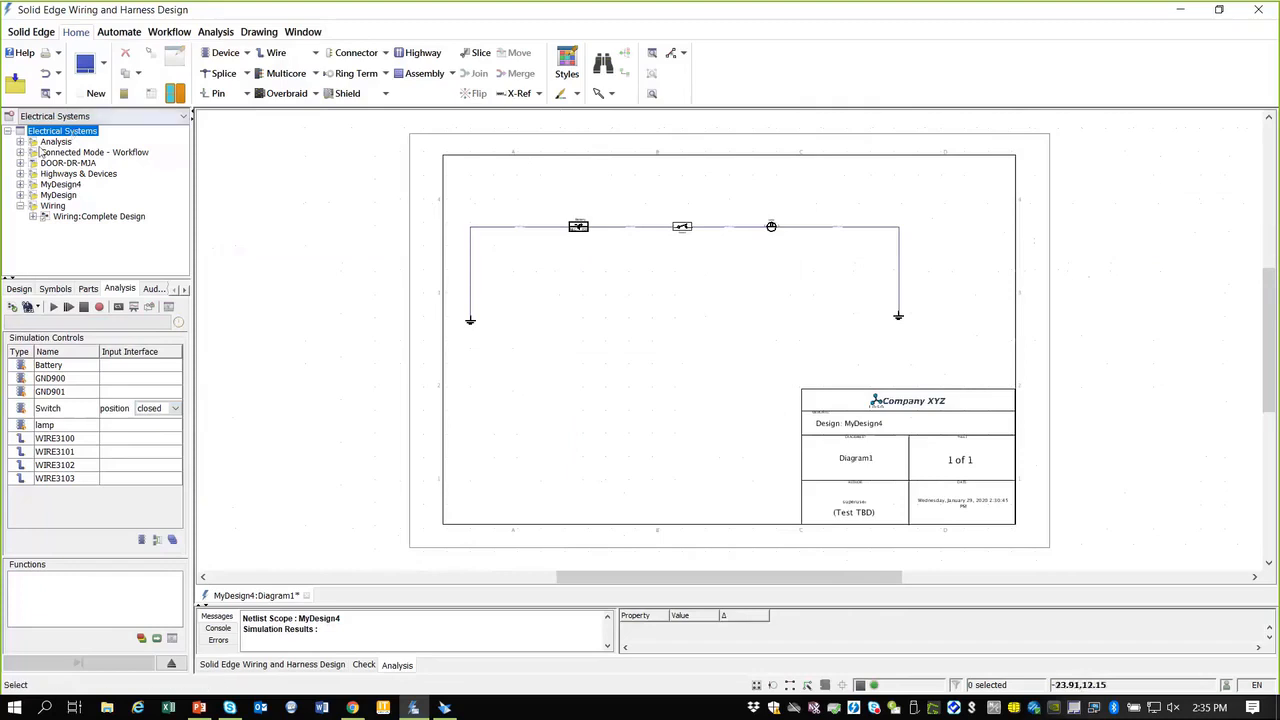
left_click(307, 596)
left_click(641, 407)
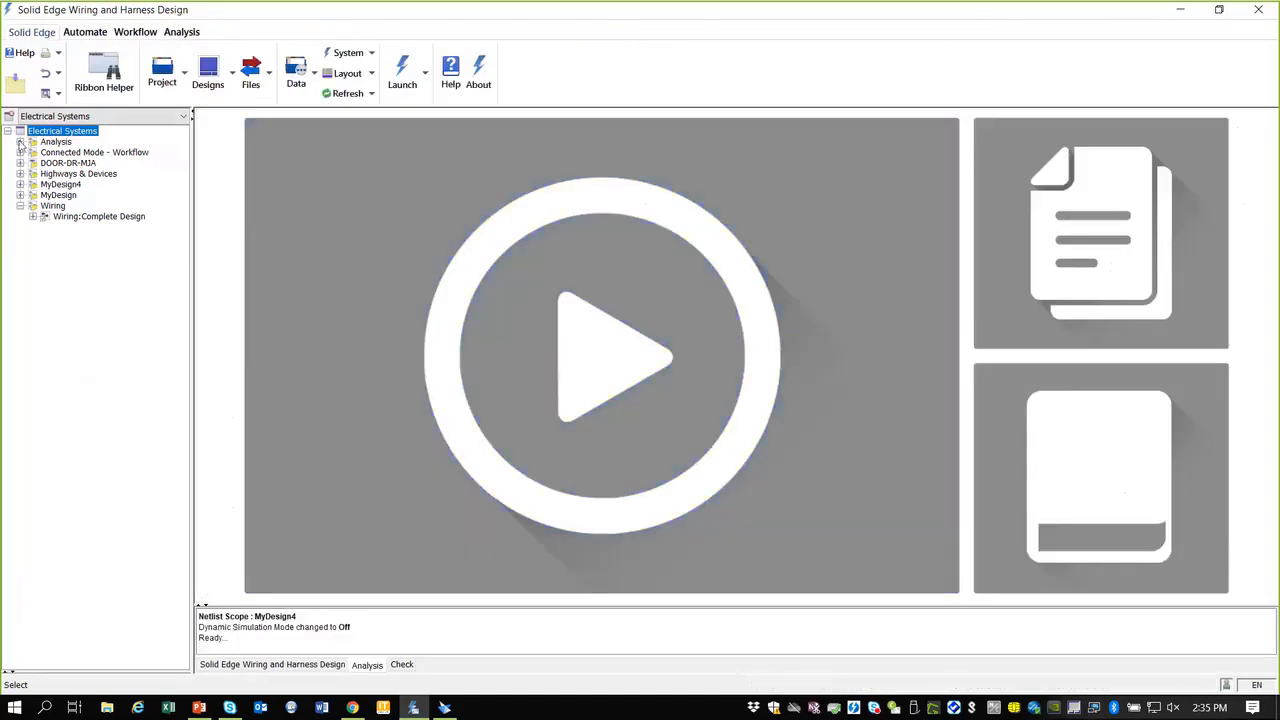
Step: Open Diagram1 under Analysis:Simulation, load its simulation controls and press Play
left_click(20, 142)
left_click(33, 152)
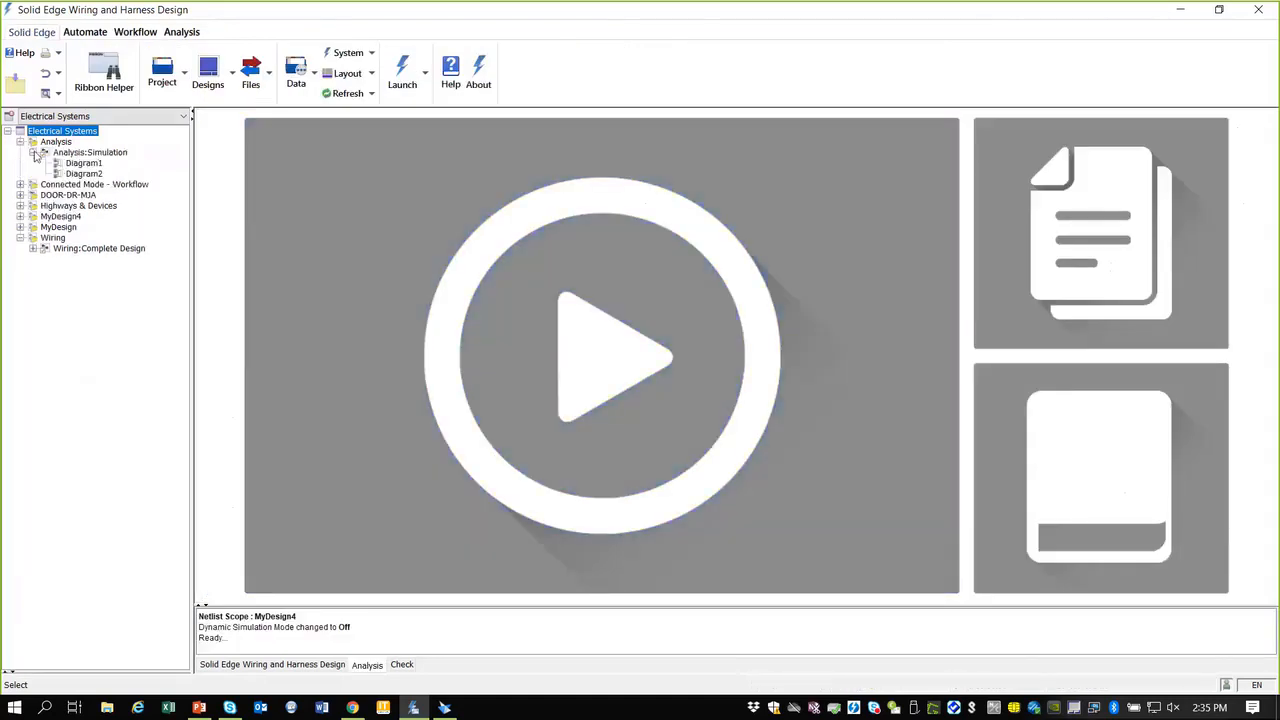
left_click(82, 163)
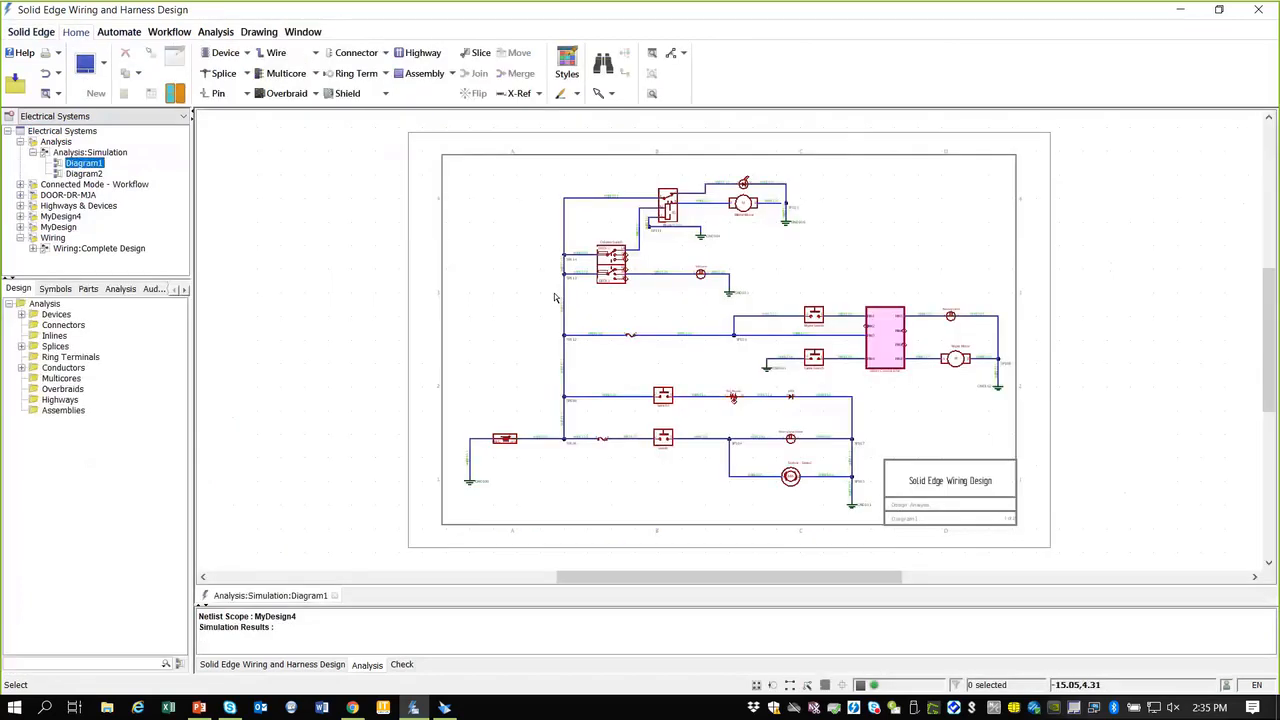
left_click(120, 288)
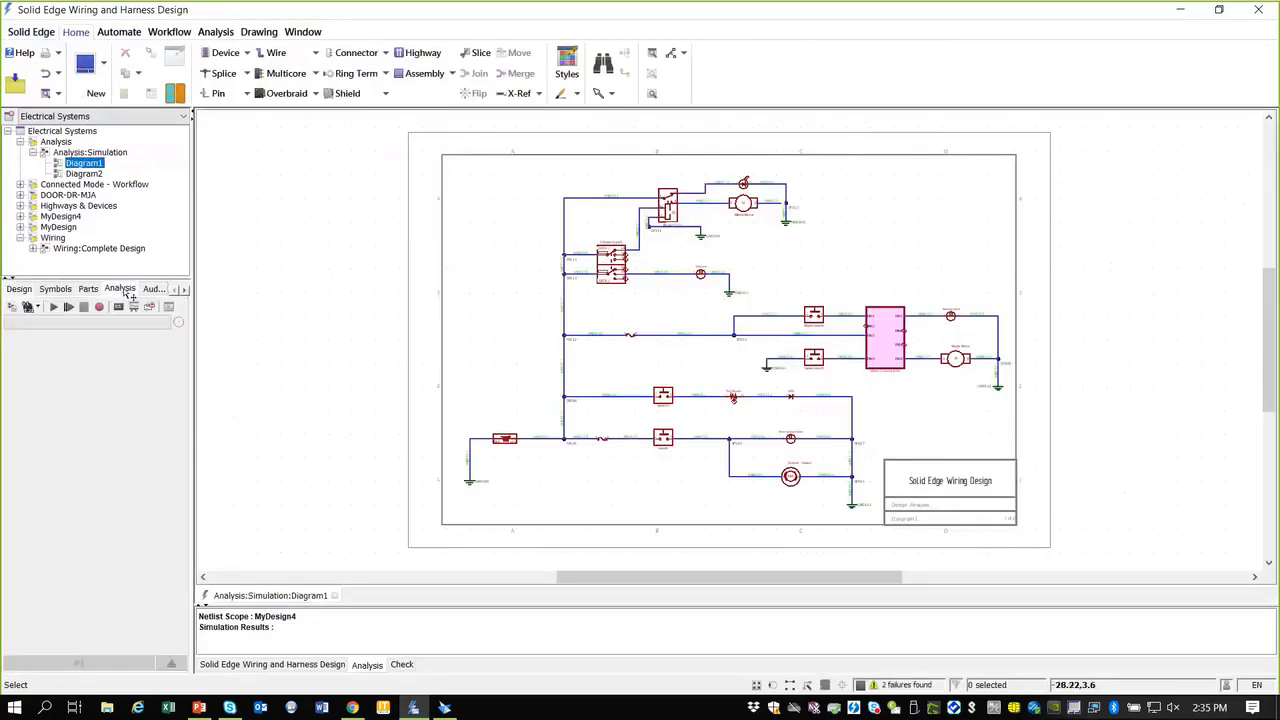
left_click(12, 308)
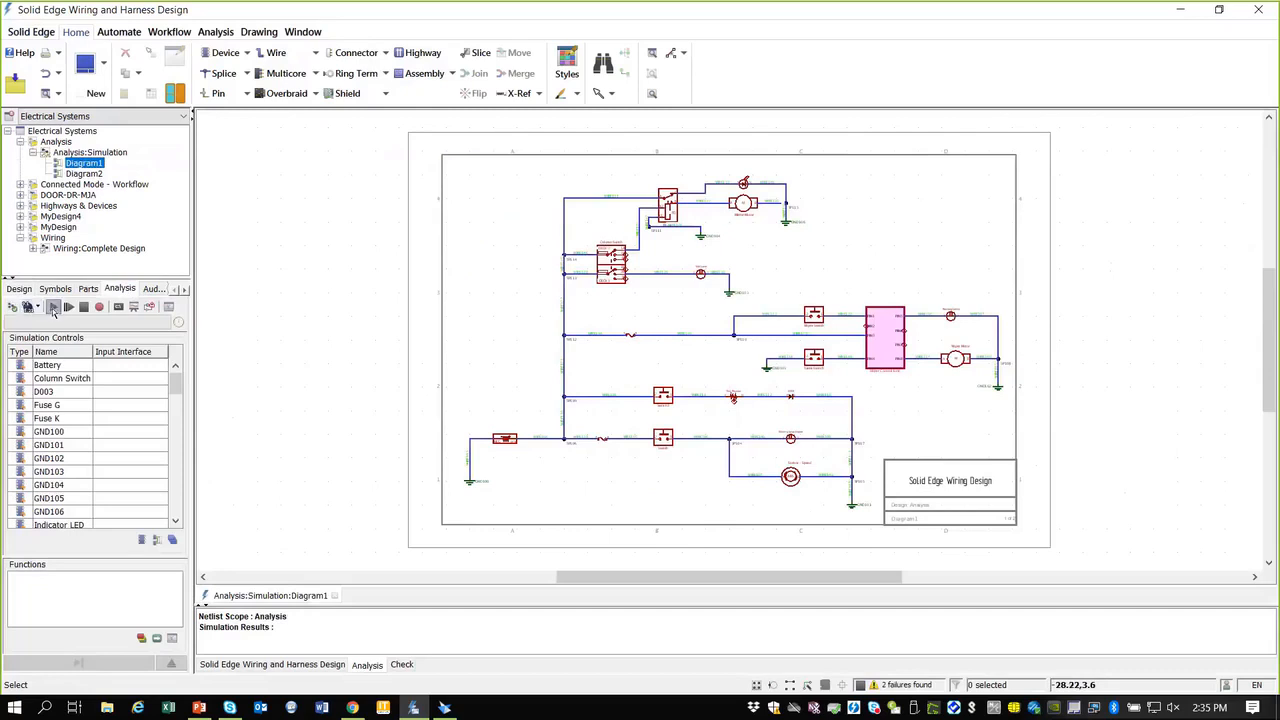
left_click(54, 308)
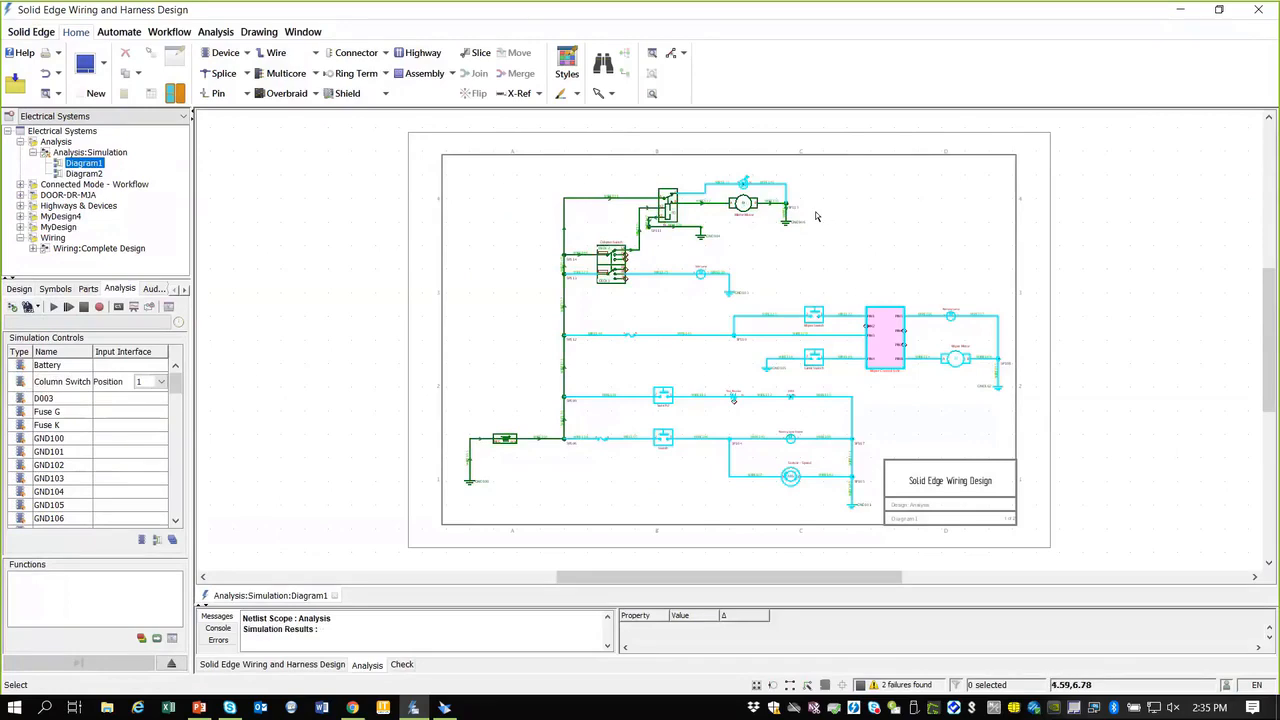
scroll(760, 200, "up", 2)
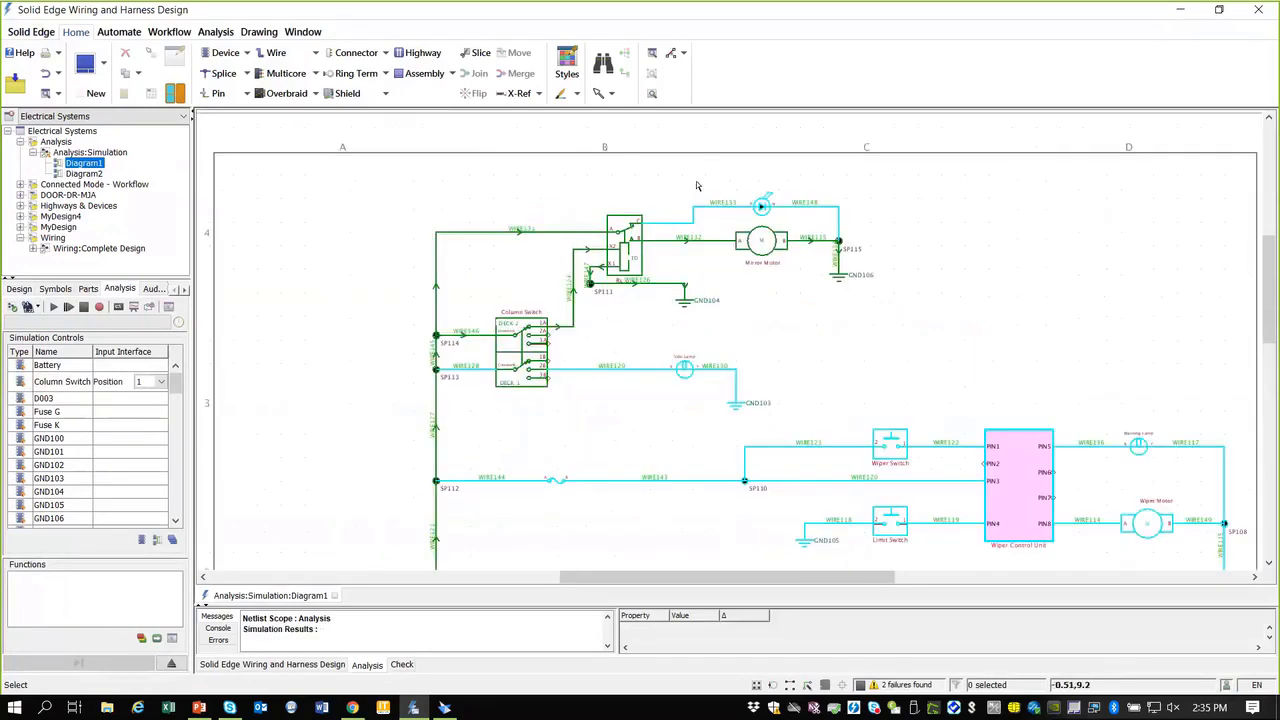
scroll(594, 199, "up", 2)
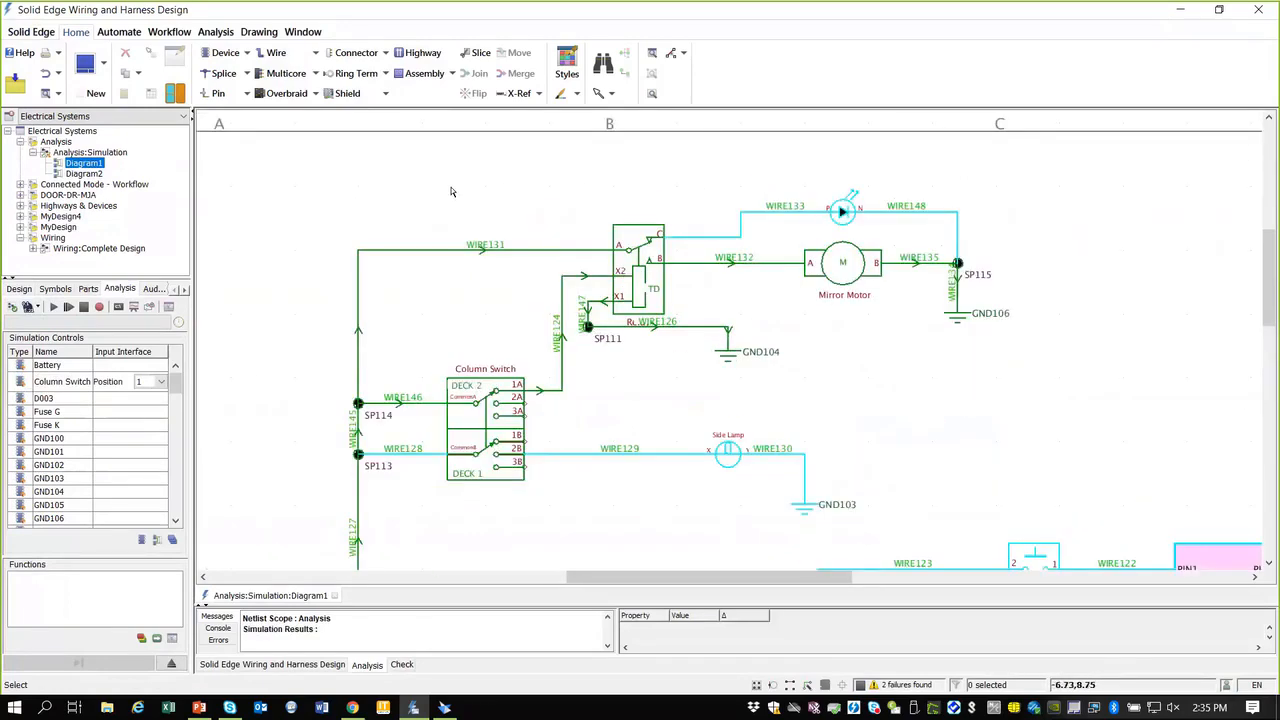
scroll(375, 191, "up", 1)
scroll(428, 206, "down", 1)
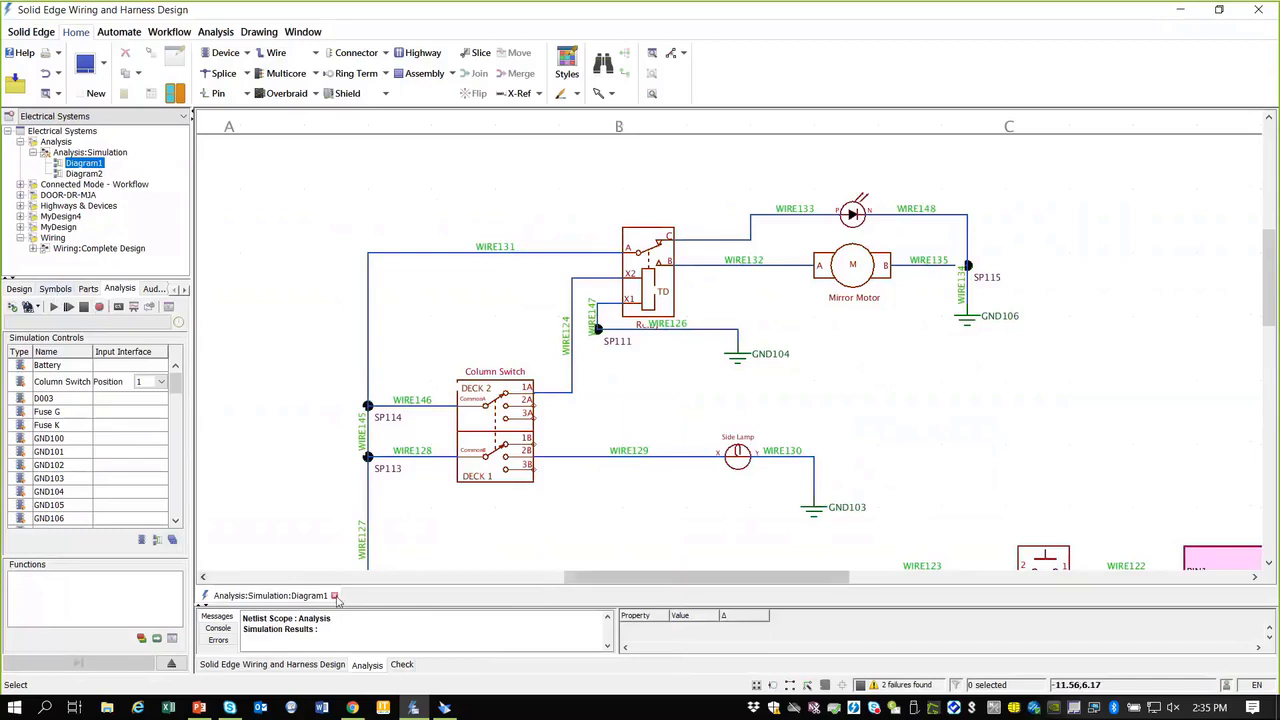
scroll(1268, 297, "down", 10)
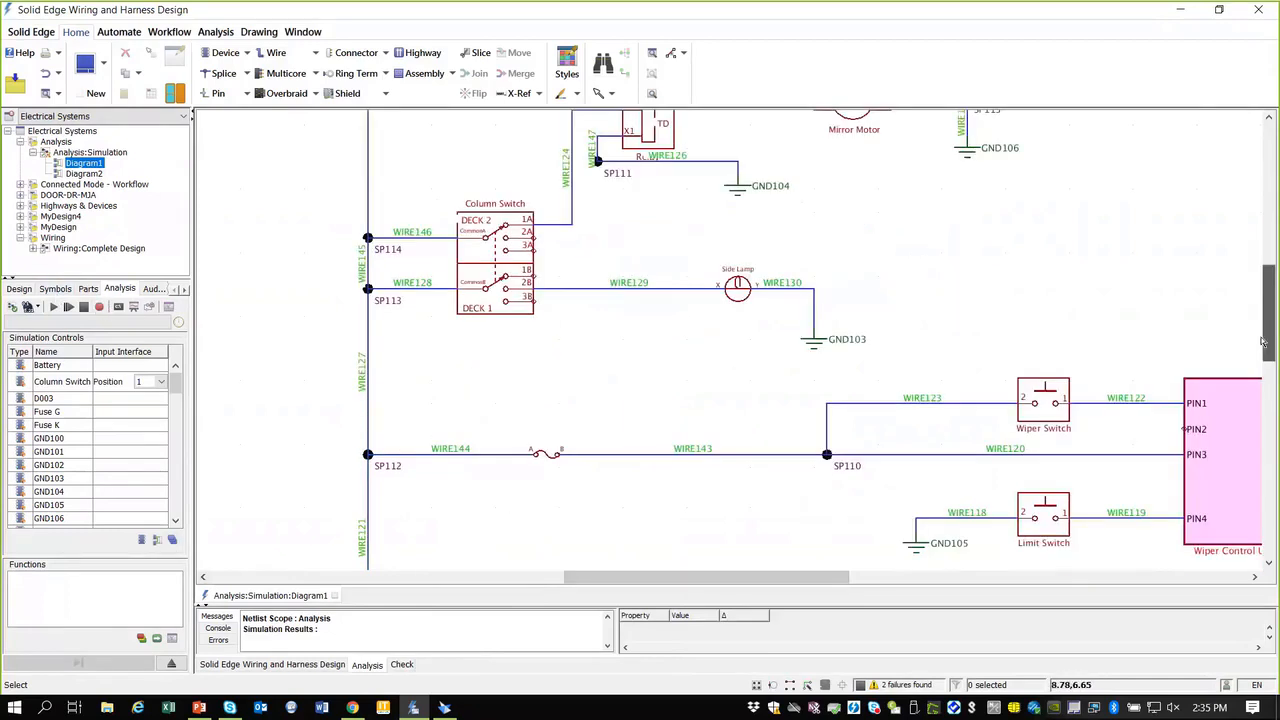
Step: Show the design check results in an enlarged panel and select the unterminated WIRE153 on Diagram2
left_click(401, 664)
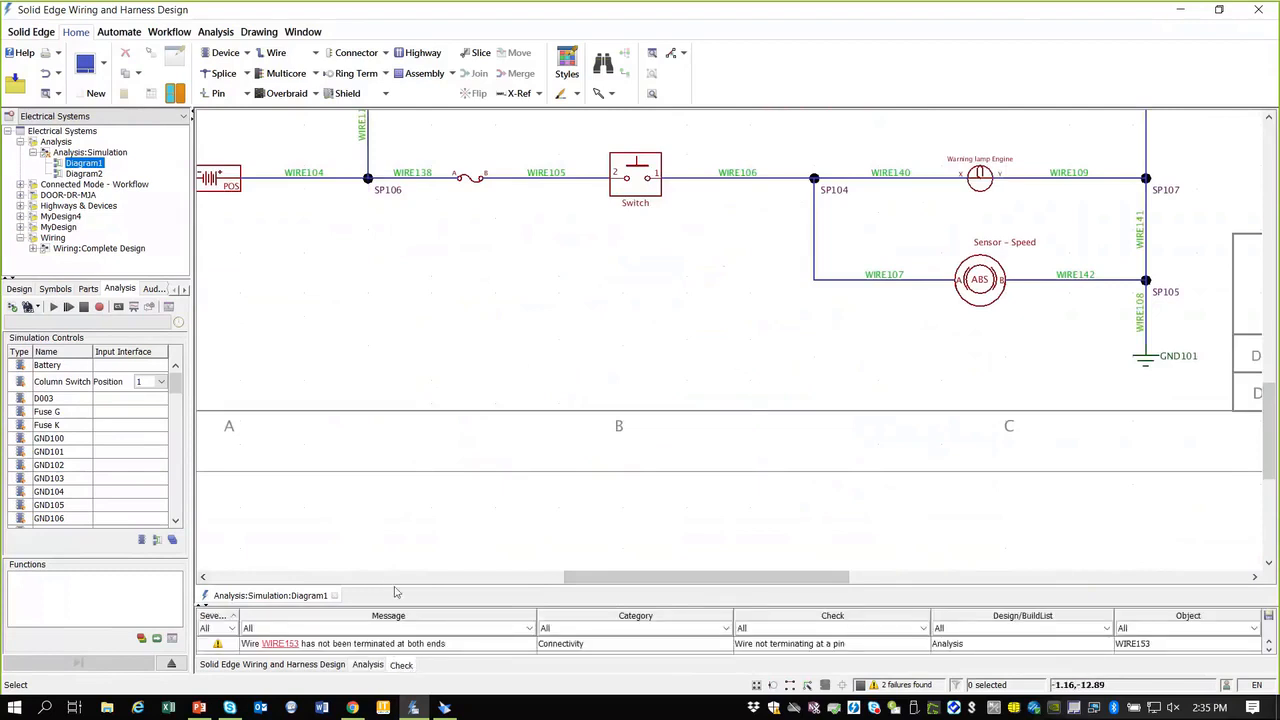
left_click_drag(406, 605, 406, 590)
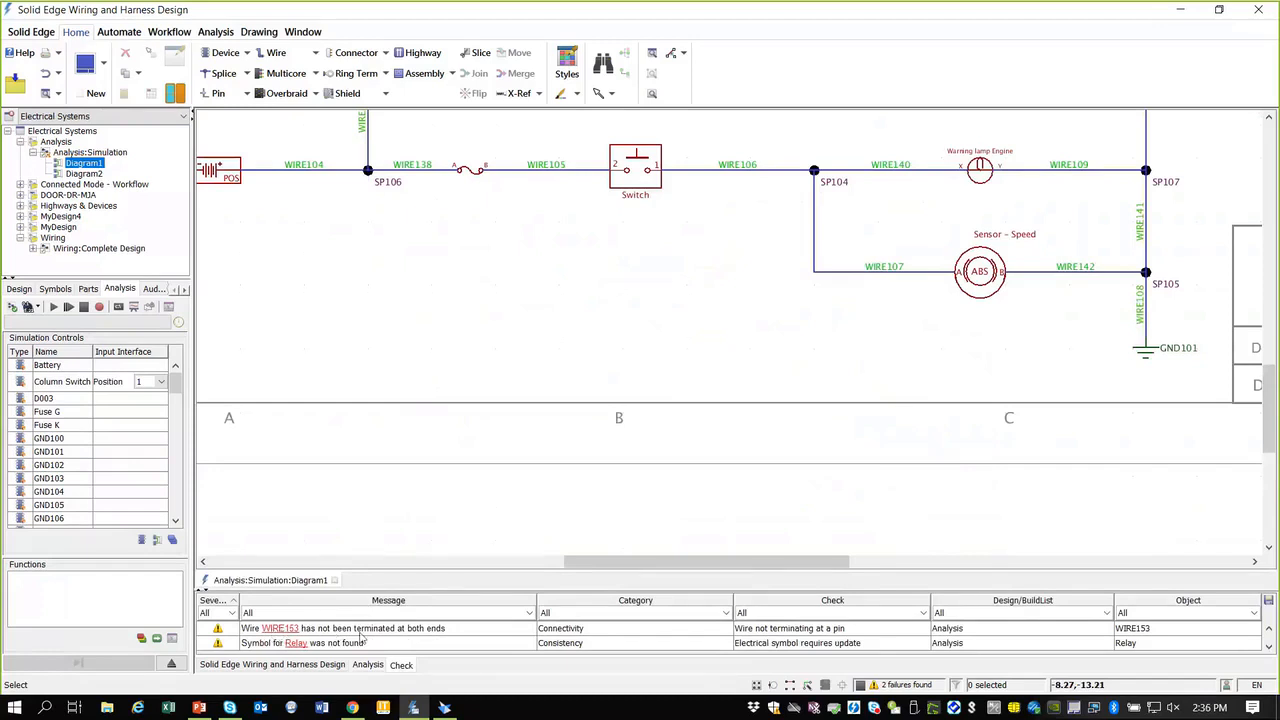
left_click(283, 630)
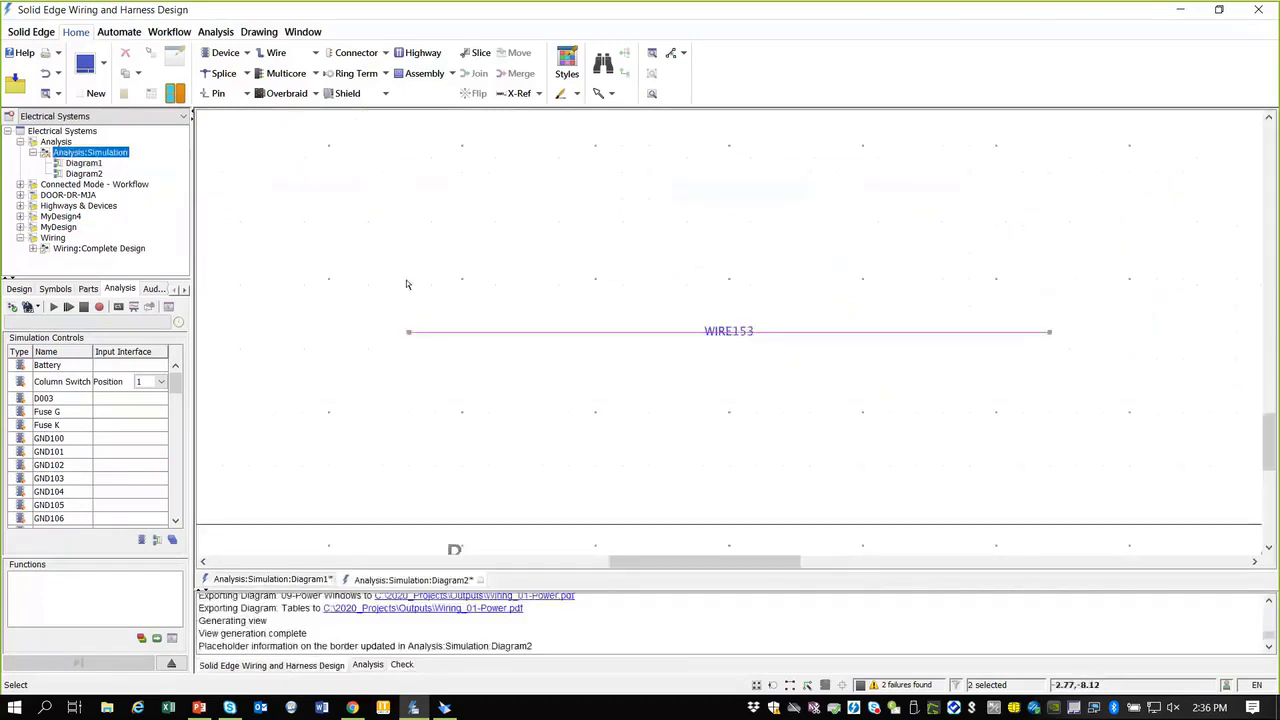
left_click(880, 331)
Step: Zoom out around WIRE153, then close Diagram2 to return to Diagram1
scroll(620, 350, "down", 3)
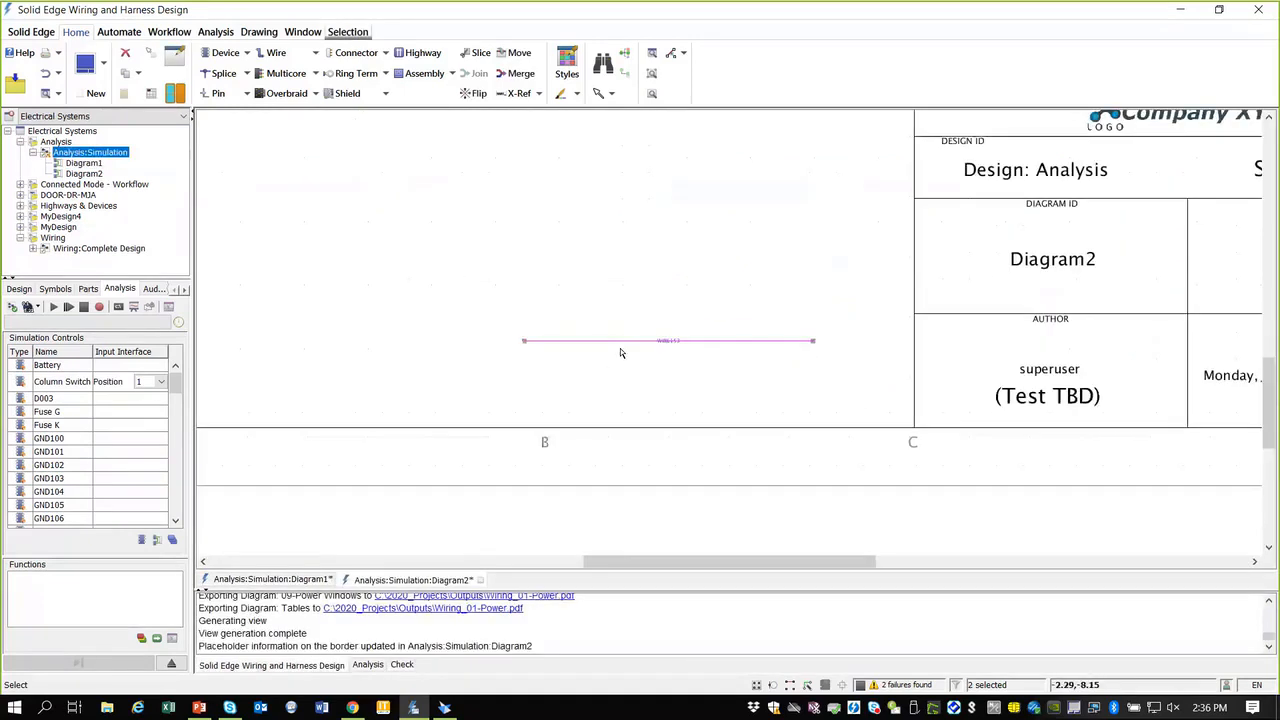
scroll(711, 294, "down", 3)
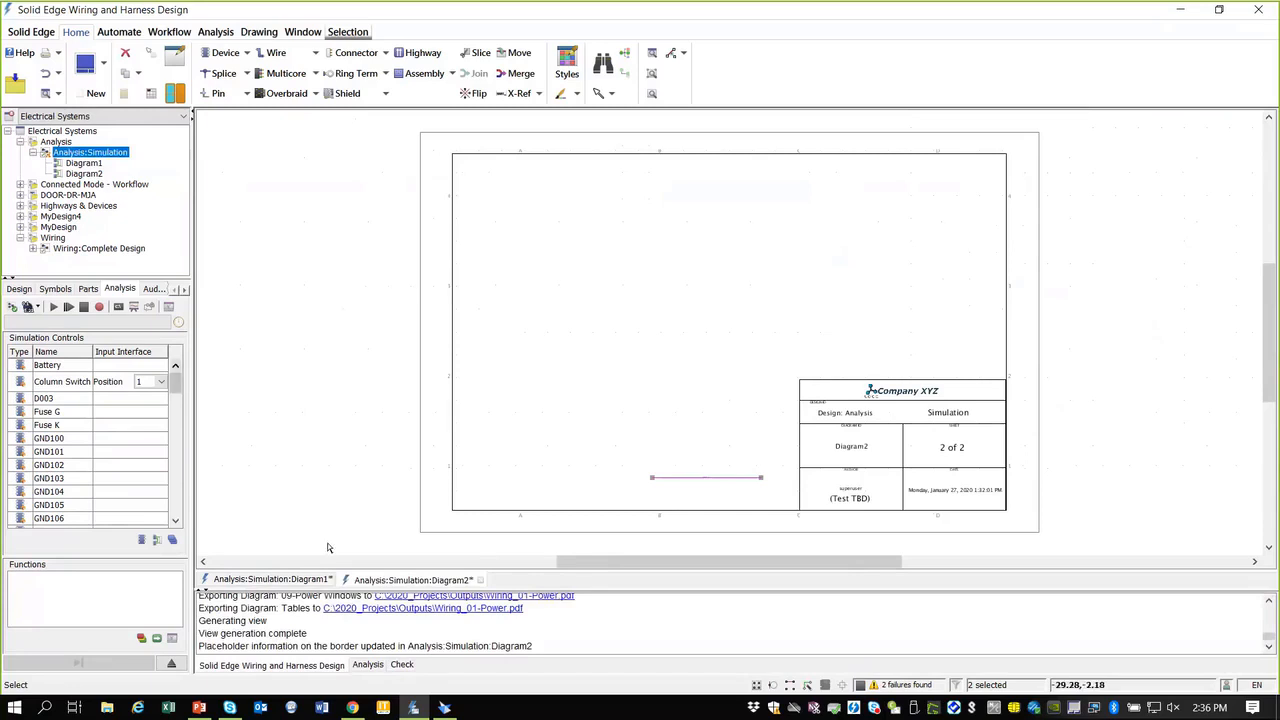
left_click(480, 580)
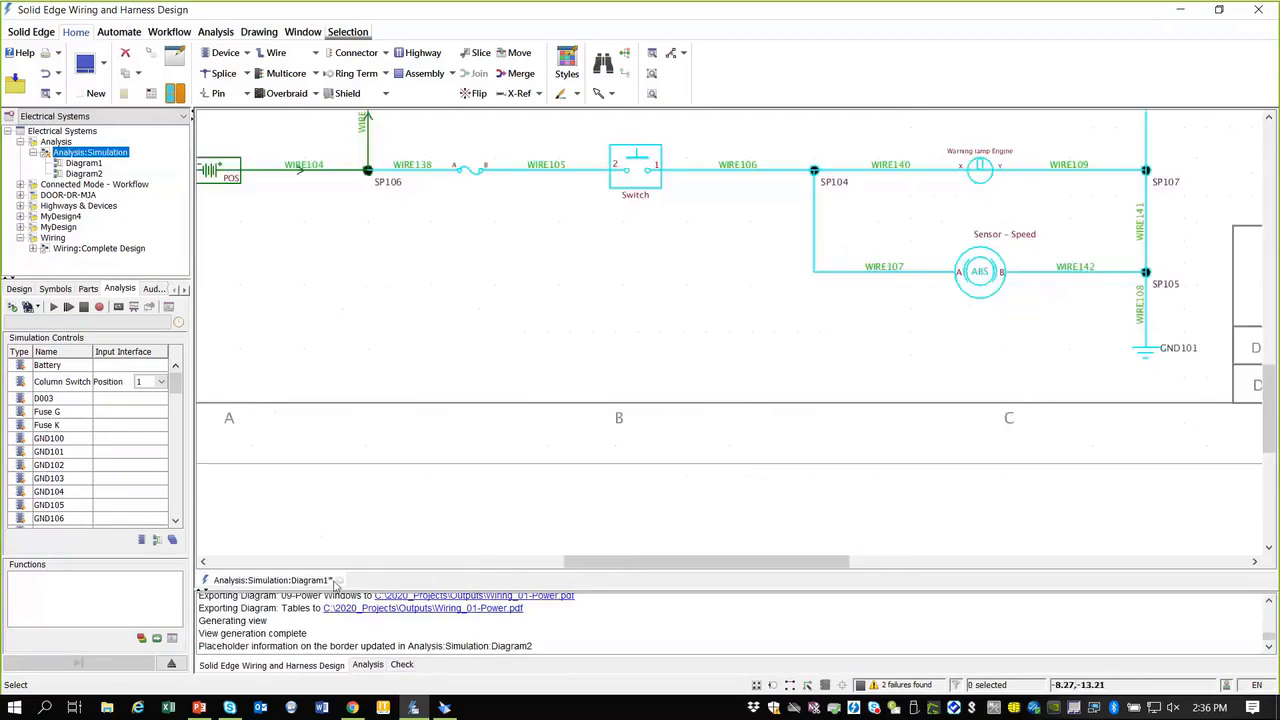
Step: Close the Analysis design with Discard & Close and collapse it in the tree
left_click(339, 580)
left_click(650, 405)
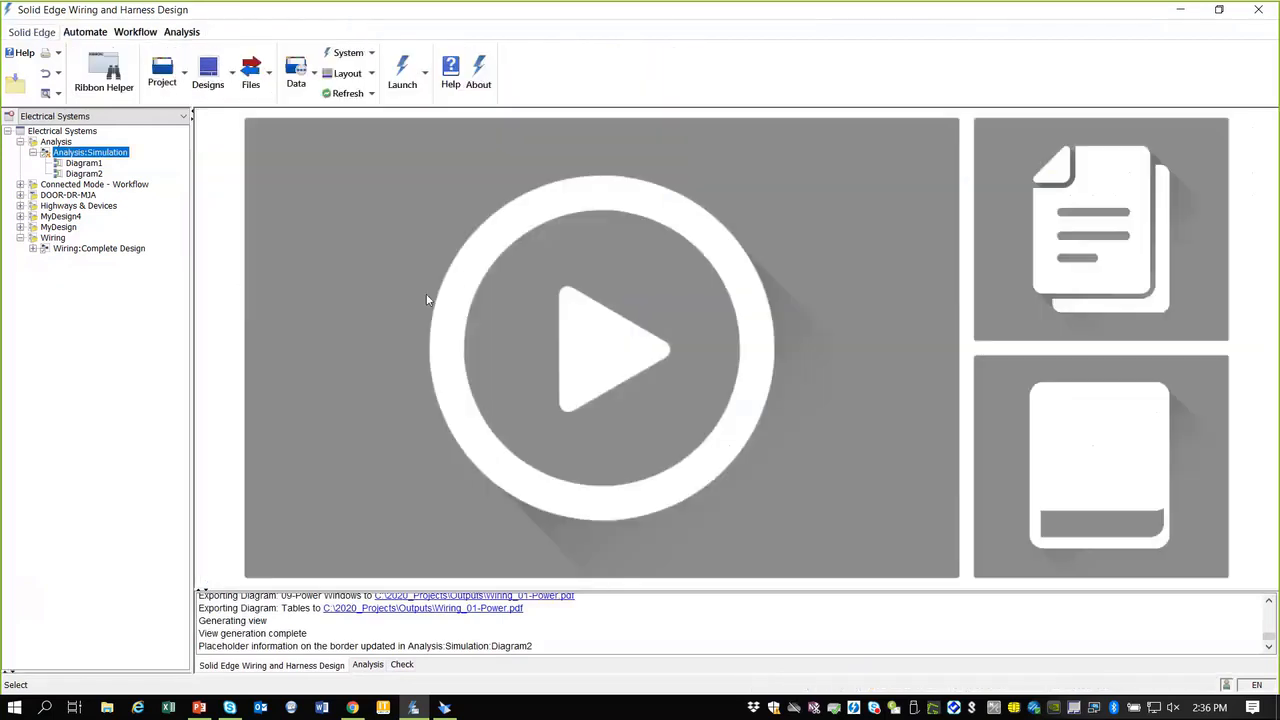
left_click(20, 142)
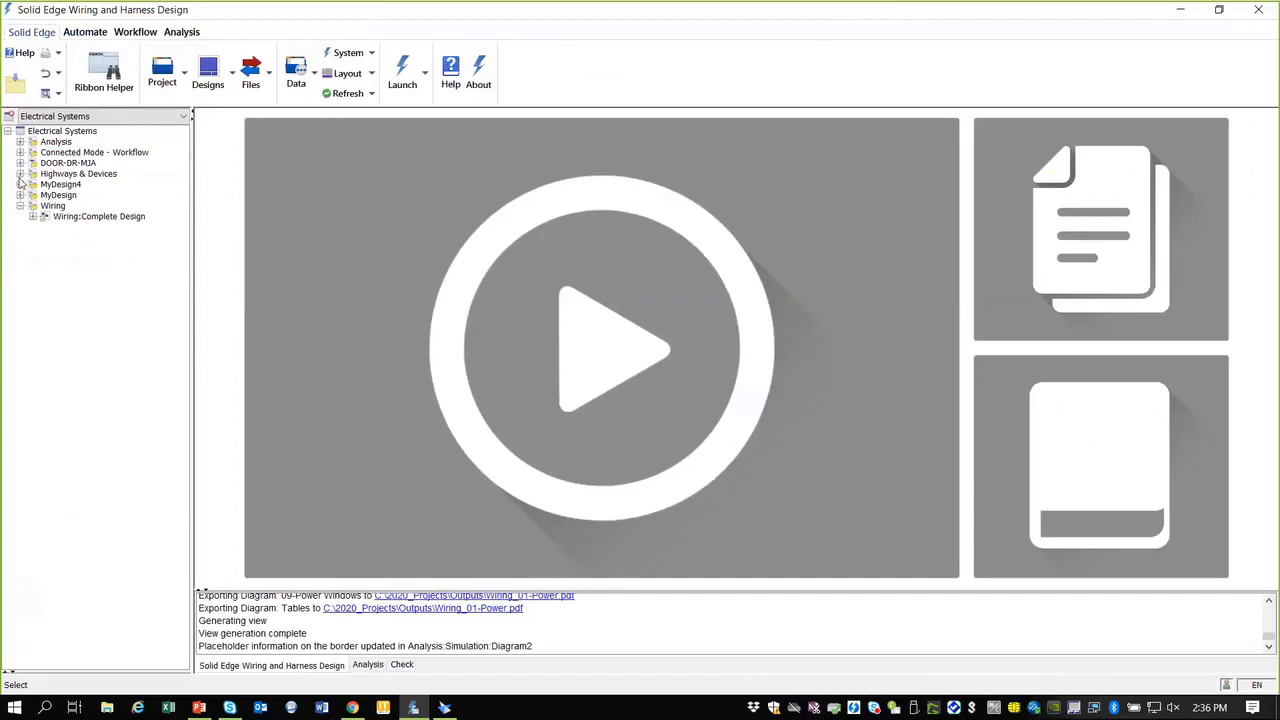
Step: Expand the Highways & Devices design and open its Blank diagram
left_click(20, 174)
left_click(32, 184)
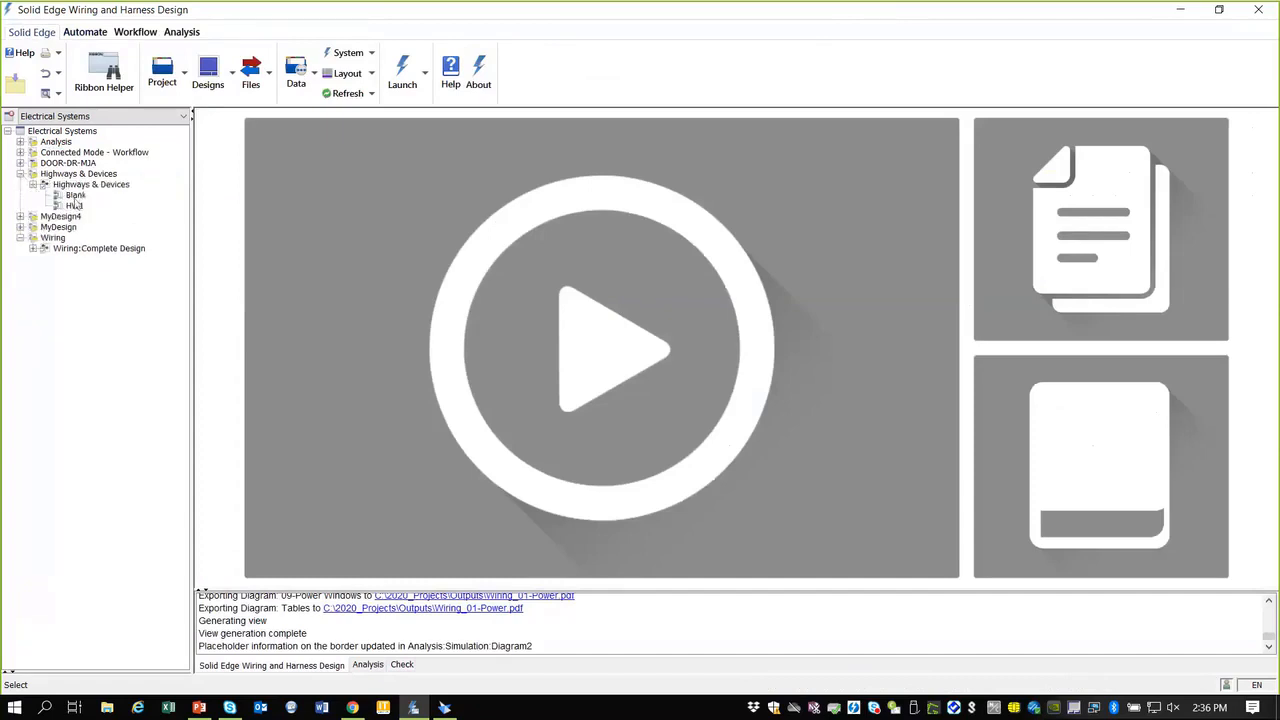
left_click(78, 195)
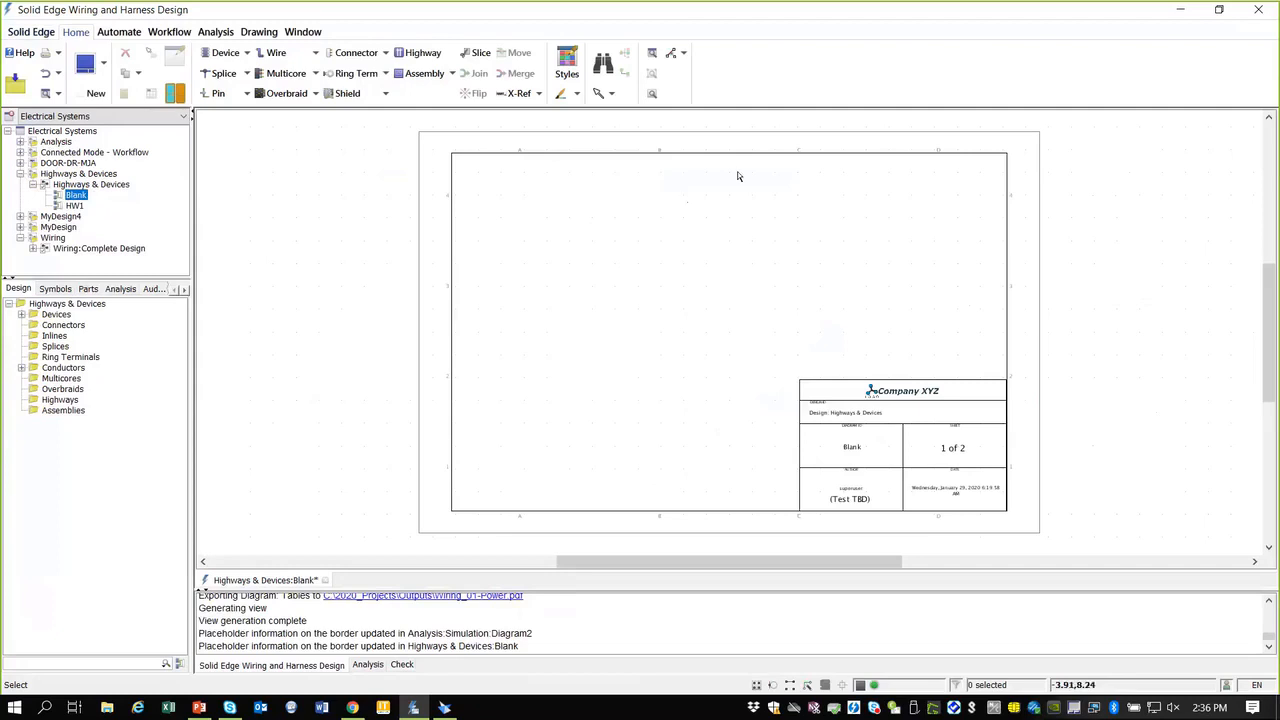
Step: Draw new device 118 on the Blank diagram
left_click(224, 53)
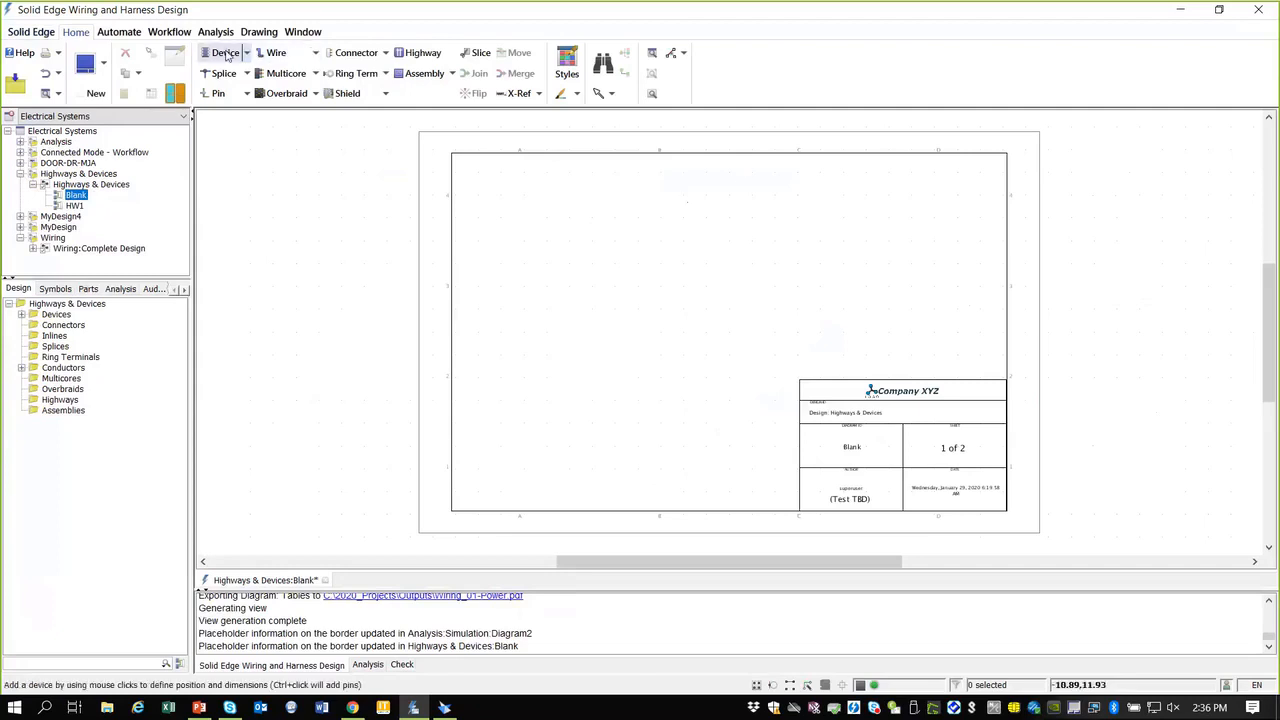
left_click(533, 209)
left_click(579, 278)
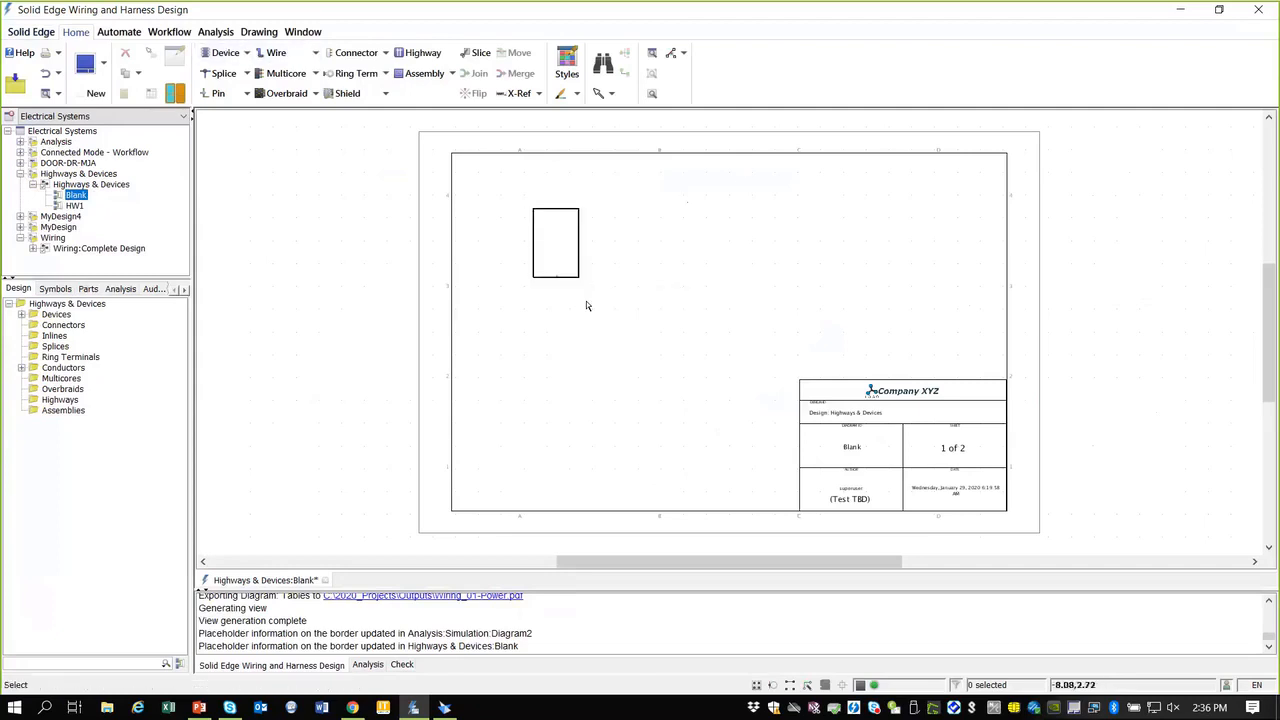
scroll(599, 225, "up", 3)
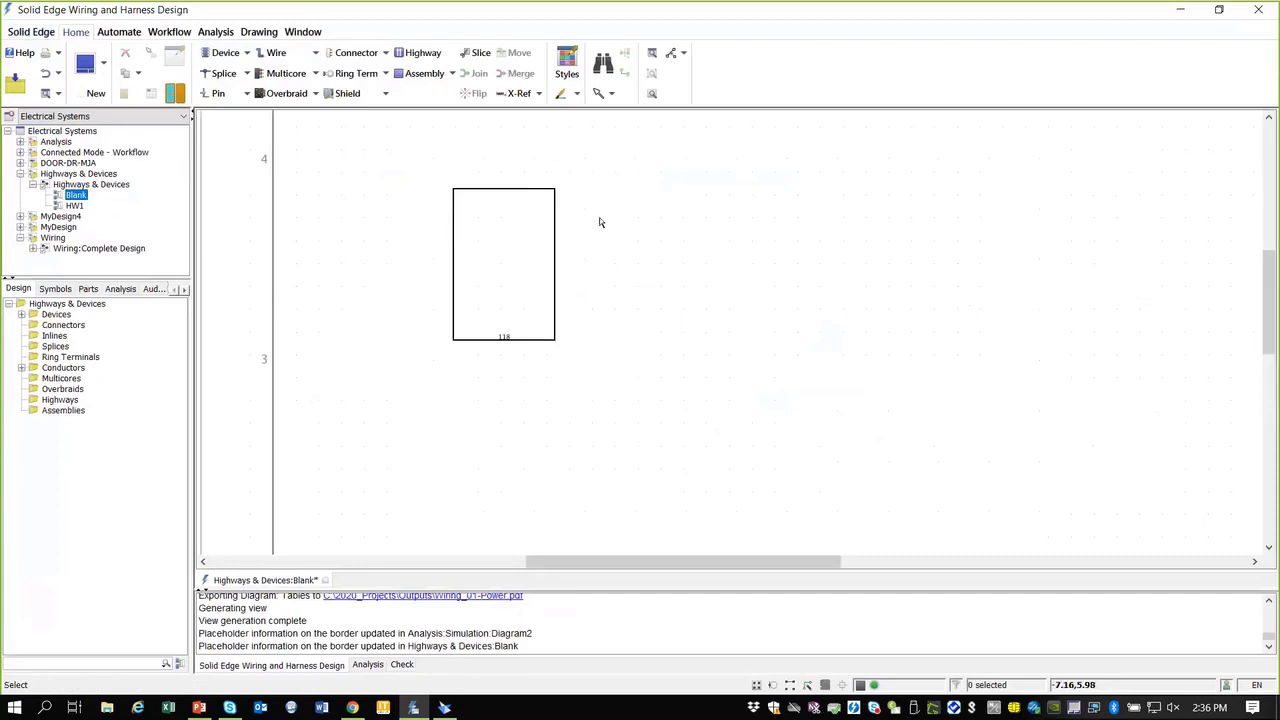
Step: Add PIN1–PIN3 on device 118's left edge and PIN4–PIN9 on its right edge
right_click(481, 262)
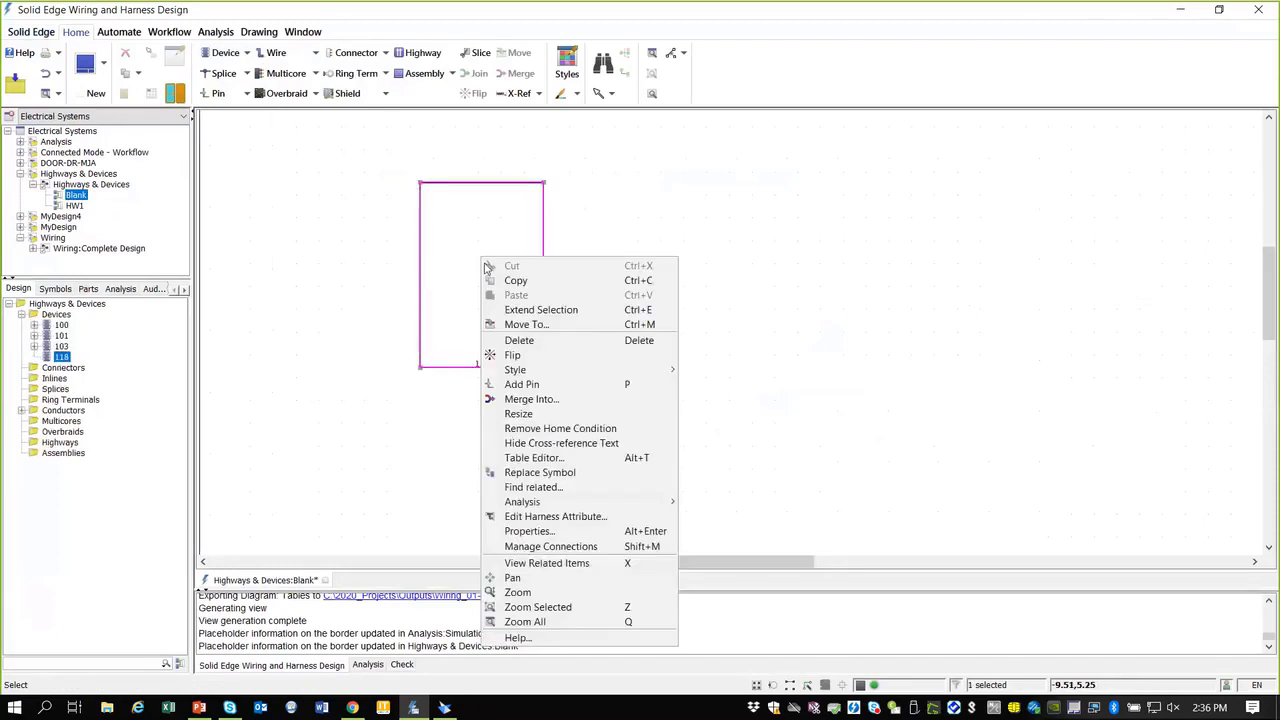
left_click(535, 384)
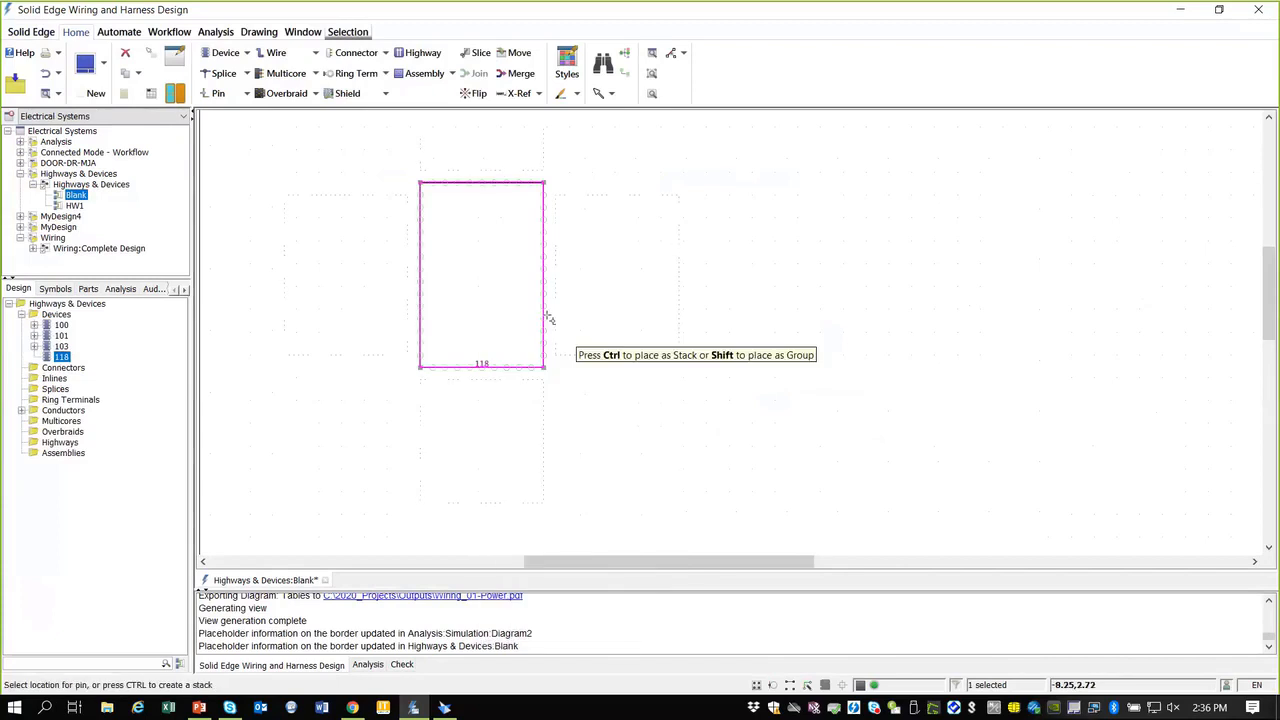
left_click(422, 208)
left_click(421, 257)
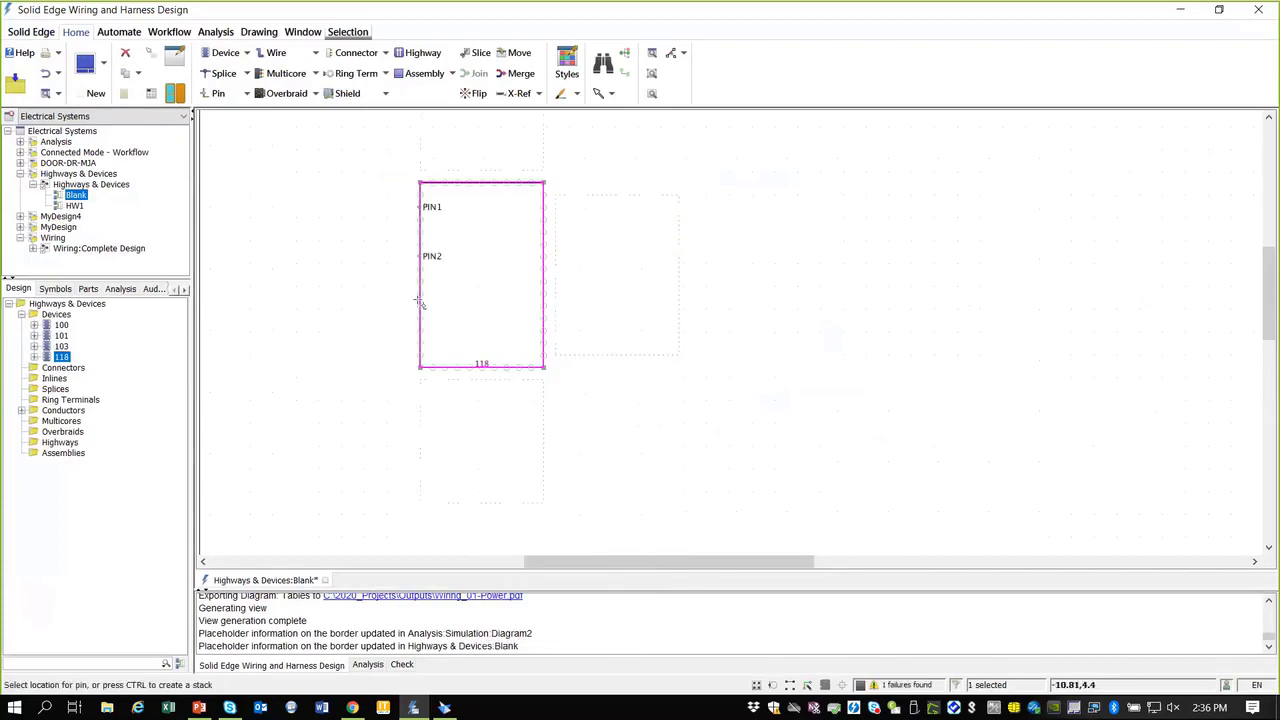
left_click(422, 308)
left_click(544, 208)
left_click(544, 232)
left_click(544, 257)
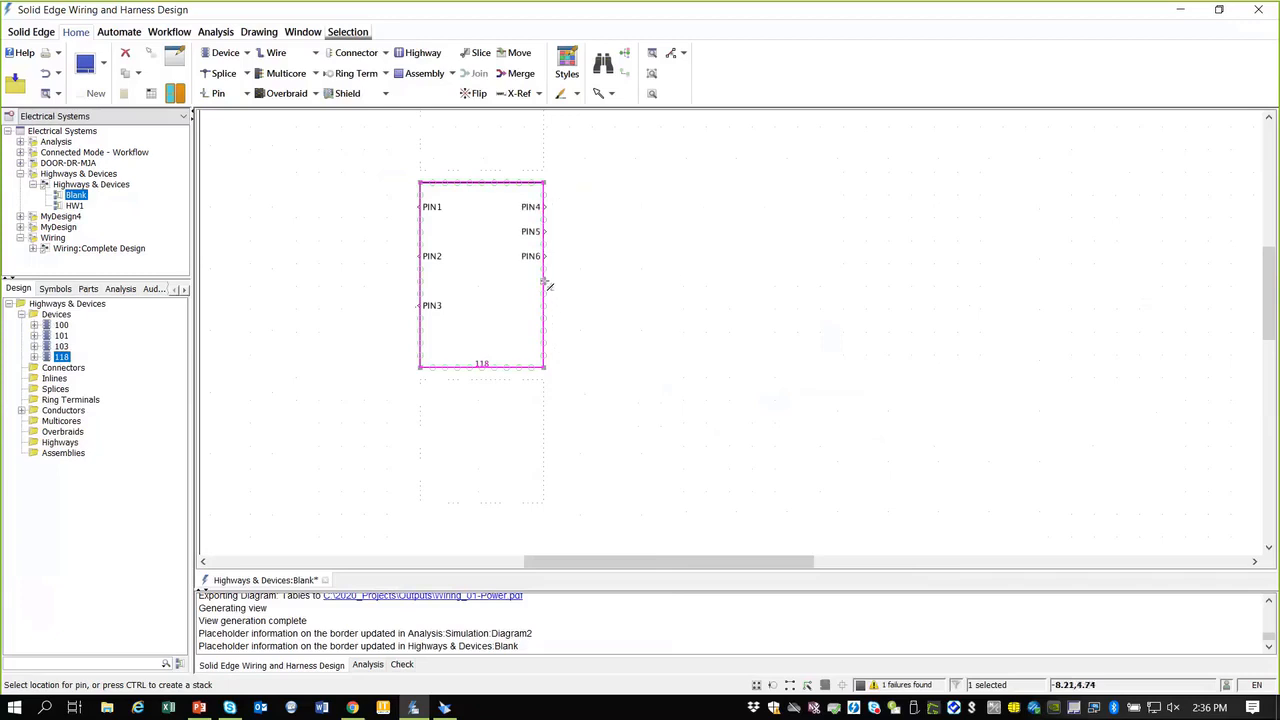
left_click(544, 281)
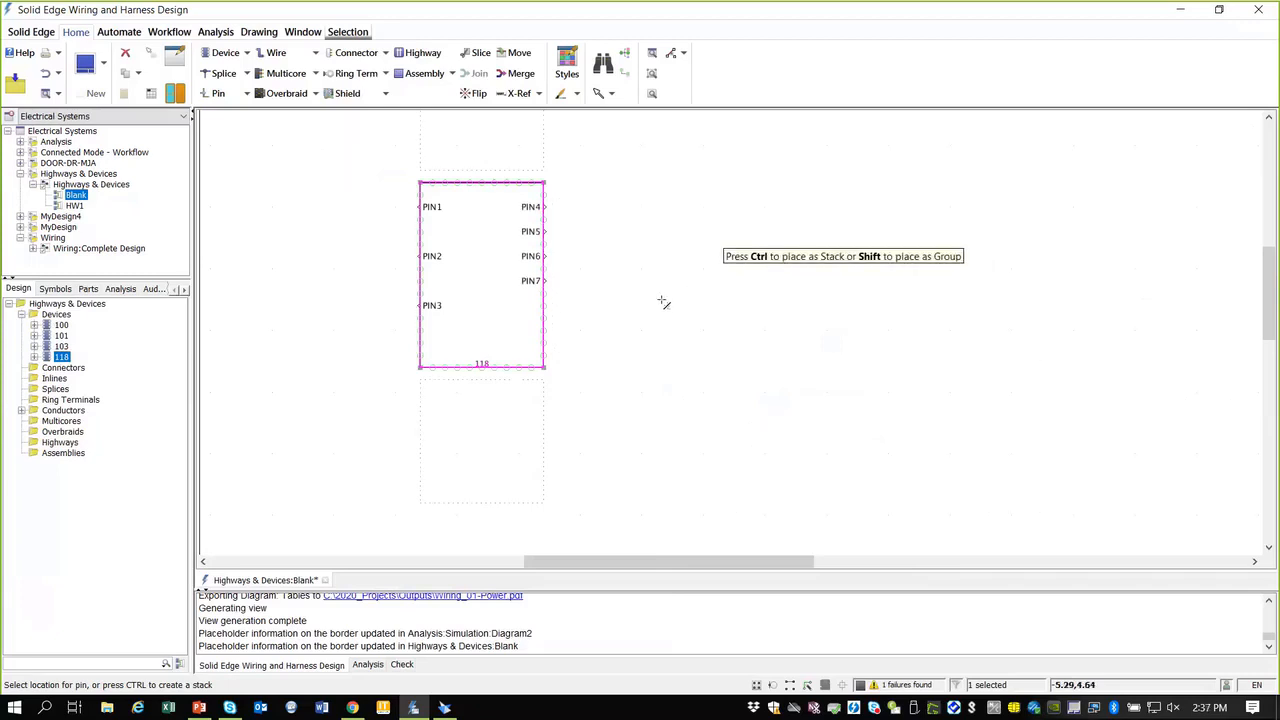
left_click(543, 394)
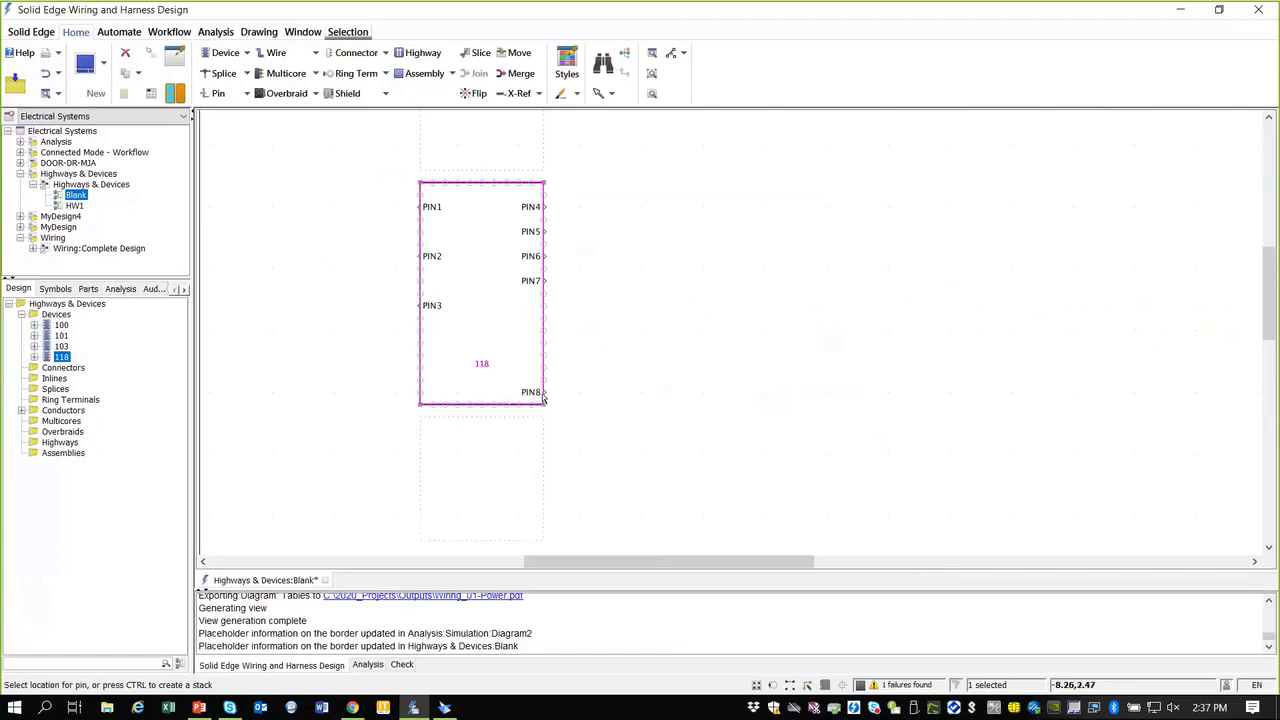
left_click(544, 146)
key("Escape")
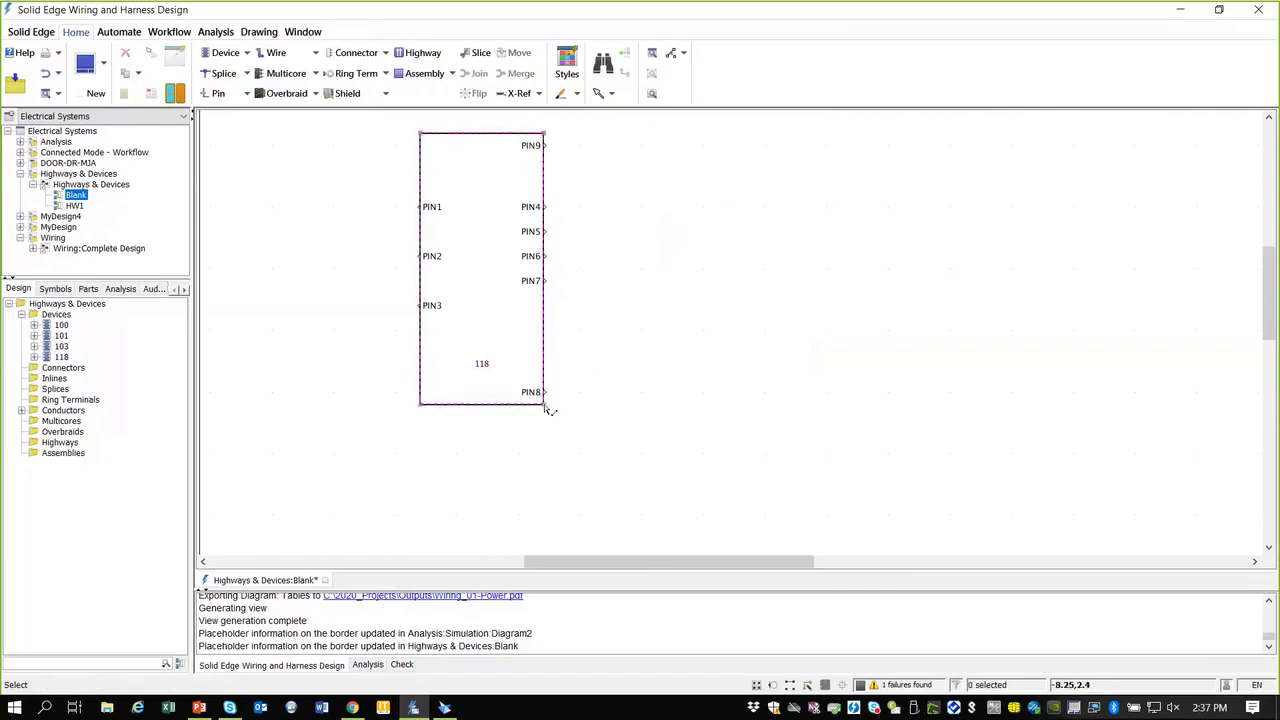
Step: Resize device 118 narrower to 2 in wide by 6 in tall
left_click_drag(547, 406, 521, 433)
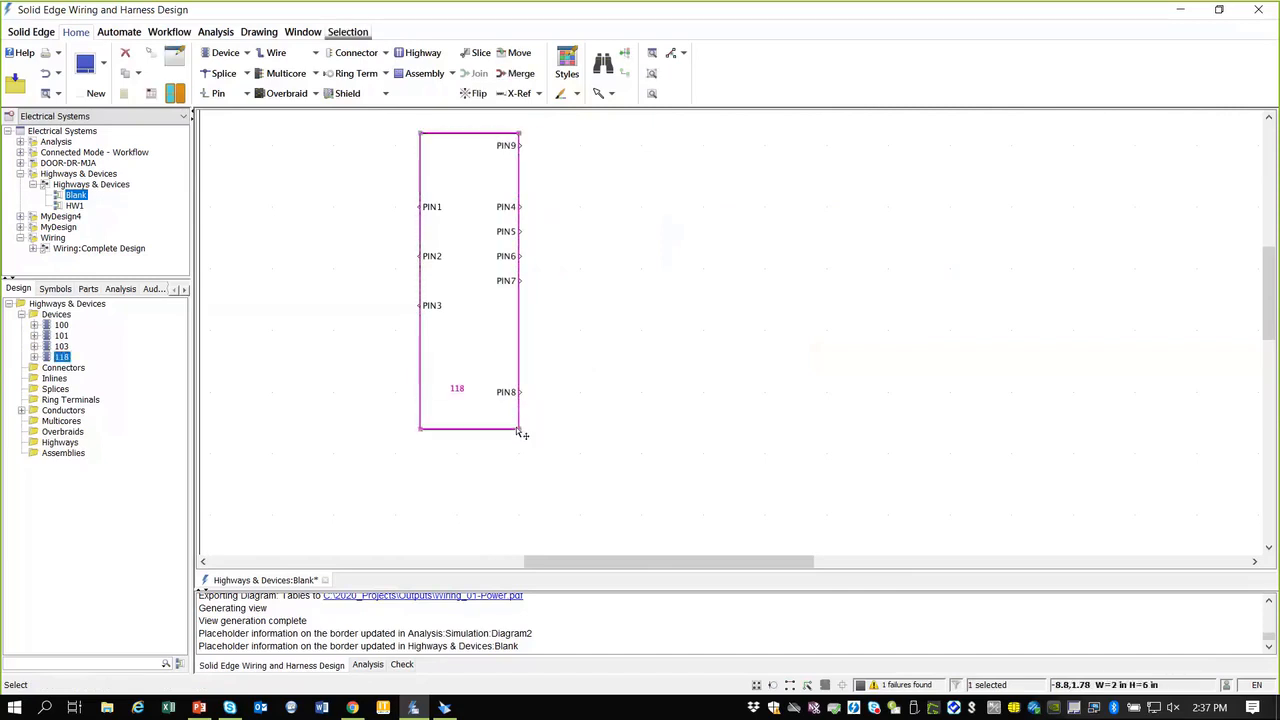
left_click(651, 409)
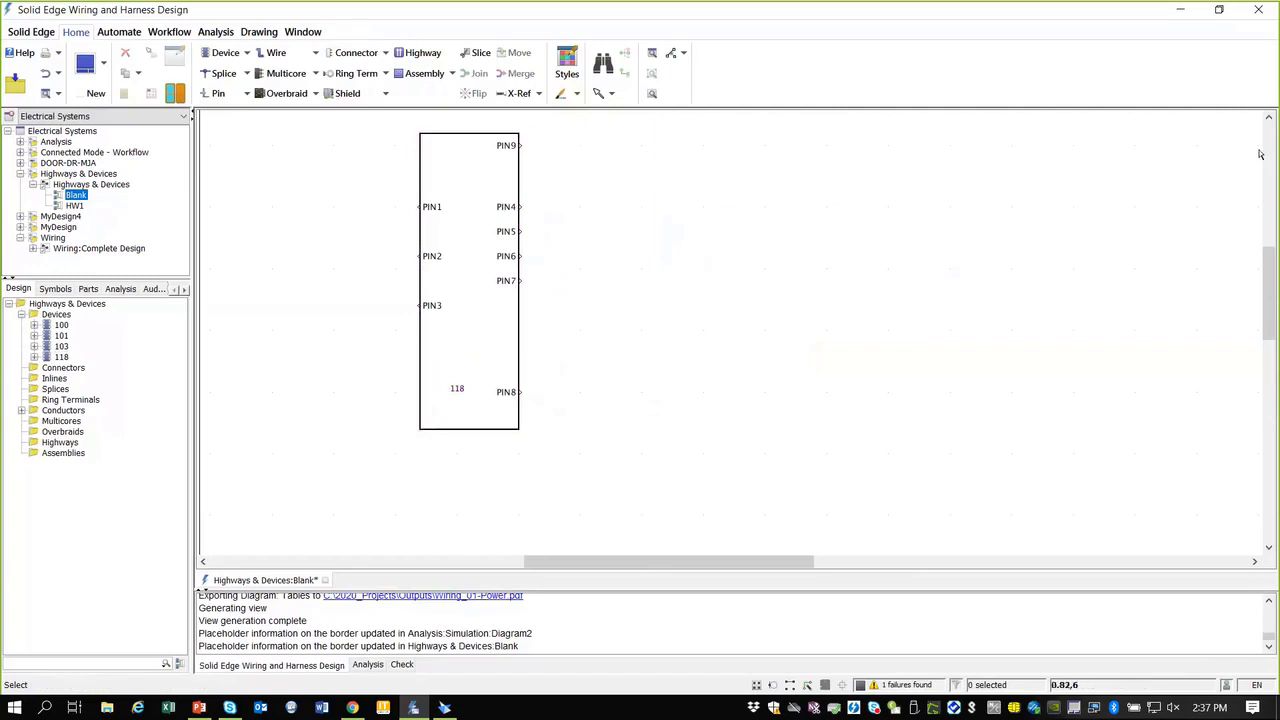
left_click_drag(1273, 272, 1273, 255)
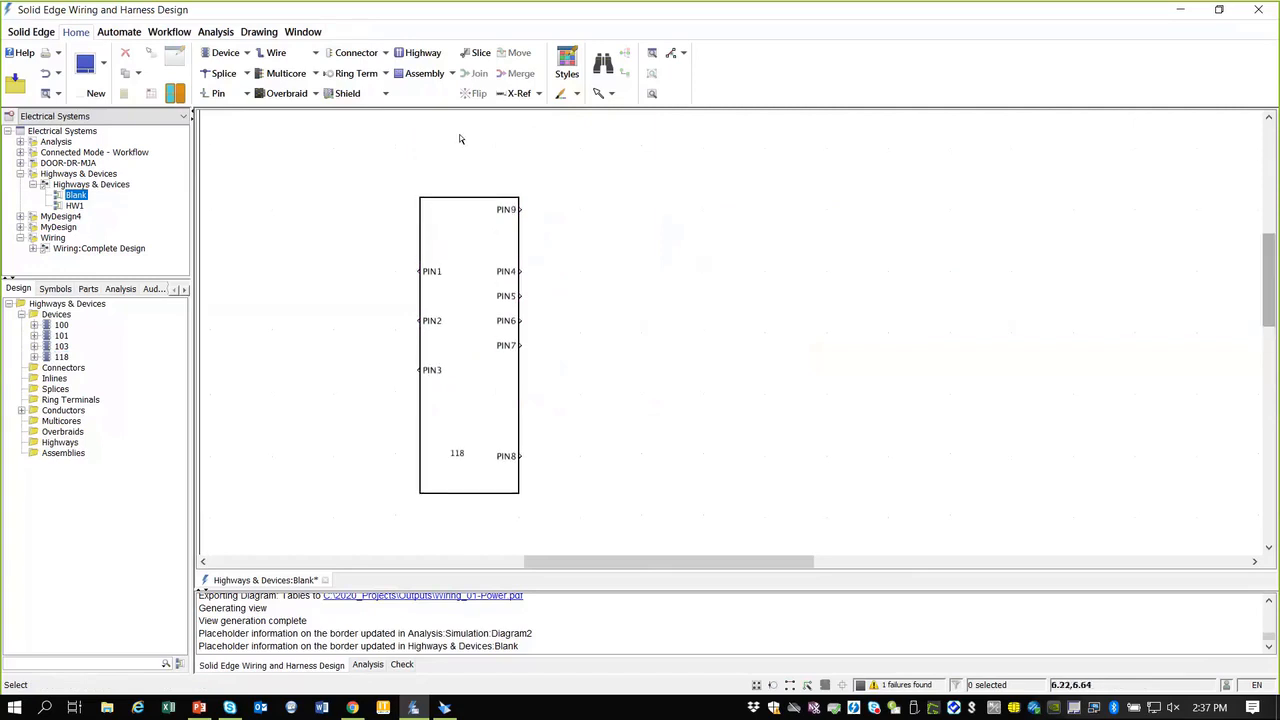
Step: Draw new 52-pin device 119 to the right of device 118 and select it
left_click(225, 53)
left_click(901, 210)
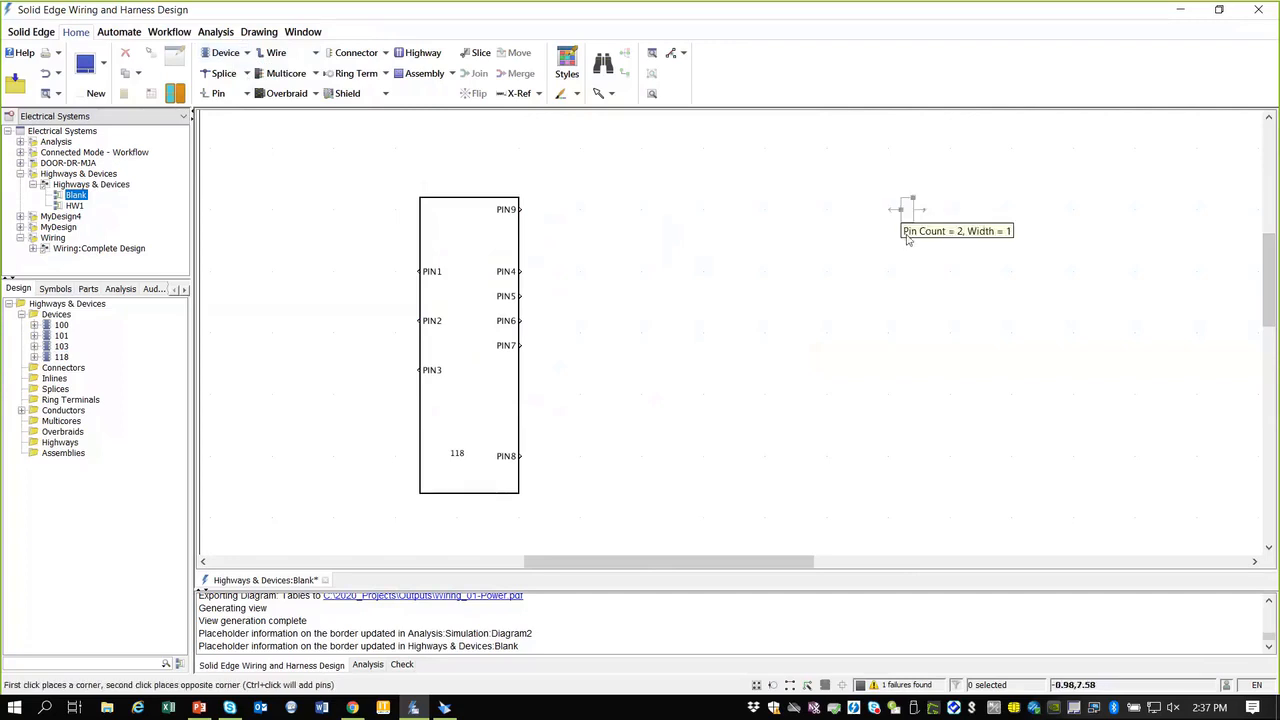
left_click(1011, 533)
scroll(1114, 422, "down", 1)
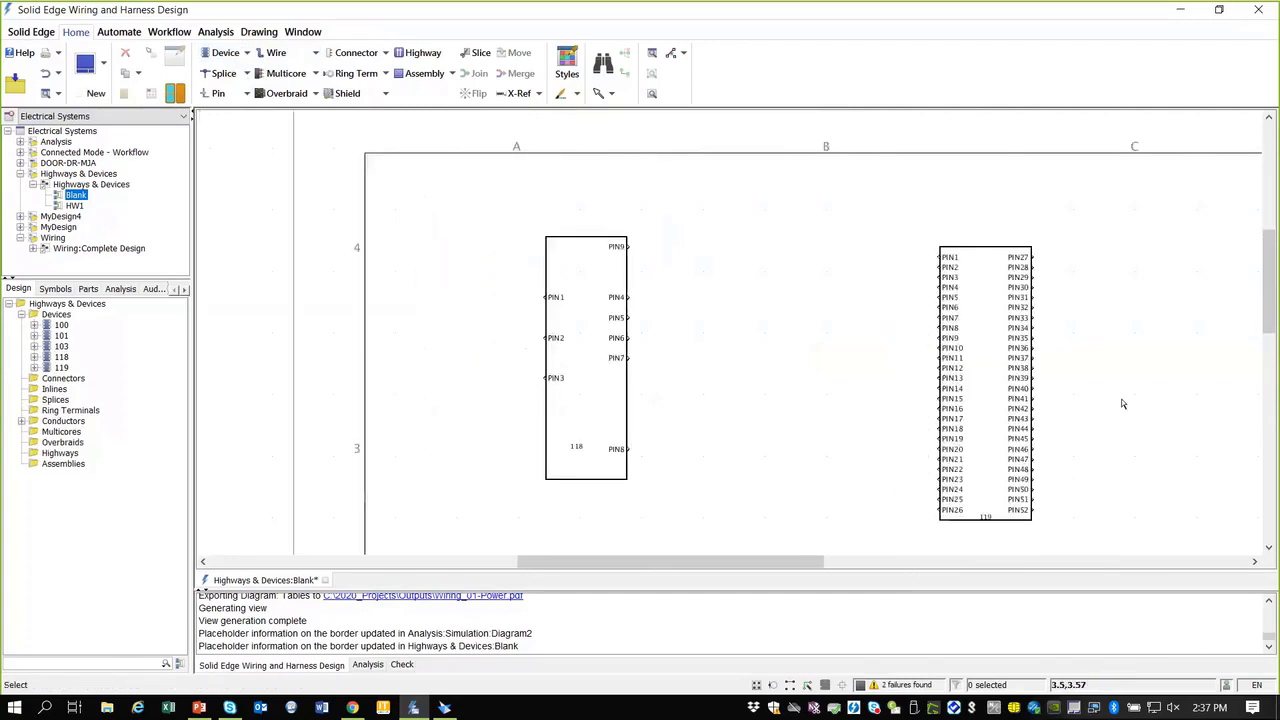
left_click_drag(1270, 306, 1271, 318)
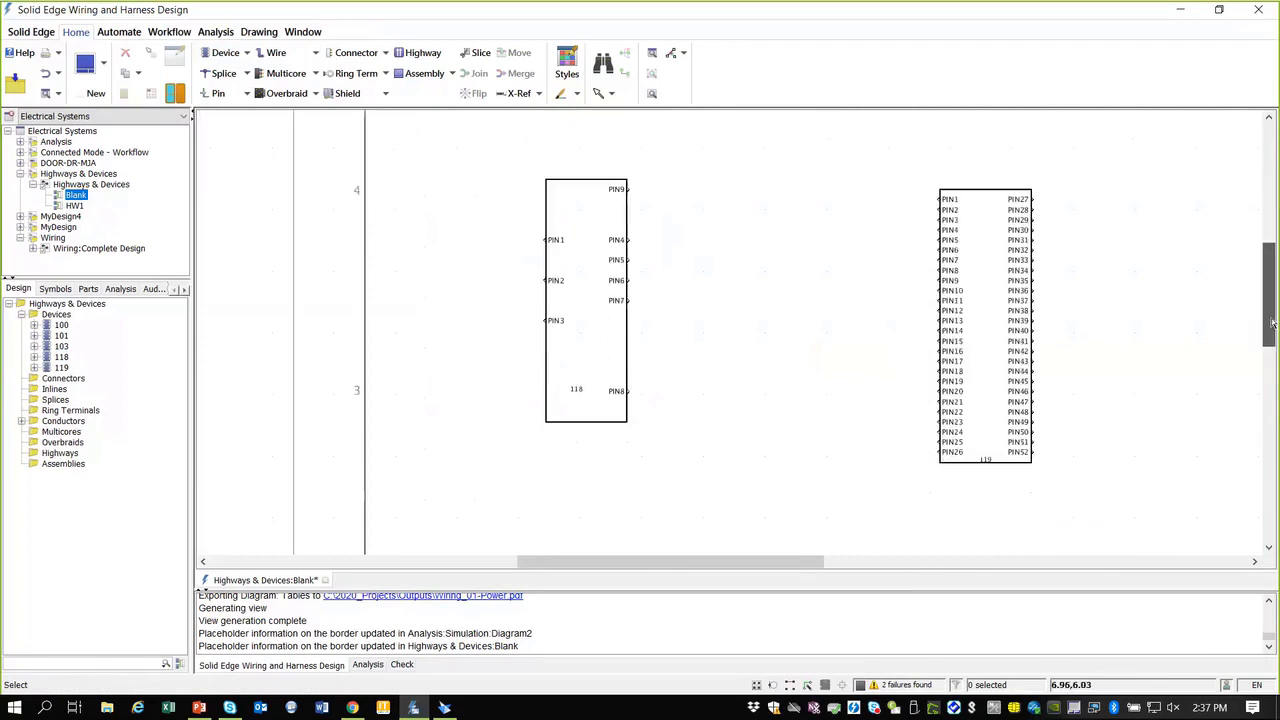
left_click(978, 321)
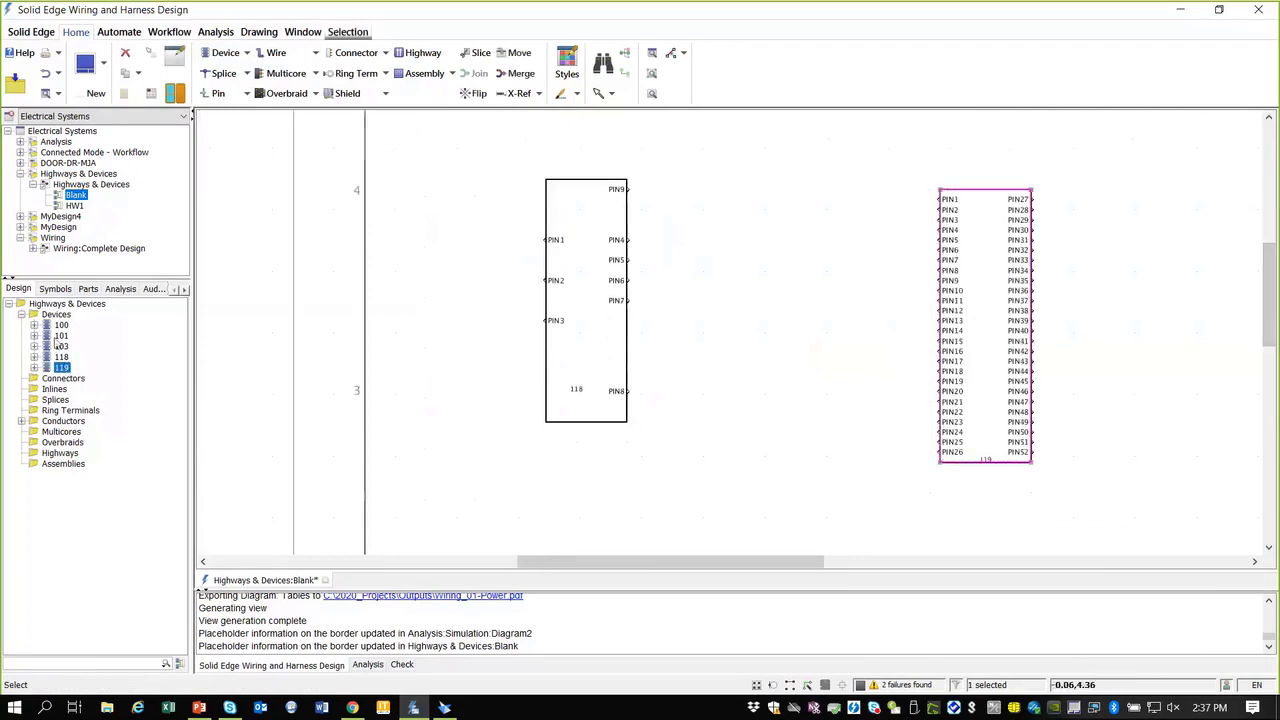
Step: Delete PIN5, PIN9, PIN11, PIN12 and PIN14 from device 119 via the Design tree
left_click(34, 367)
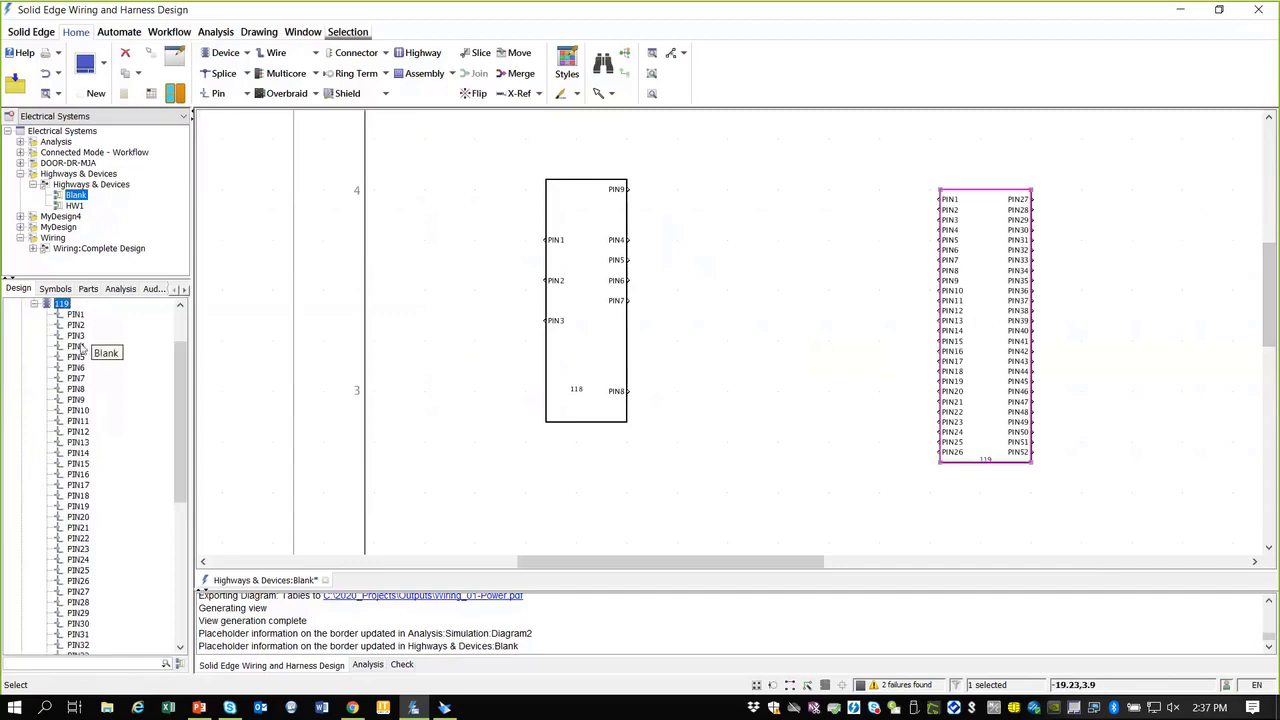
left_click(76, 357)
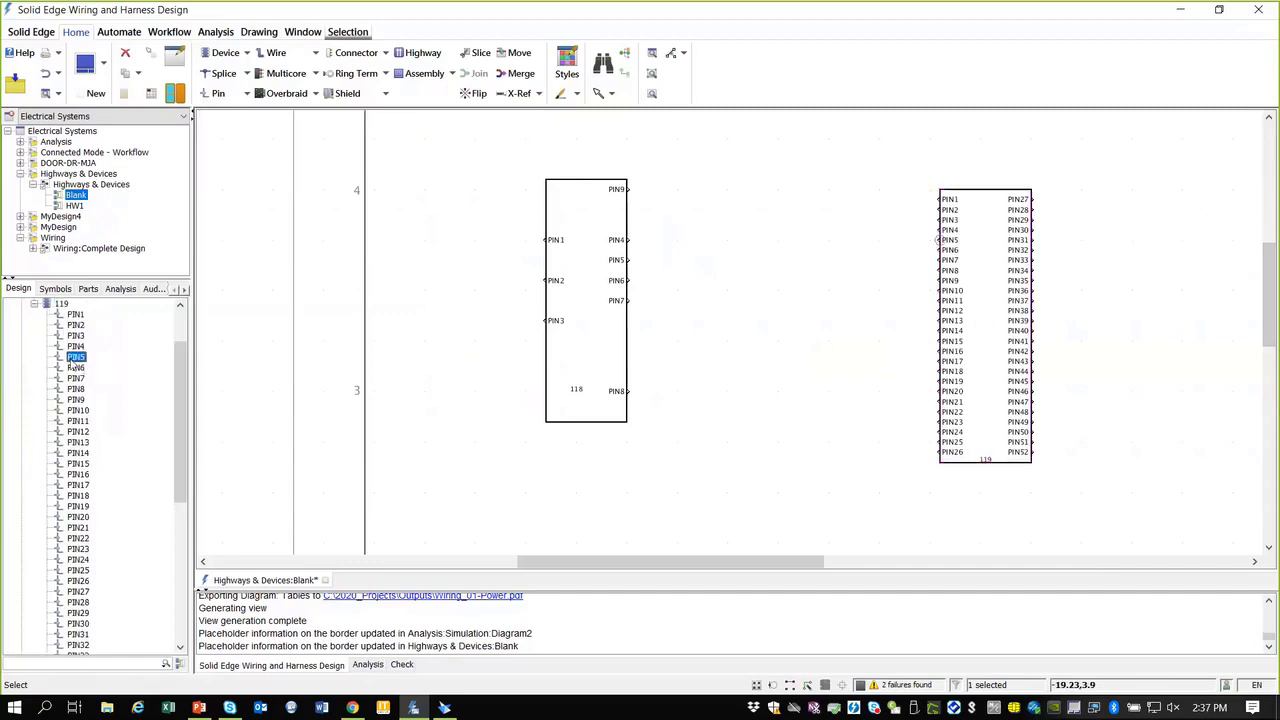
left_click(76, 399, "ctrl")
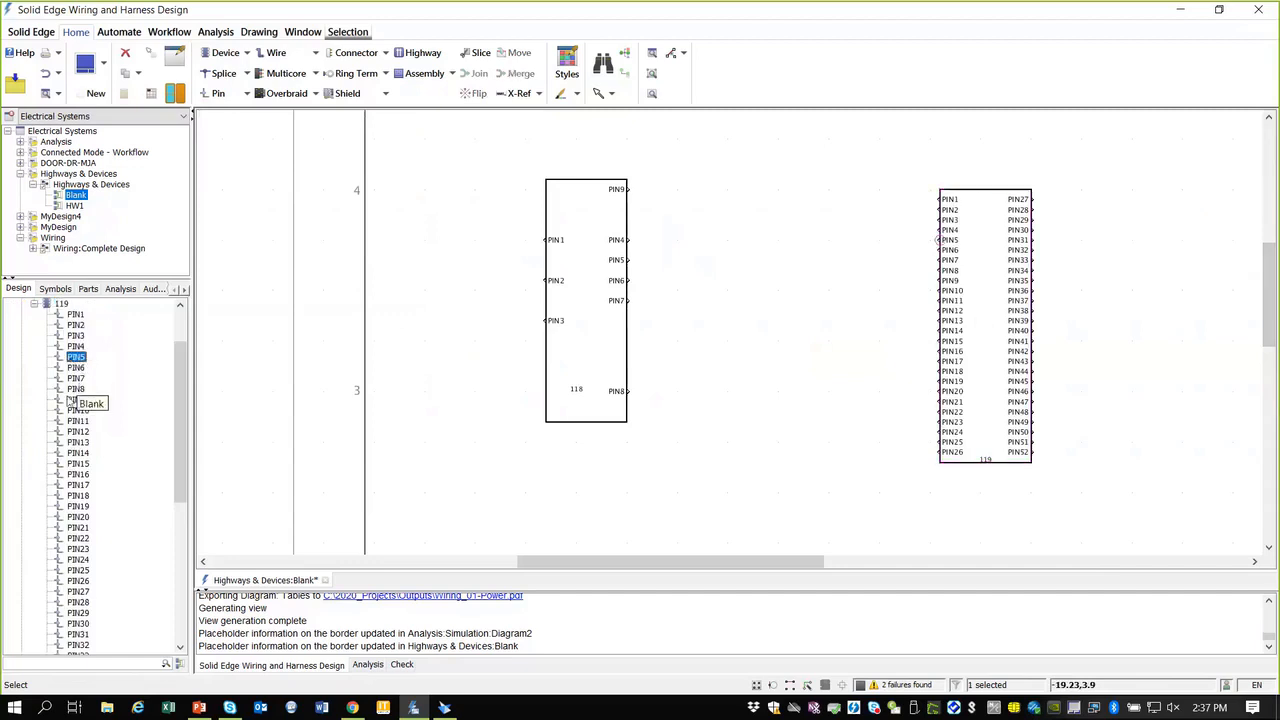
left_click(77, 421, "ctrl")
left_click(77, 431, "ctrl")
left_click(77, 453, "ctrl")
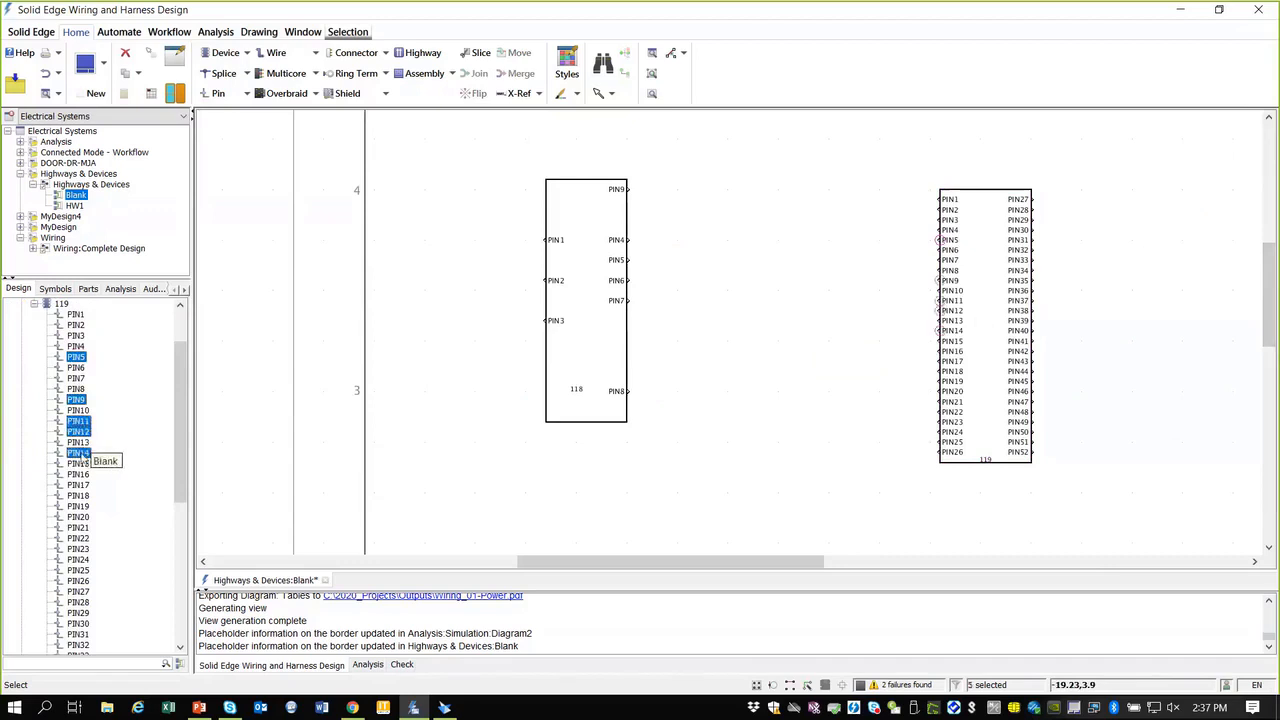
key("Delete")
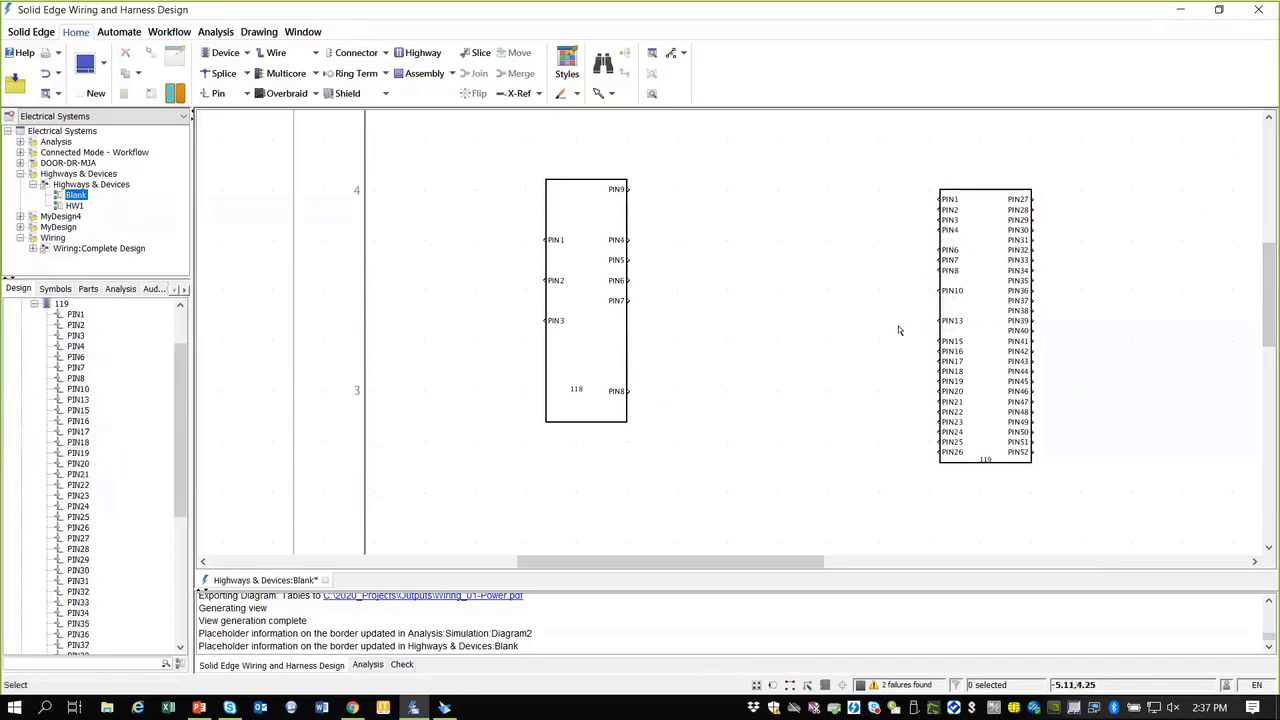
scroll(1122, 373, "up", 3)
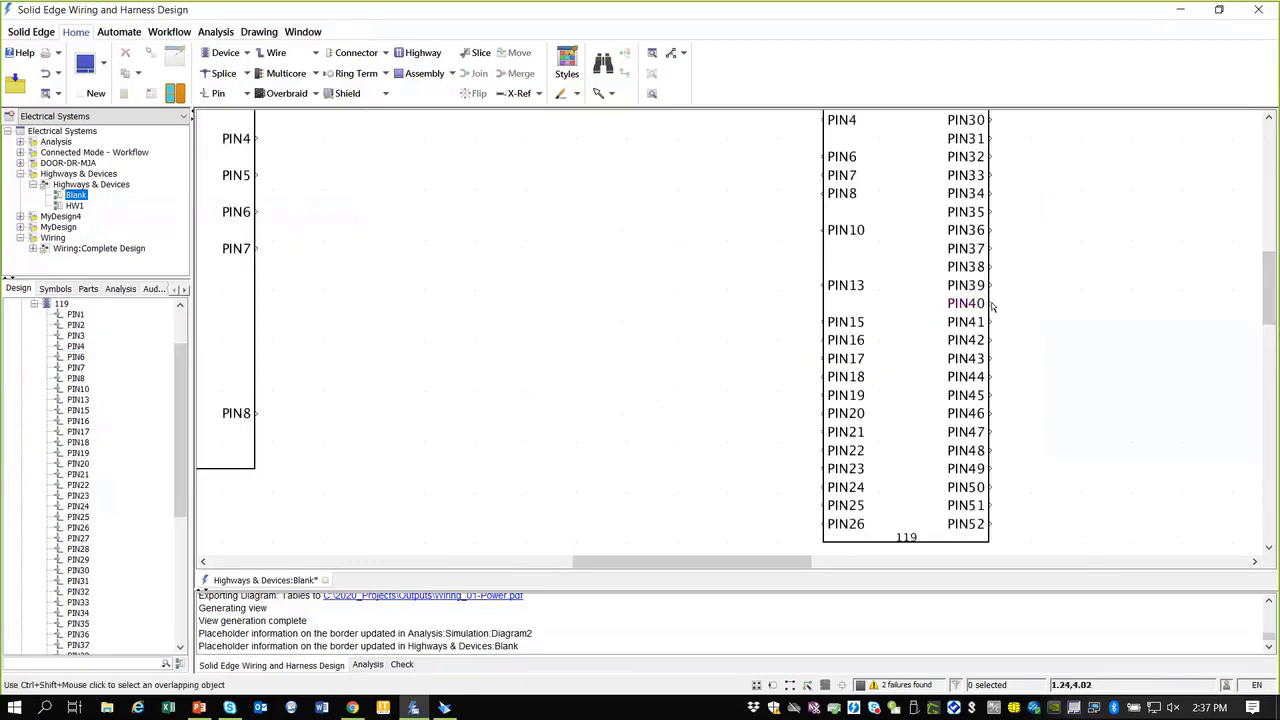
Step: Move PIN40 into PIN16's slot on device 119's left edge, below PIN15
left_click(989, 304)
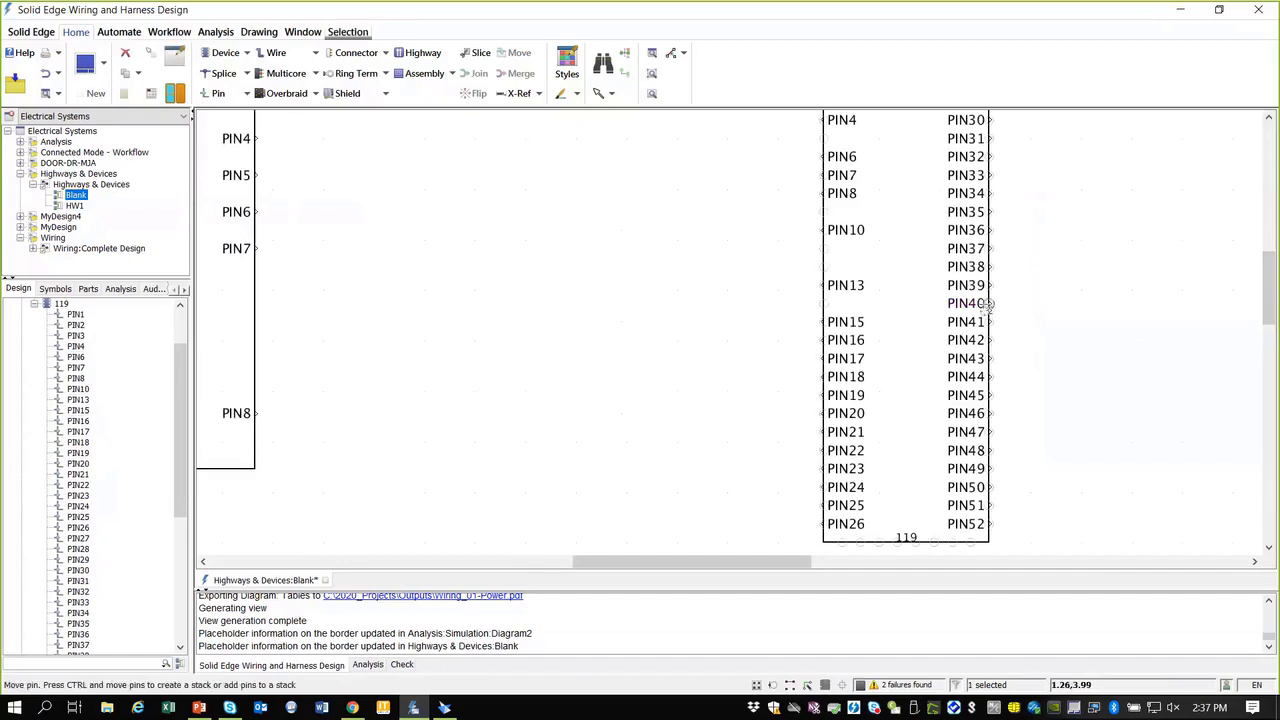
left_click_drag(873, 336, 837, 338)
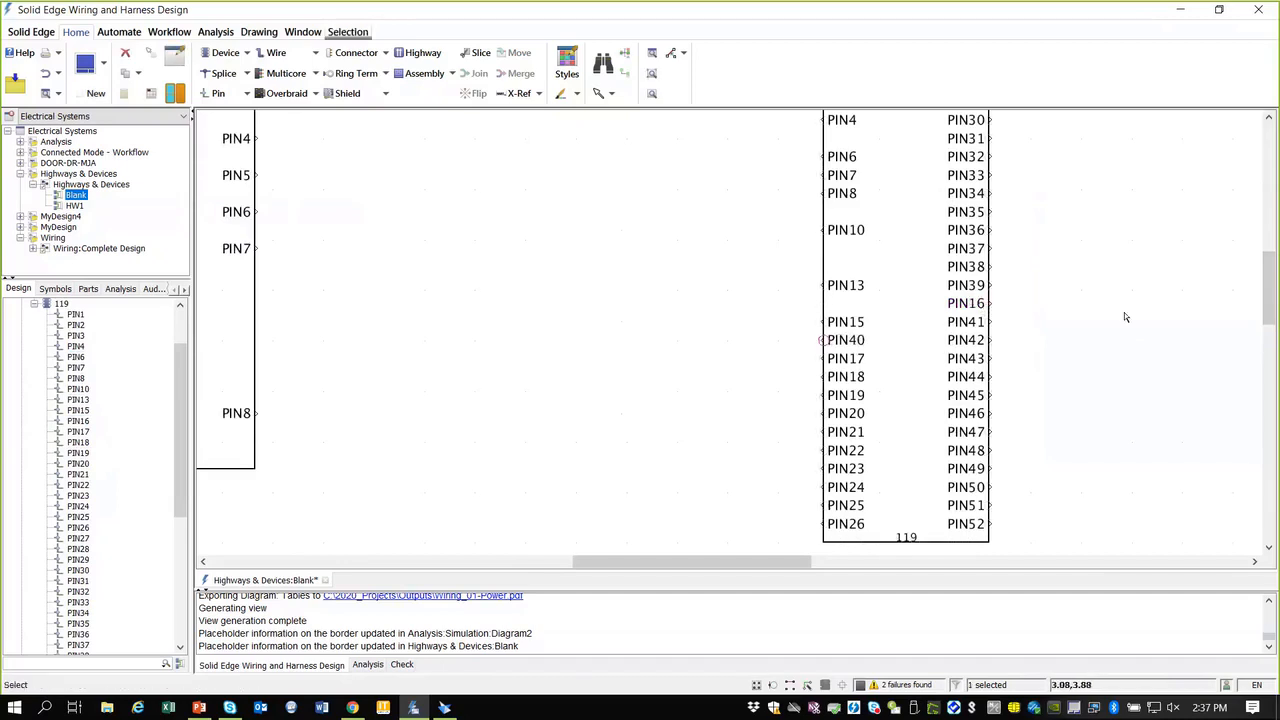
scroll(1099, 350, "down", 4)
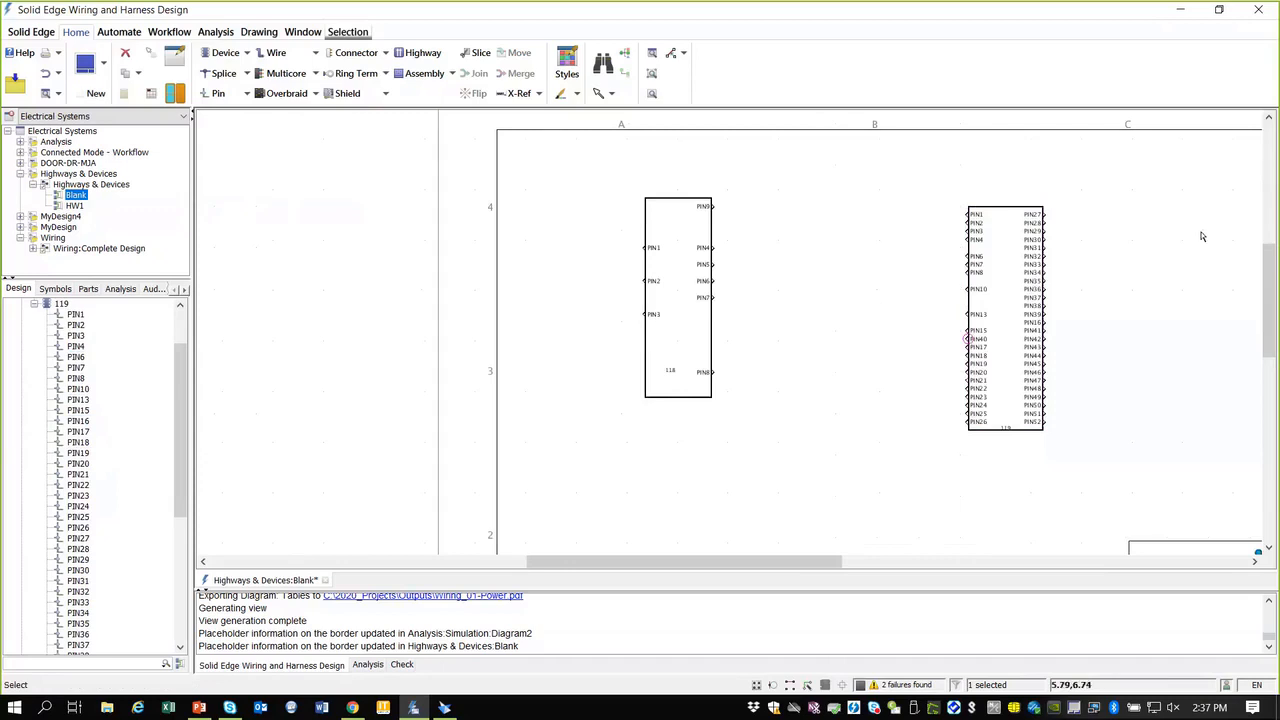
scroll(1200, 237, "up", 1)
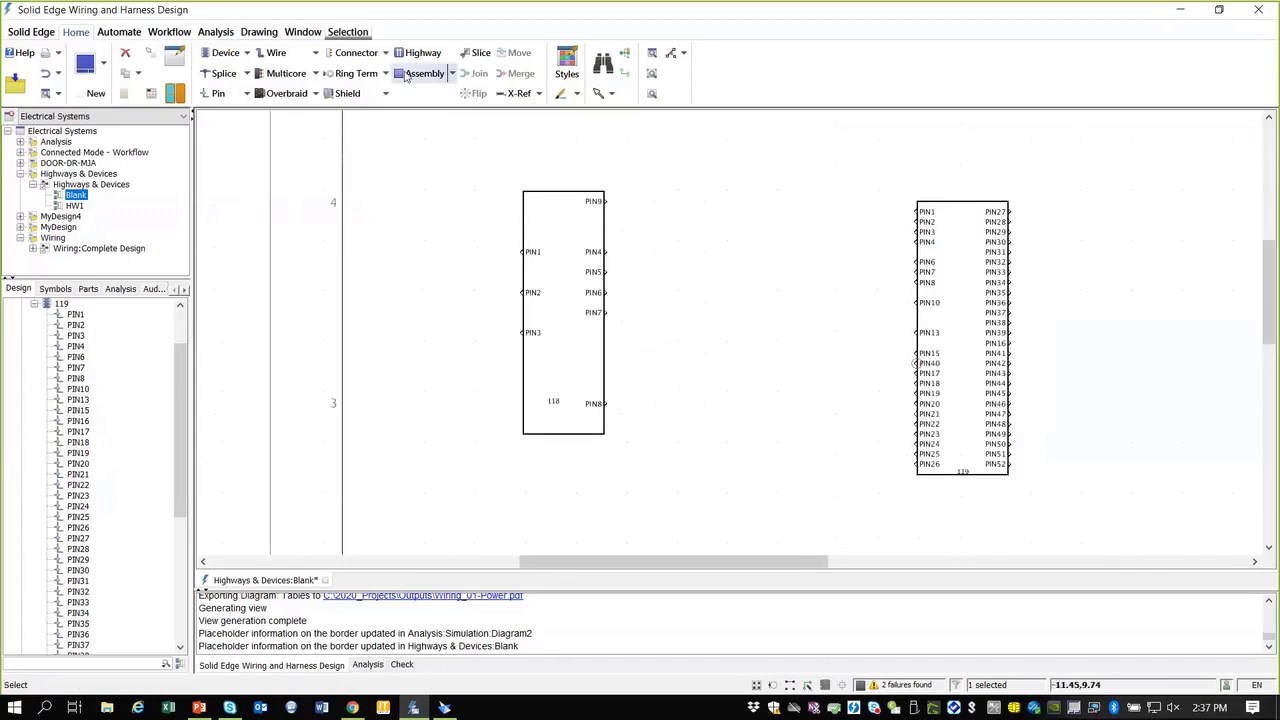
left_click(289, 52)
Step: Multi-connect device 118's PIN4–PIN7 and PIN9 to device 119's PIN3, PIN4, PIN6–PIN8
left_click(314, 55)
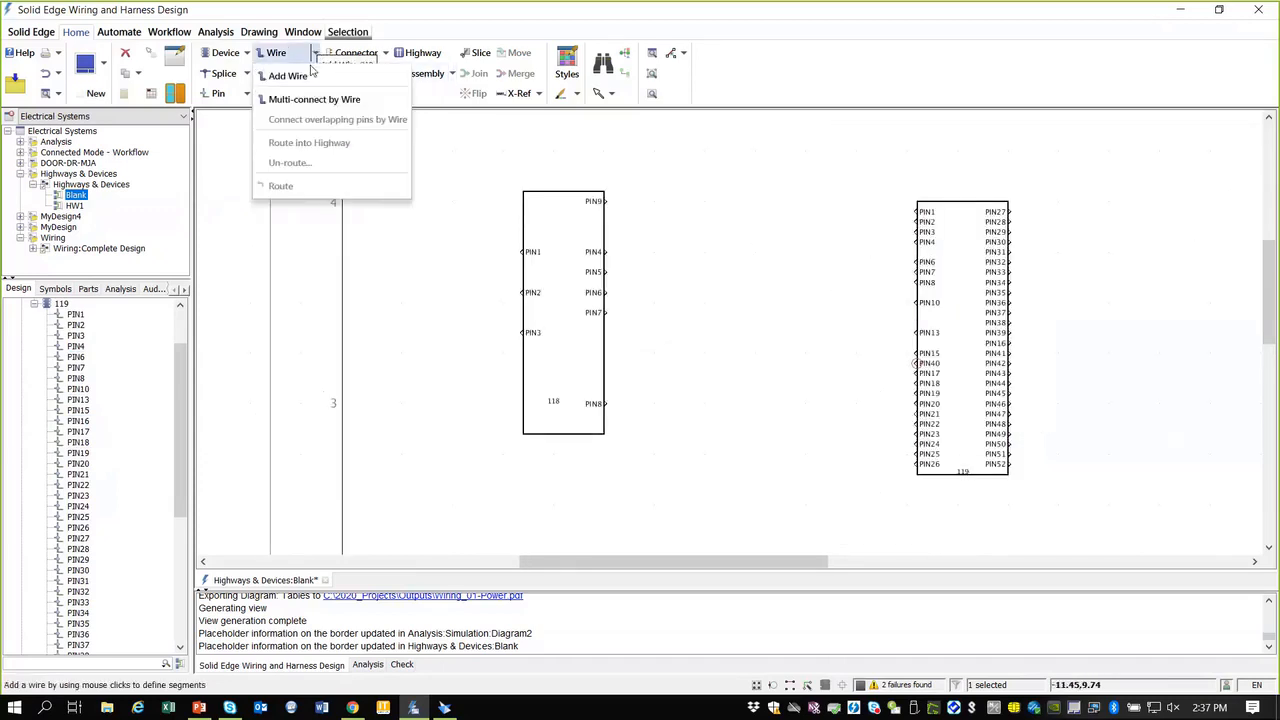
left_click(292, 100)
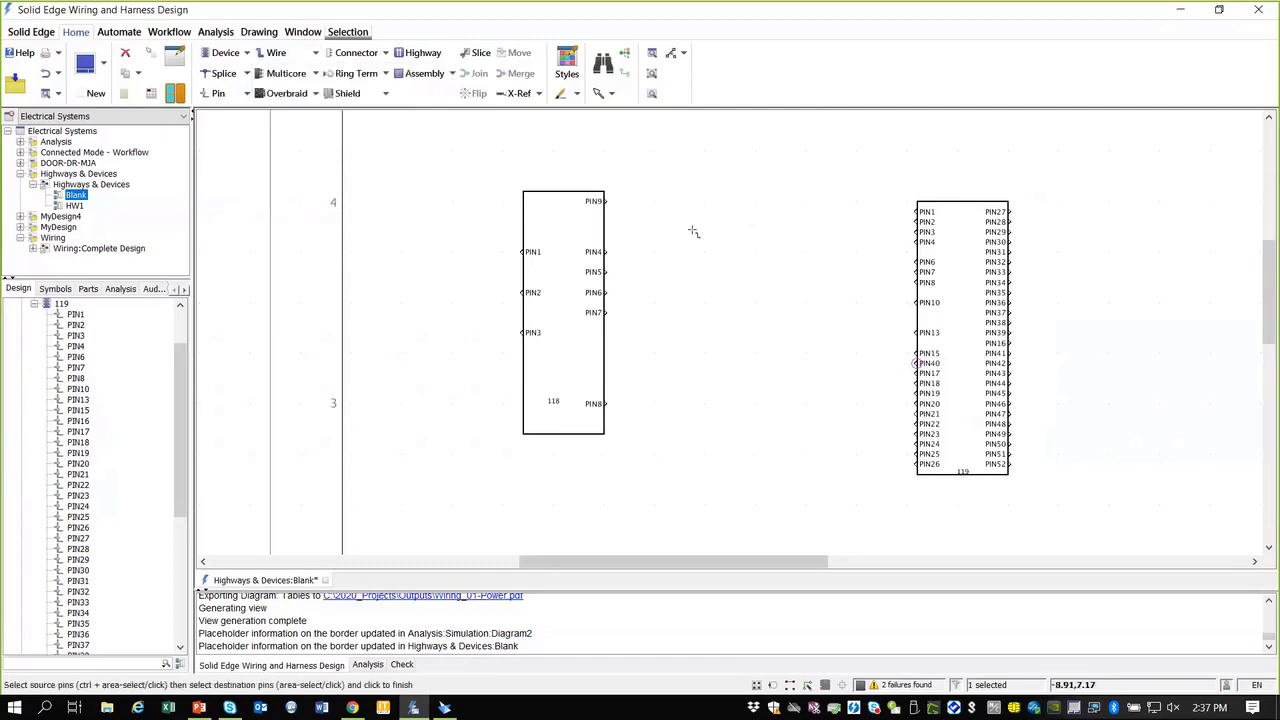
left_click_drag(632, 182, 583, 342)
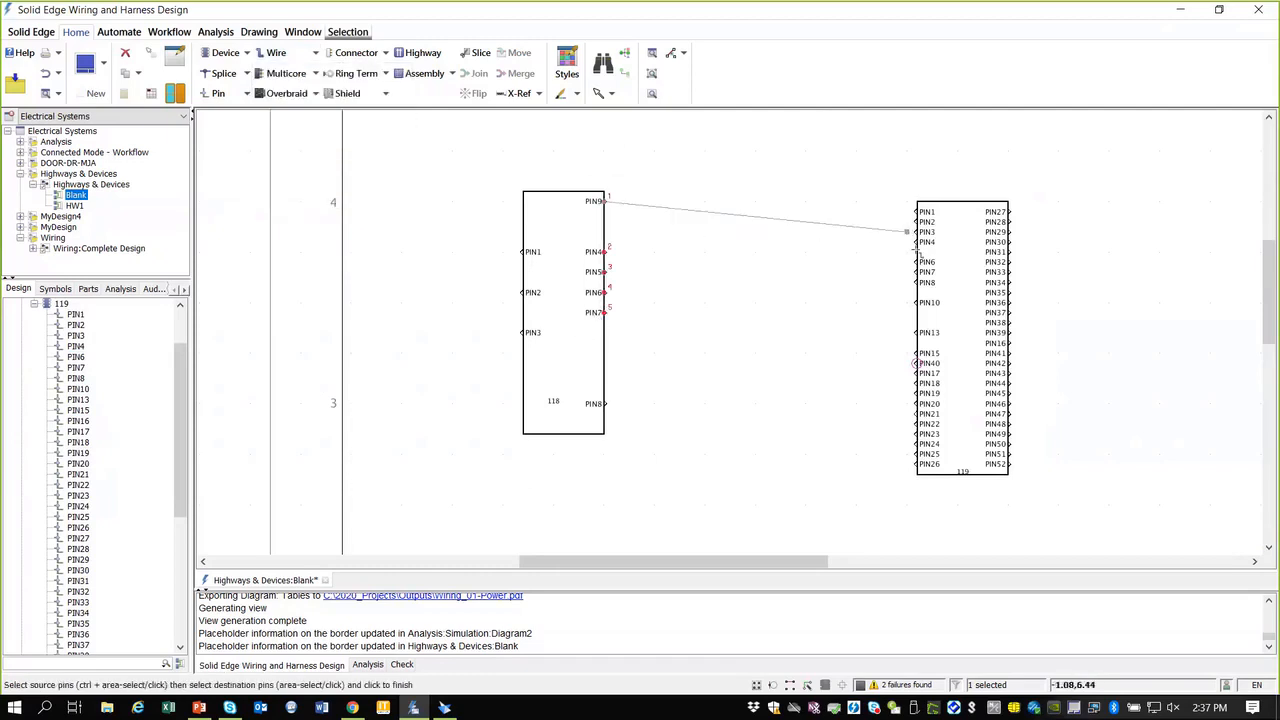
left_click_drag(908, 231, 940, 313)
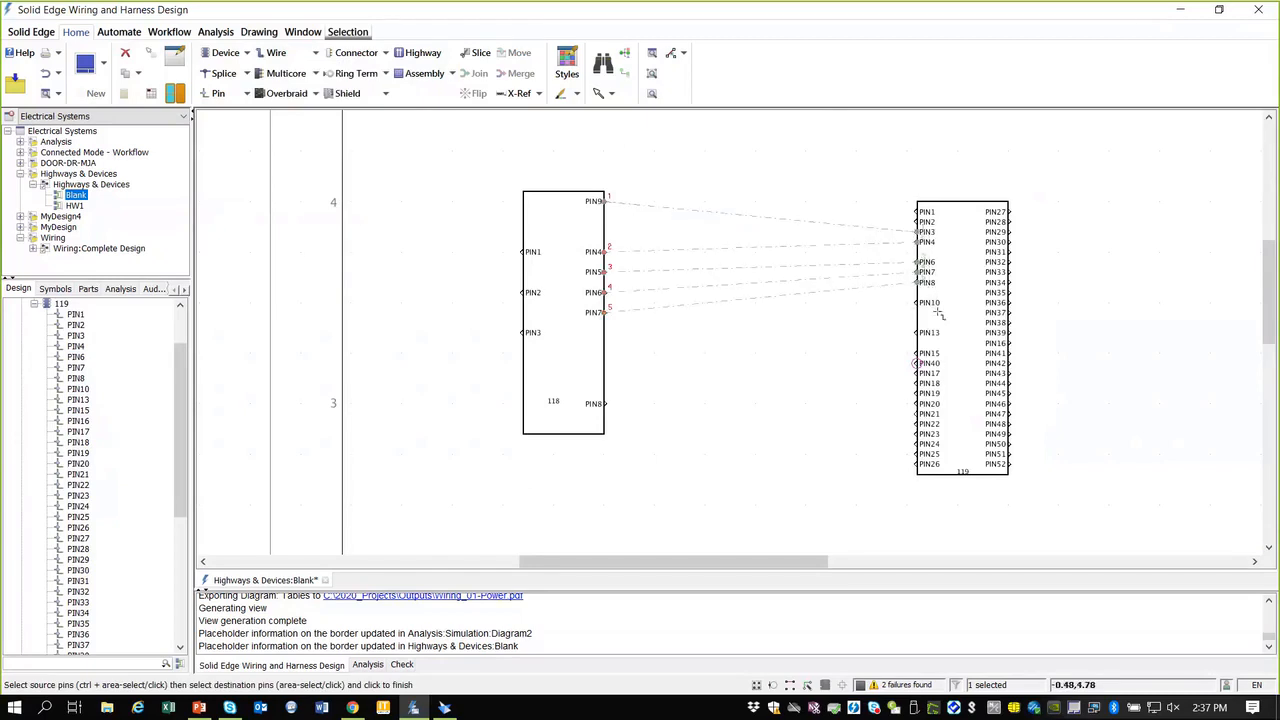
left_click(840, 328)
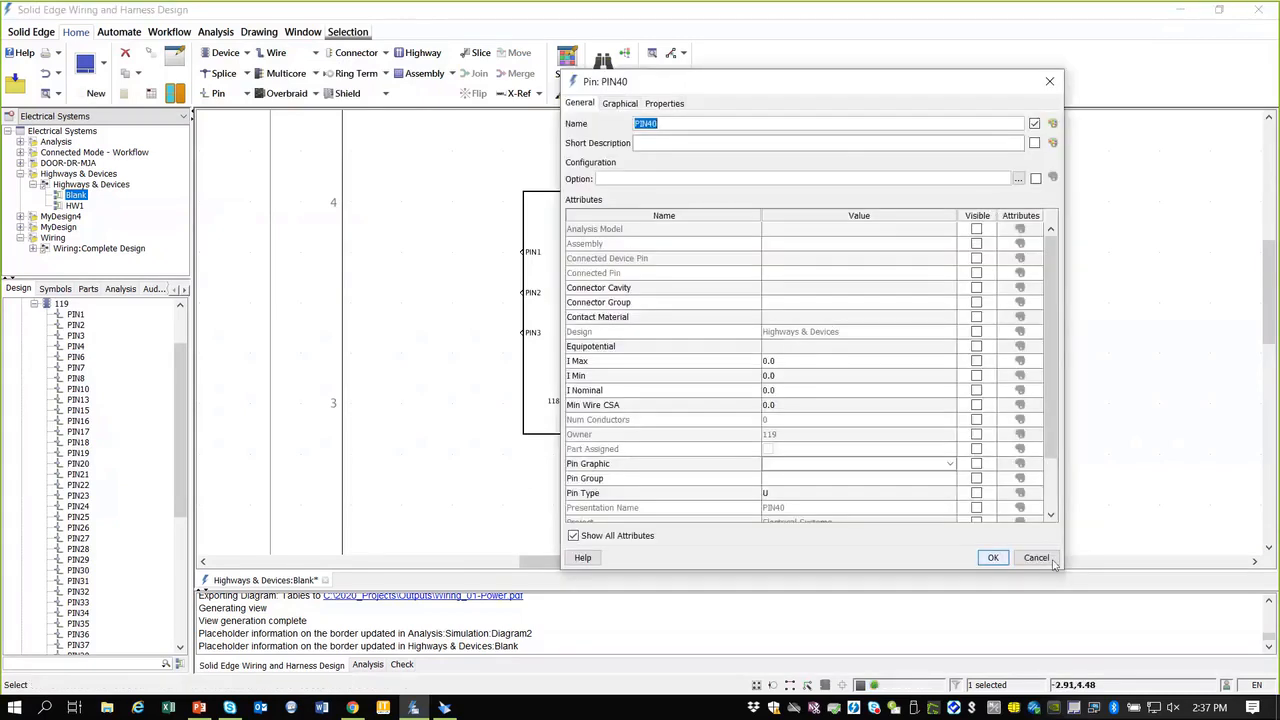
Step: Close the pin properties, keeping the wires, and move device 119 higher
left_click(988, 556)
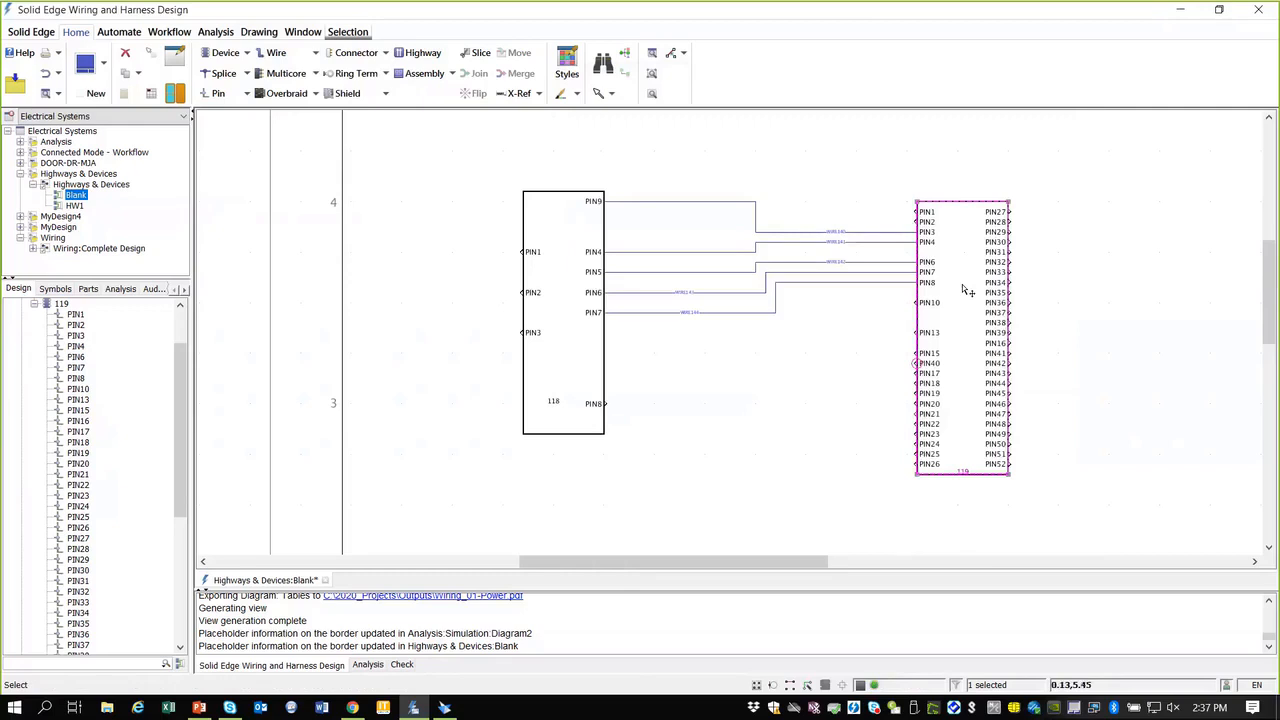
left_click_drag(962, 284, 948, 235)
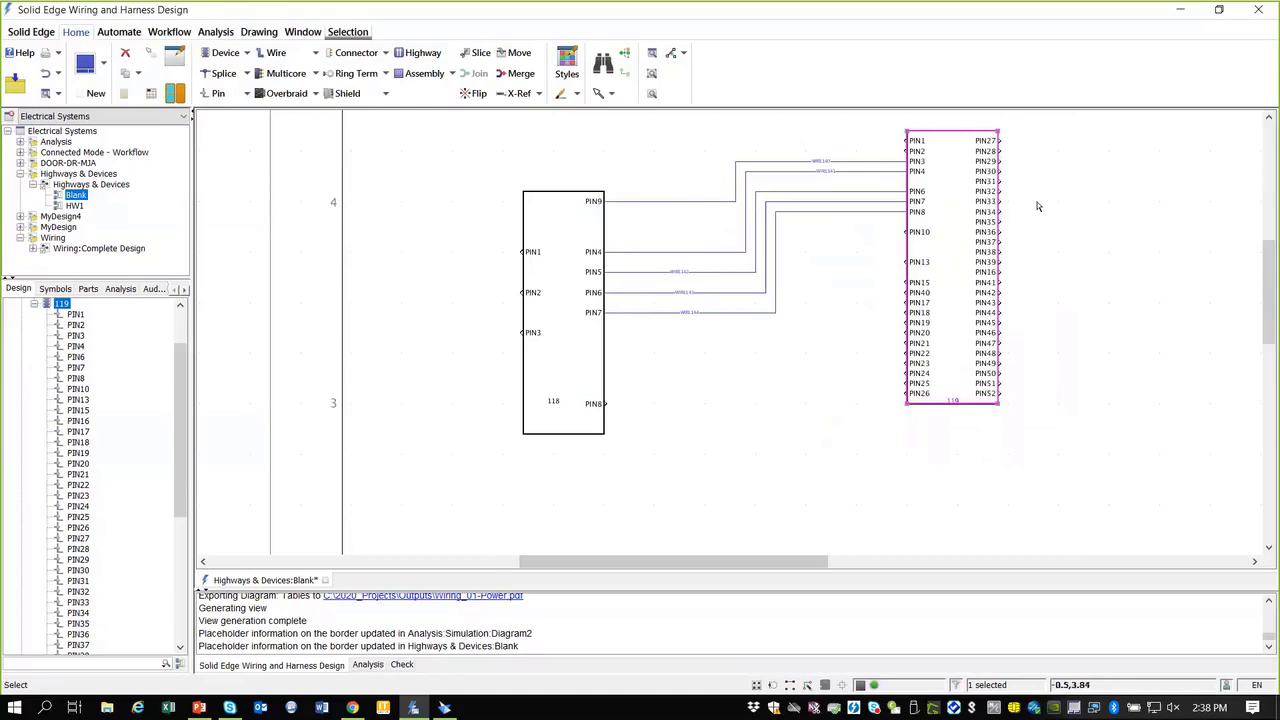
left_click_drag(966, 262, 955, 282)
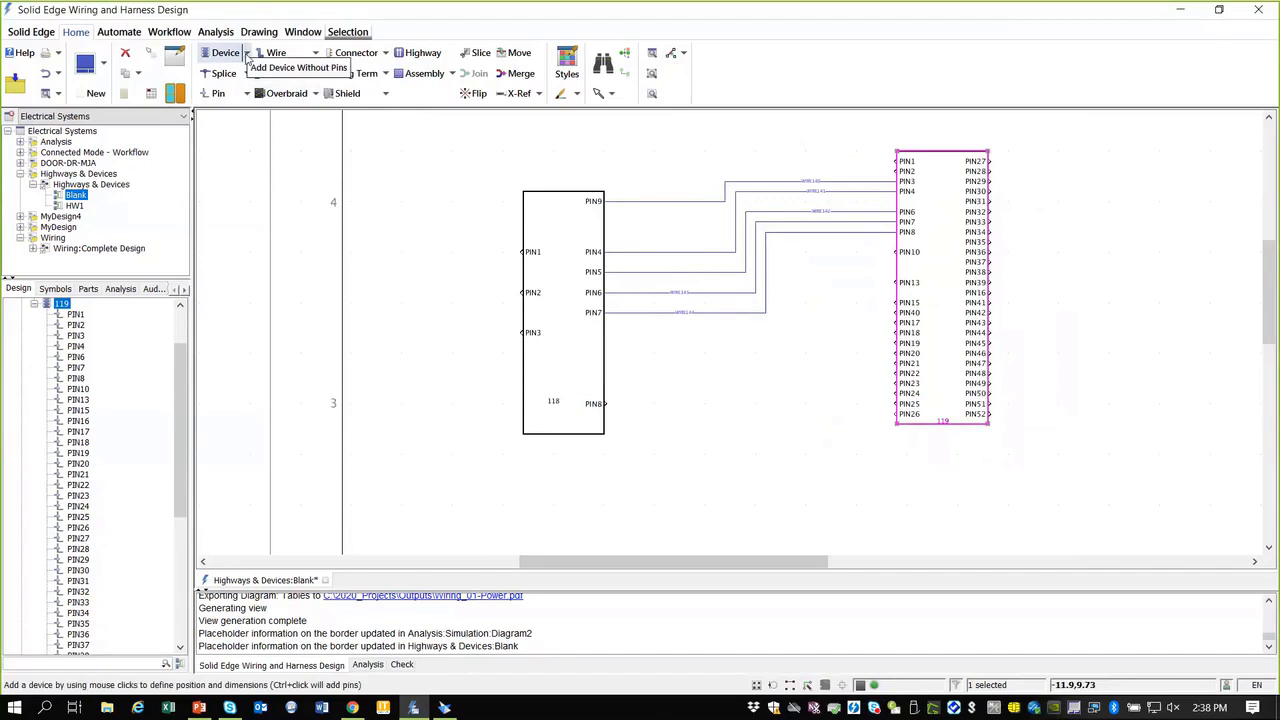
Step: Draw a new device 120 below device 119
left_click(246, 54)
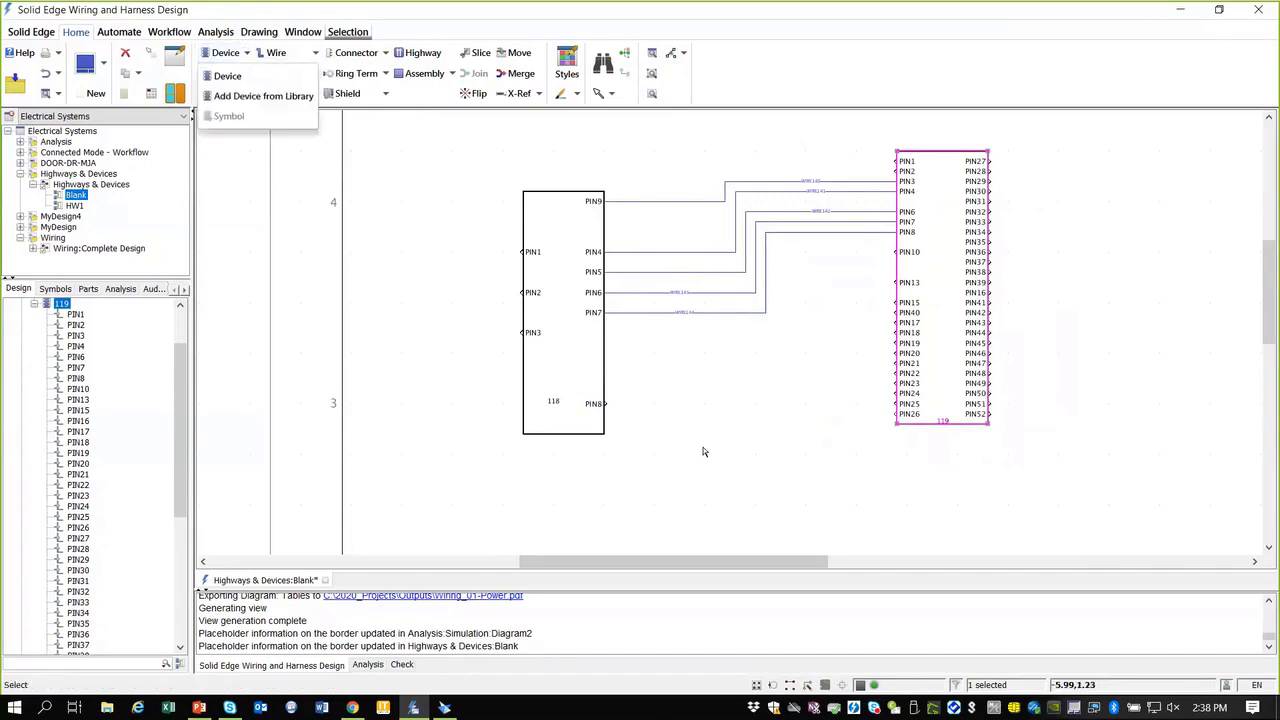
left_click_drag(703, 447, 772, 516)
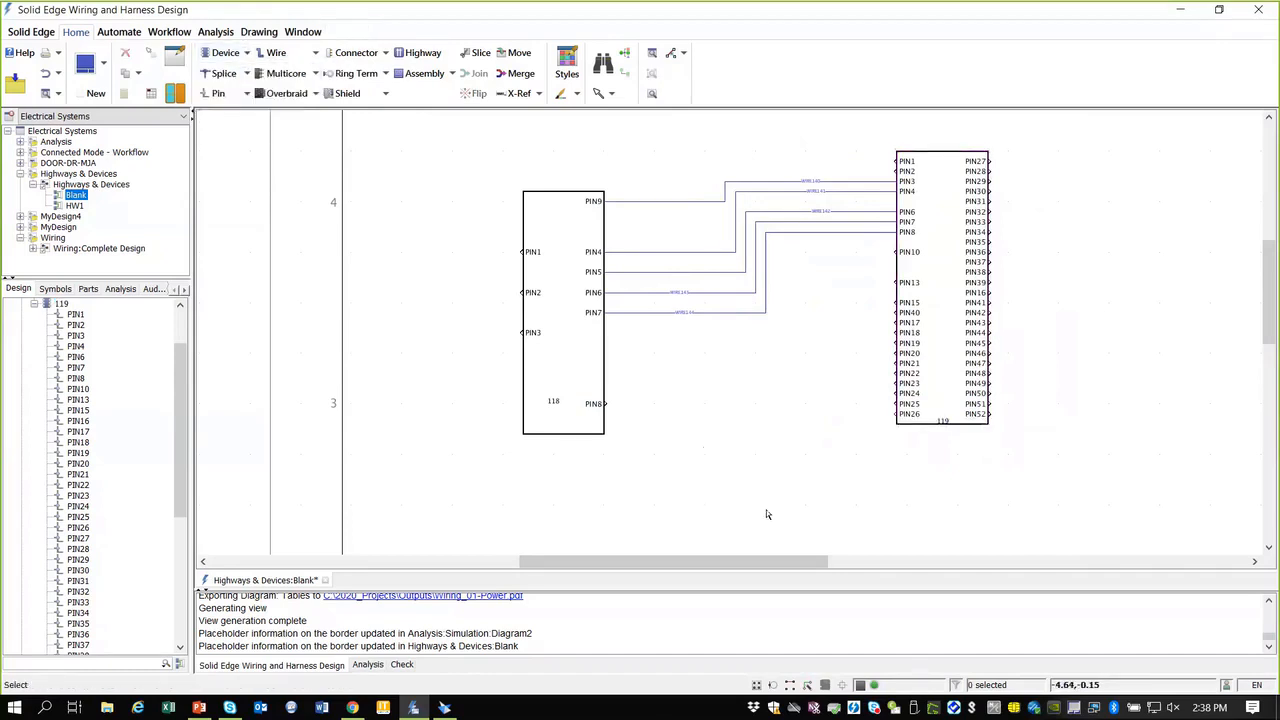
left_click(225, 54)
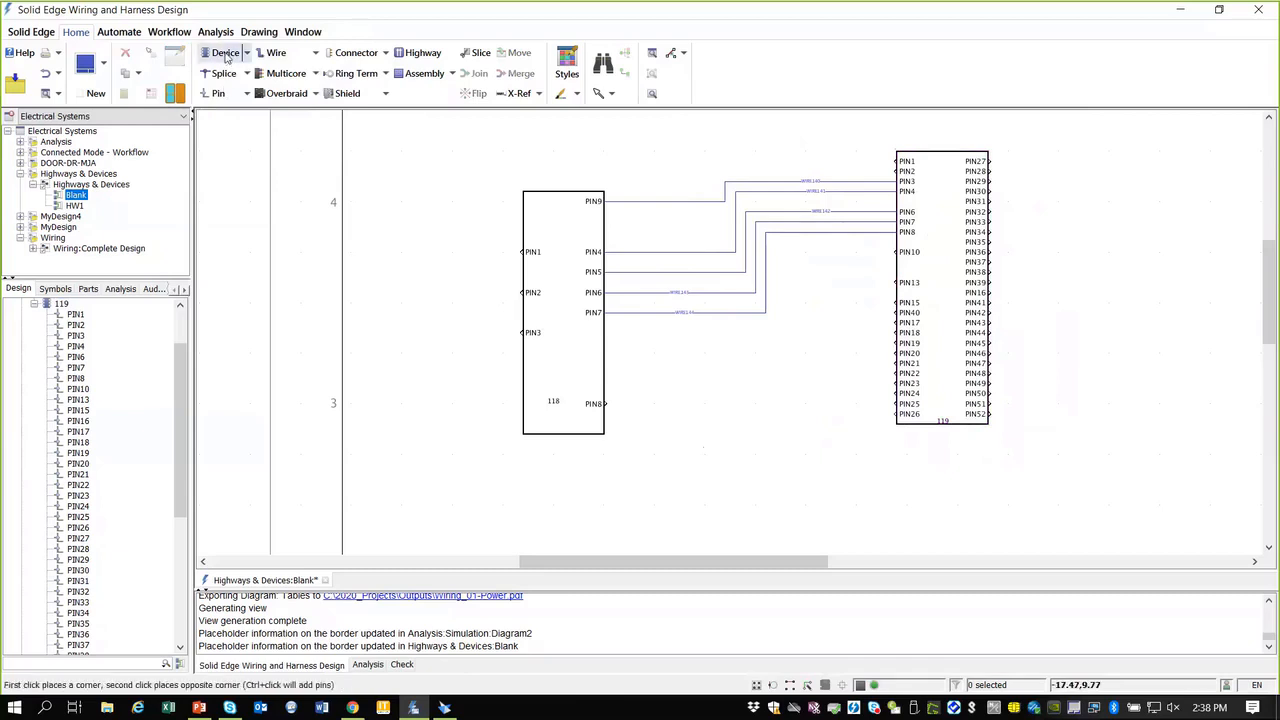
left_click(720, 400)
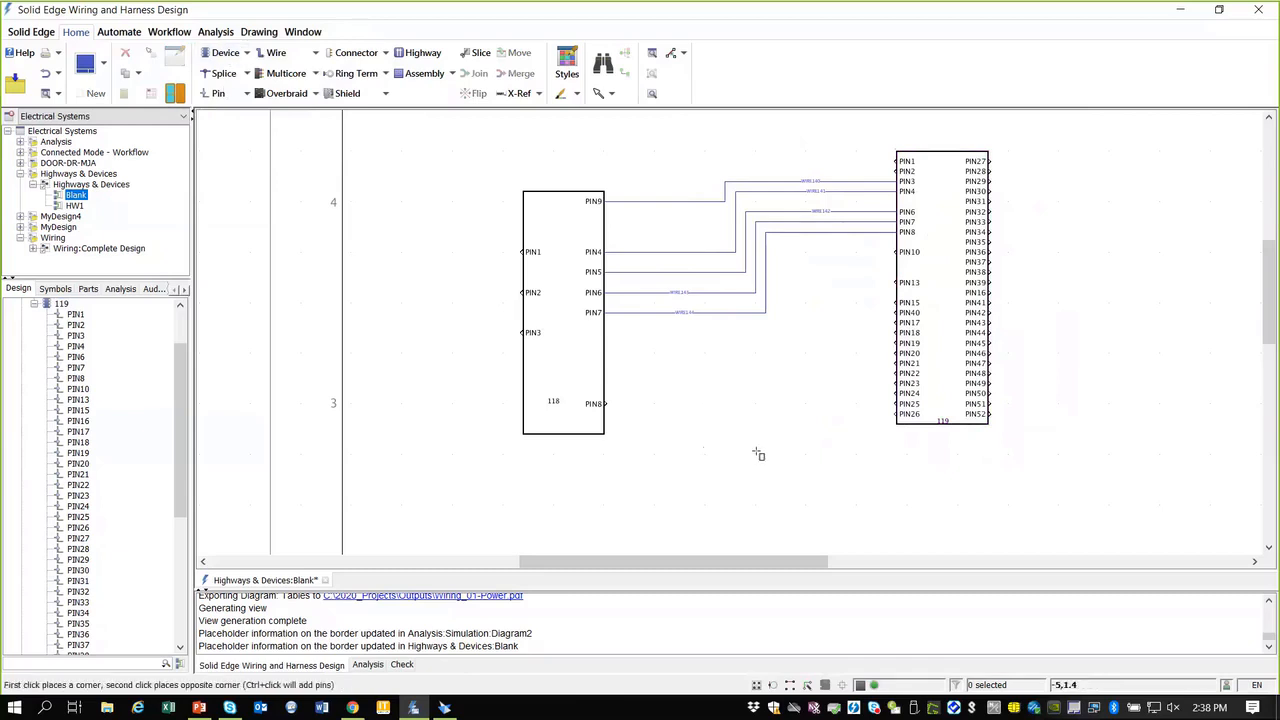
left_click(769, 490)
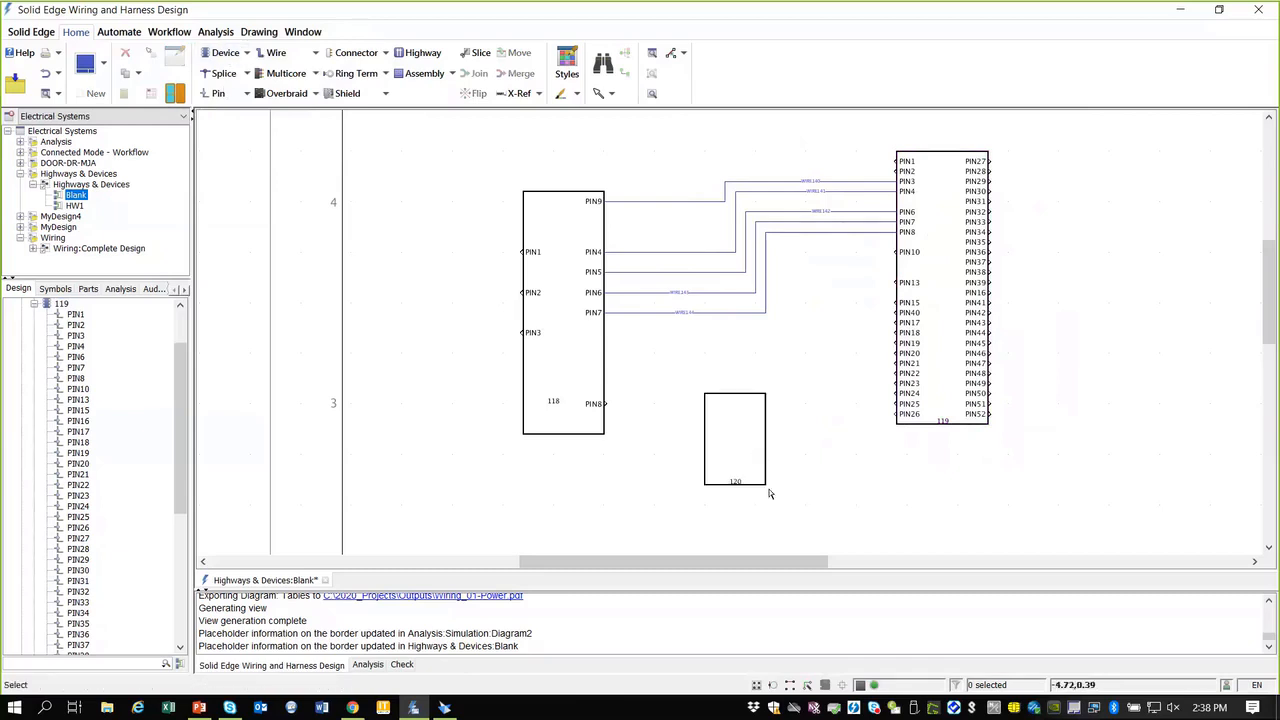
Step: Add PIN1–PIN2 on device 120's left edge and PIN3–PIN5 on its right edge
right_click(735, 441)
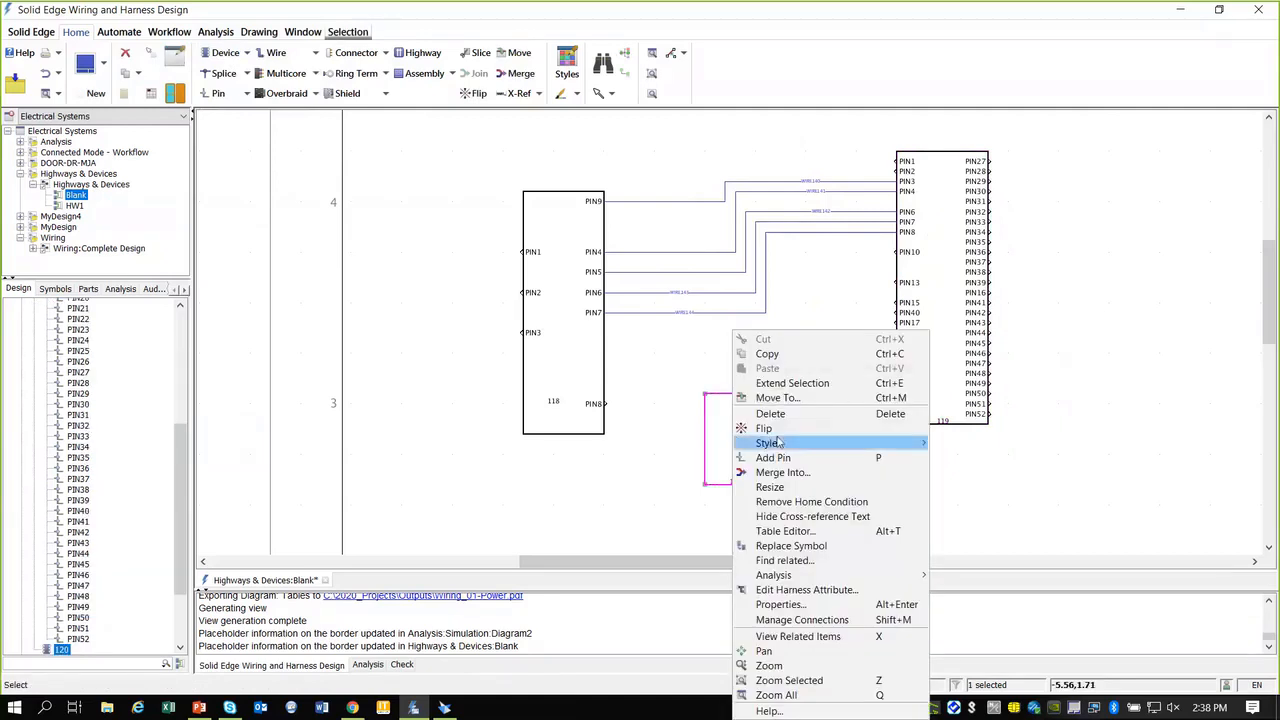
mouse_move(777, 448)
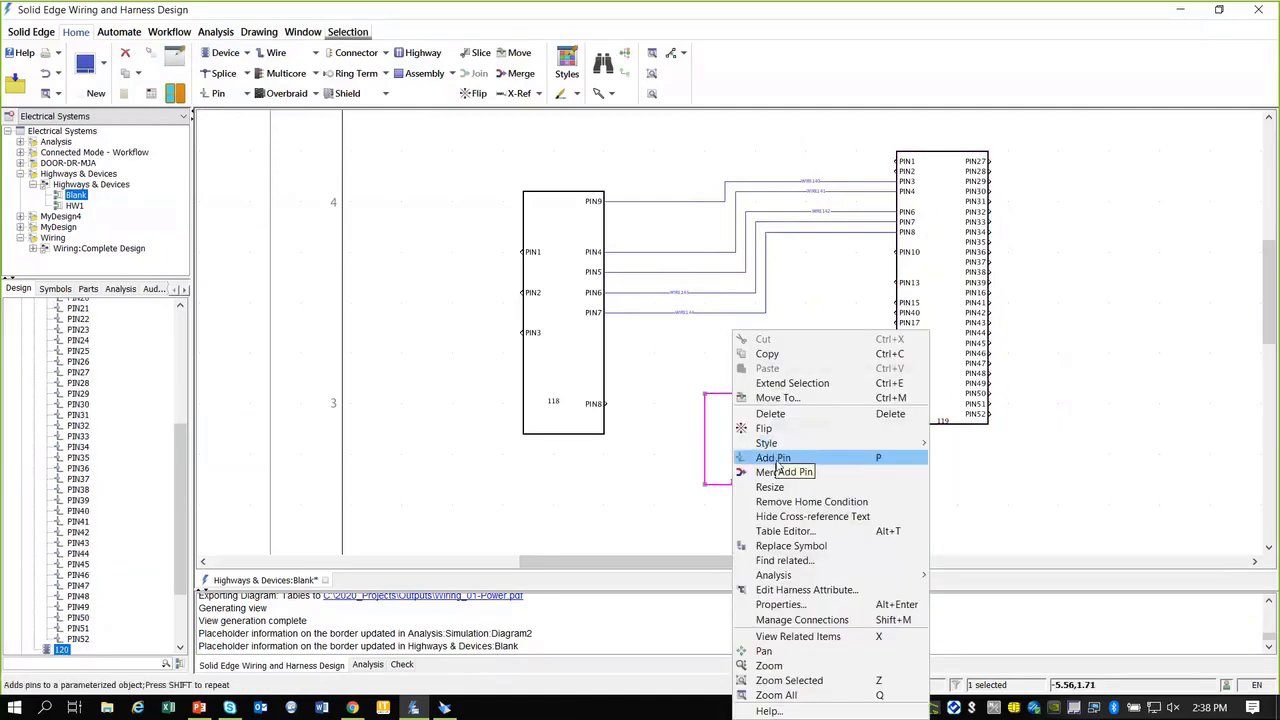
left_click(773, 457)
left_click(707, 428)
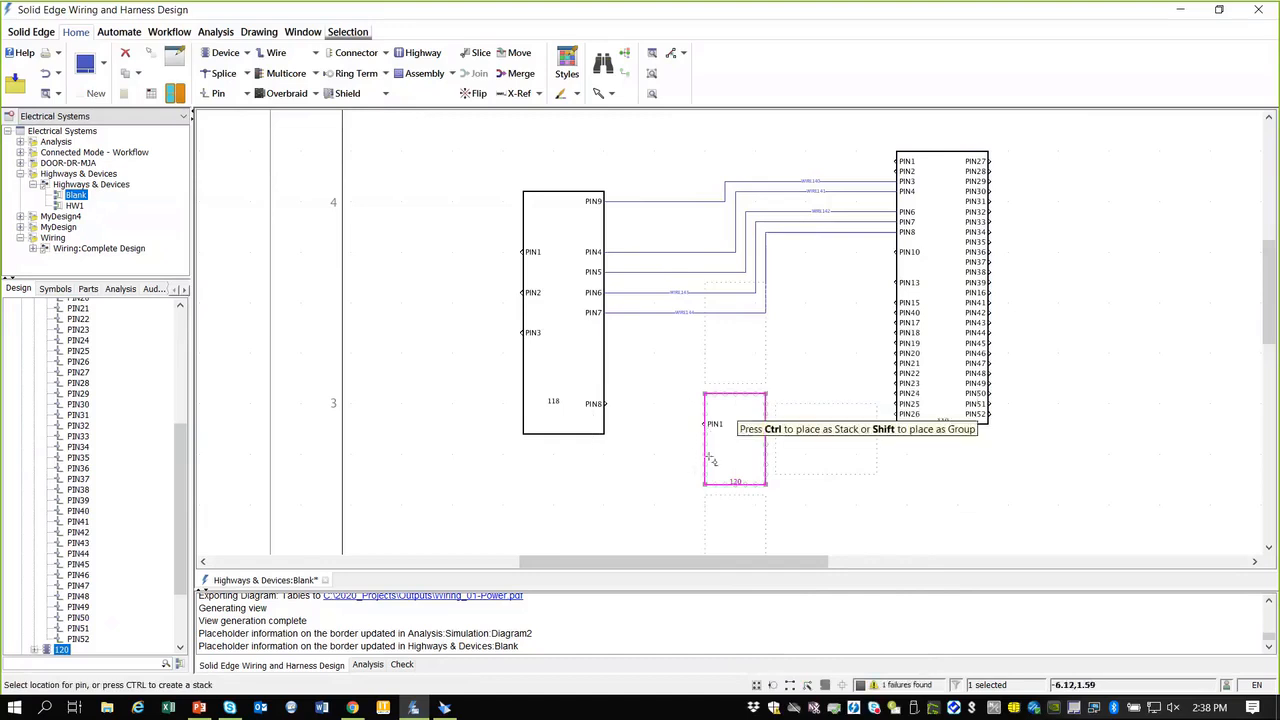
left_click(706, 455)
left_click(767, 414)
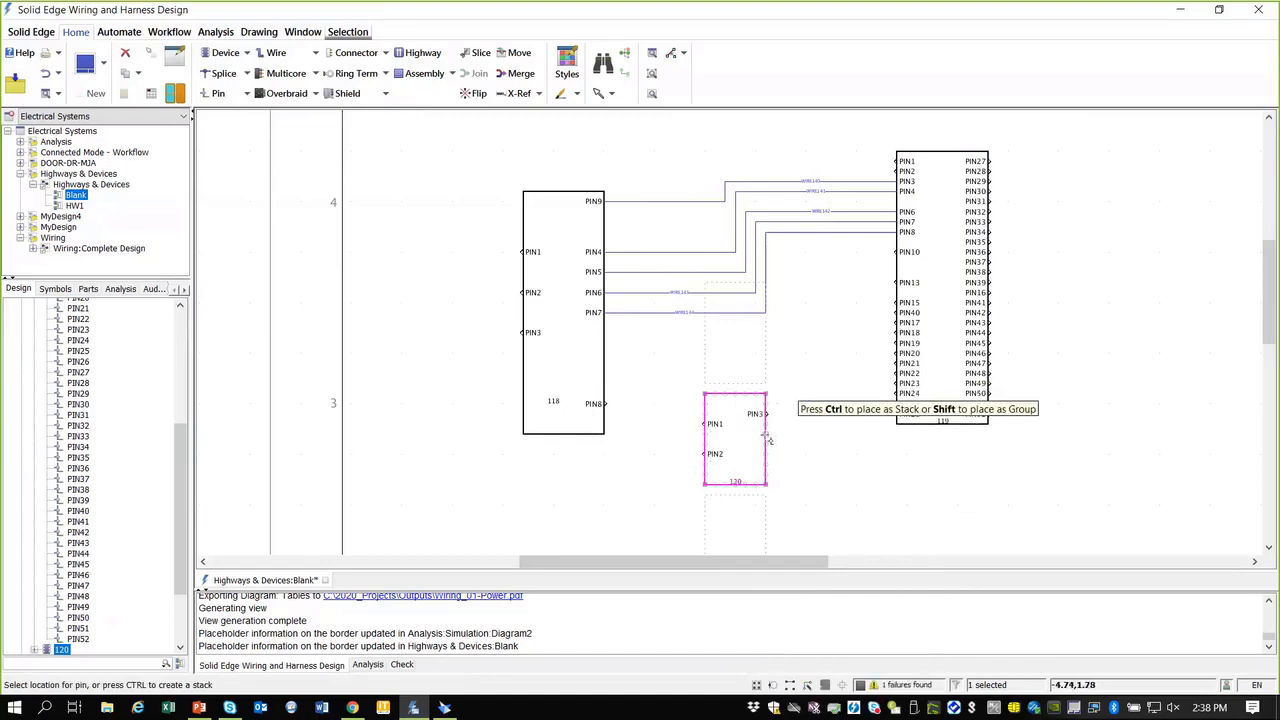
left_click(766, 443)
left_click(808, 480)
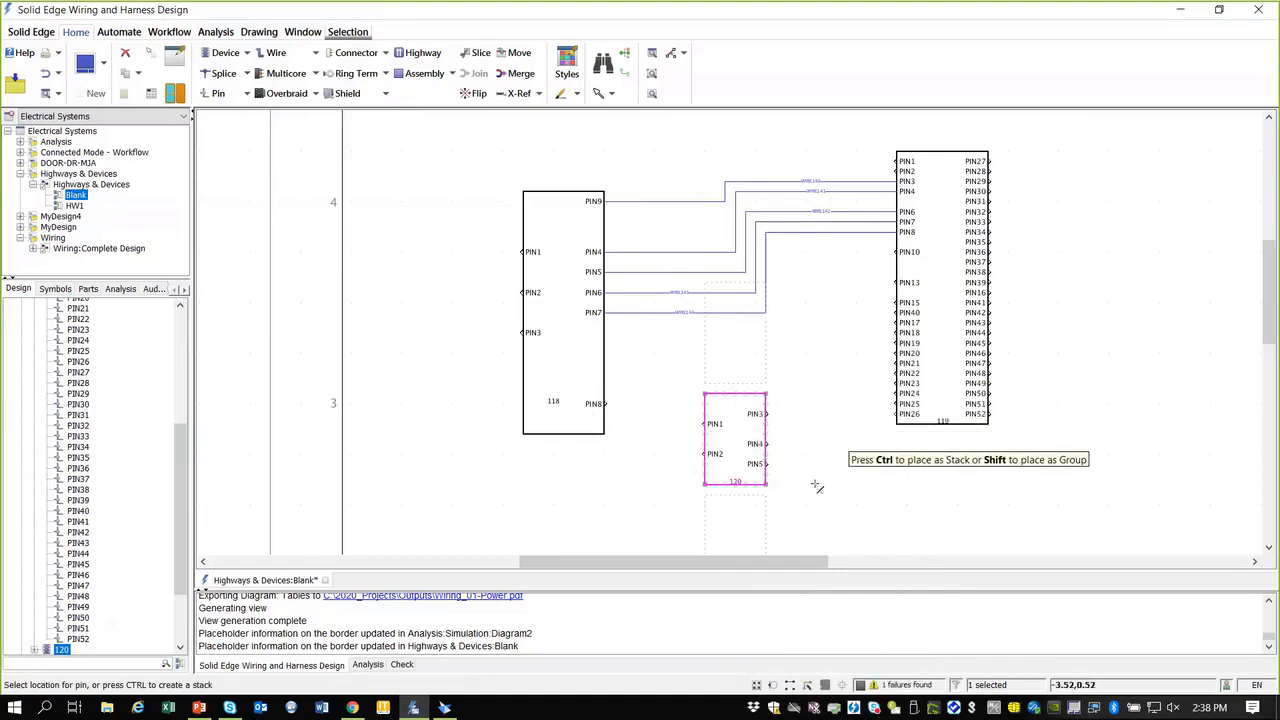
key("Escape")
key("Escape")
Step: Move device 120 to the right of device 119
scroll(798, 435, "up", 1)
scroll(798, 435, "down", 2)
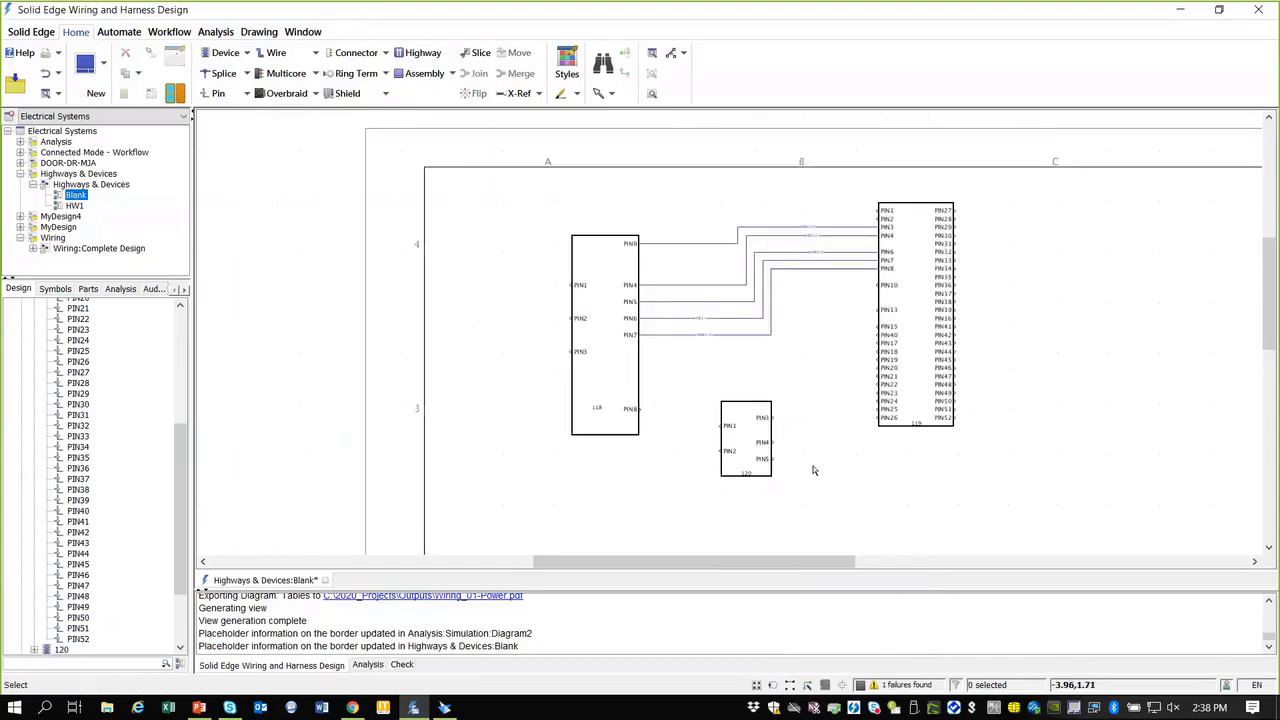
scroll(815, 466, "up", 1)
left_click_drag(722, 430, 1076, 424)
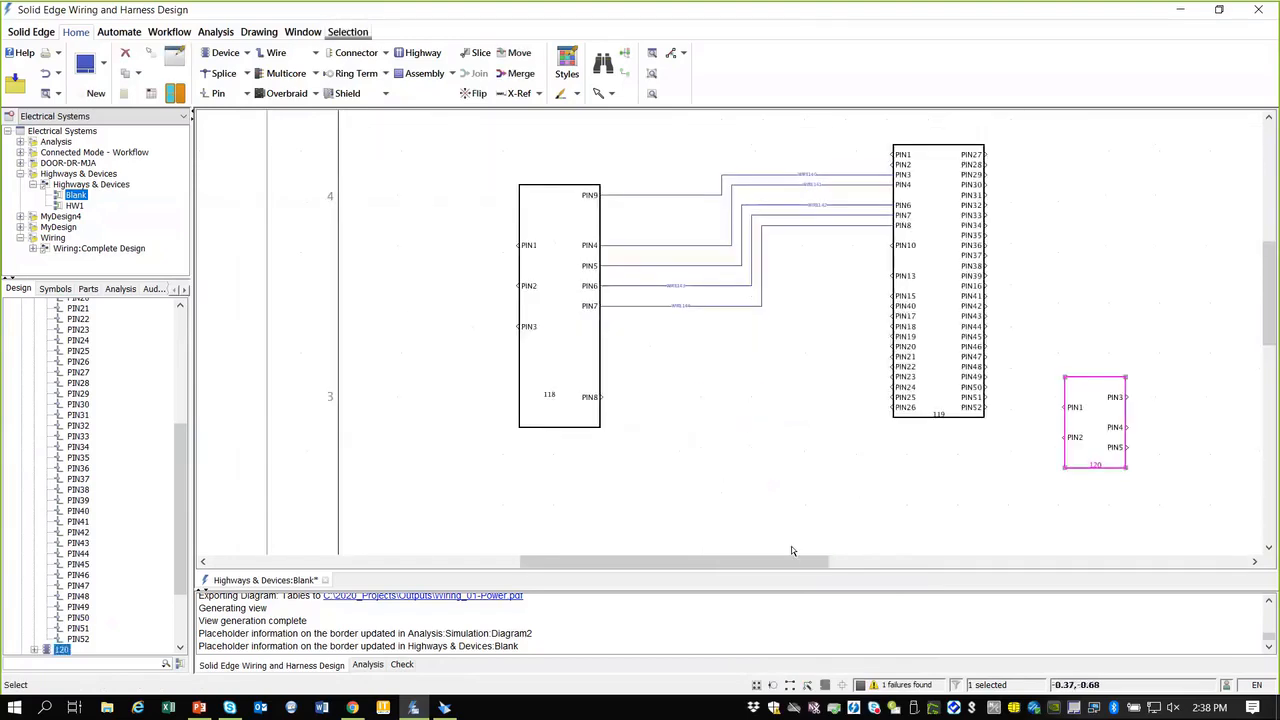
left_click_drag(789, 562, 906, 563)
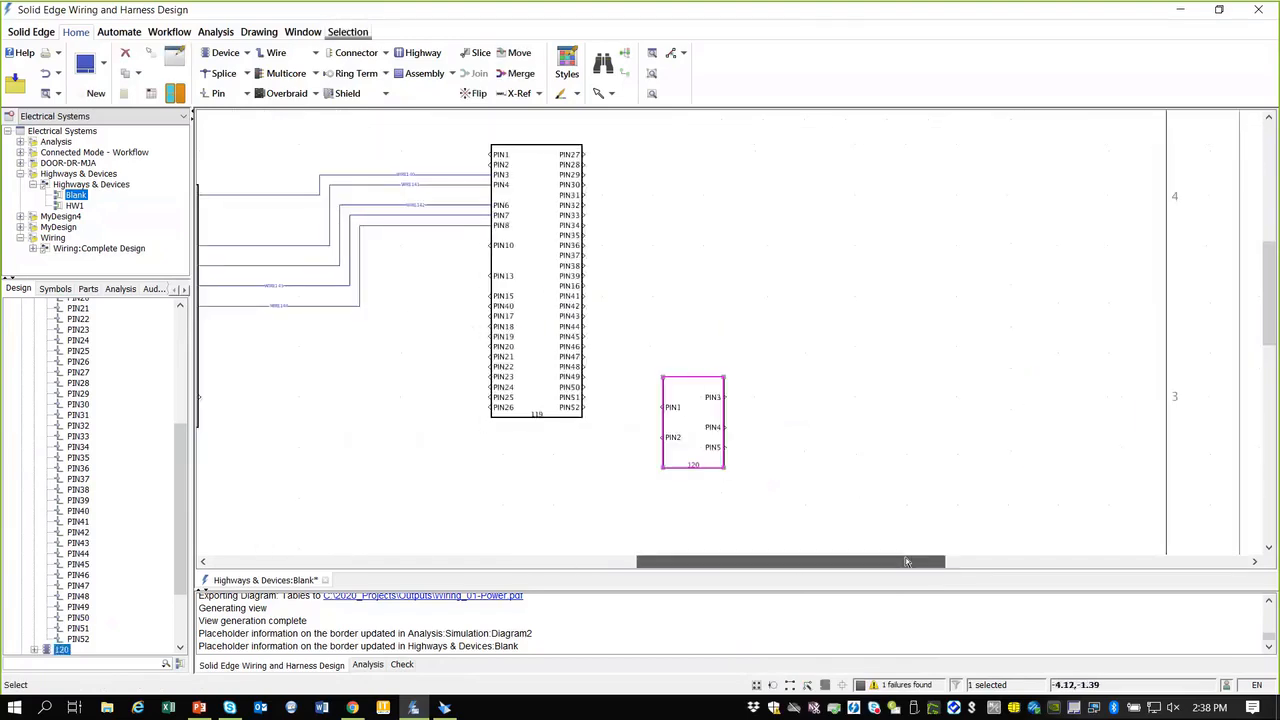
Step: Open device 120's Properties and browse for a Library Part, filtered to Devices with at least 5 pins
right_click(689, 411)
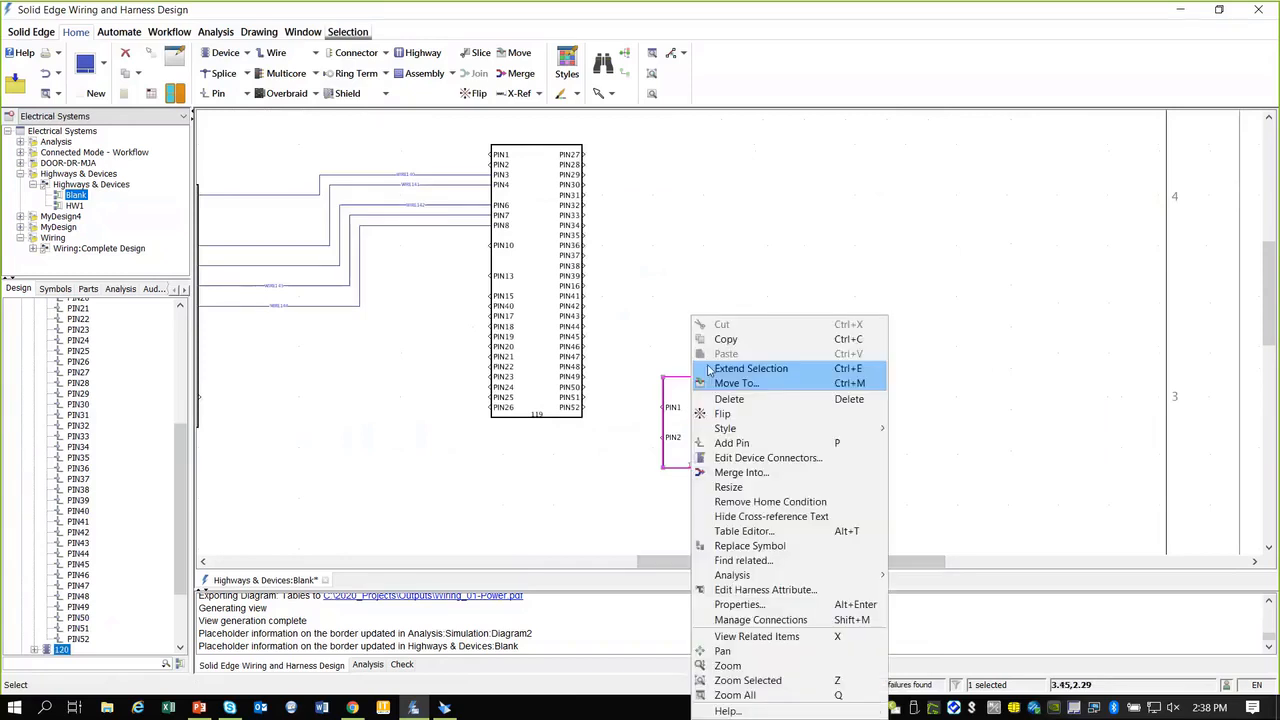
left_click(740, 605)
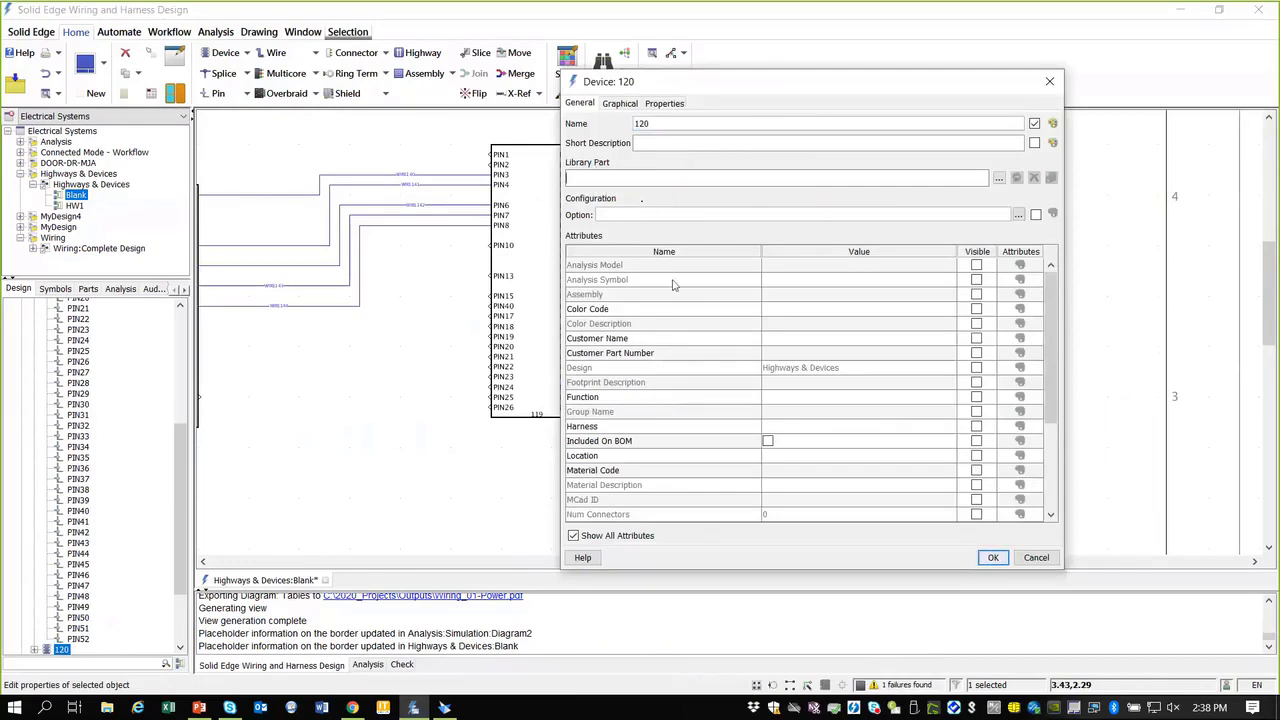
left_click(999, 177)
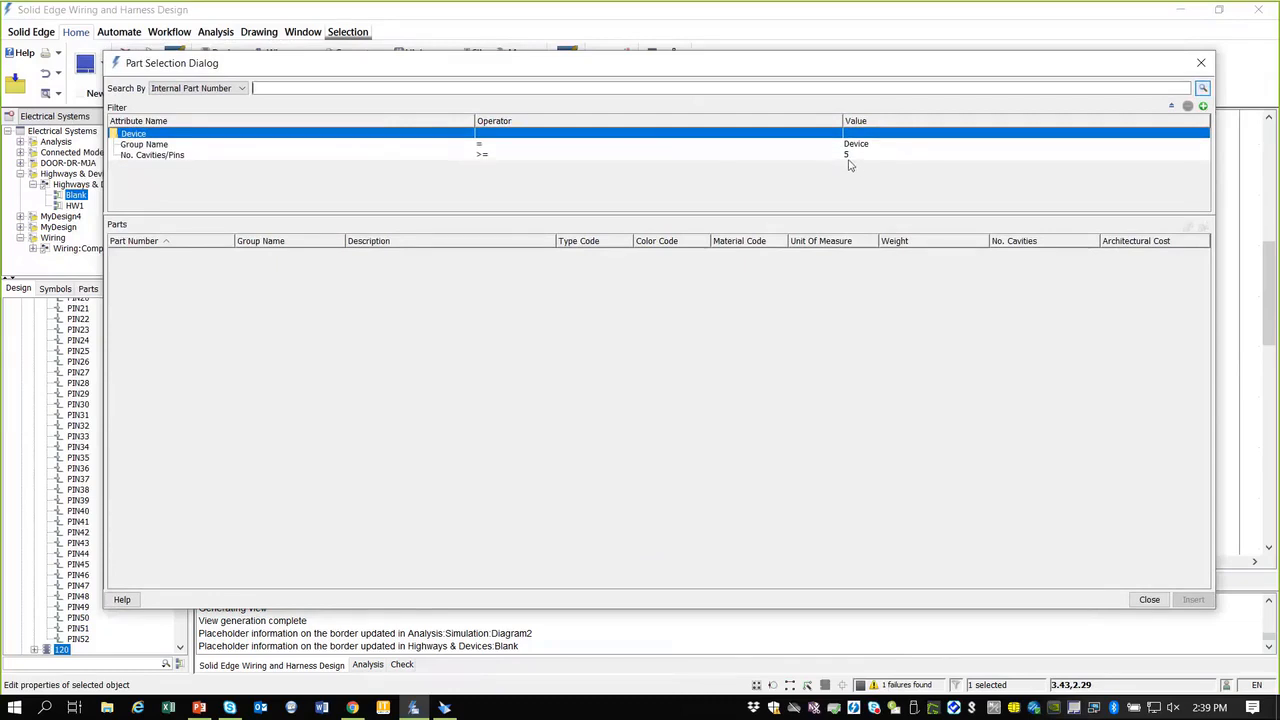
Step: List matching library devices sorted by No. Cavities and view the E3JK-DR11 2M part details
left_click(1202, 88)
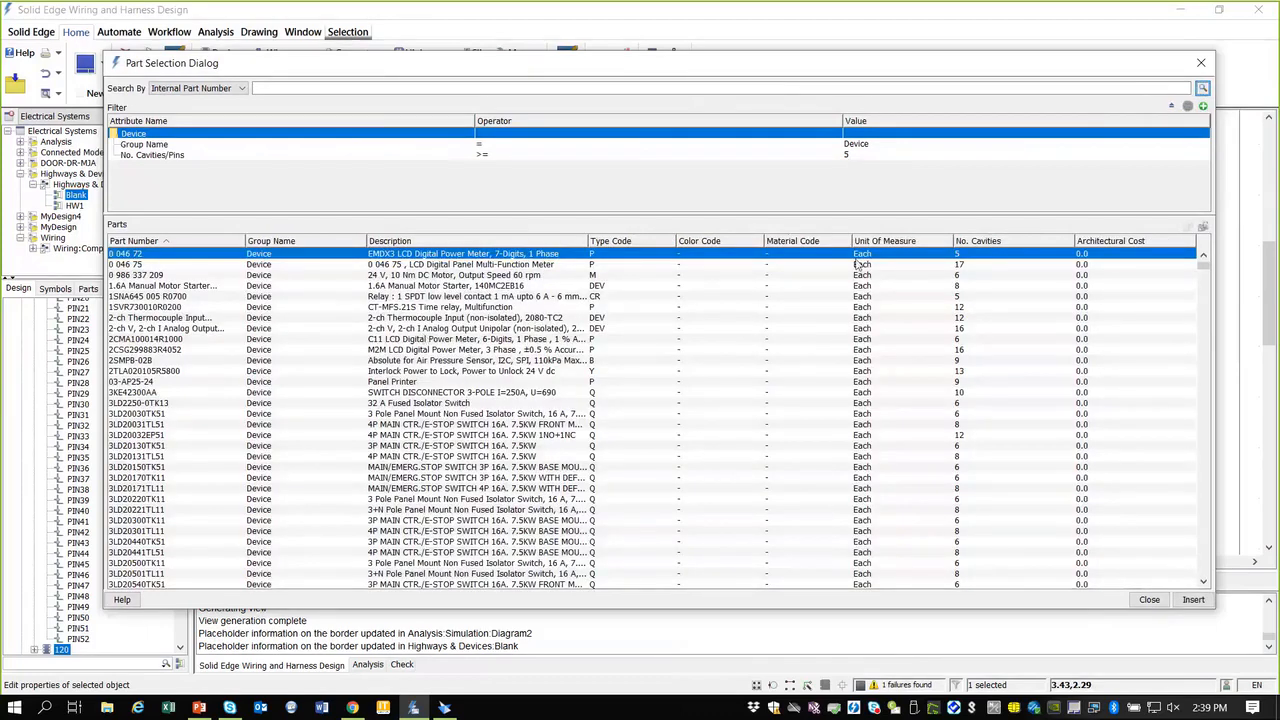
left_click(1010, 242)
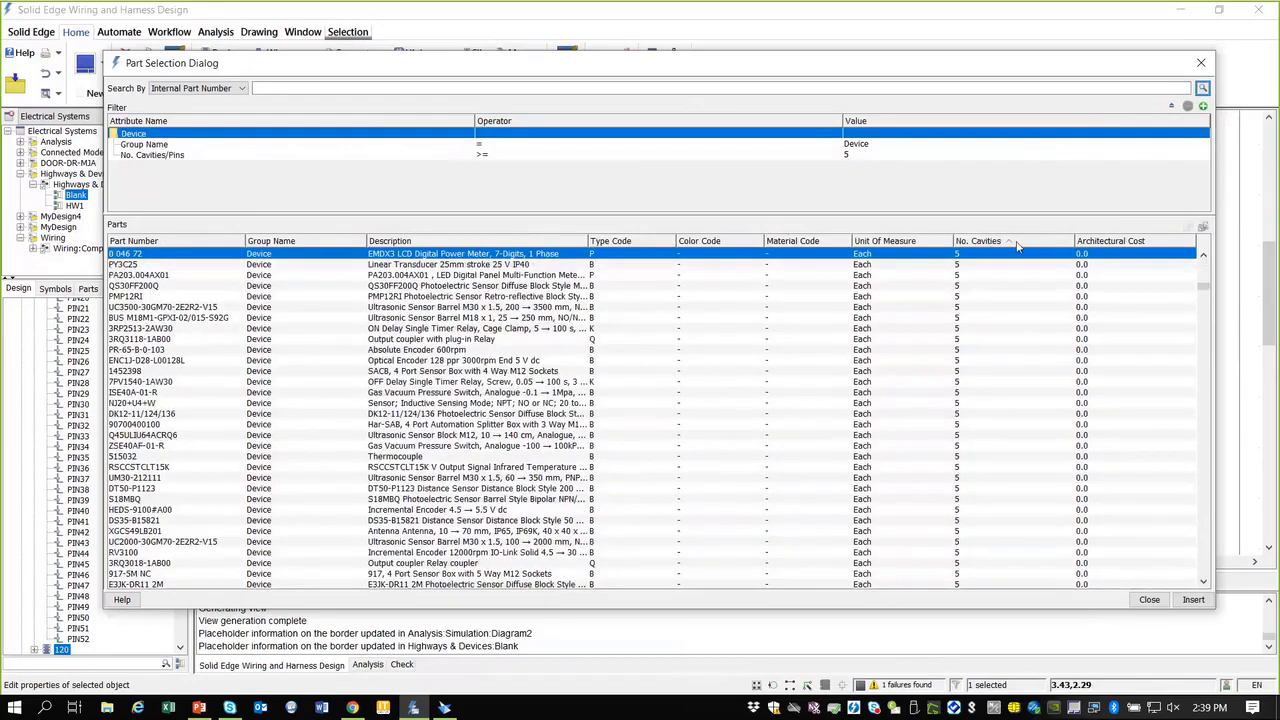
mouse_move(1203, 286)
left_mouse_down()
mouse_move(1202, 267)
mouse_move(1202, 291)
left_mouse_up()
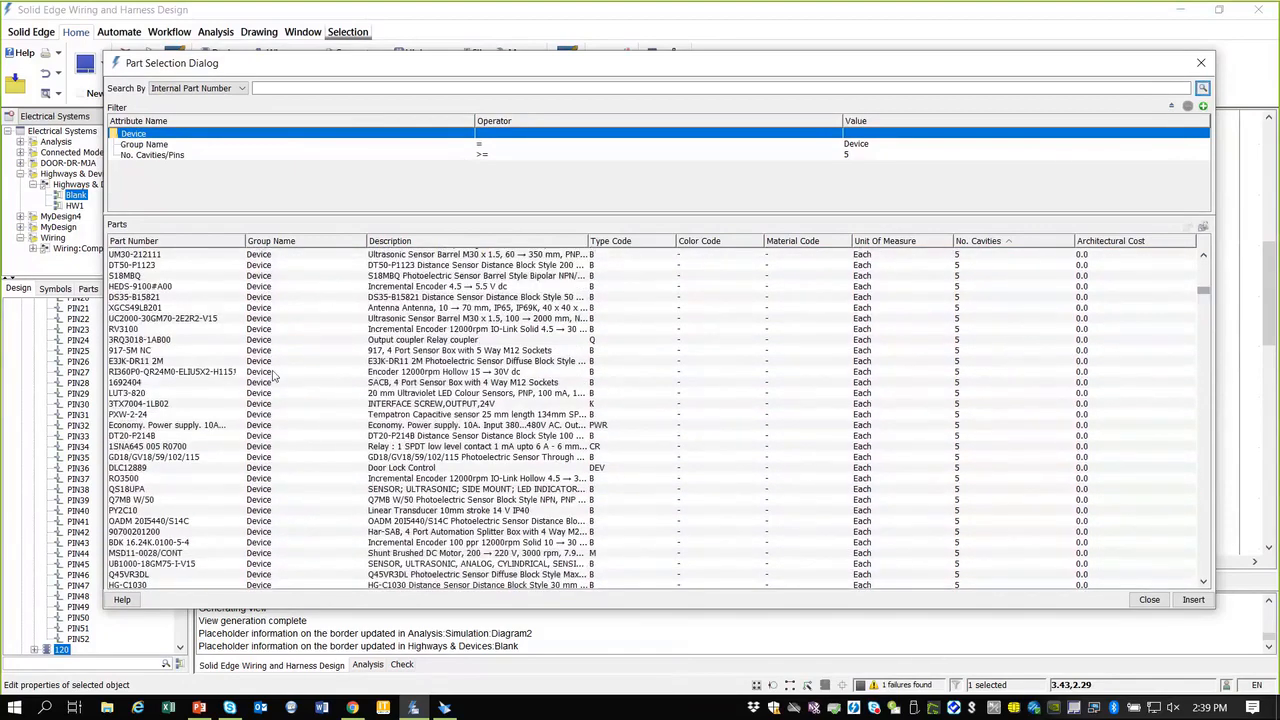
left_click(146, 362)
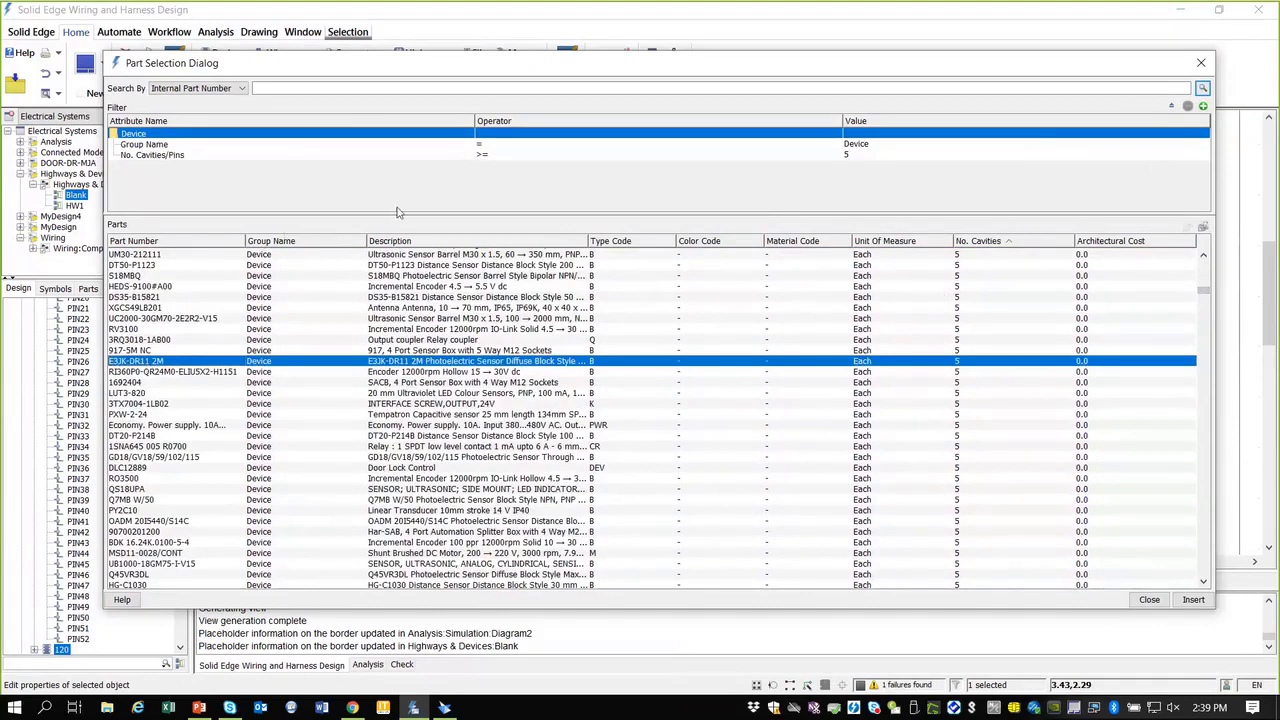
left_click(1202, 229)
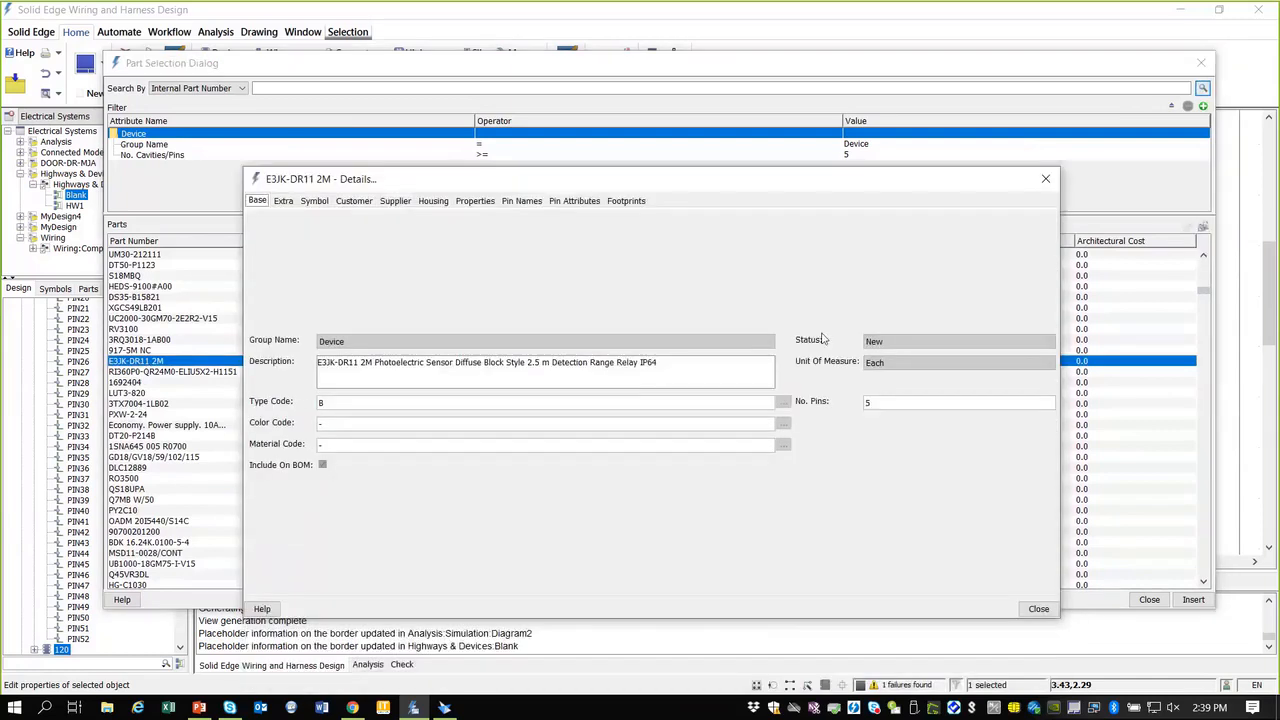
left_click(1045, 178)
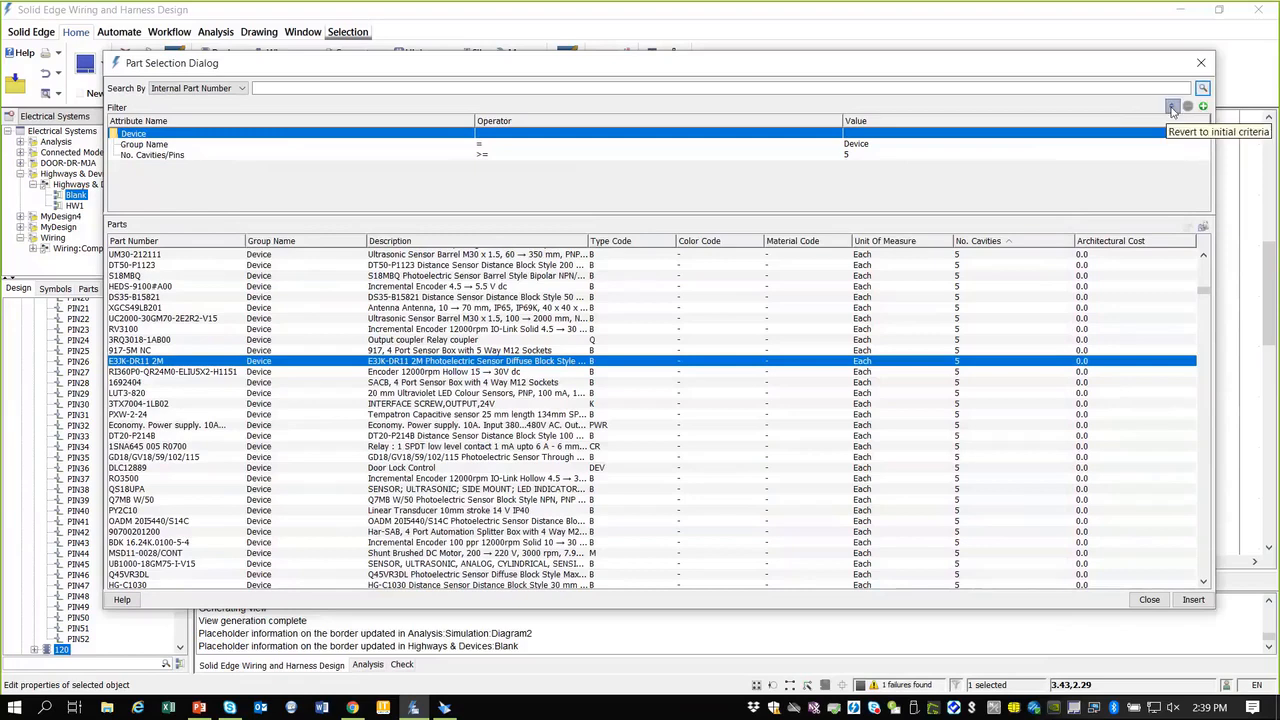
Step: Add a filter row left on Color Code, then close the Part Selection Dialog without choosing a part
left_click(1203, 108)
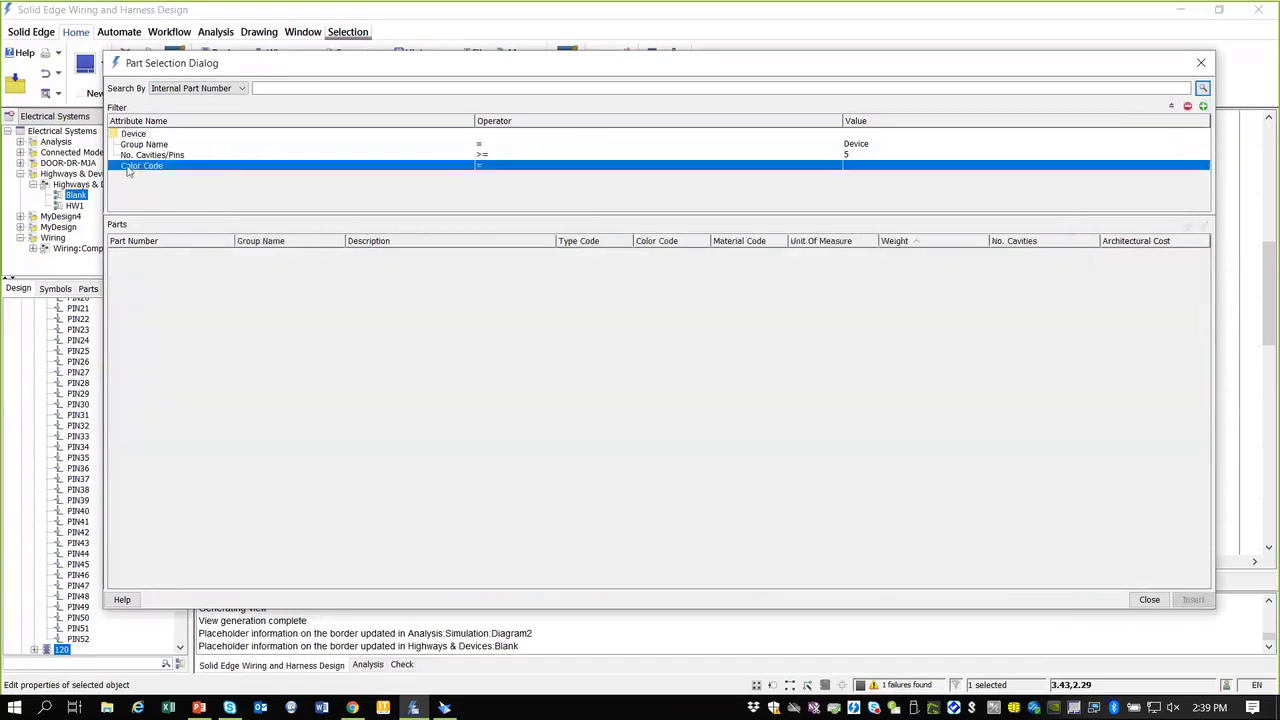
left_click(220, 166)
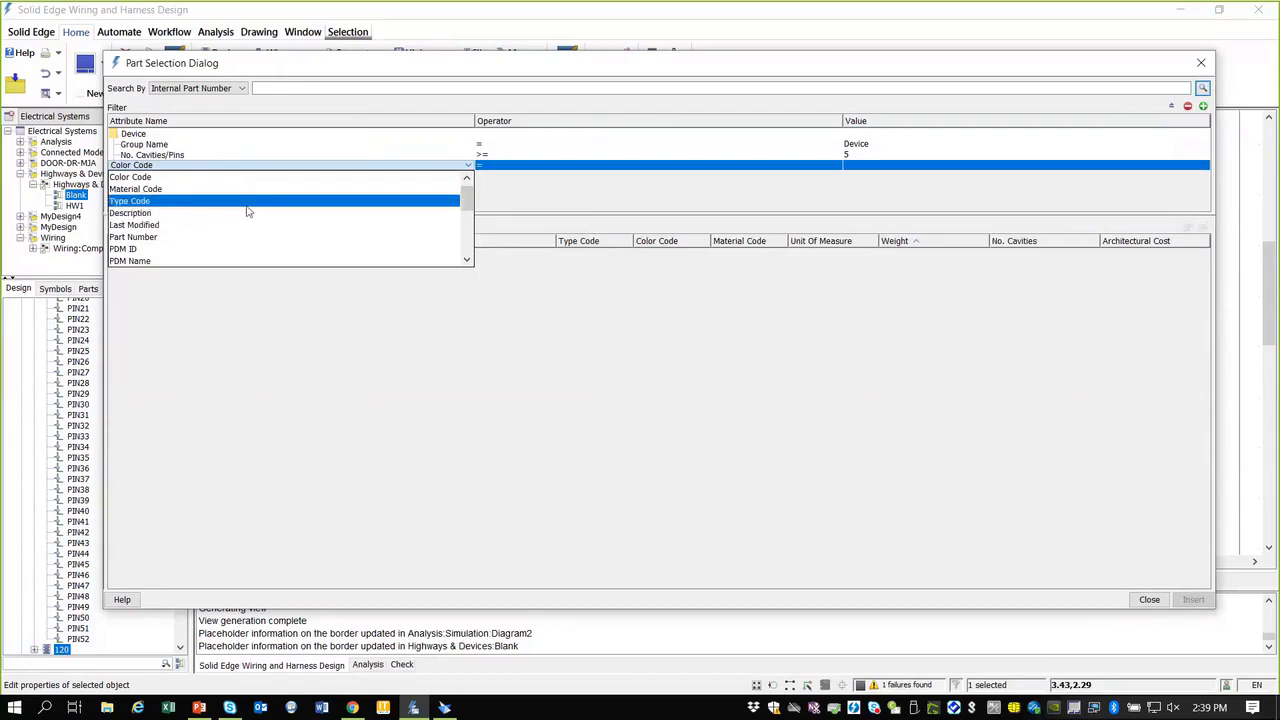
left_click(523, 200)
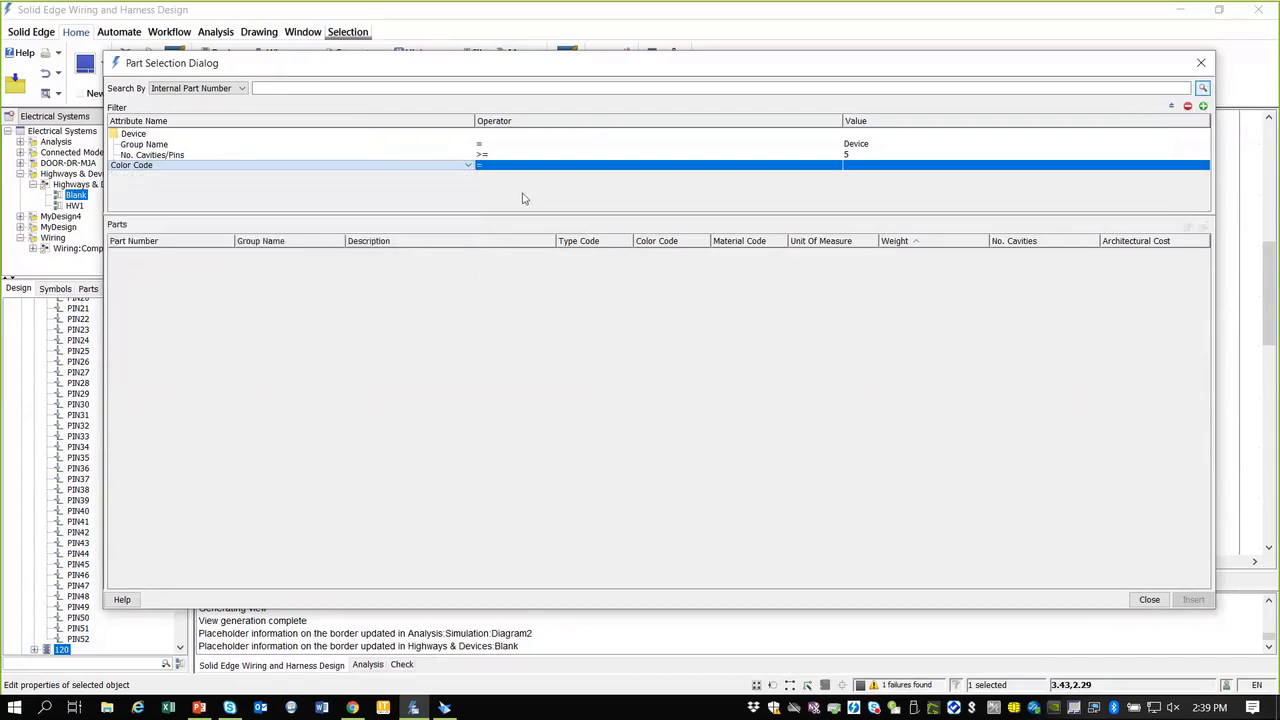
left_click(1203, 65)
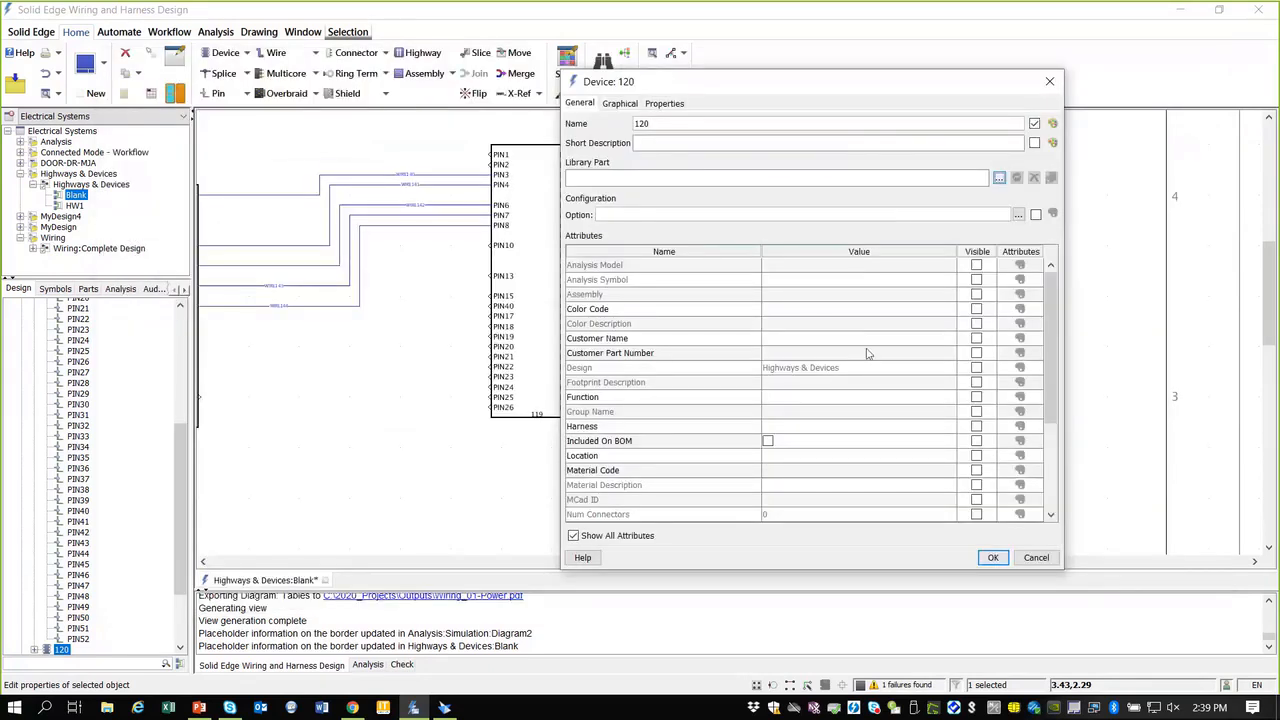
Step: Cancel the Device: 120 dialog and nudge device 120 slightly right
left_click(1036, 558)
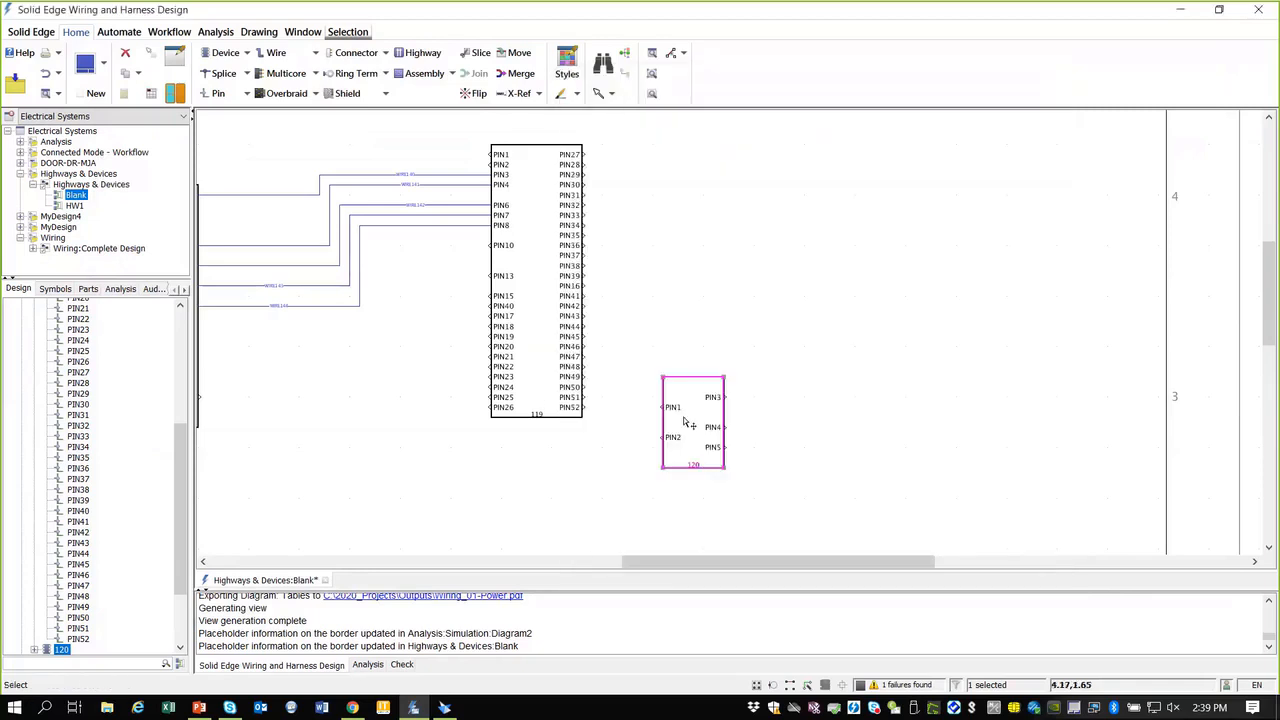
left_click_drag(767, 418, 764, 419)
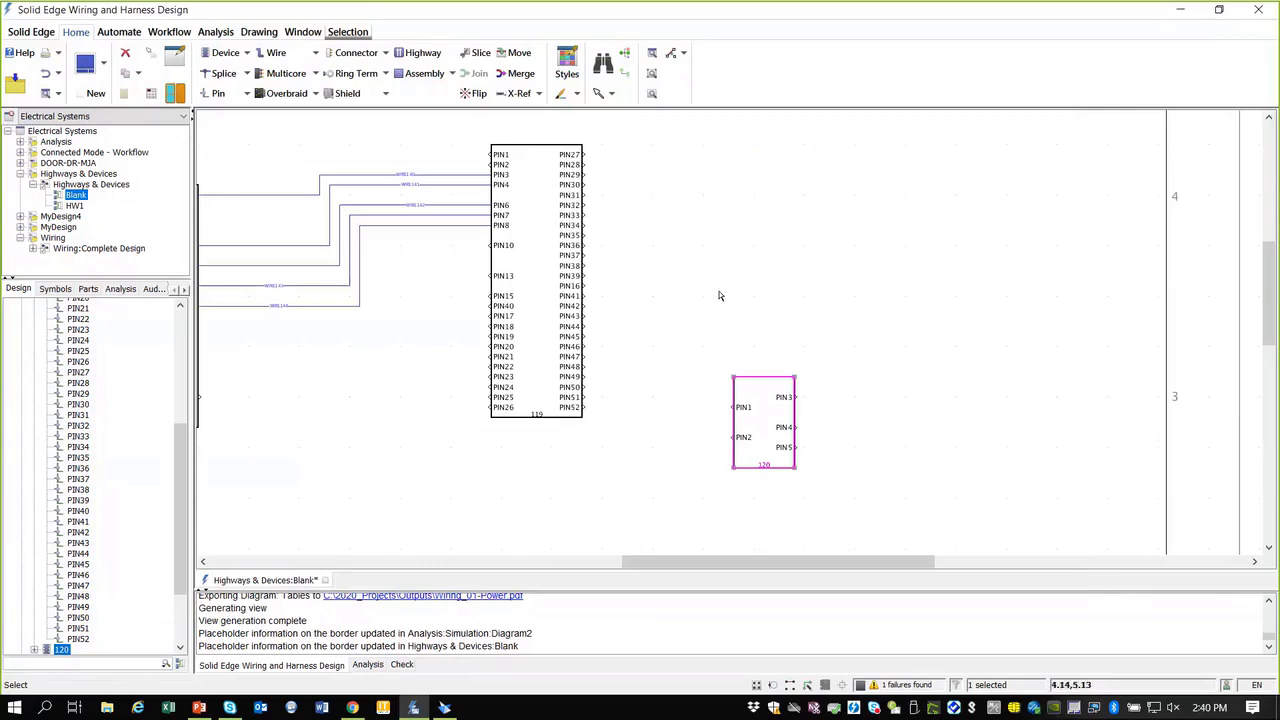
Step: Open the HW1 sheet and zoom in on device 100's four-wire links to devices 101 and 103
double_click(75, 205)
scroll(608, 216, "up", 4)
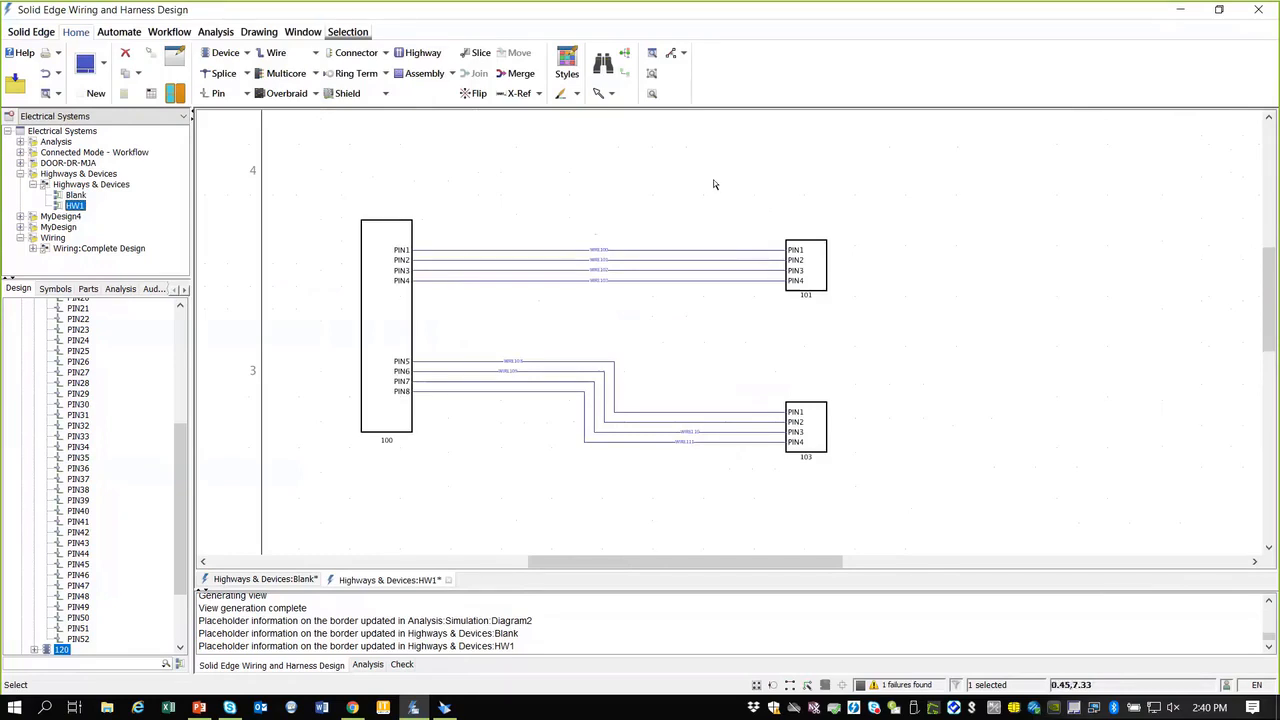
scroll(636, 210, "up", 1)
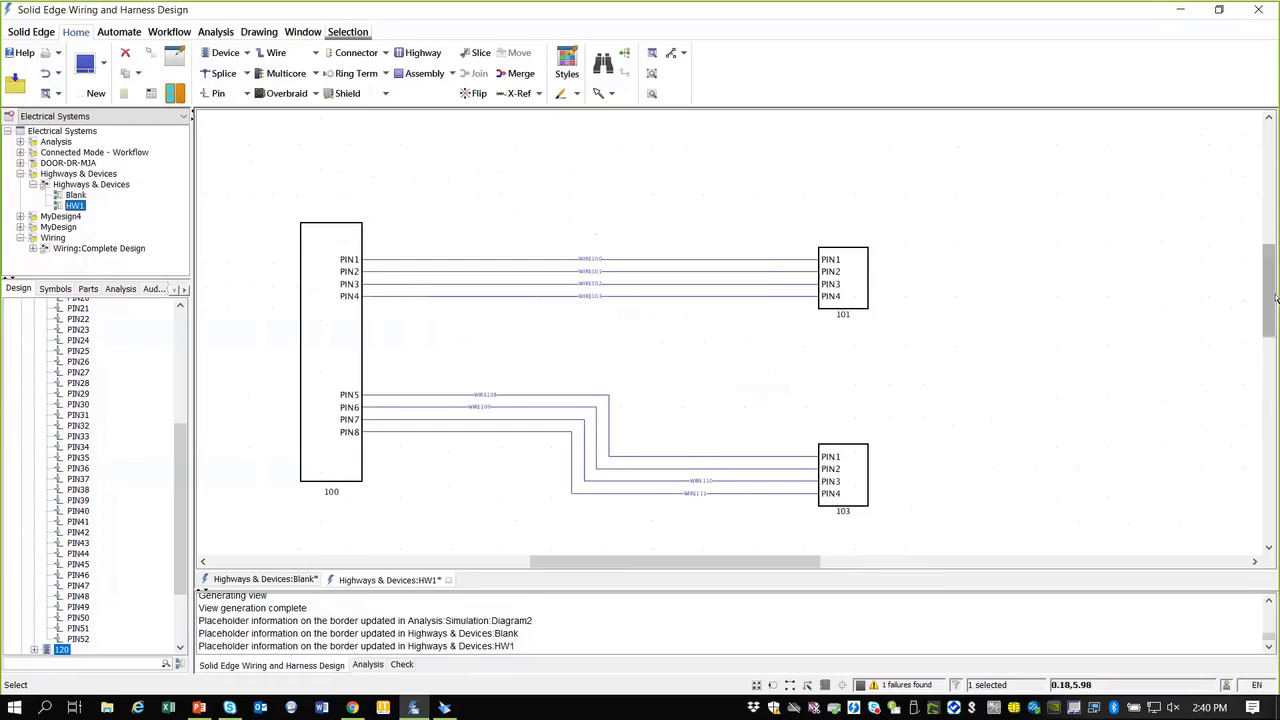
scroll(513, 214, "down", 1)
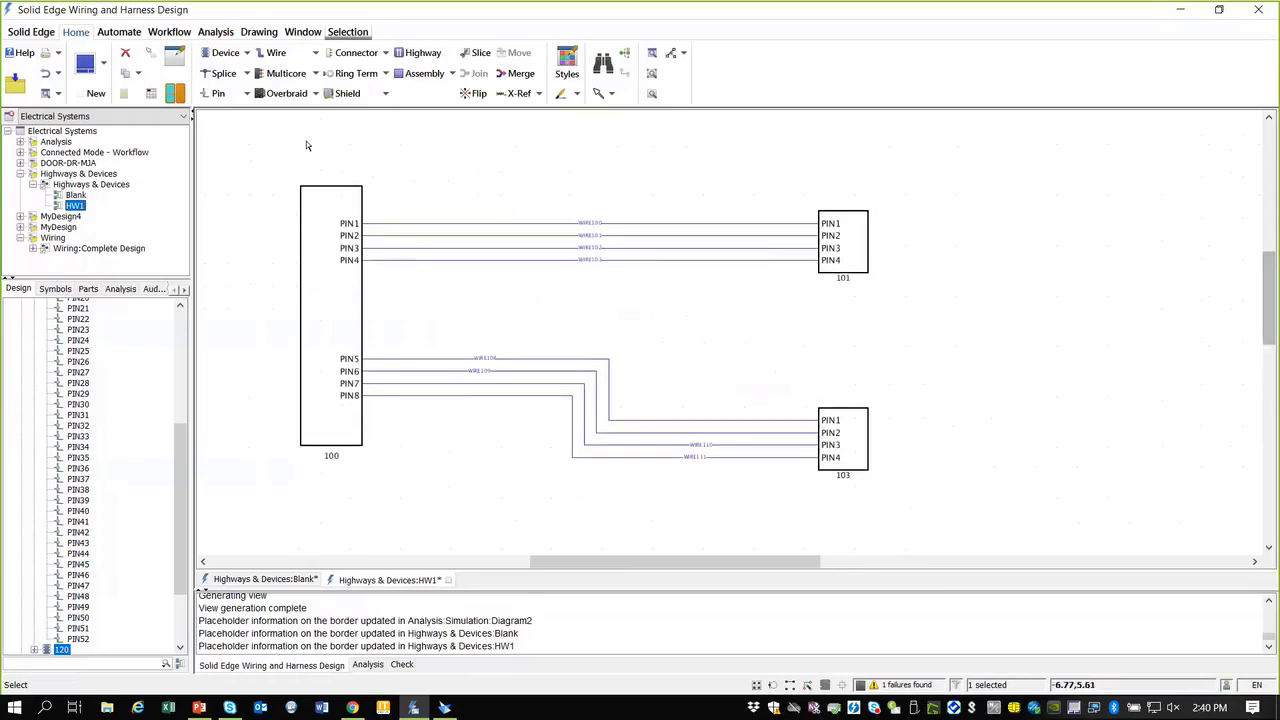
Step: Draw H-shaped highway HW9 between device 100 and devices 101 and 103, then box-select it with the wires
left_click(424, 56)
left_click(436, 199)
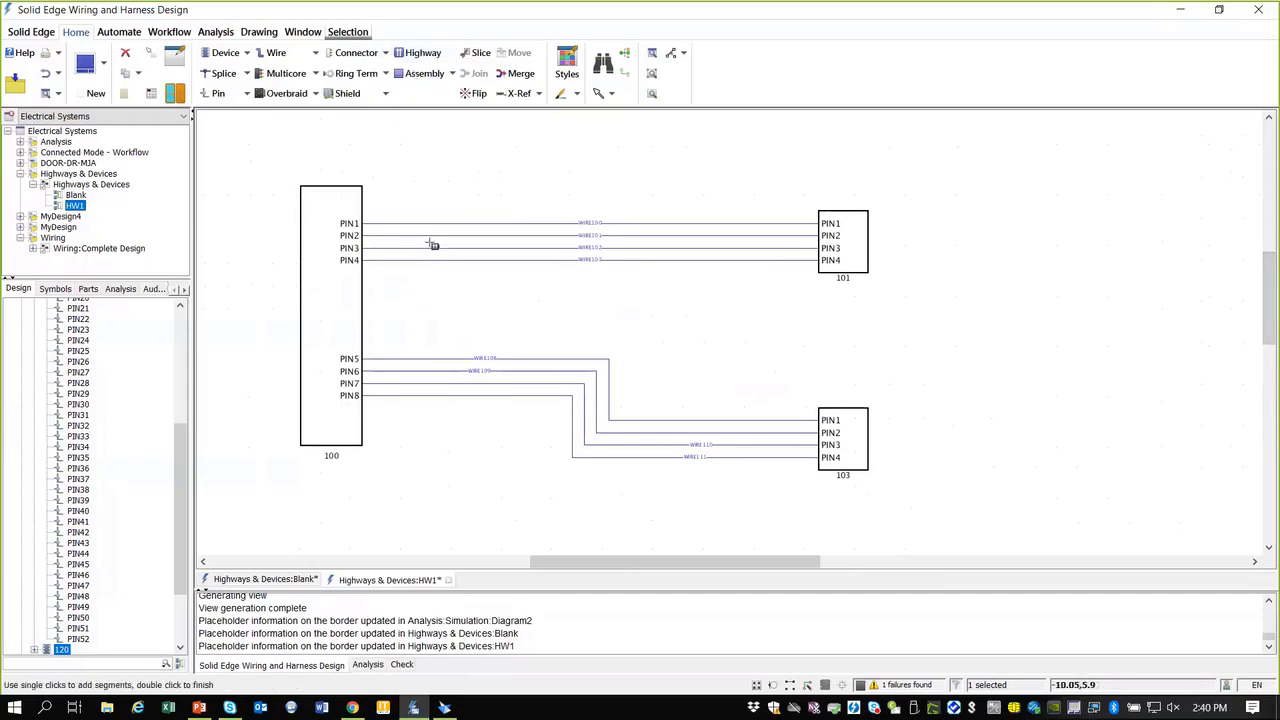
left_click(436, 421)
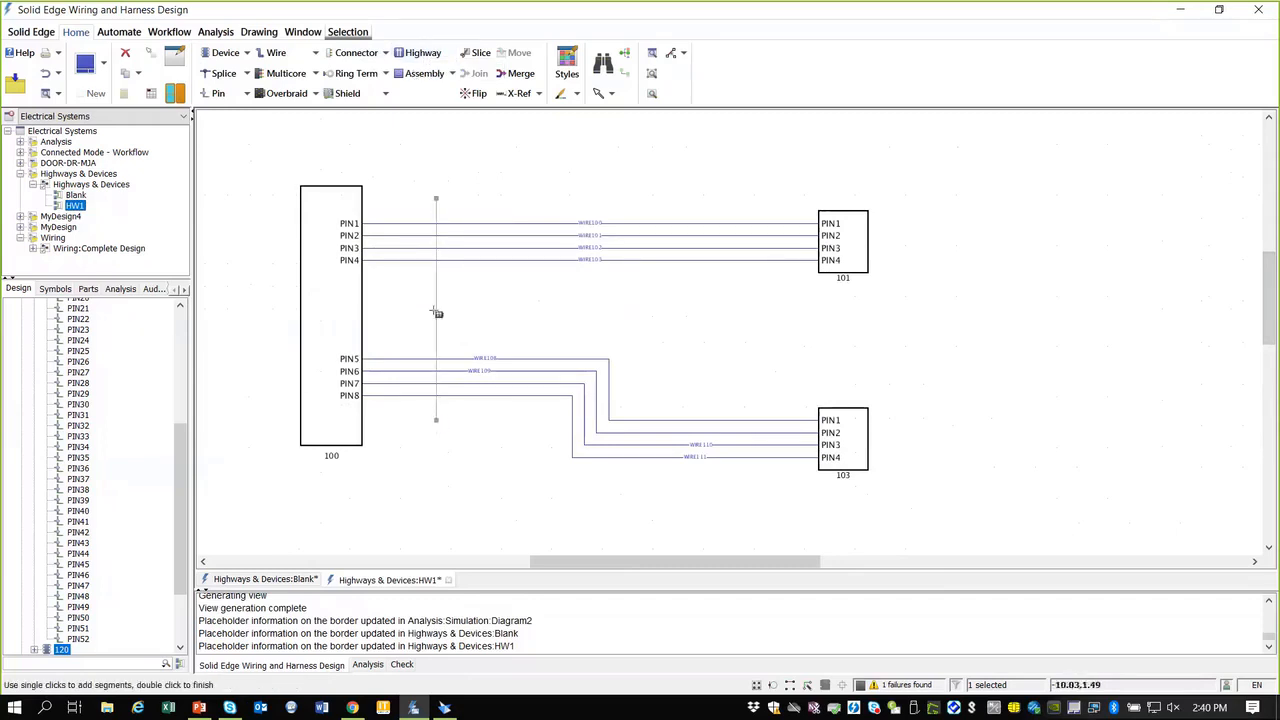
left_click(436, 310)
left_click(744, 309)
left_click(744, 211)
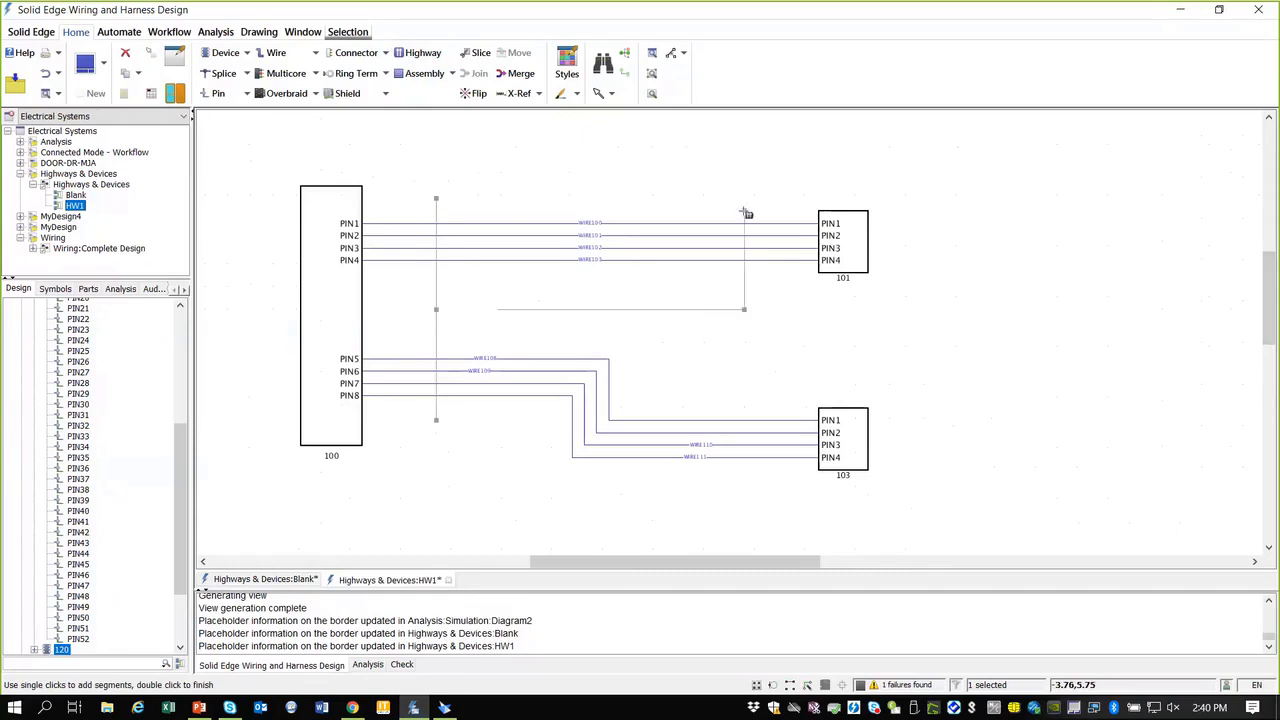
double_click(744, 484)
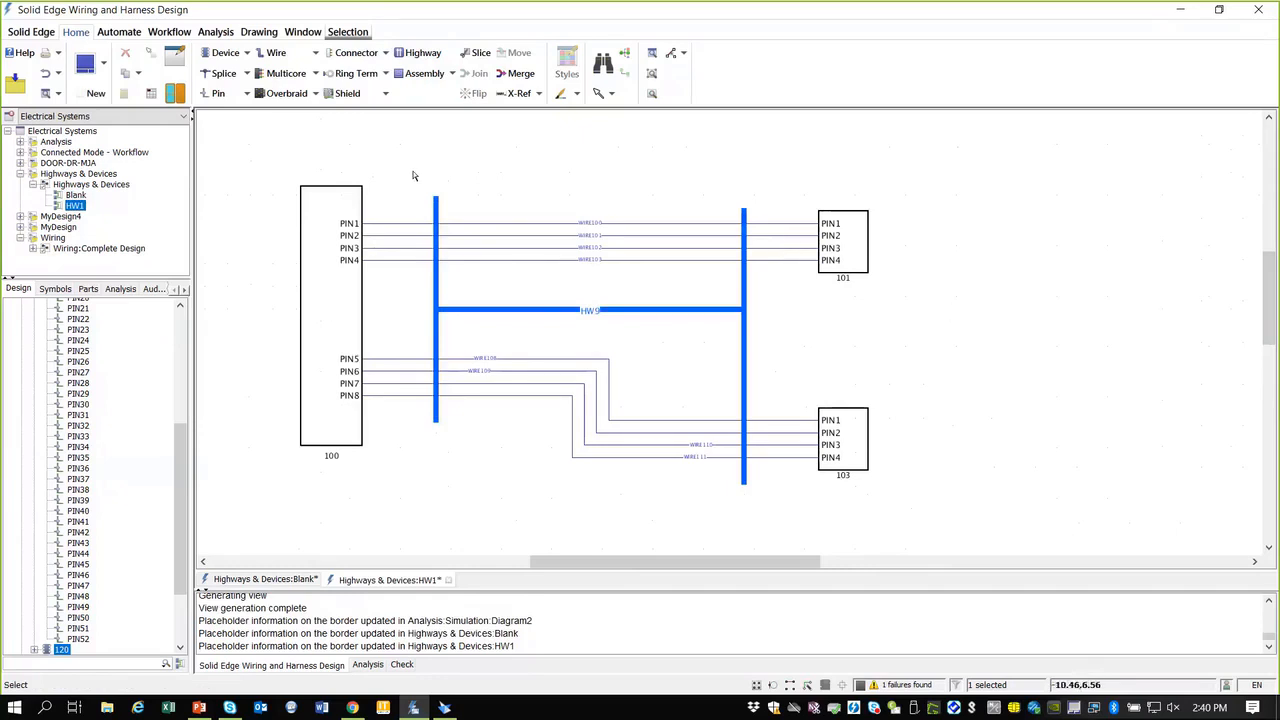
left_click_drag(414, 171, 769, 525)
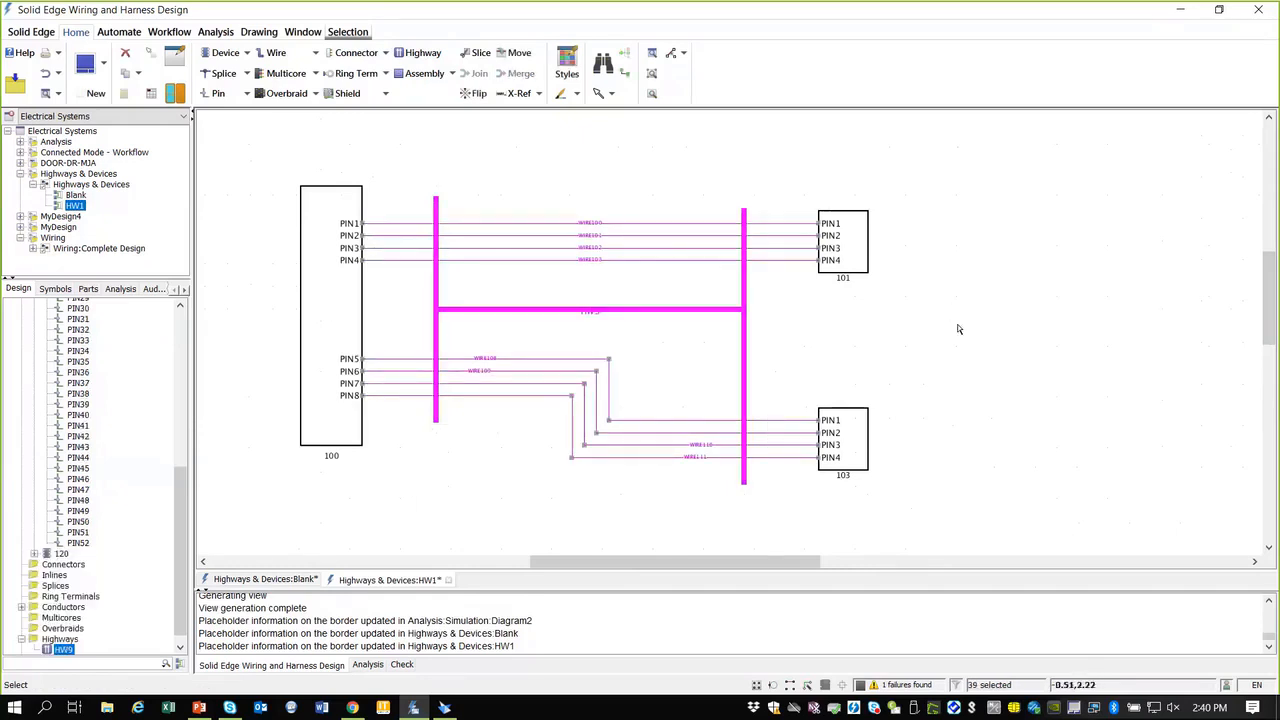
Step: Route the selected wires into HW9 and list WIRE100–103 and WIRE108–111 under HW9 in the tree
right_click(957, 325)
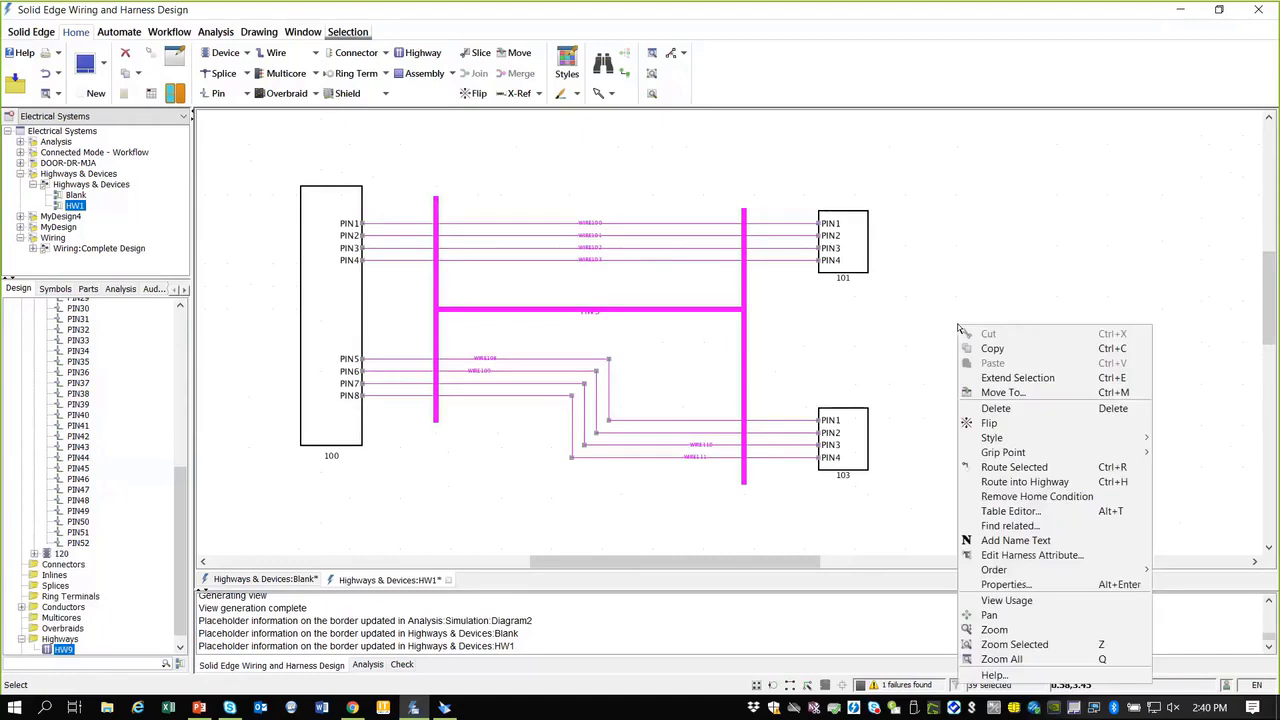
left_click(1026, 484)
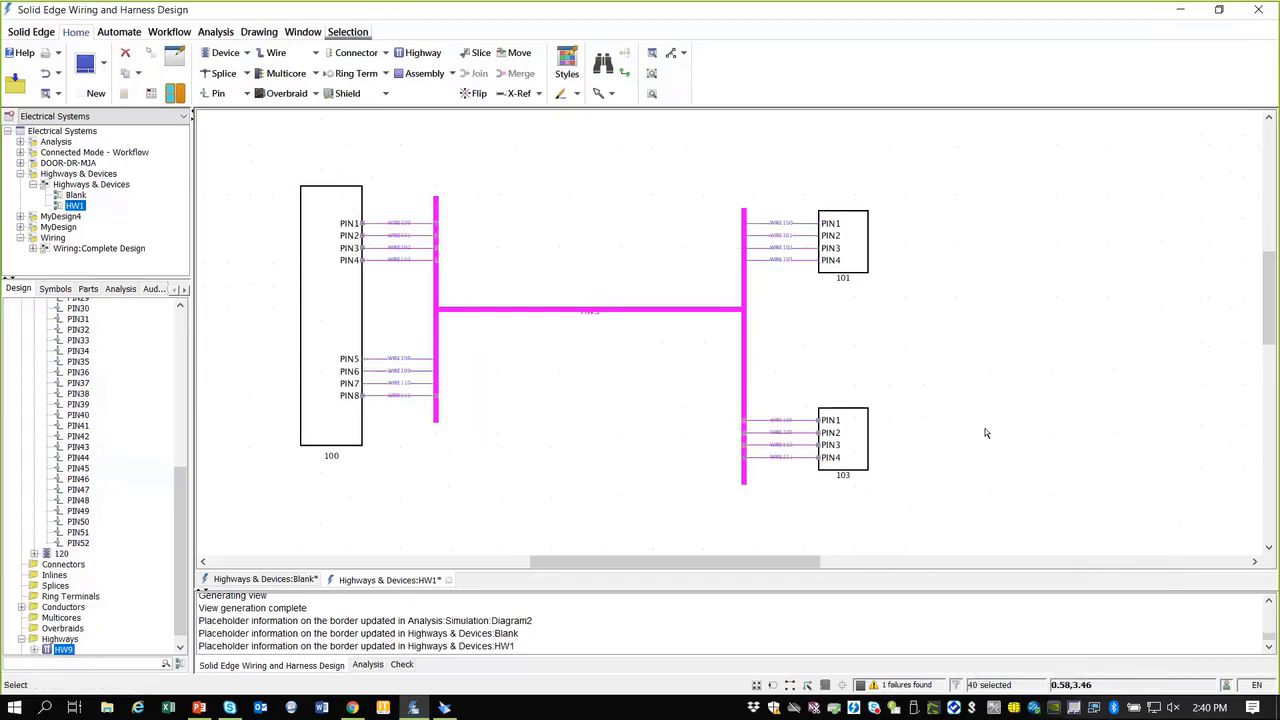
left_click(502, 422)
left_click_drag(181, 480, 172, 302)
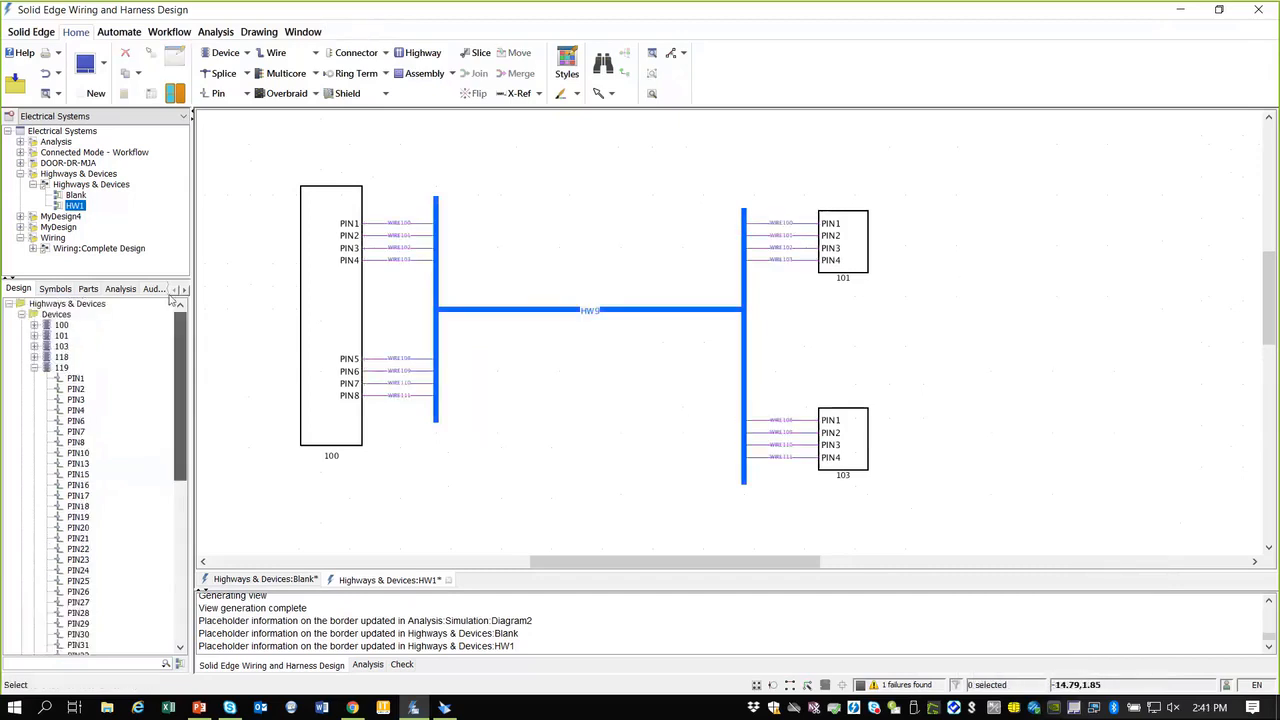
left_click(21, 315)
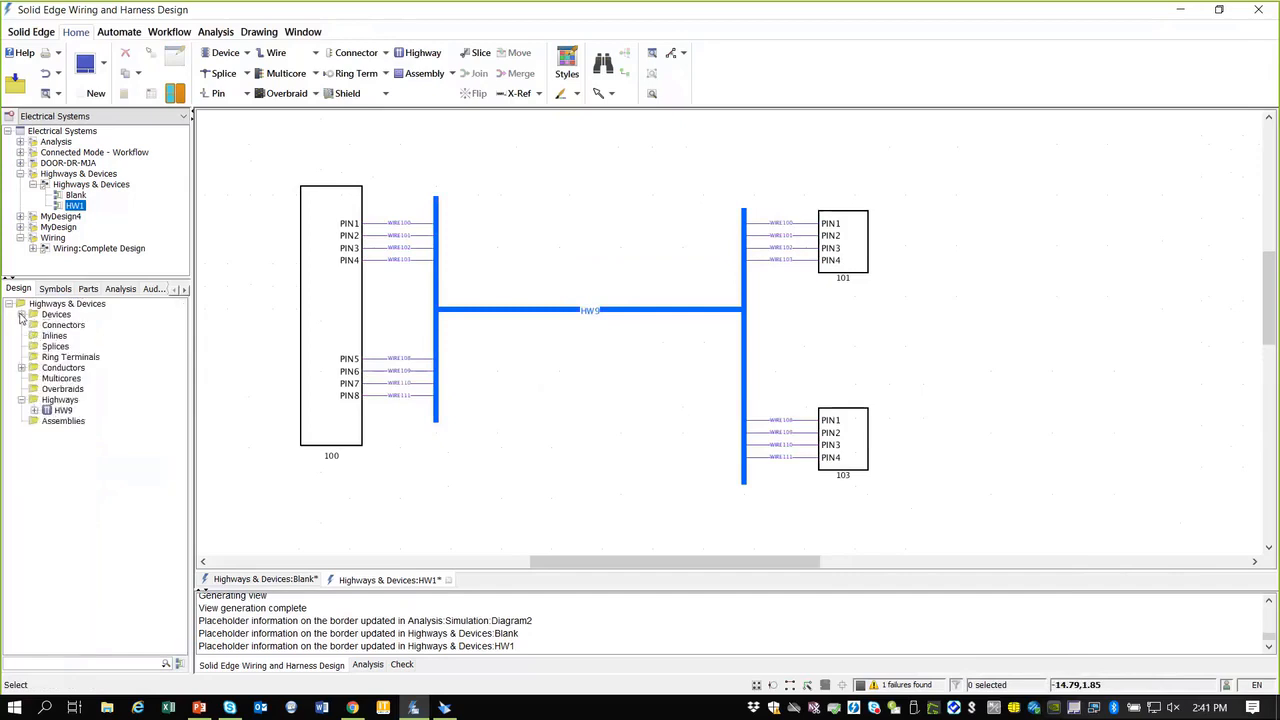
left_click(34, 411)
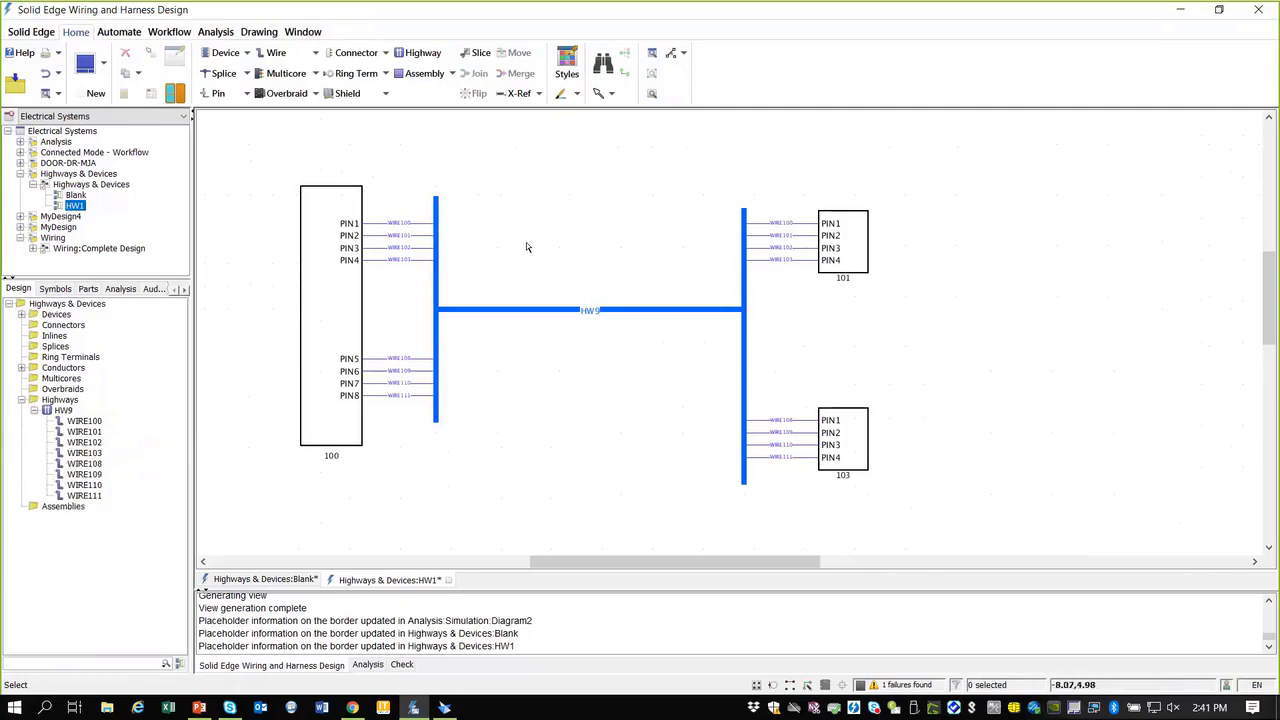
Step: Un-route WIRE100 from HW9, leaving WIRE101–103 and WIRE108–111 in the highway
scroll(466, 234, "up", 1)
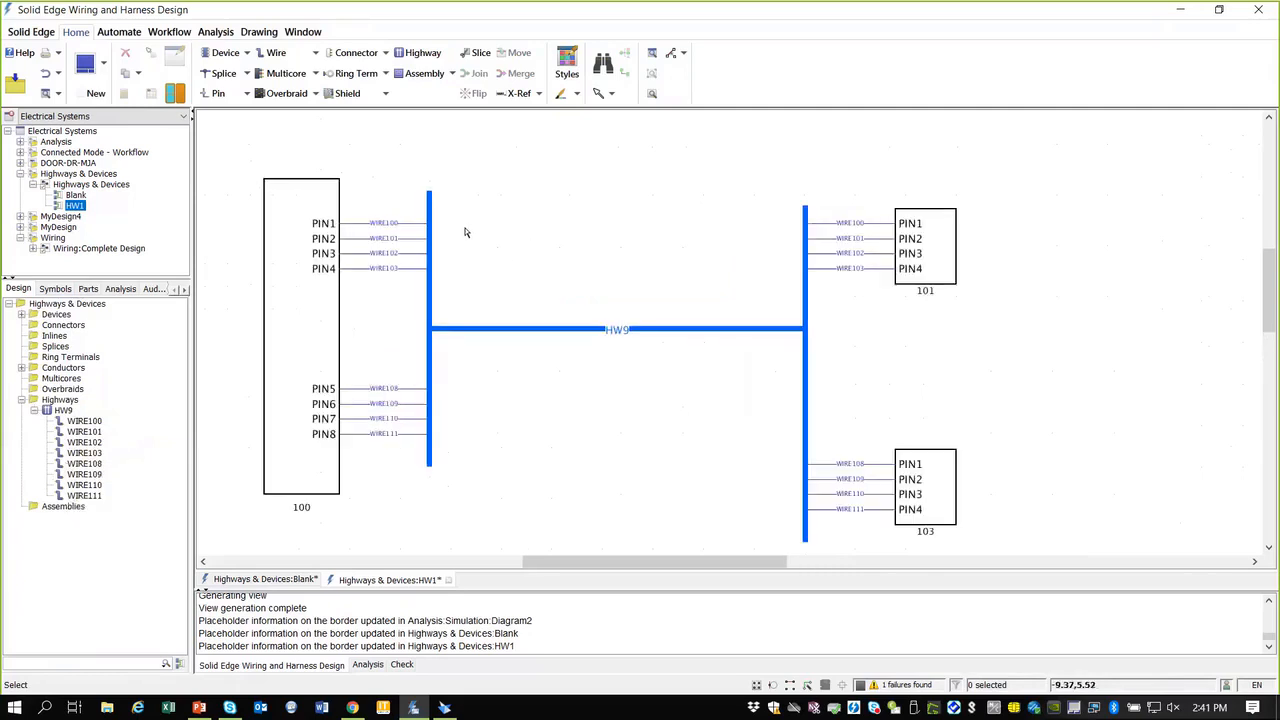
right_click(409, 229)
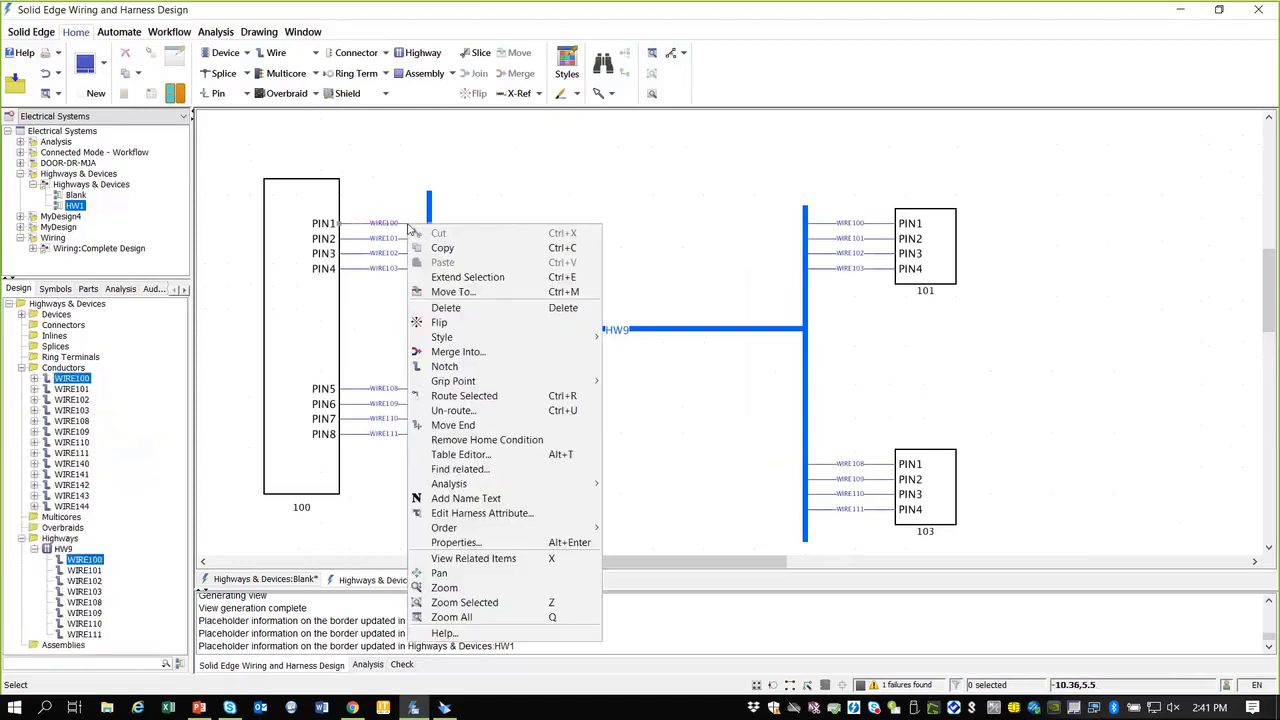
left_click(459, 411)
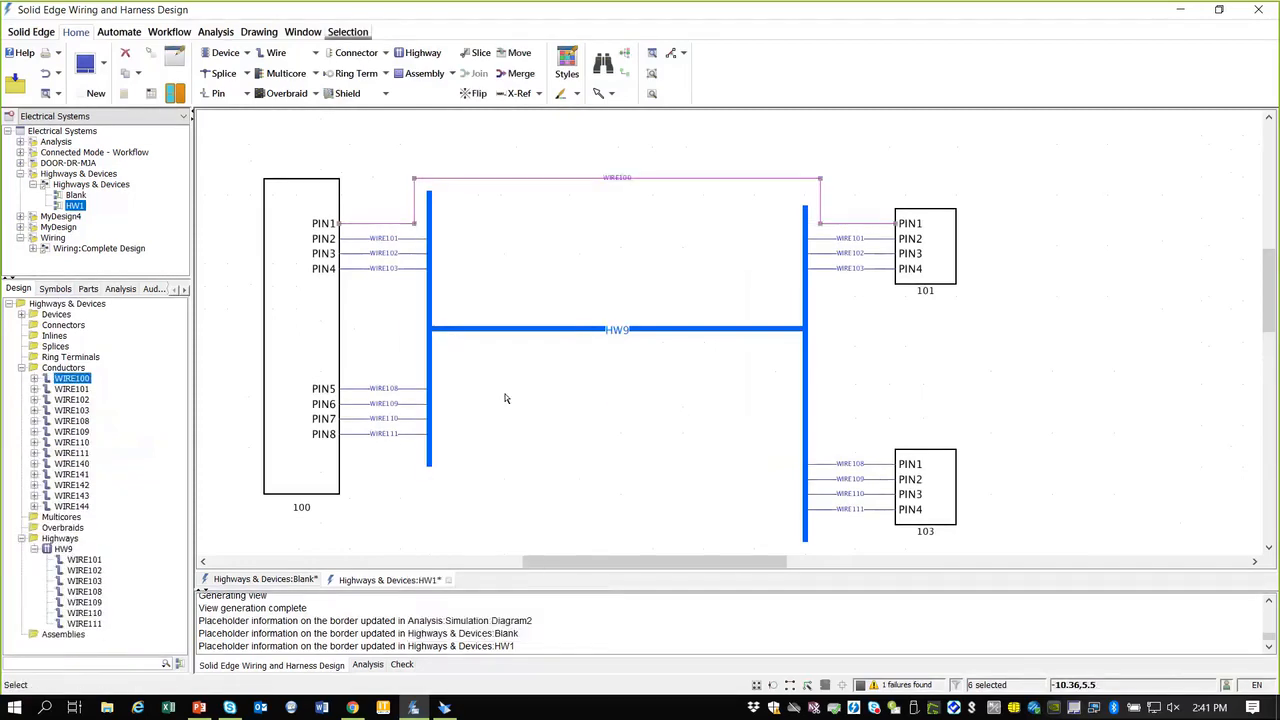
left_click(1109, 361)
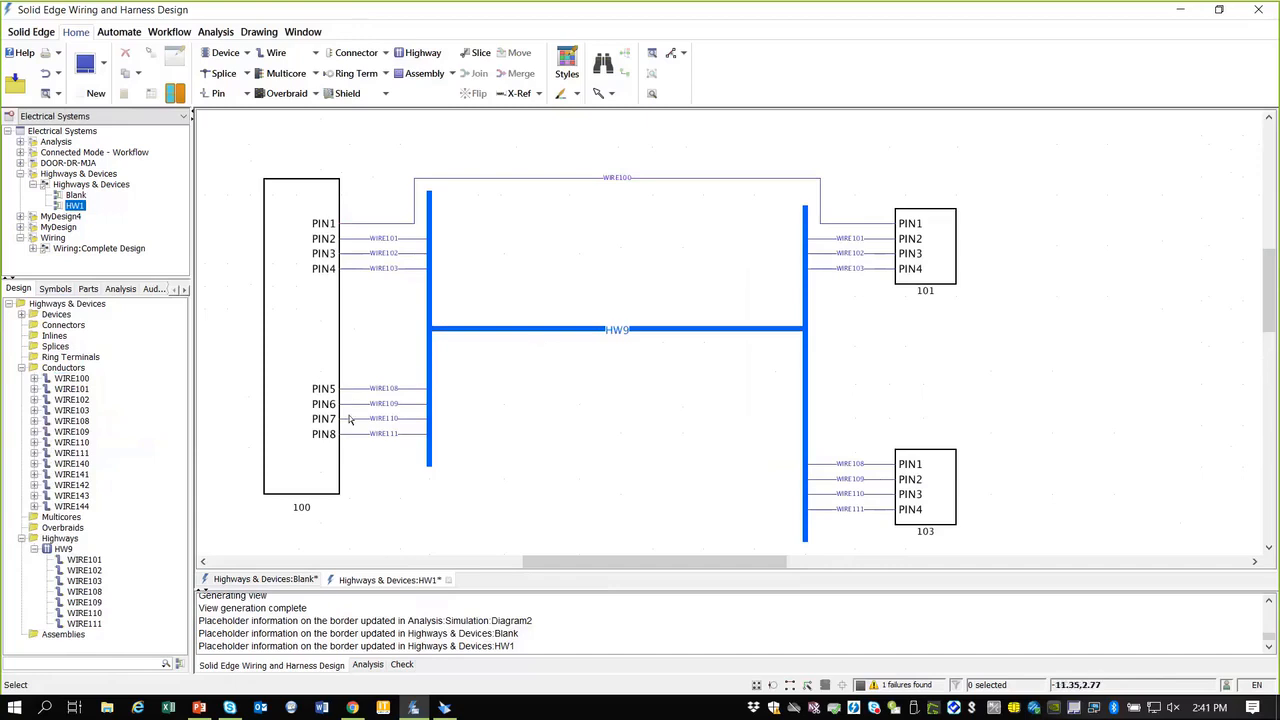
scroll(303, 445, "up", 2)
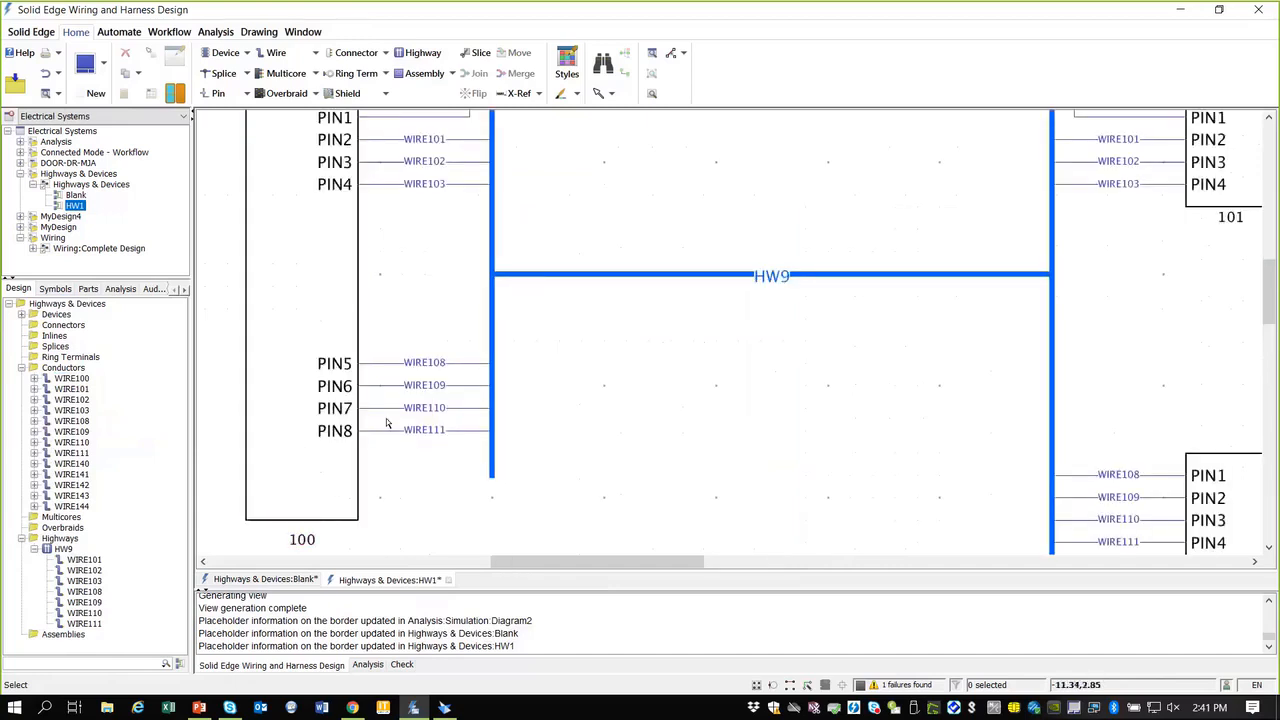
Step: Stack connector 100's lower pins at PIN6, creating the short HW10 branch into HW9's left run
left_click(349, 451)
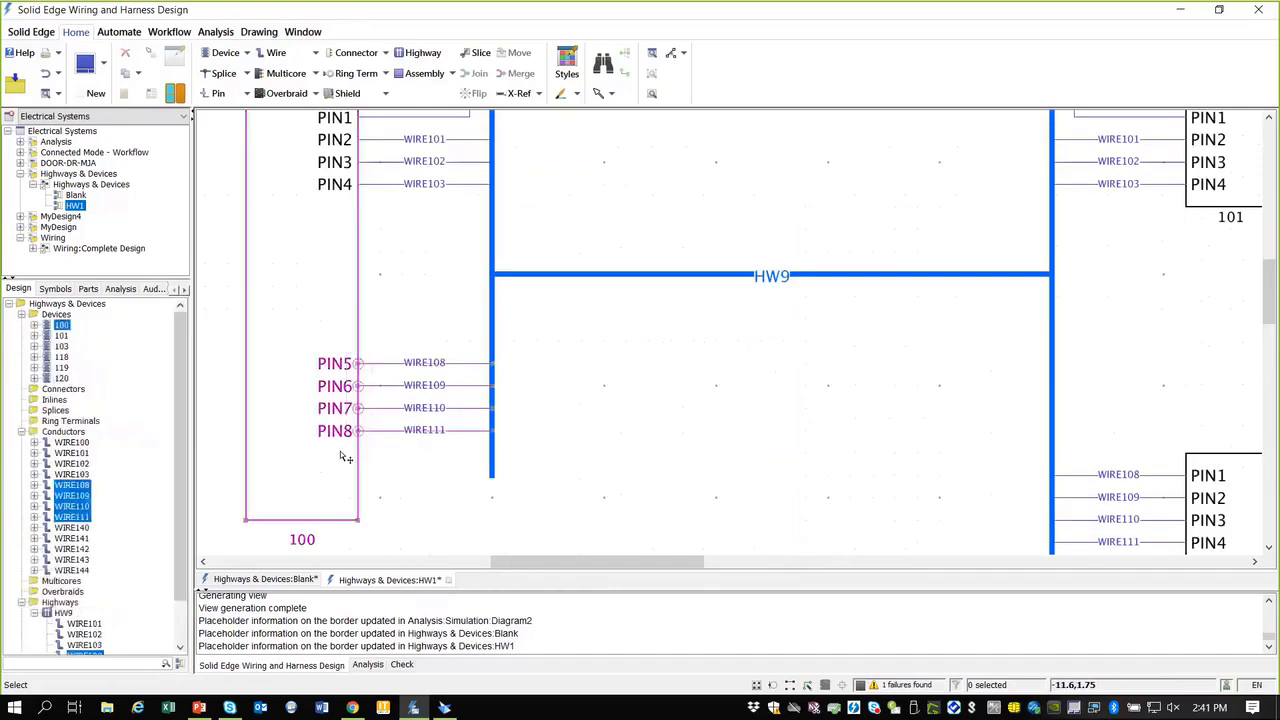
right_click(357, 394)
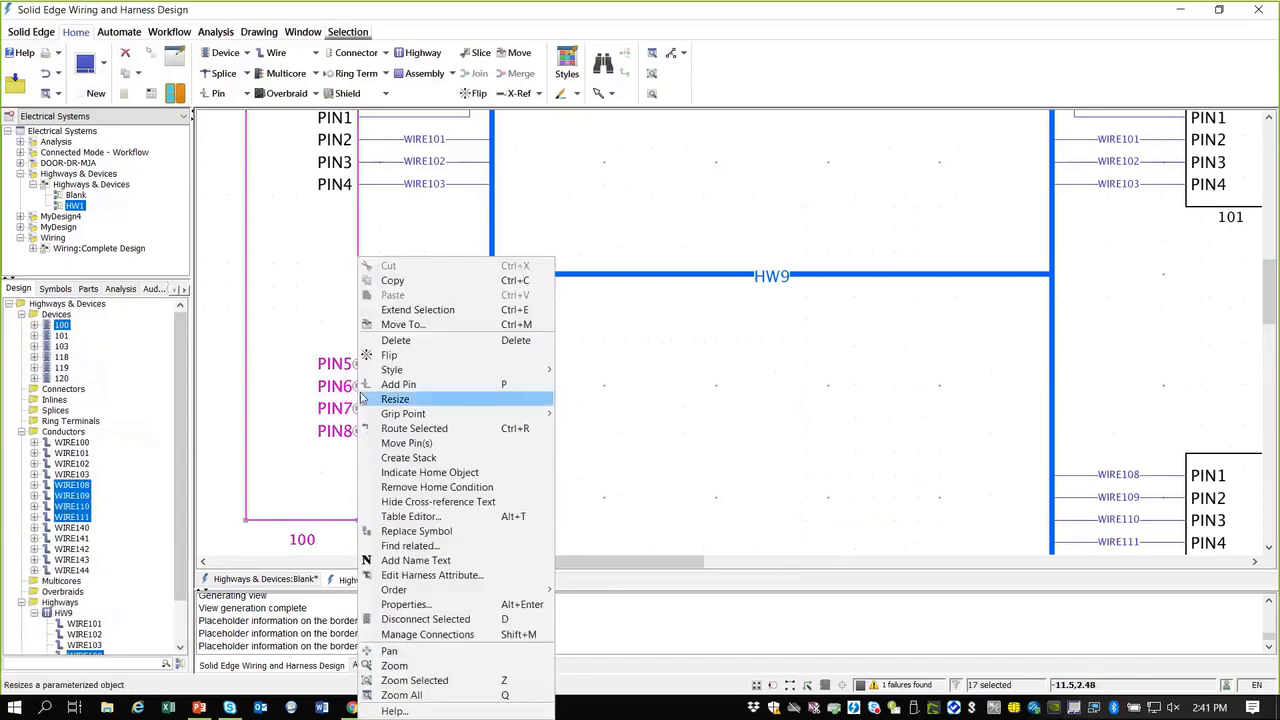
left_click(418, 459)
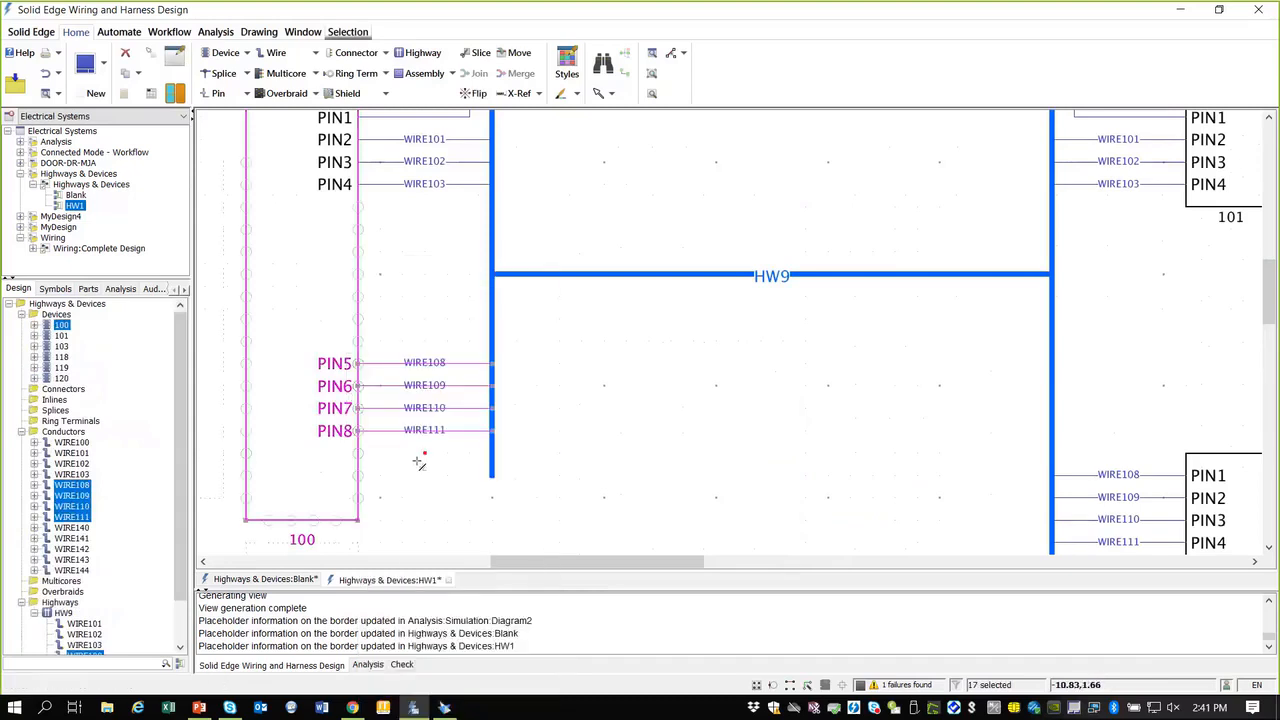
left_click(358, 387)
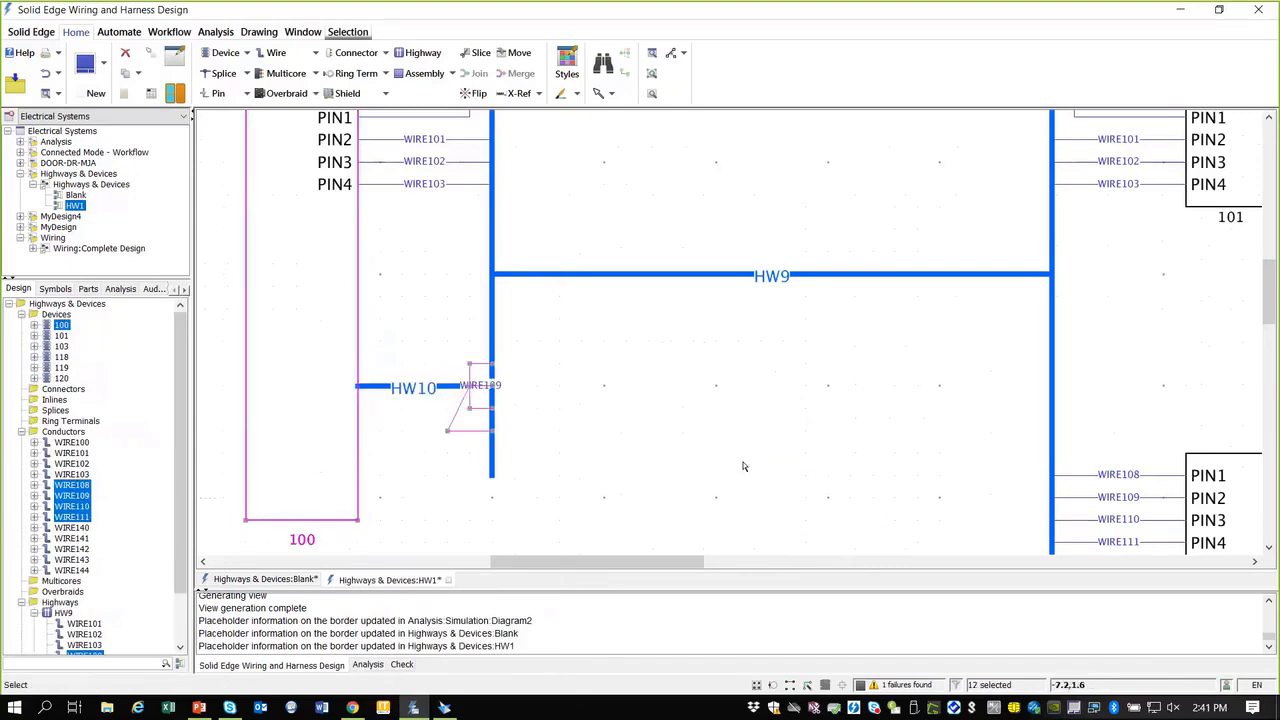
scroll(743, 460, "down", 3)
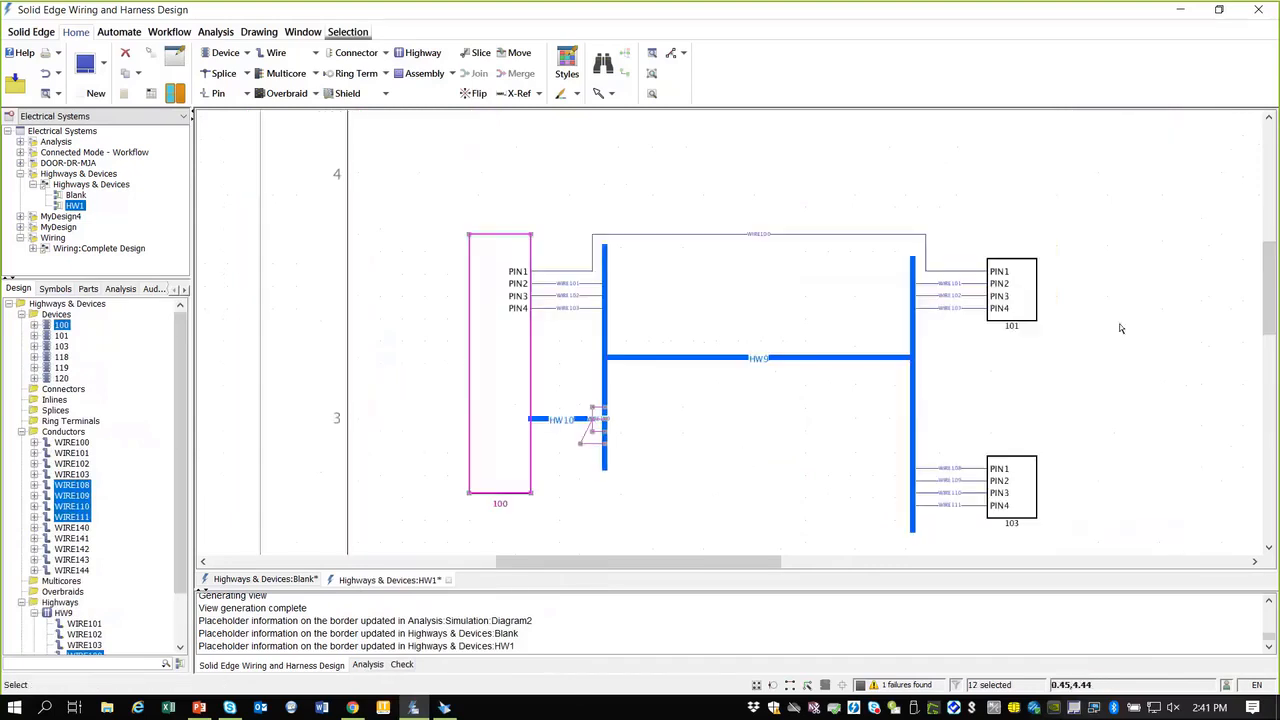
scroll(1084, 403, "down", 1)
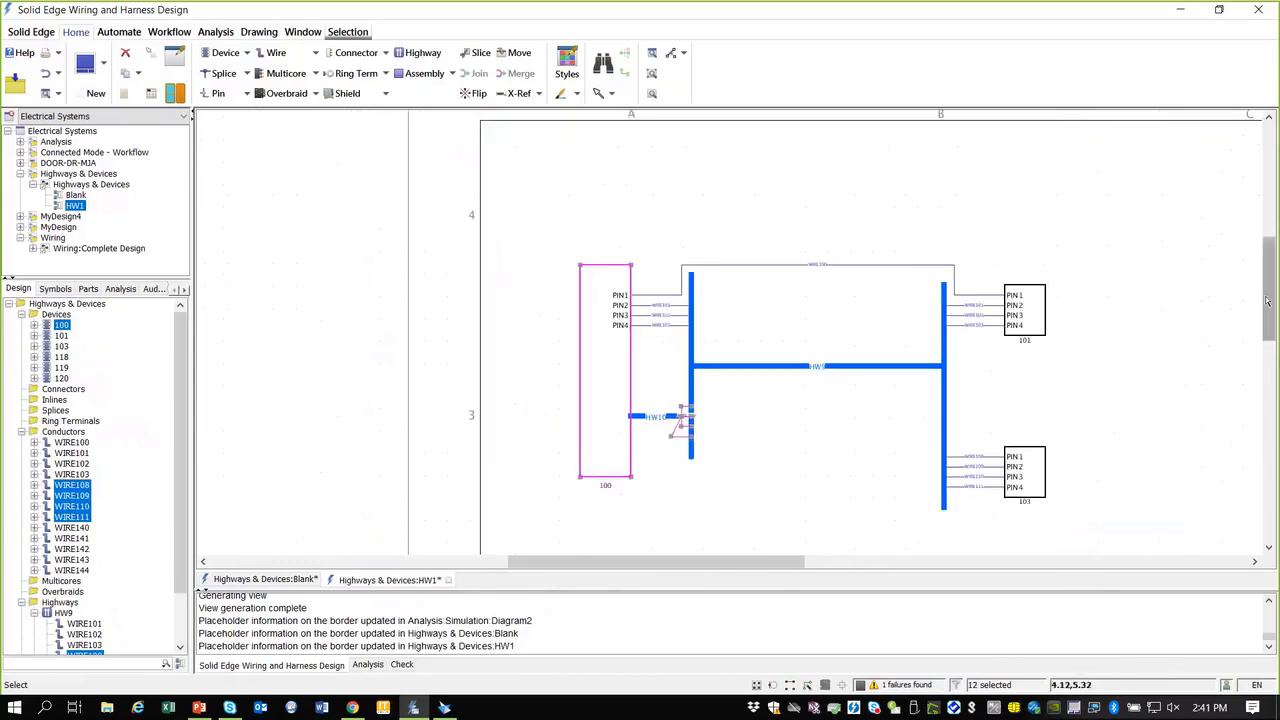
left_click_drag(1269, 302, 1269, 322)
scroll(1168, 310, "up", 1)
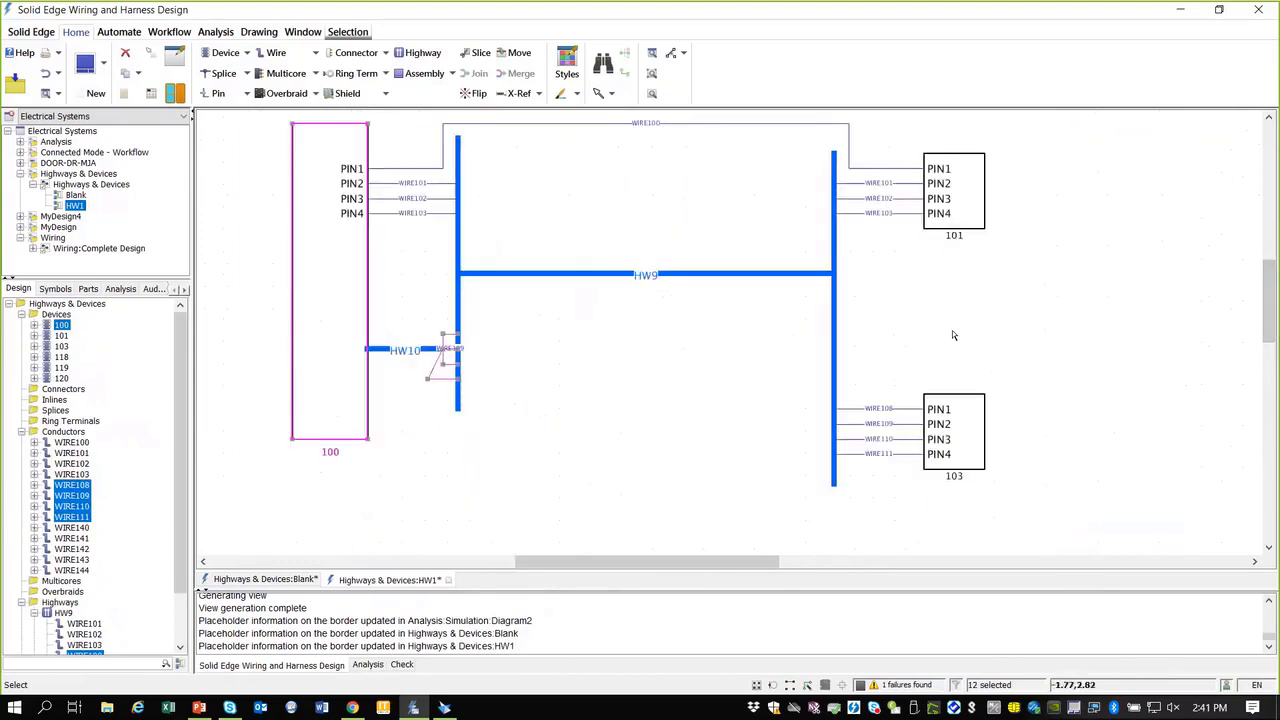
scroll(1000, 320, "down", 2)
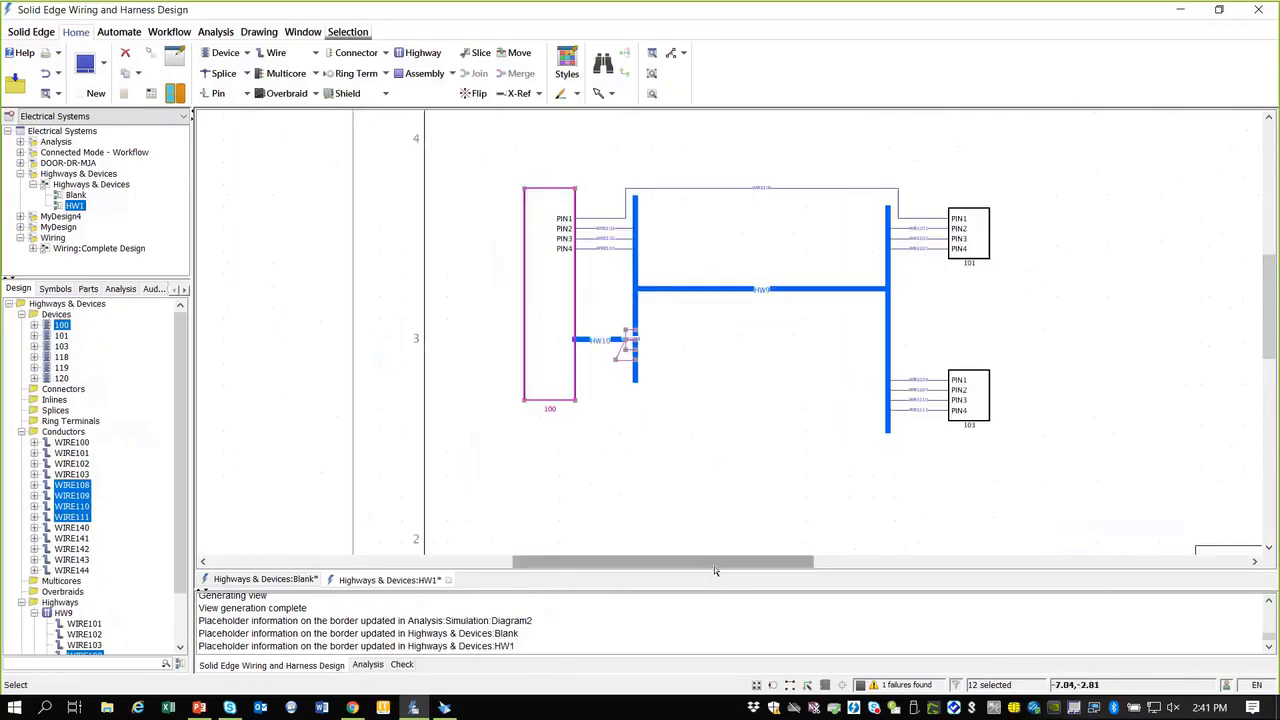
left_click_drag(714, 566, 758, 563)
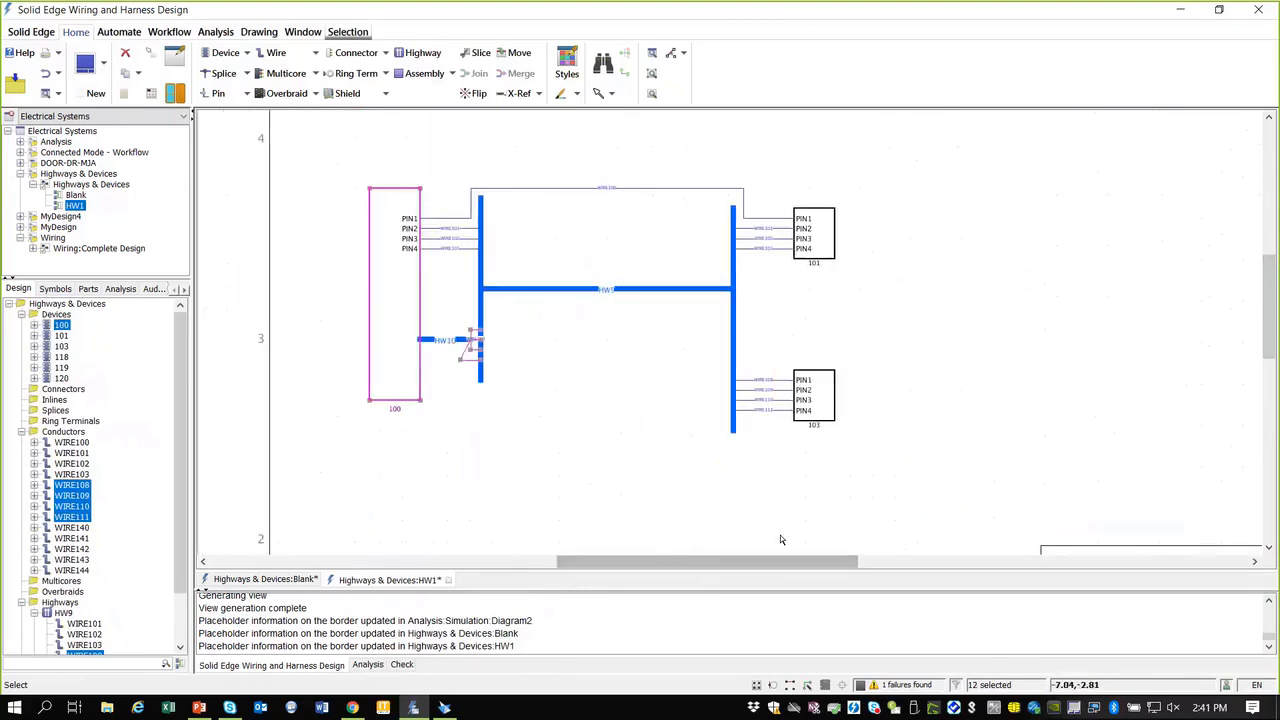
left_click_drag(836, 562, 848, 562)
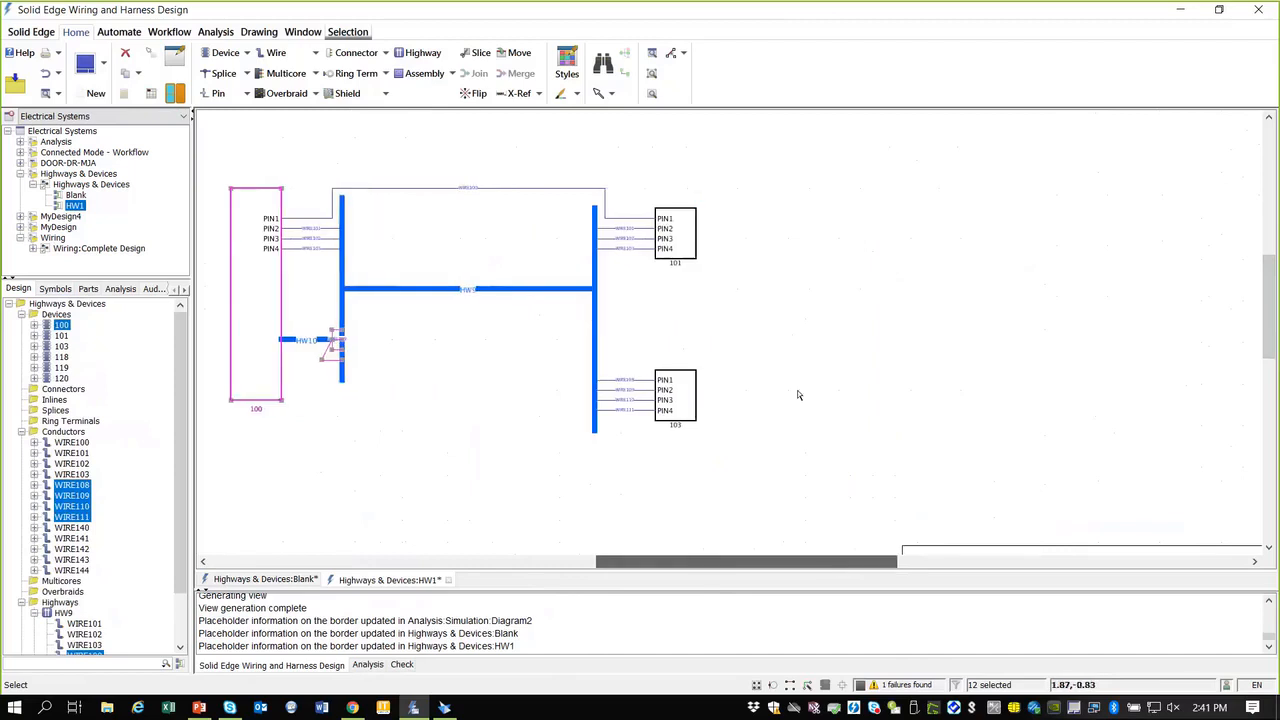
Step: Draw a new 64-pin device 121 on the HW1 sheet
left_click(225, 52)
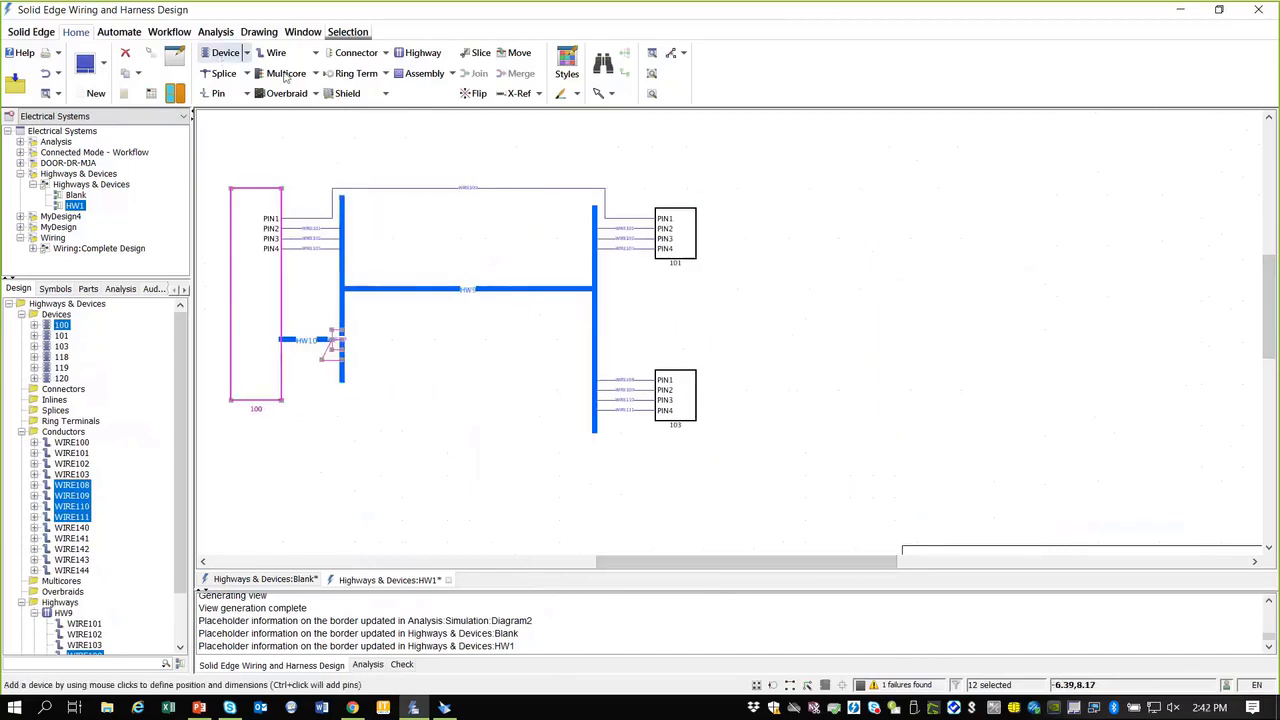
left_click(826, 157)
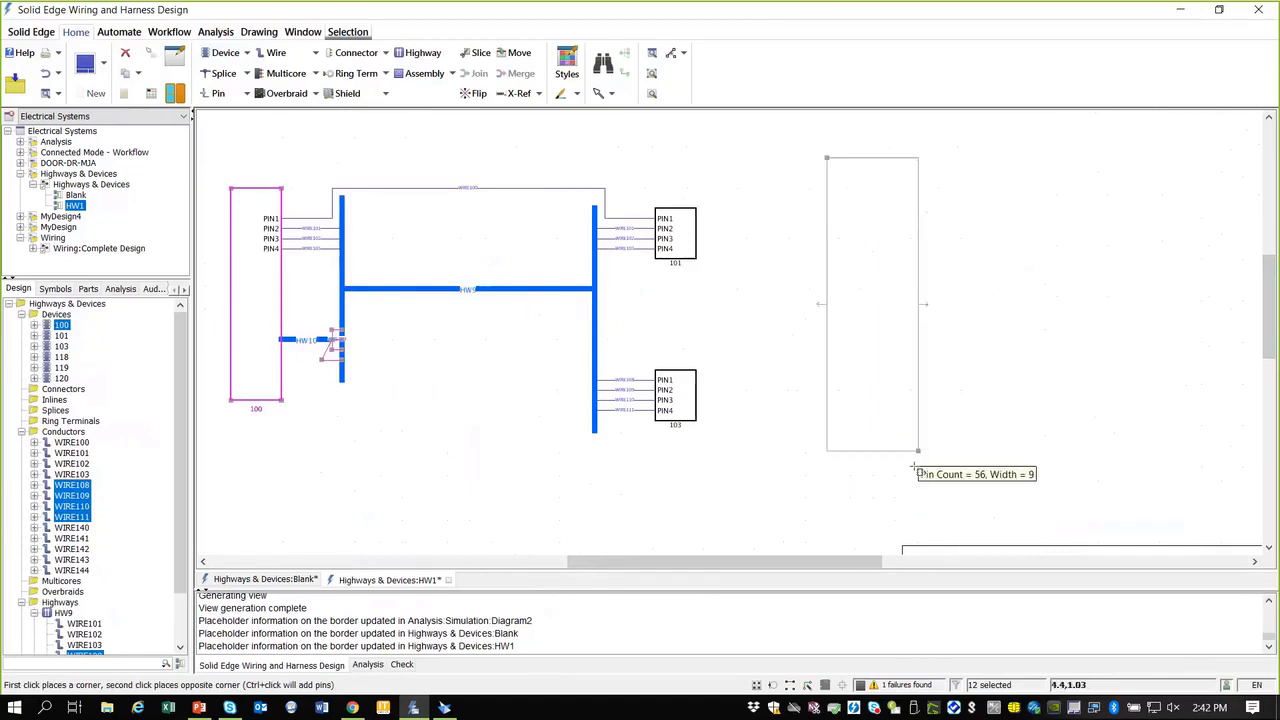
left_click(920, 492)
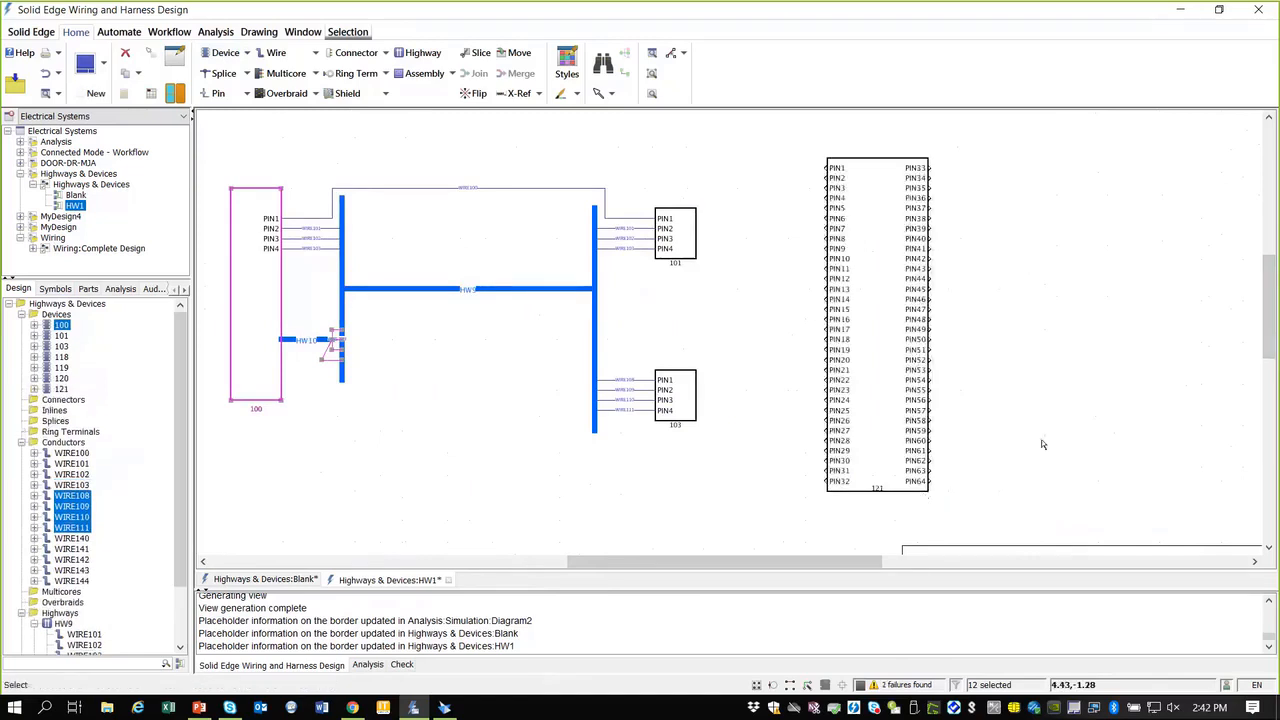
key("Escape")
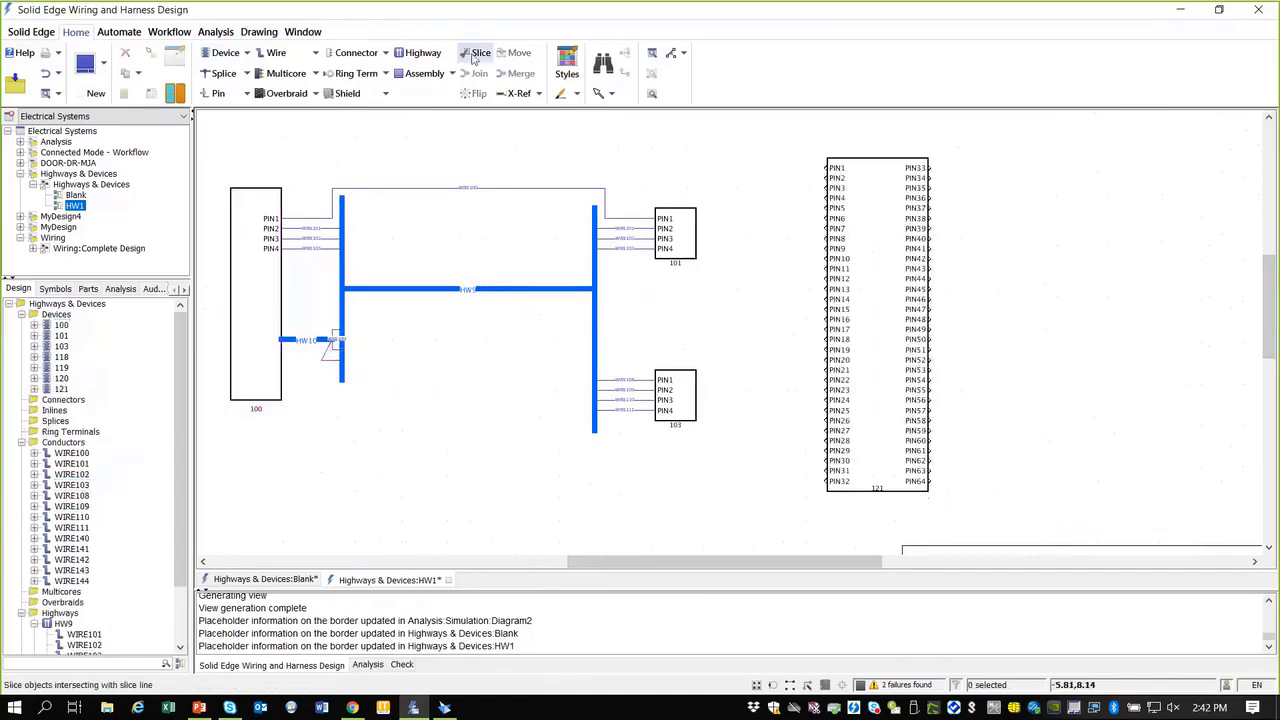
Step: Slice device 121 at PIN16 and move the lower half down and to the right
left_click(476, 55)
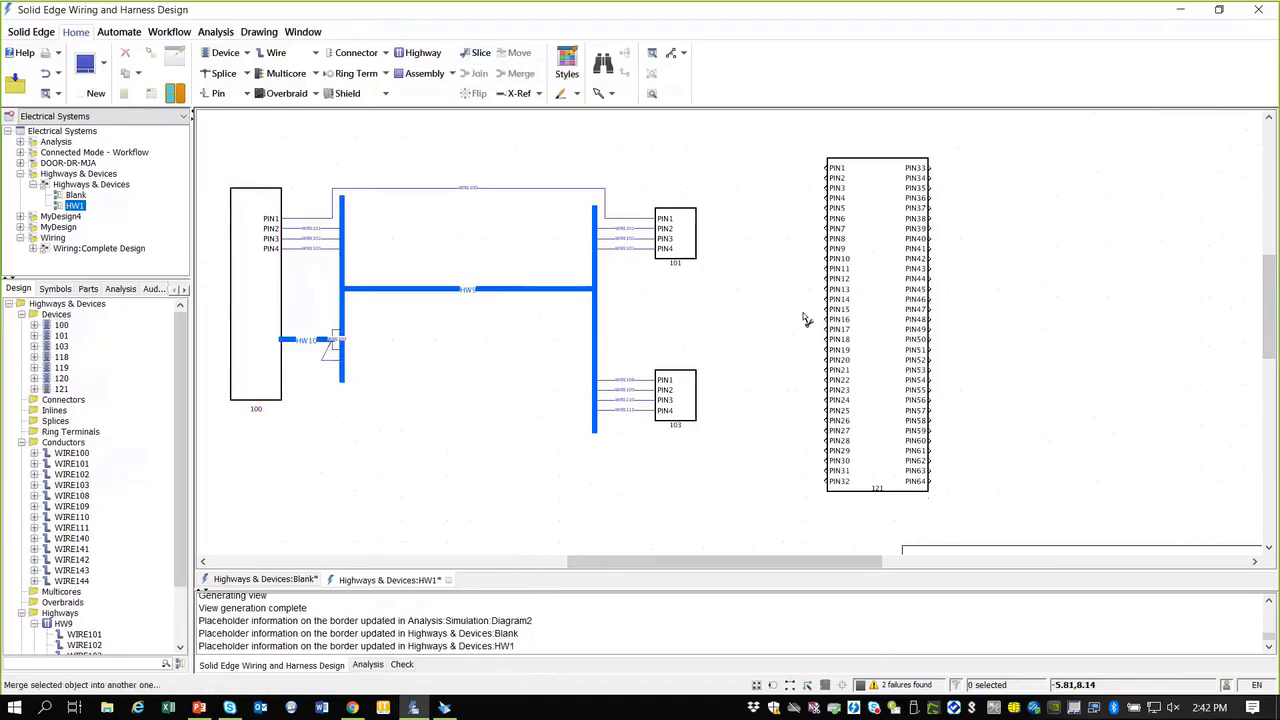
left_click(790, 318)
left_click(998, 319)
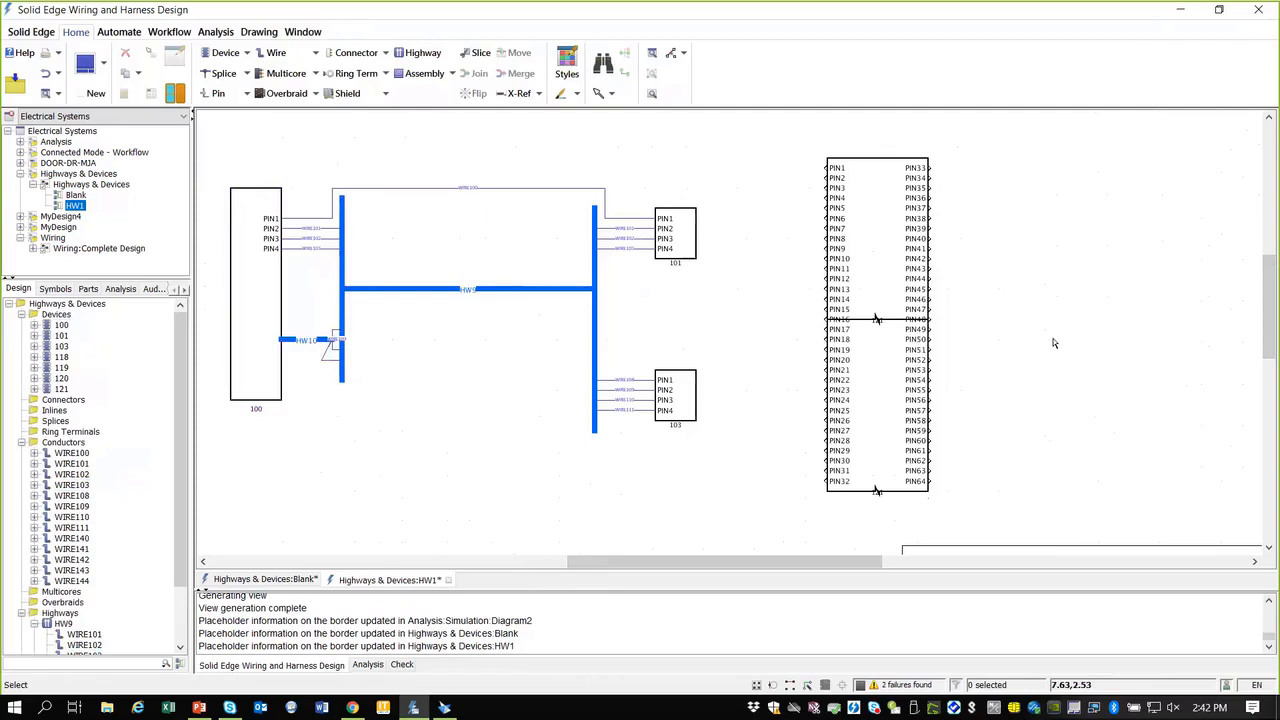
left_click(920, 391)
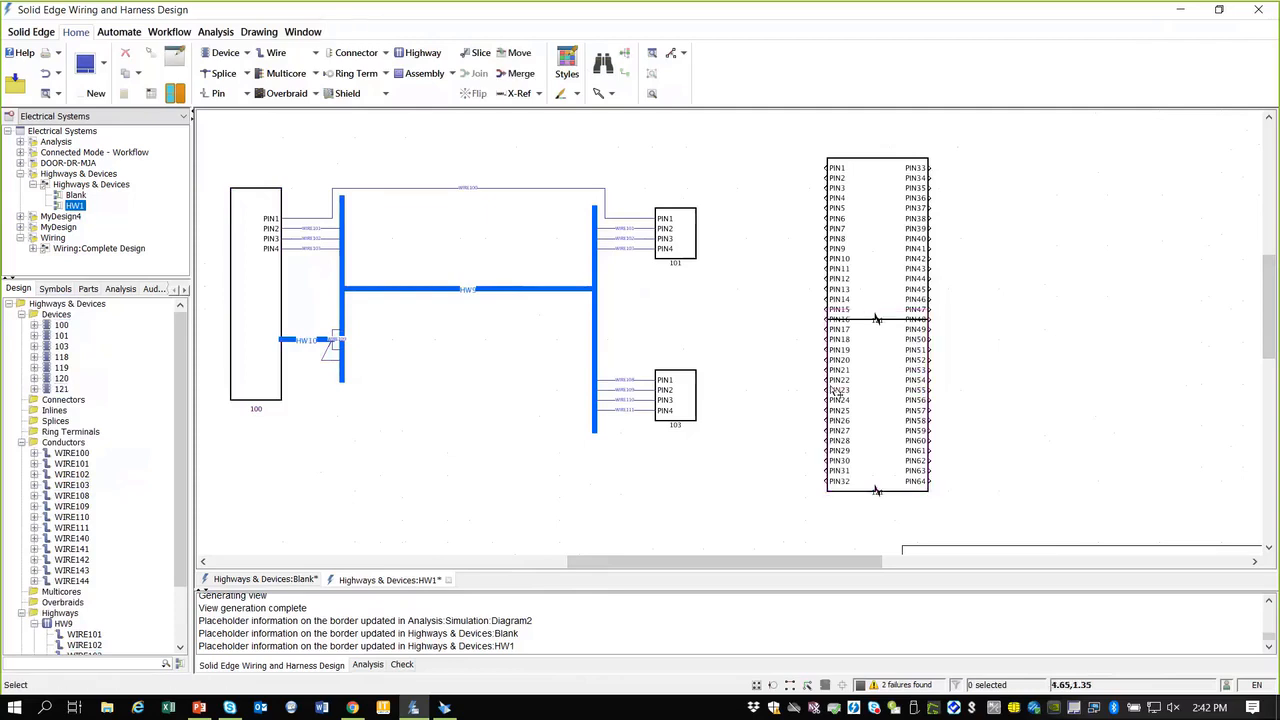
left_click_drag(870, 383, 1042, 395)
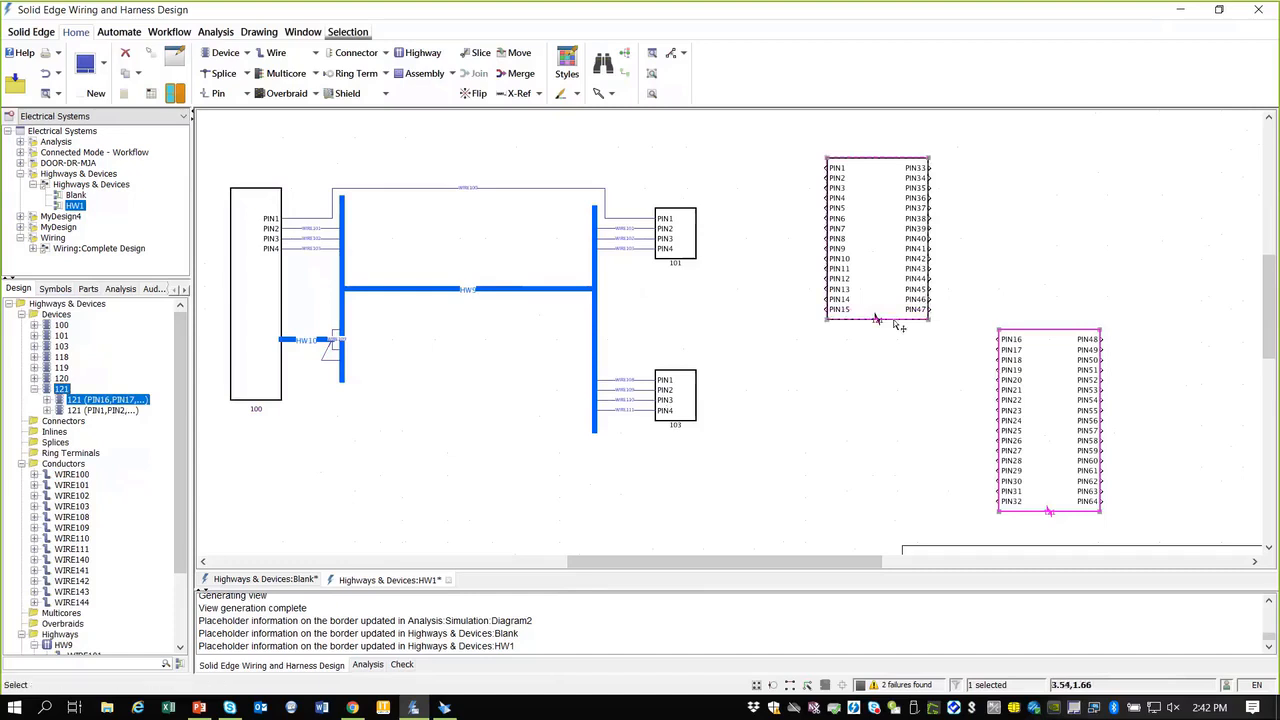
left_click(884, 326)
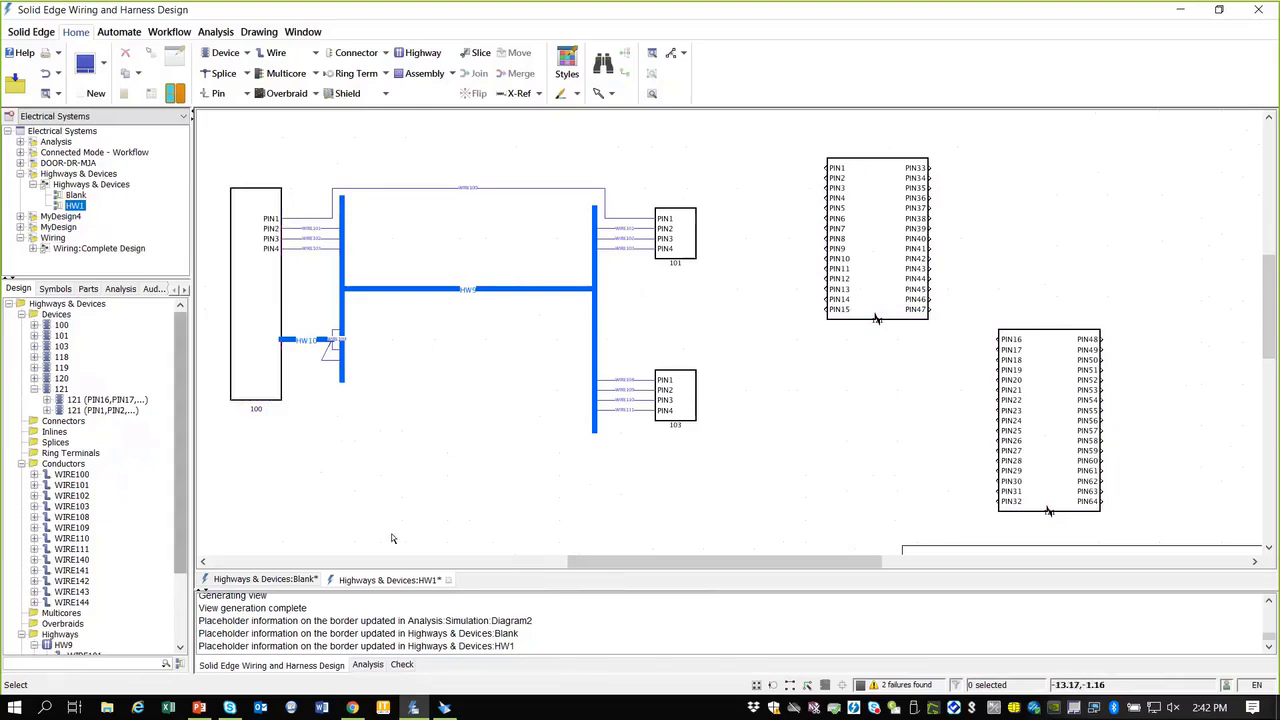
Step: Close the HW1 and Blank diagrams, discarding the Highways & Devices changes
left_click(448, 580)
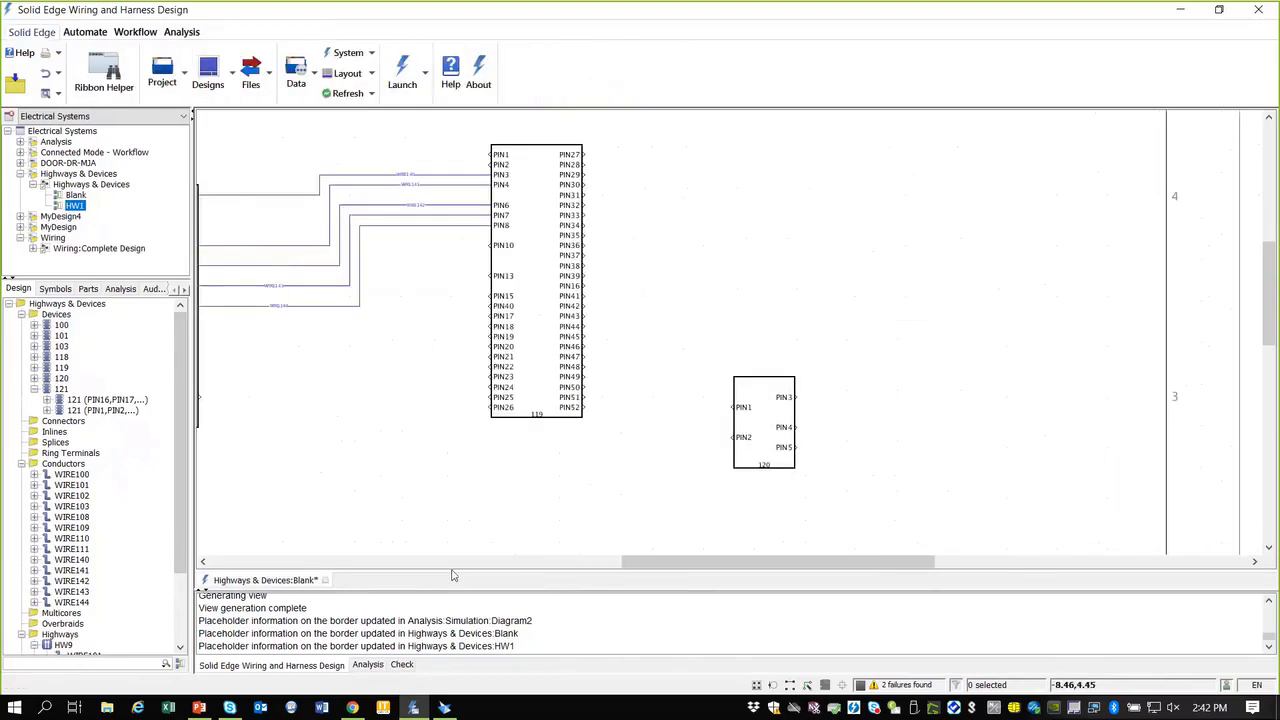
left_click(325, 580)
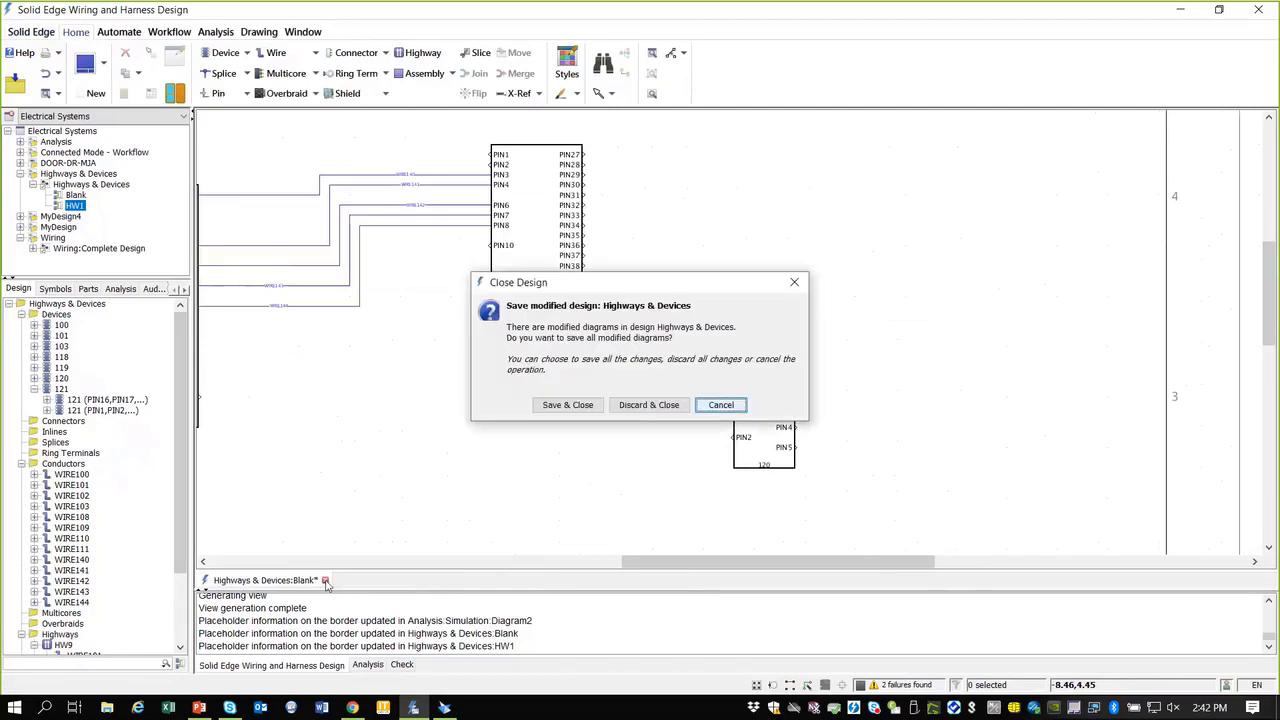
left_click(648, 405)
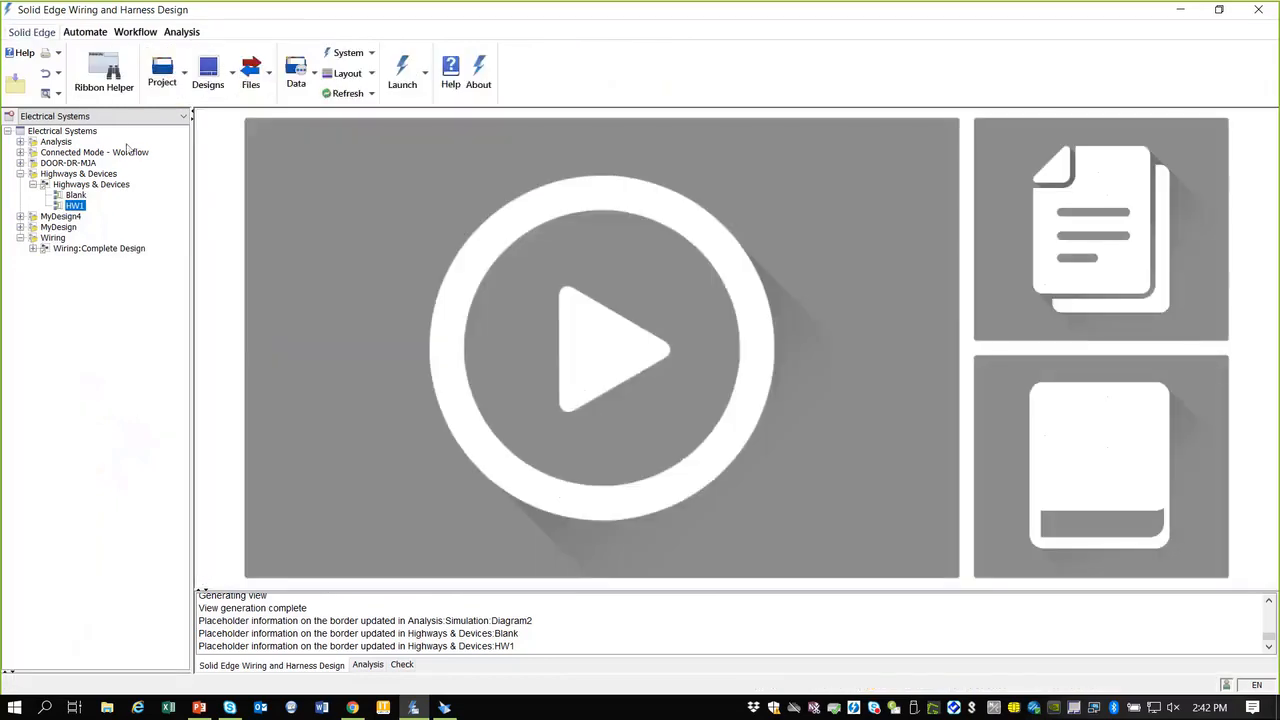
Step: Open the ANSI Machinery Panel Design project from the DEMOS folder
left_click(183, 66)
left_click(174, 134)
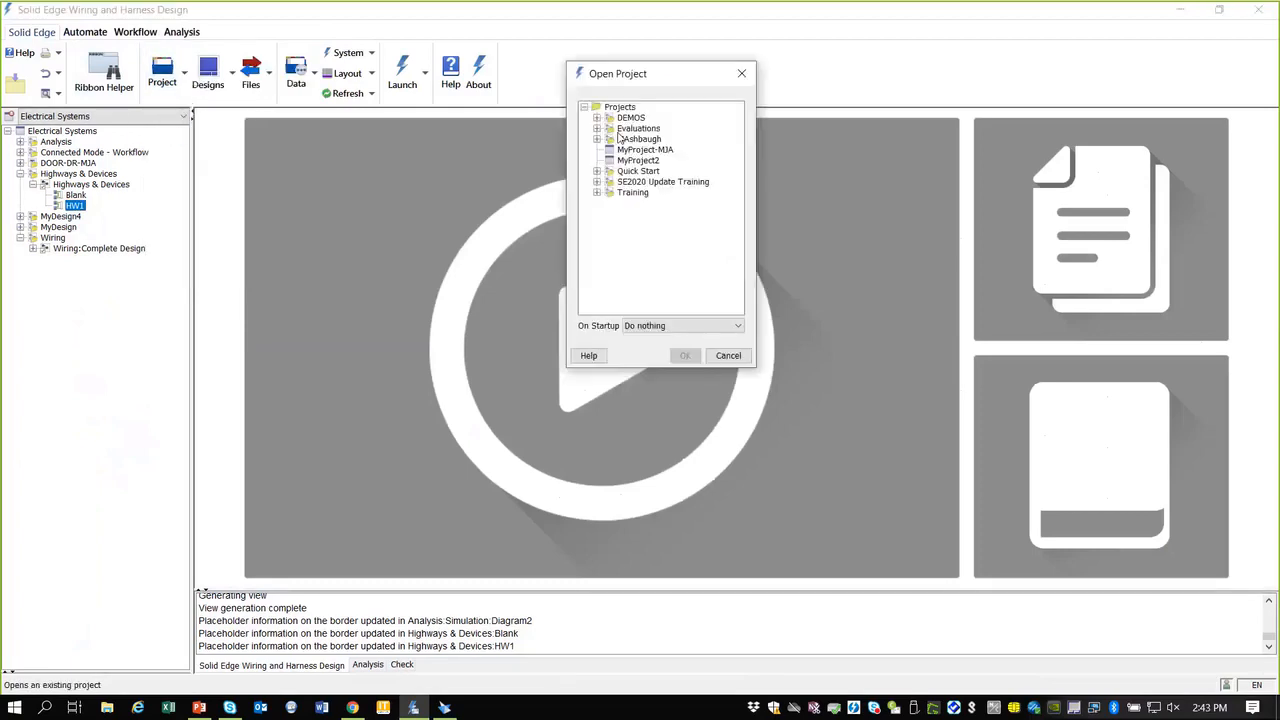
left_click(597, 119)
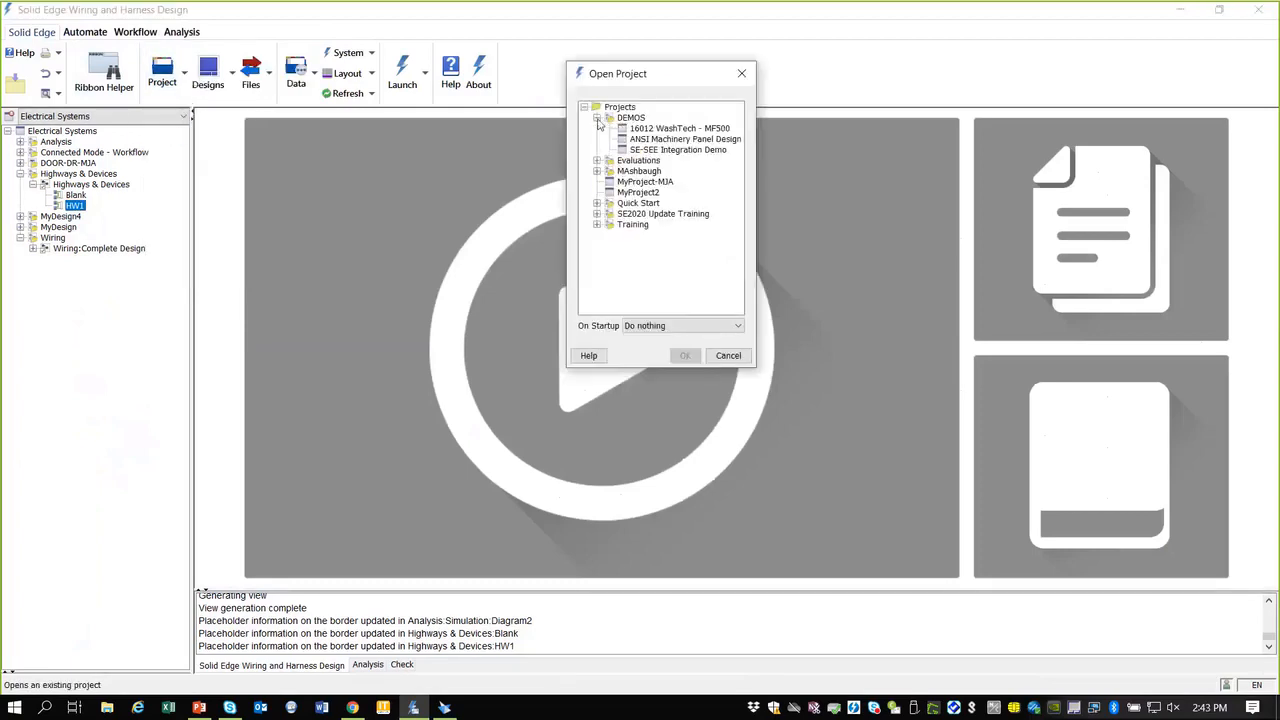
left_click(685, 139)
left_click(685, 356)
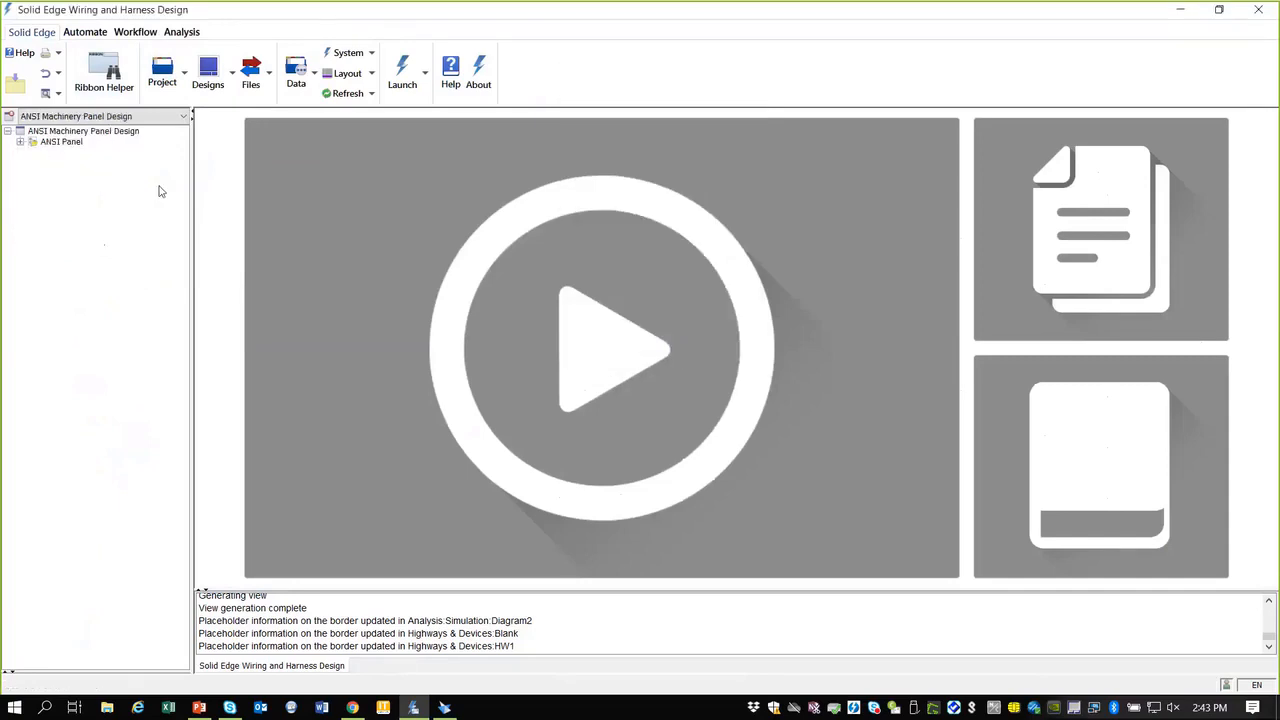
left_click(185, 119)
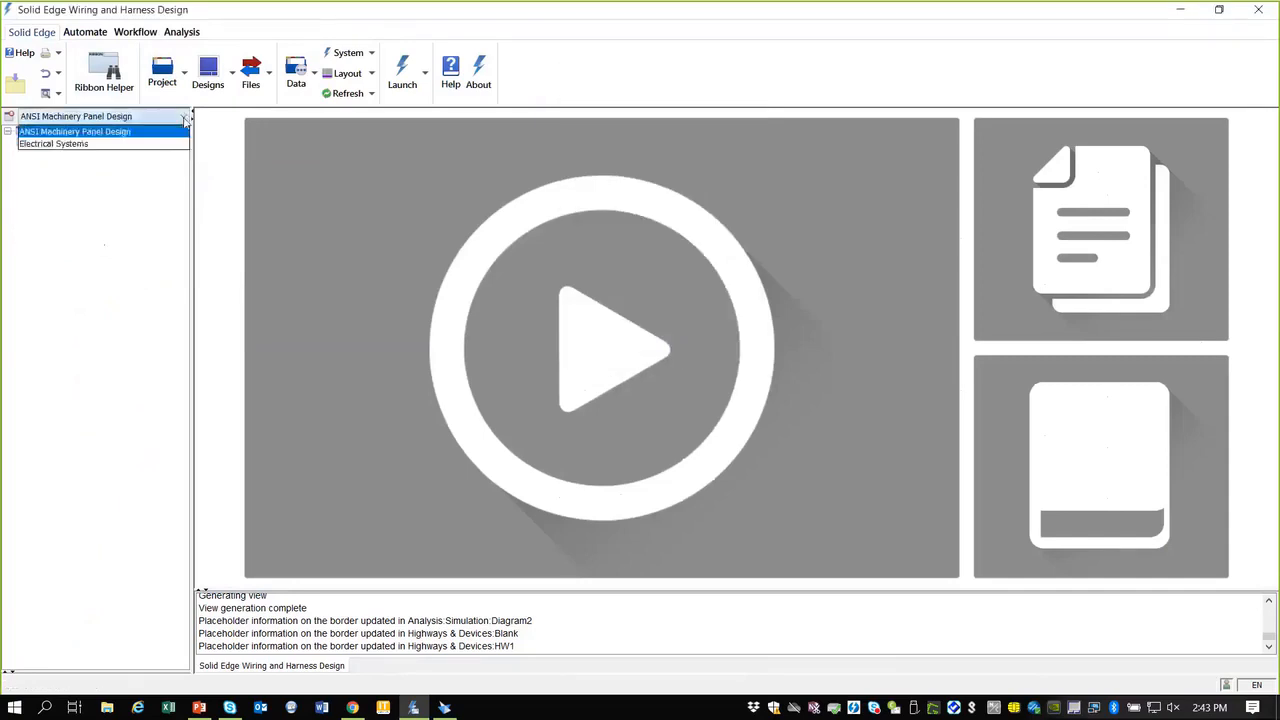
left_click(283, 16)
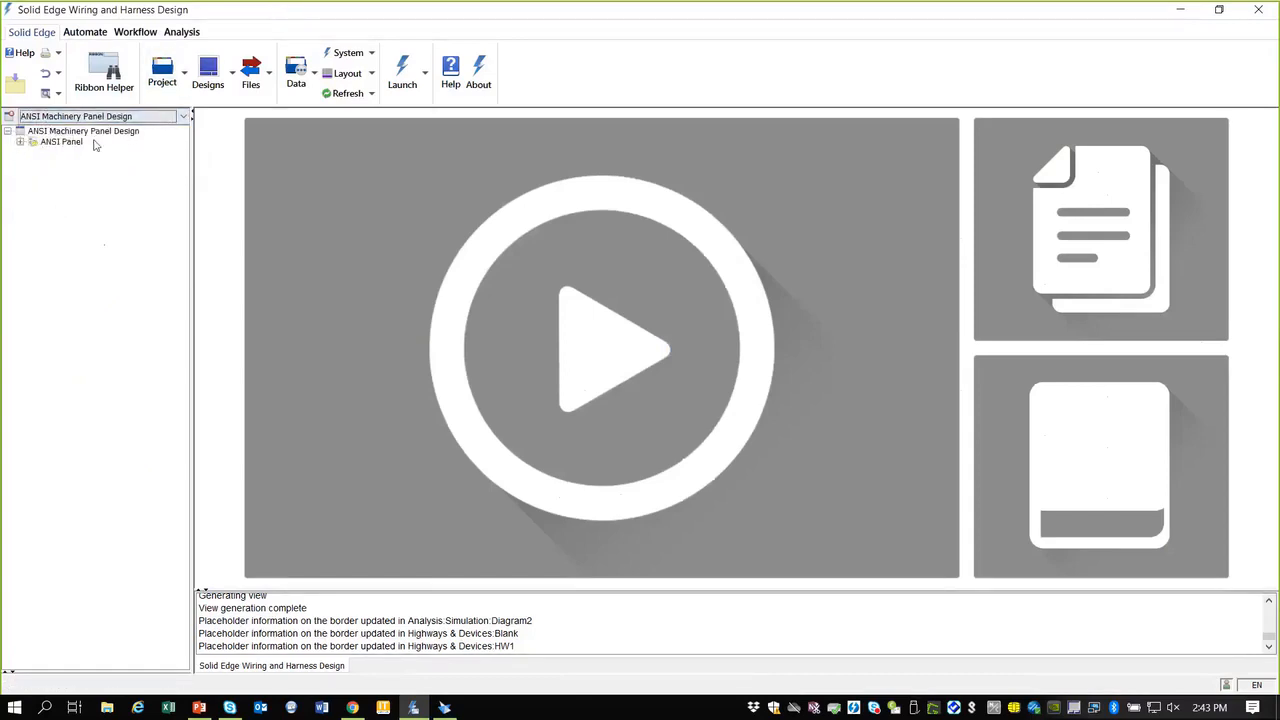
Step: Expand the ANSI Panel design and open sheet 1 of the ladder schematic
left_click(20, 143)
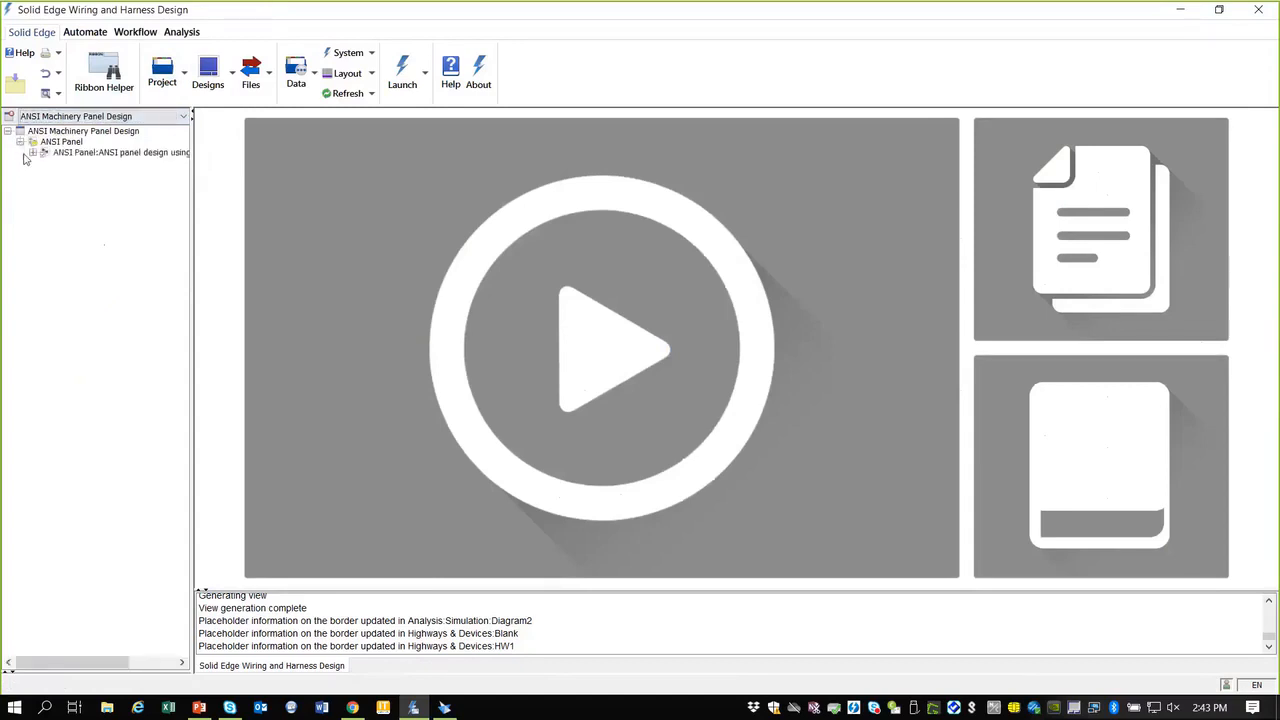
left_click(33, 152)
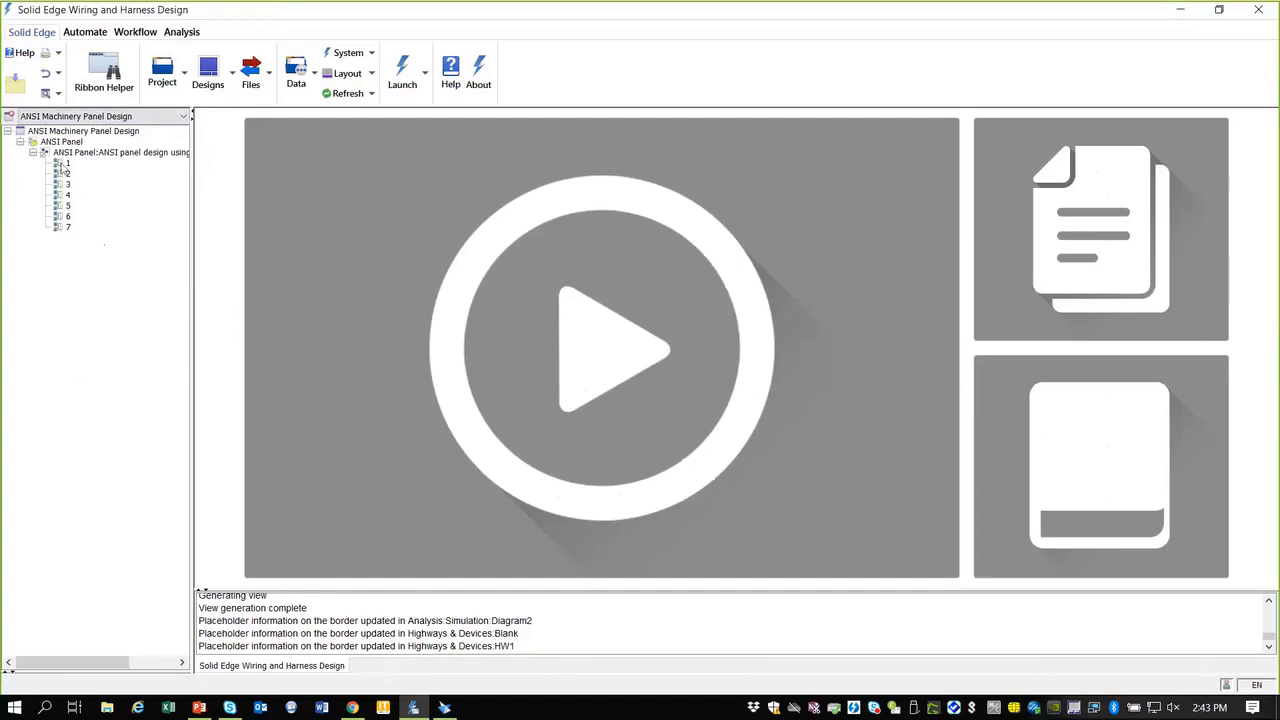
double_click(63, 164)
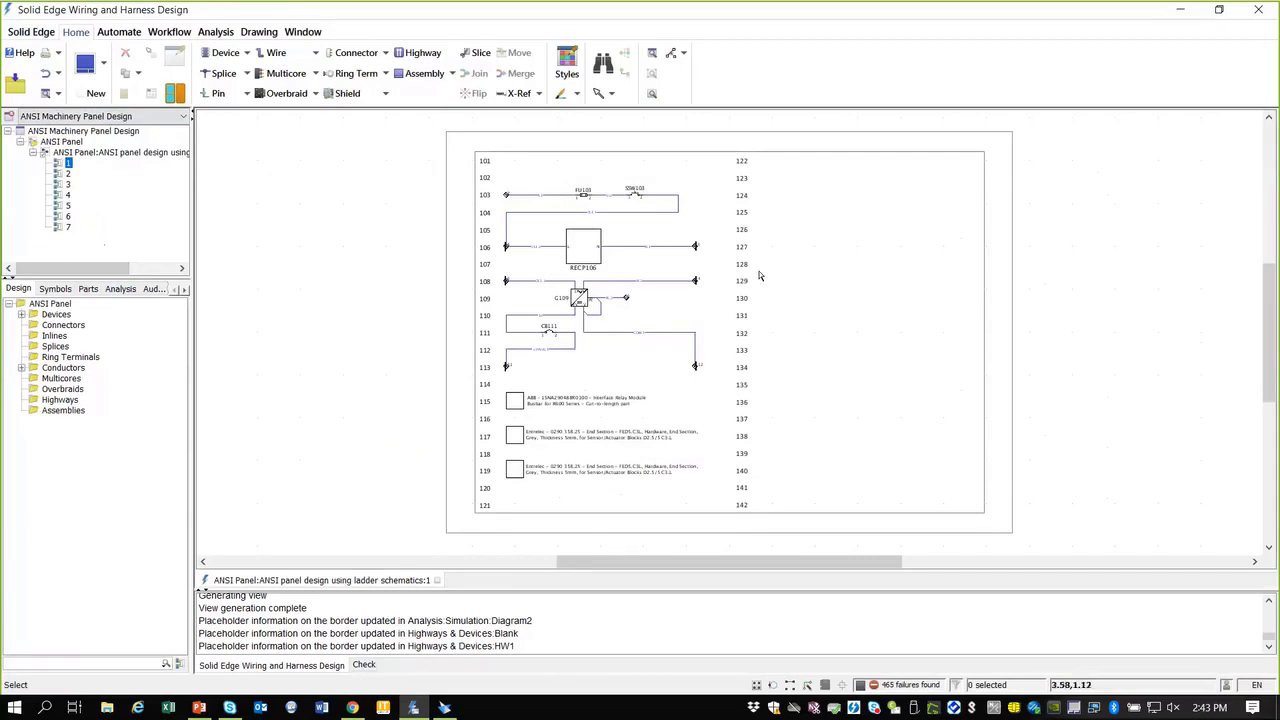
Step: Copy fuse FU103 and paste the copy as FU125 at row 125
scroll(560, 176, "up", 3)
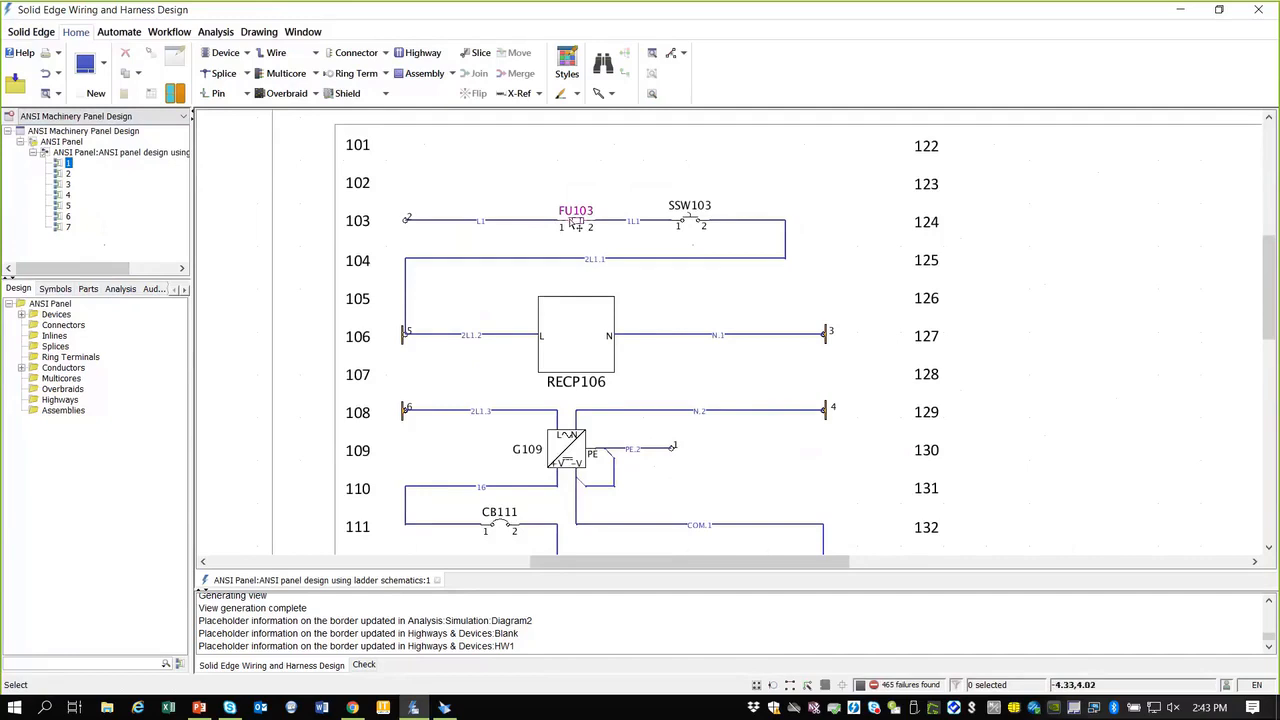
left_click(584, 227)
left_click(580, 165)
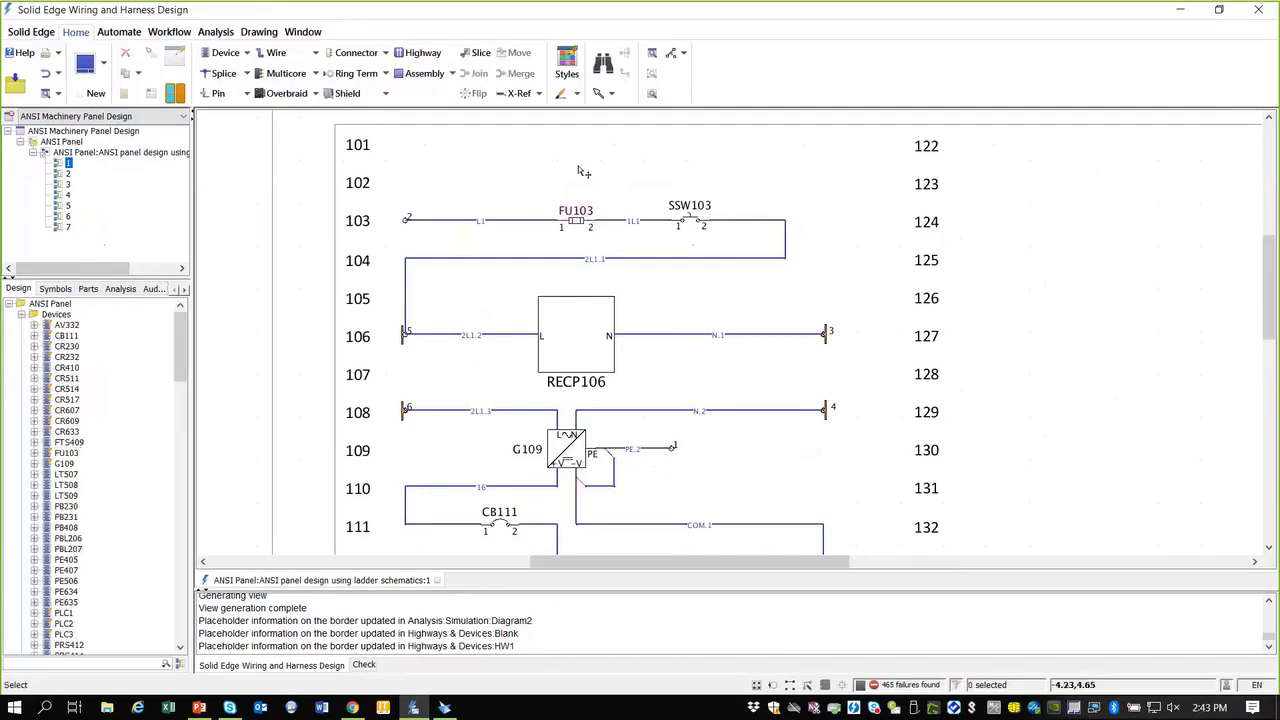
left_click_drag(584, 224, 584, 148)
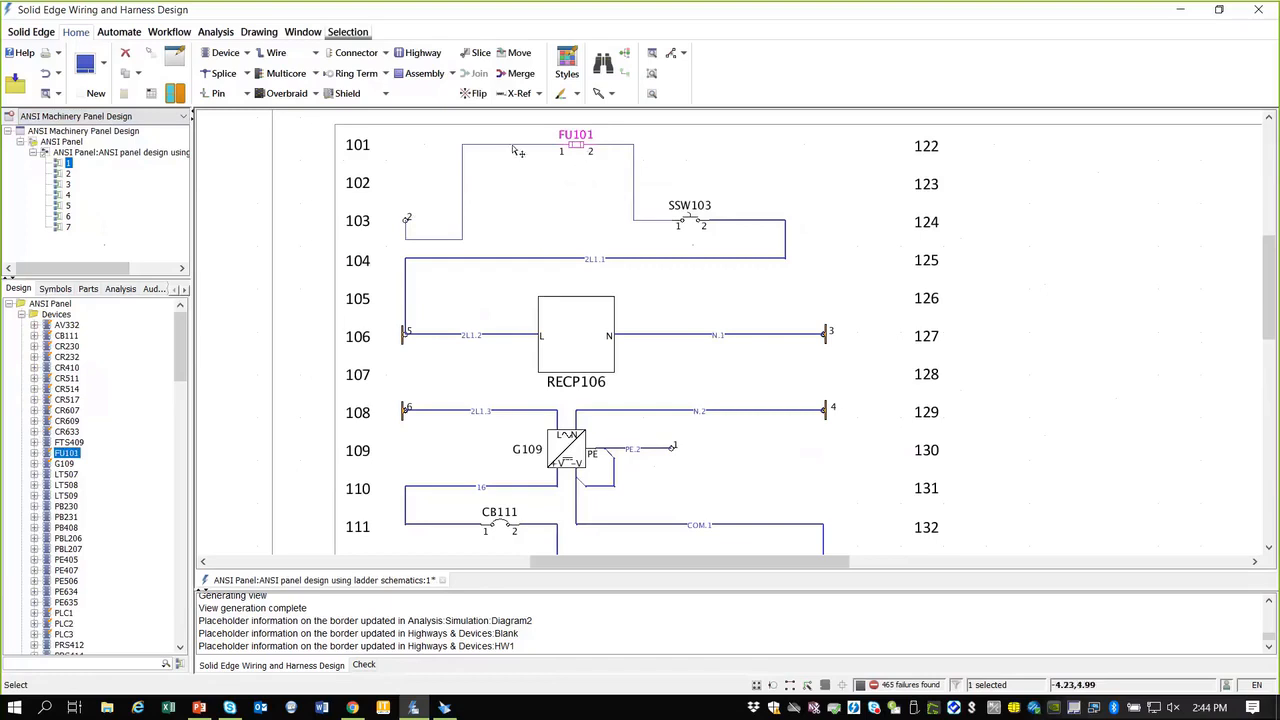
key("ctrl+z")
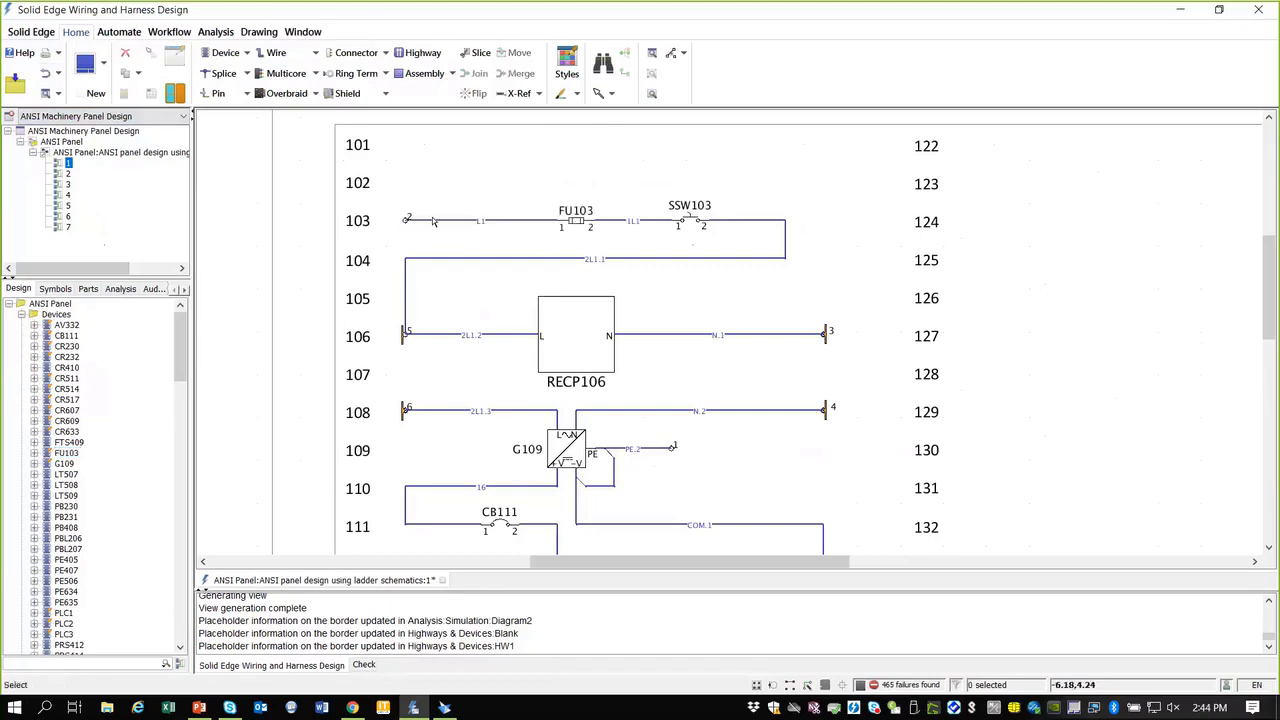
left_click(587, 228)
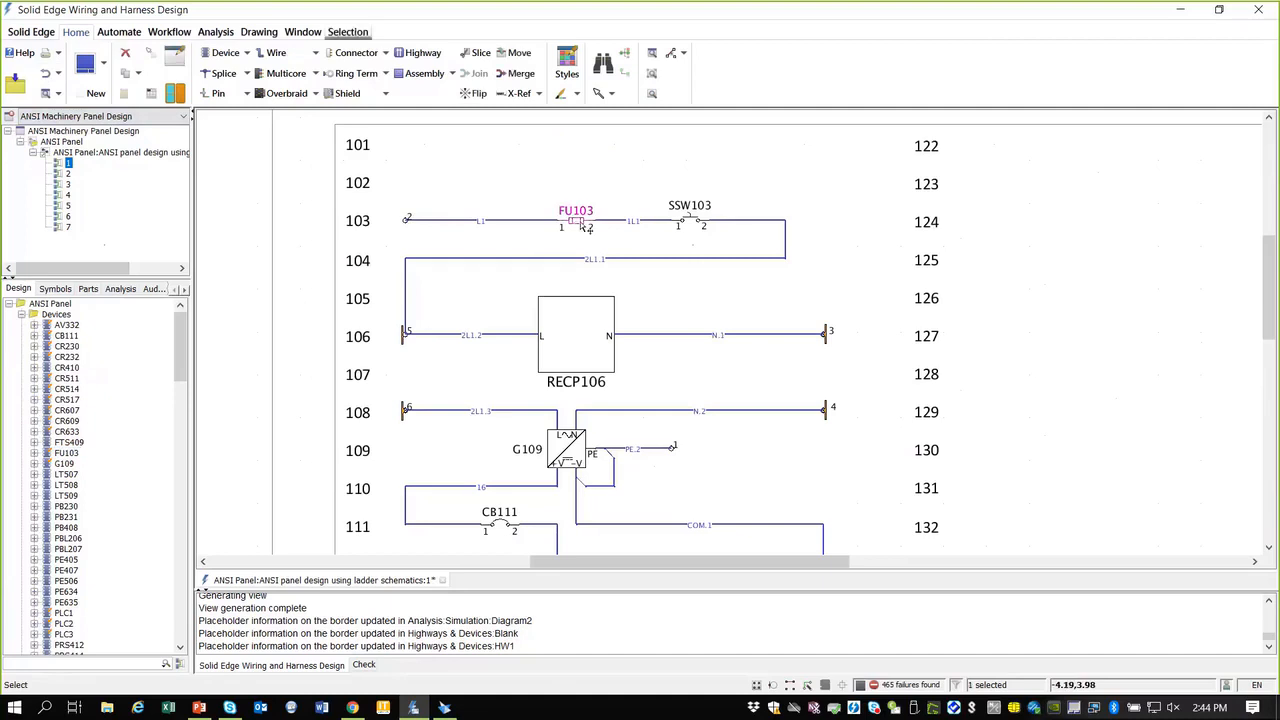
key("ctrl+c")
key("ctrl+v")
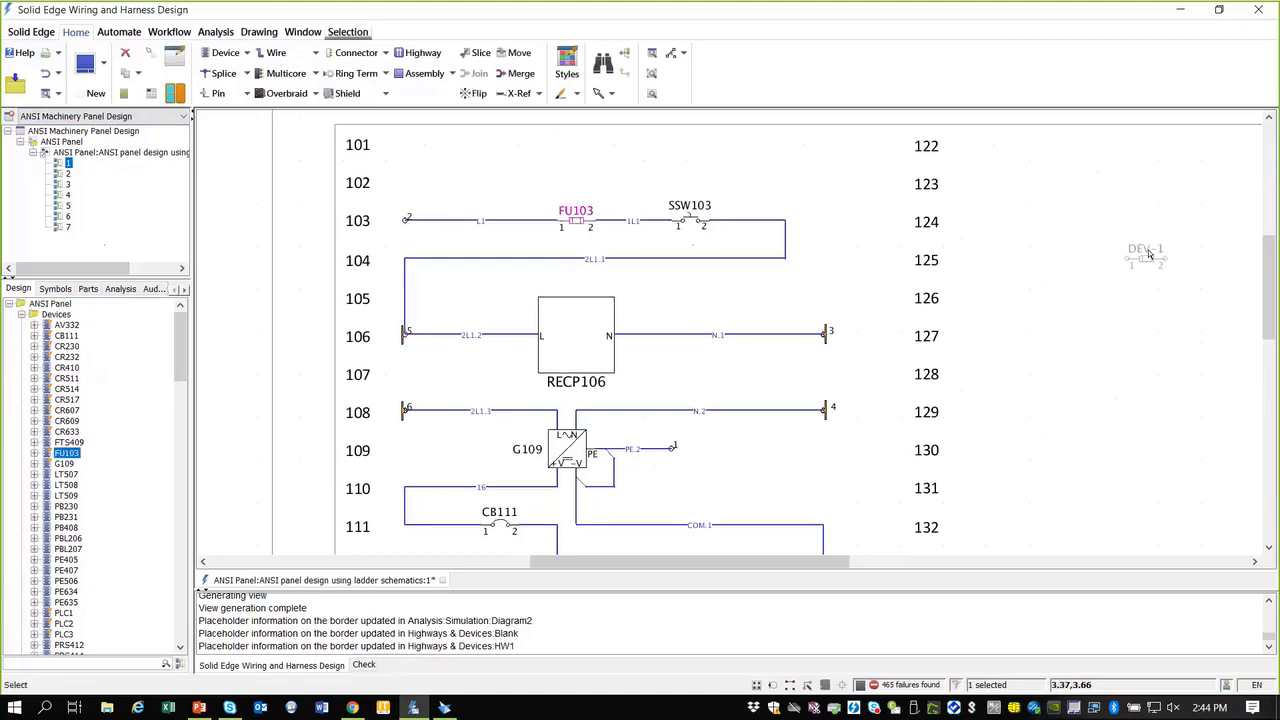
left_click(1150, 256)
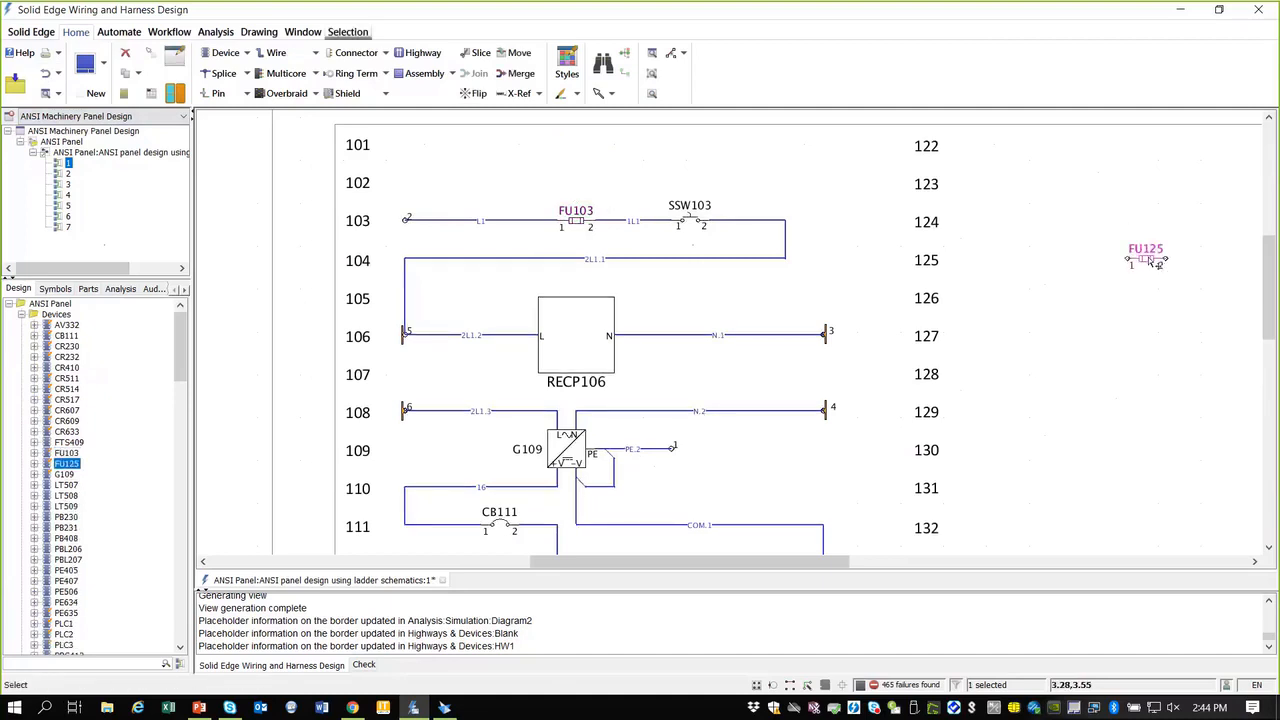
Step: Open sheet 5 of the panel design, showing PLC1 across rungs 501–542
scroll(1186, 271, "down", 1)
scroll(1172, 267, "up", 4)
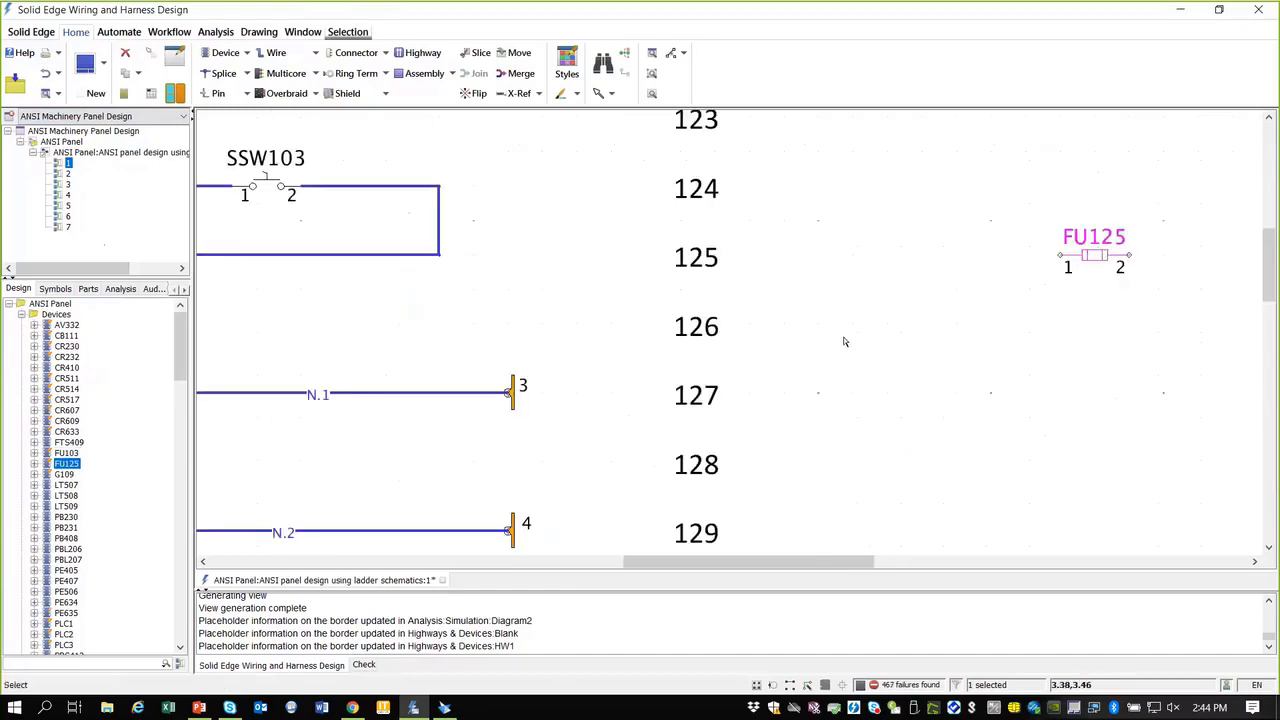
left_click(68, 206)
double_click(68, 206)
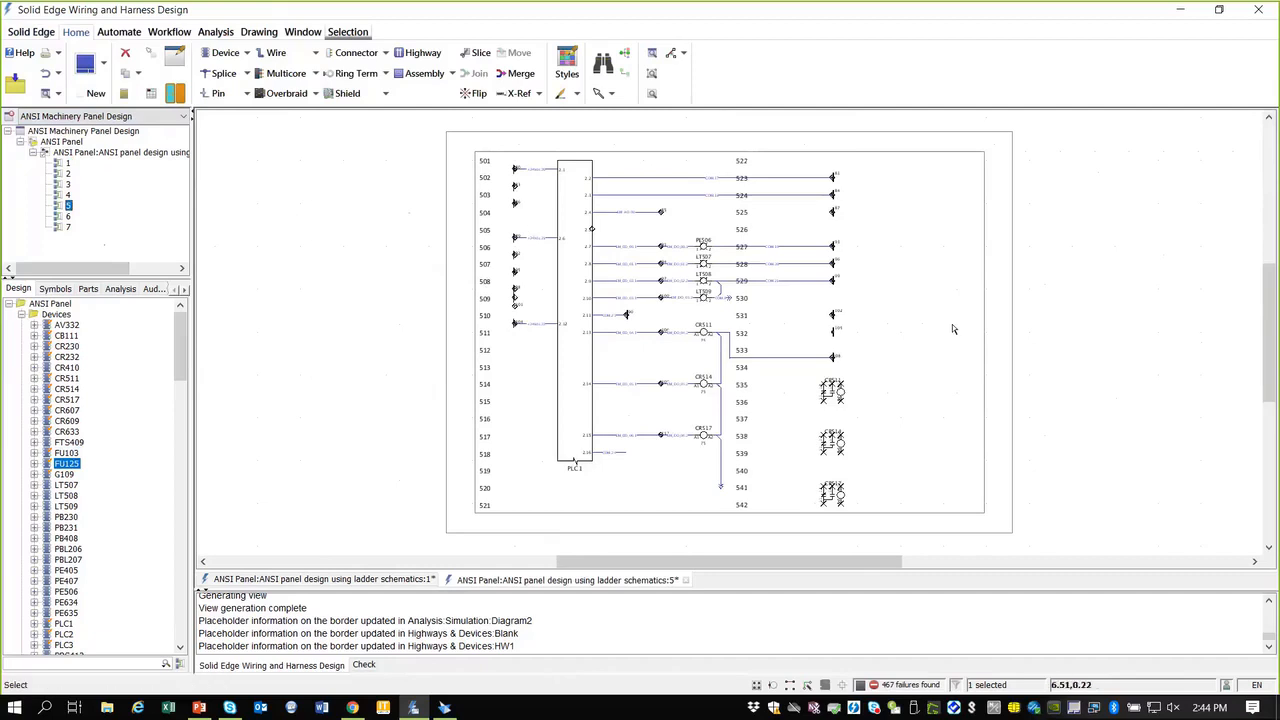
Step: Collapse the ANSI Machinery Panel Design tree and switch to the Electrical Systems project
left_click(33, 152)
left_click(20, 142)
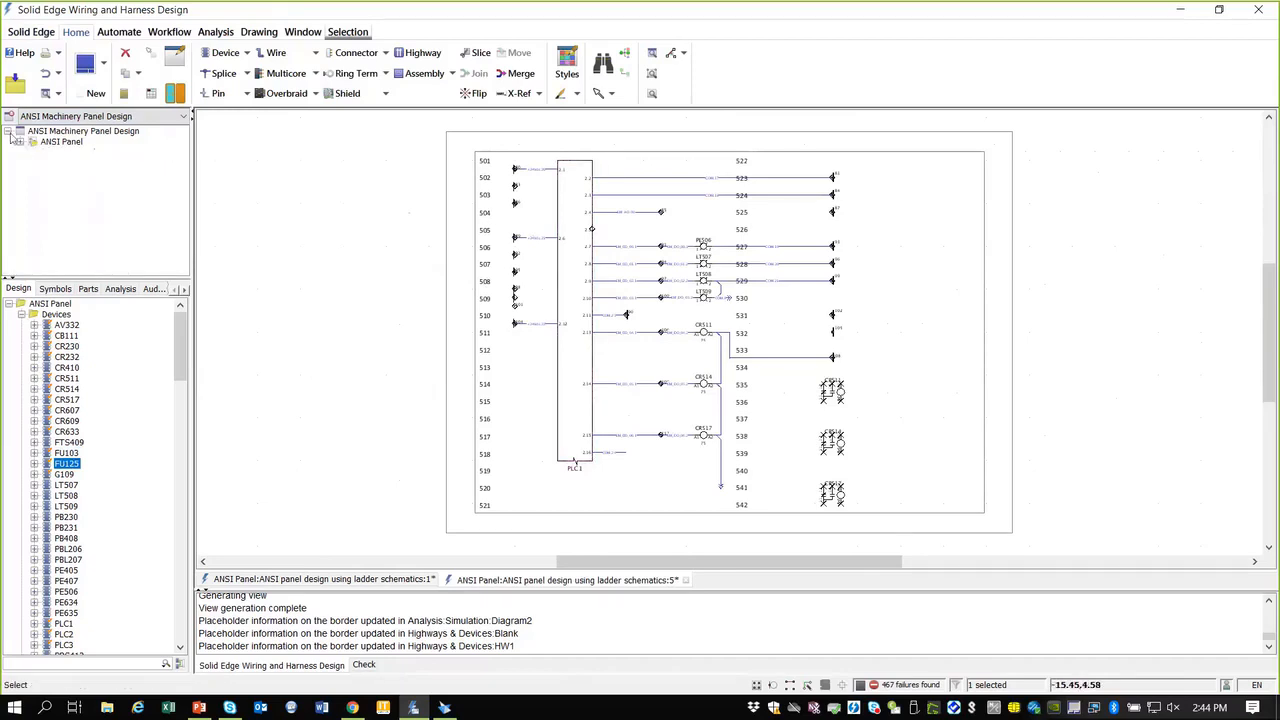
left_click(8, 131)
left_click(104, 132)
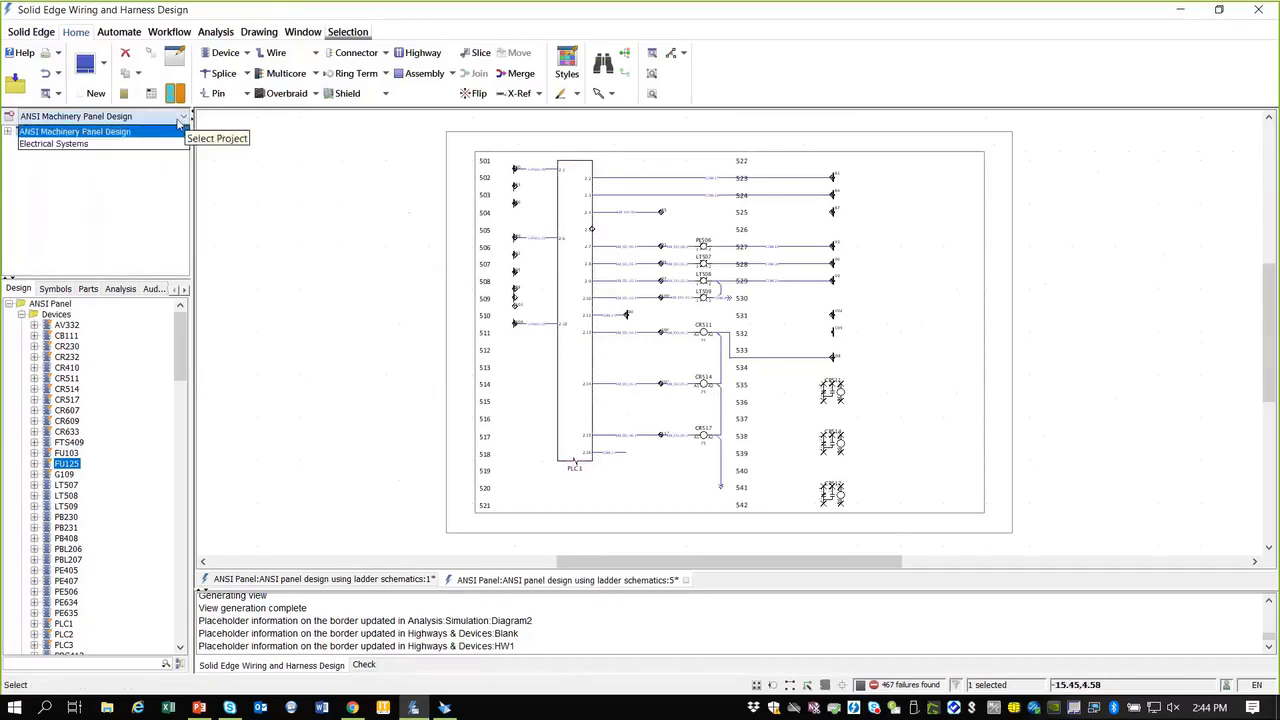
left_click(112, 145)
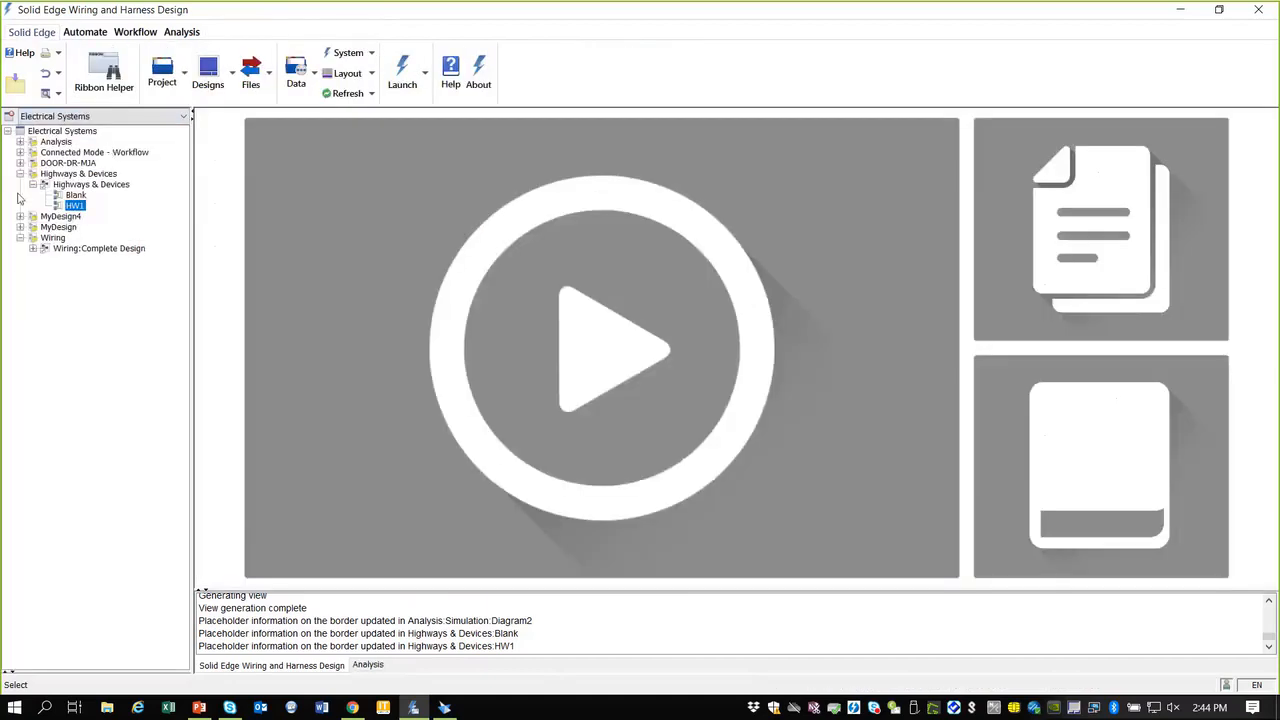
left_click(20, 174)
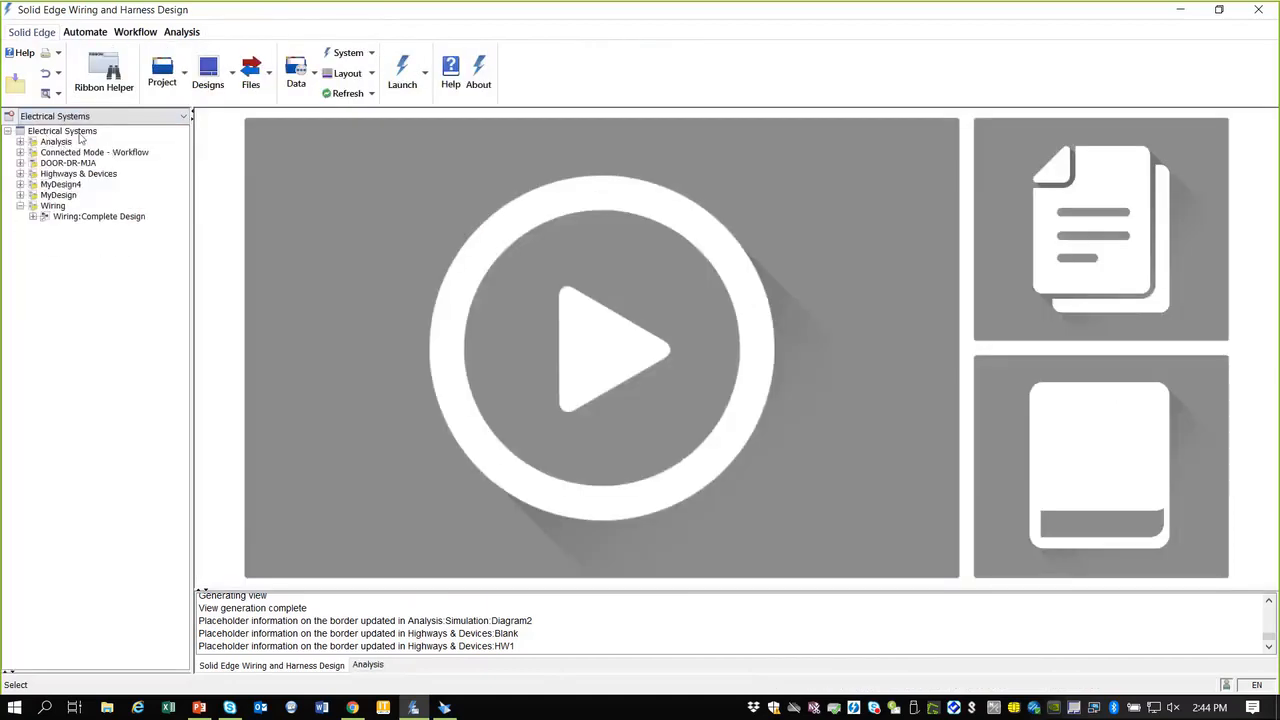
Step: Look over the Project and Files menus, then pick another project from the selector
left_click(186, 80)
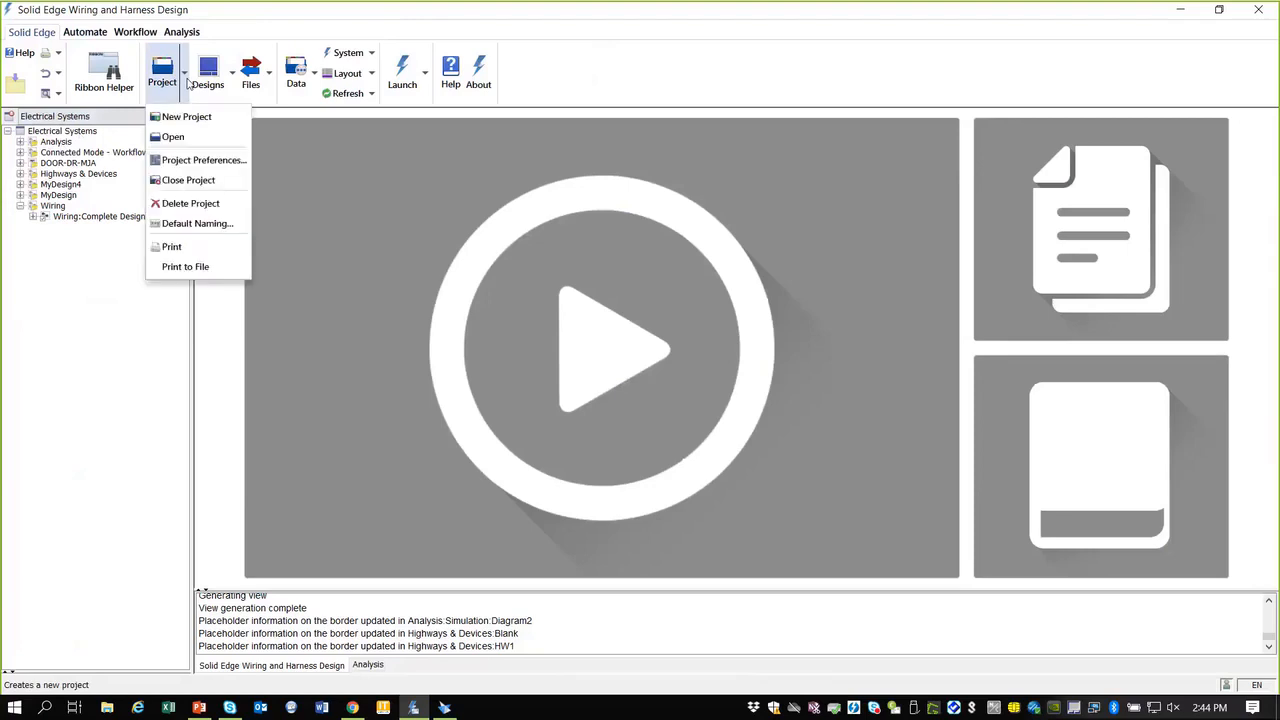
left_click(252, 72)
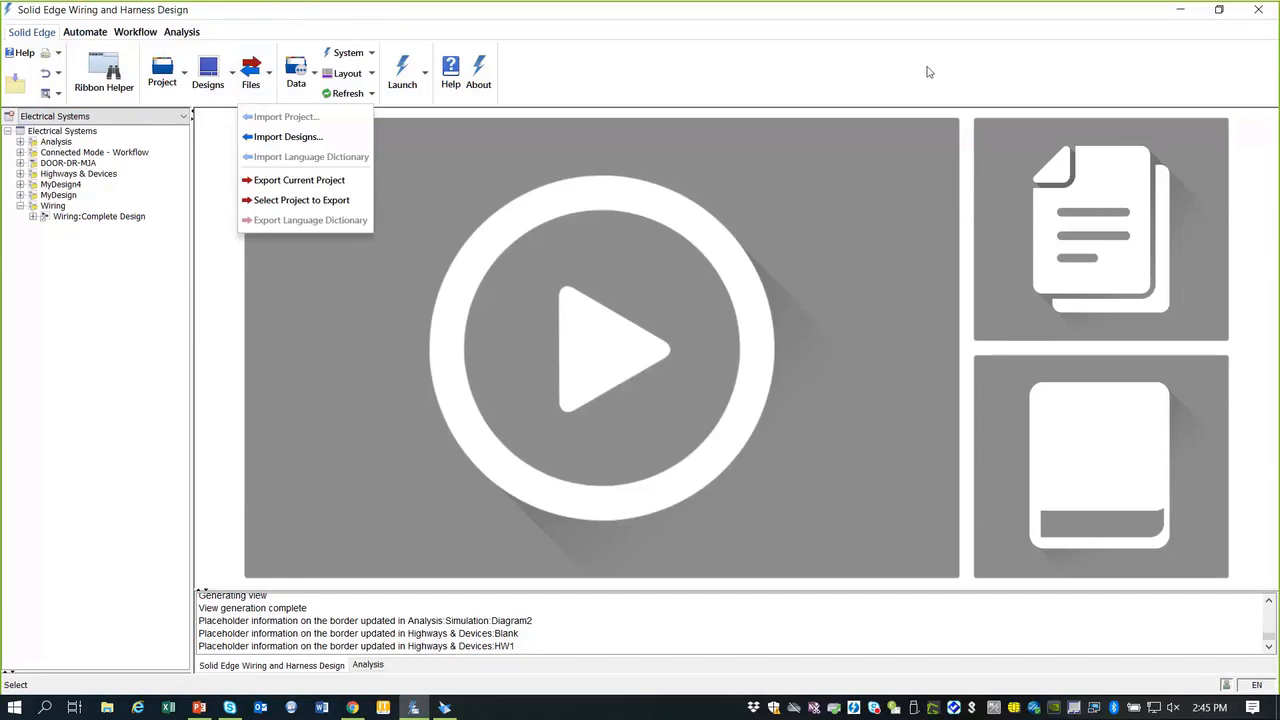
left_click(743, 82)
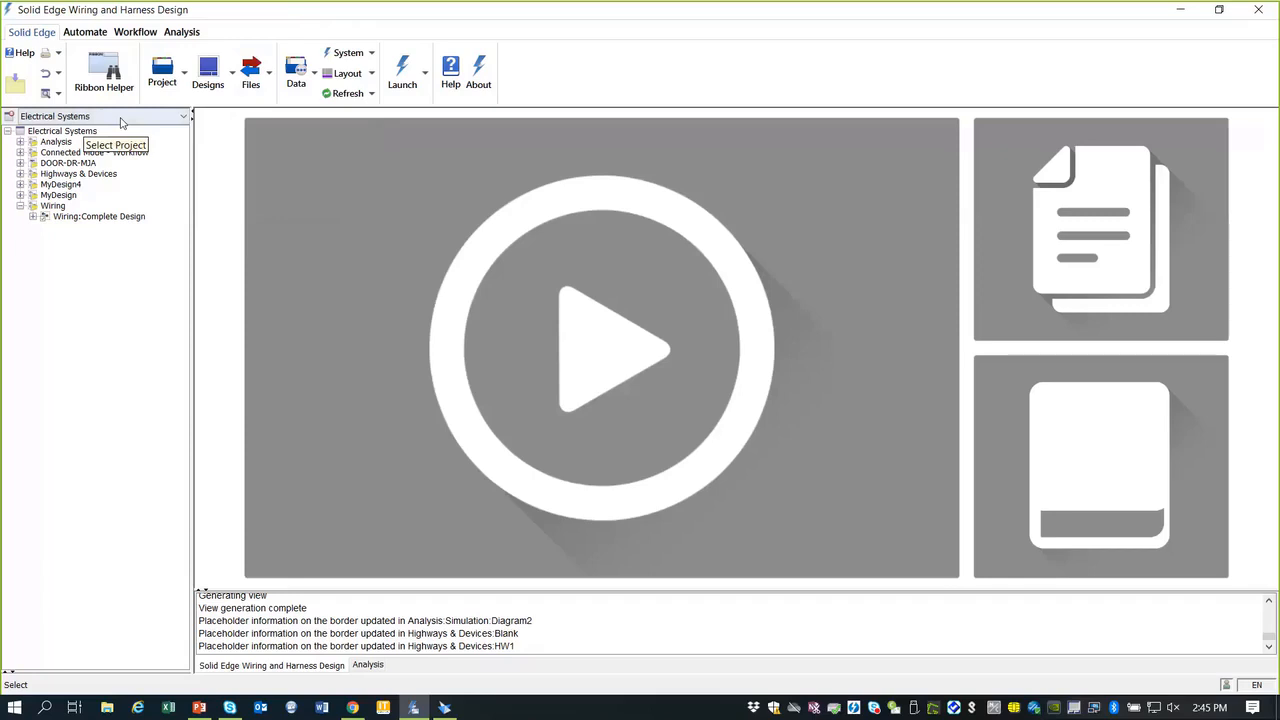
left_click(184, 117)
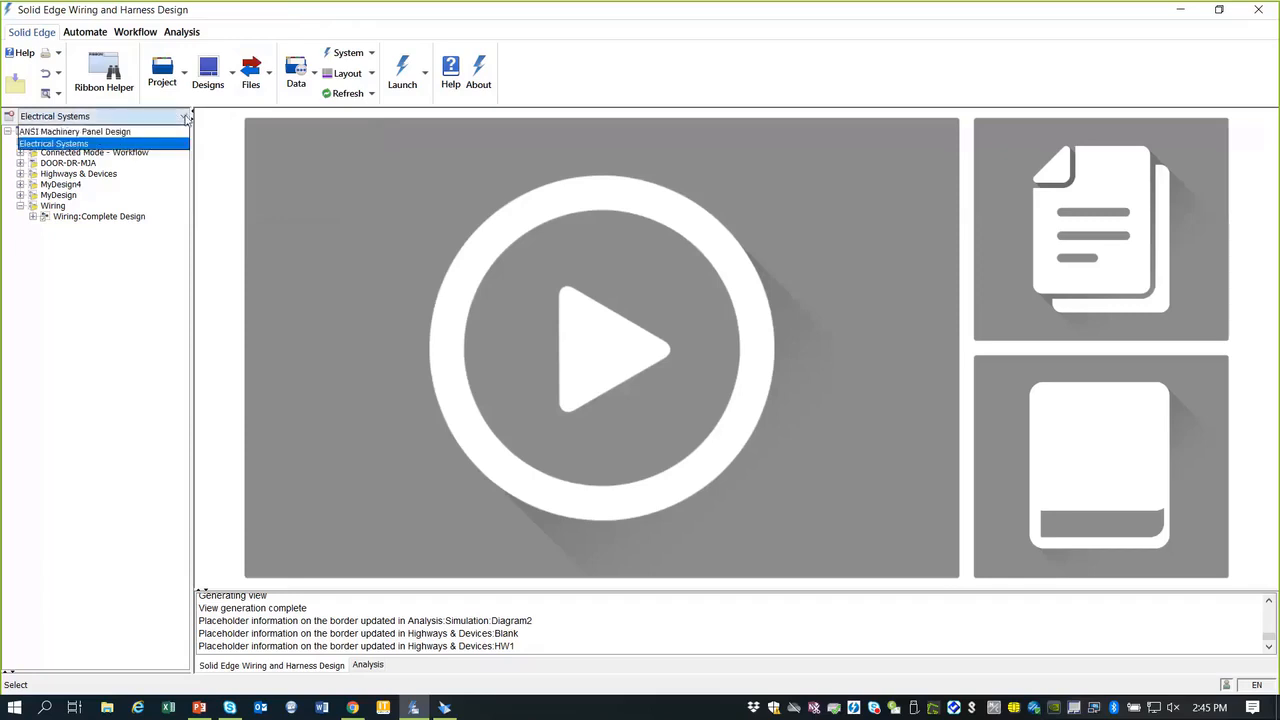
left_click(99, 132)
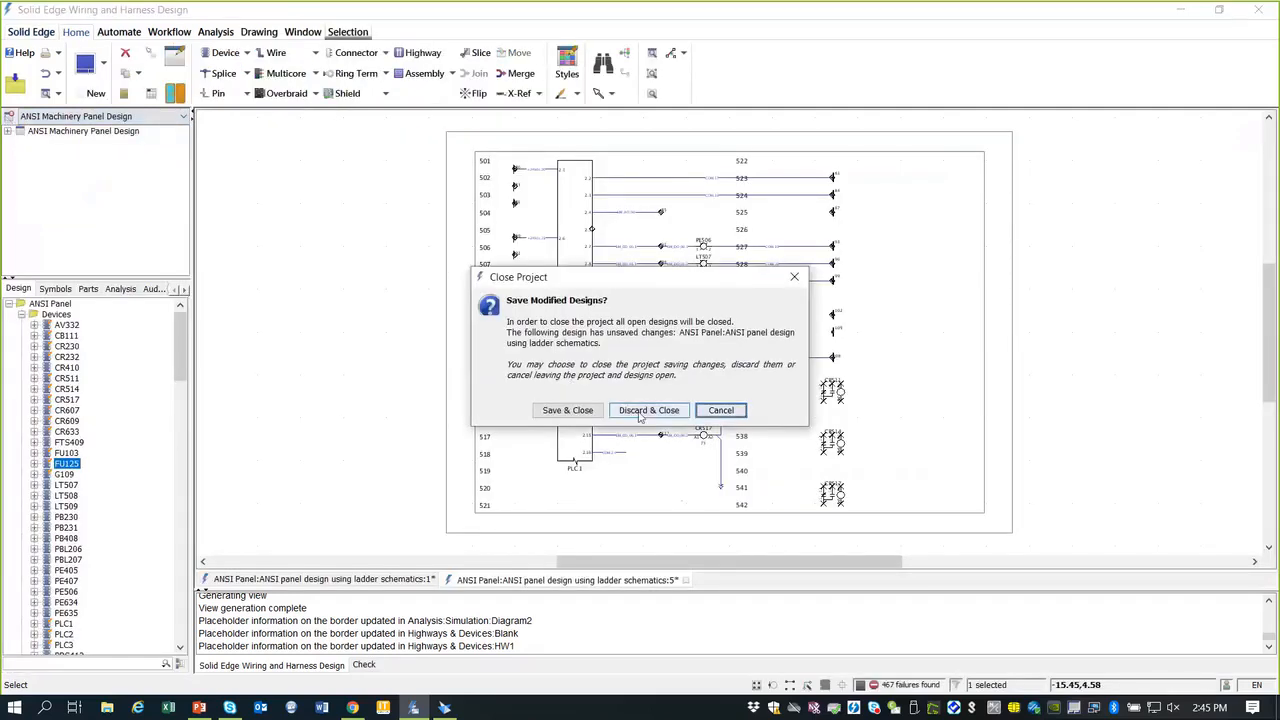
Step: Discard the panel changes, open Diagram1 with wires 101–114 from P1 to P2, and dock it left
left_click(648, 410)
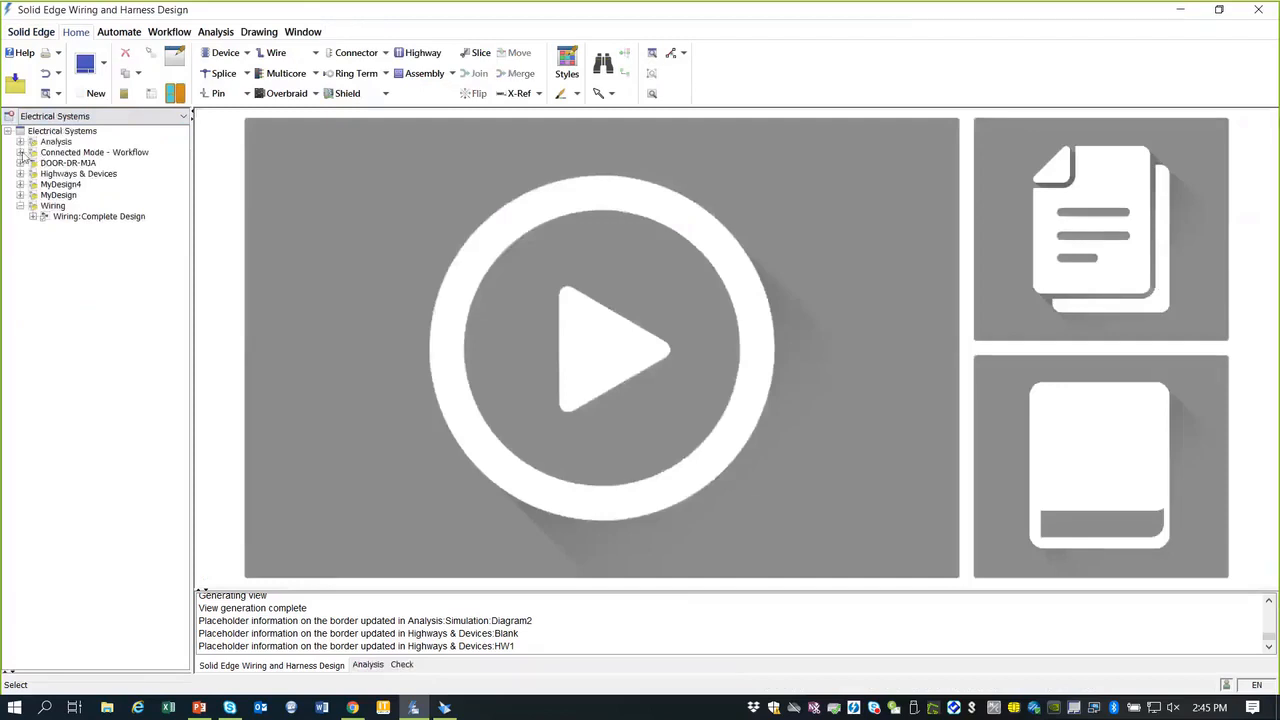
left_click(21, 153)
left_click(33, 163)
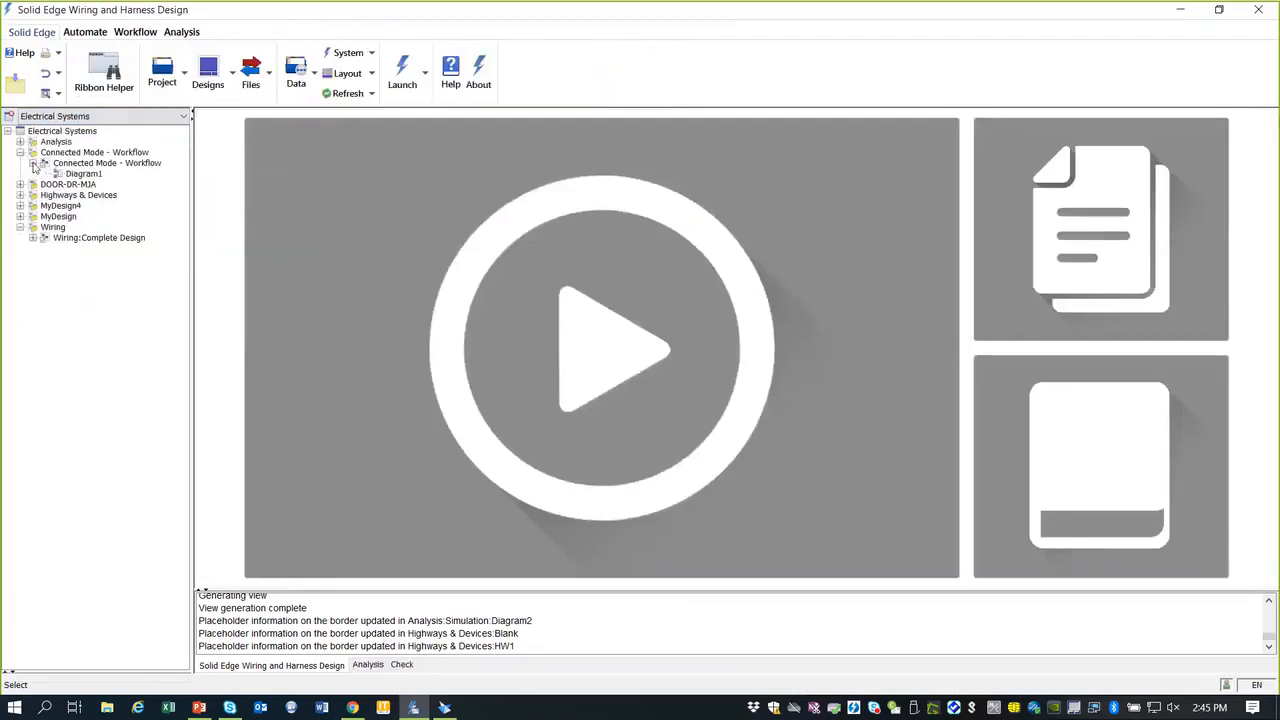
double_click(84, 175)
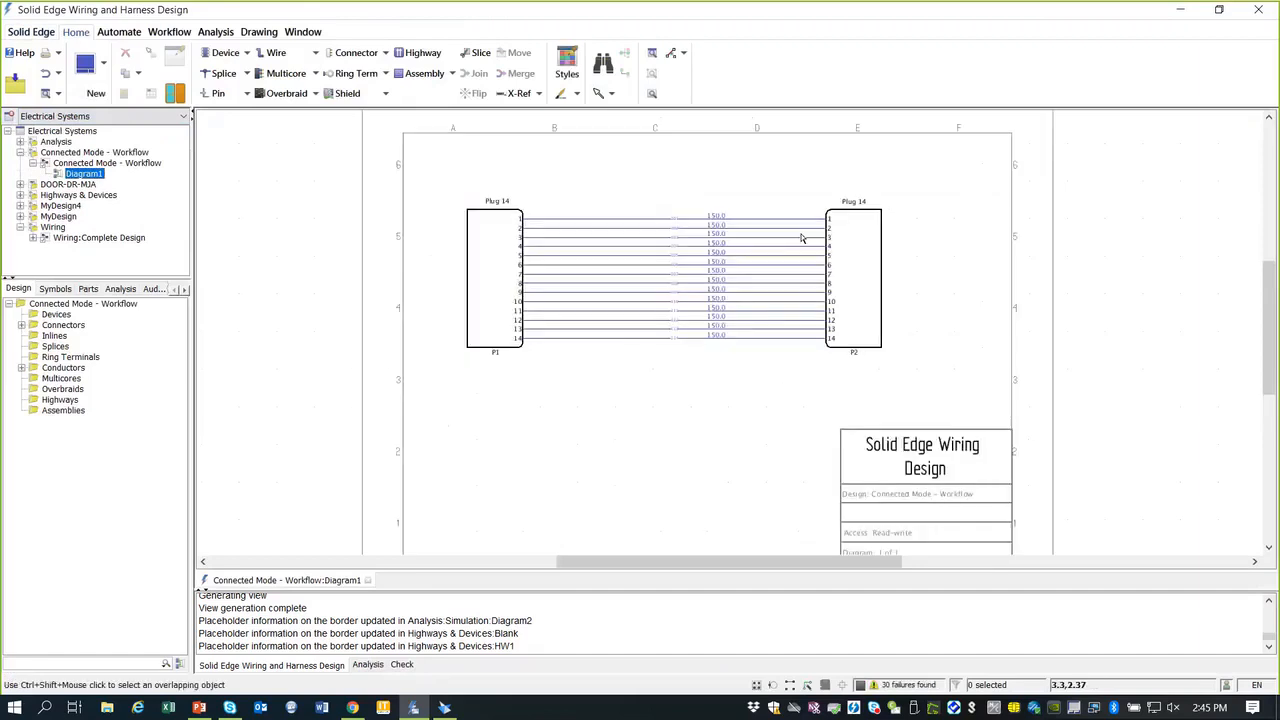
scroll(660, 213, "up", 2)
scroll(704, 198, "up", 1)
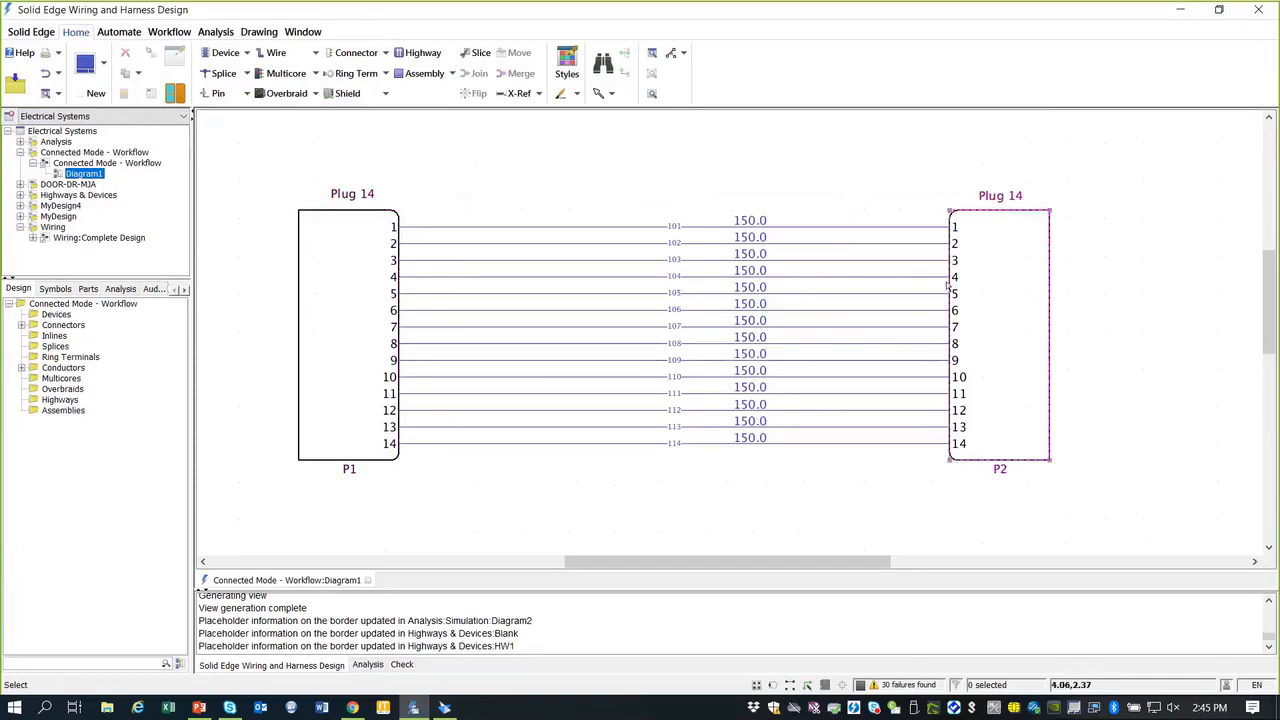
scroll(777, 259, "up", 1)
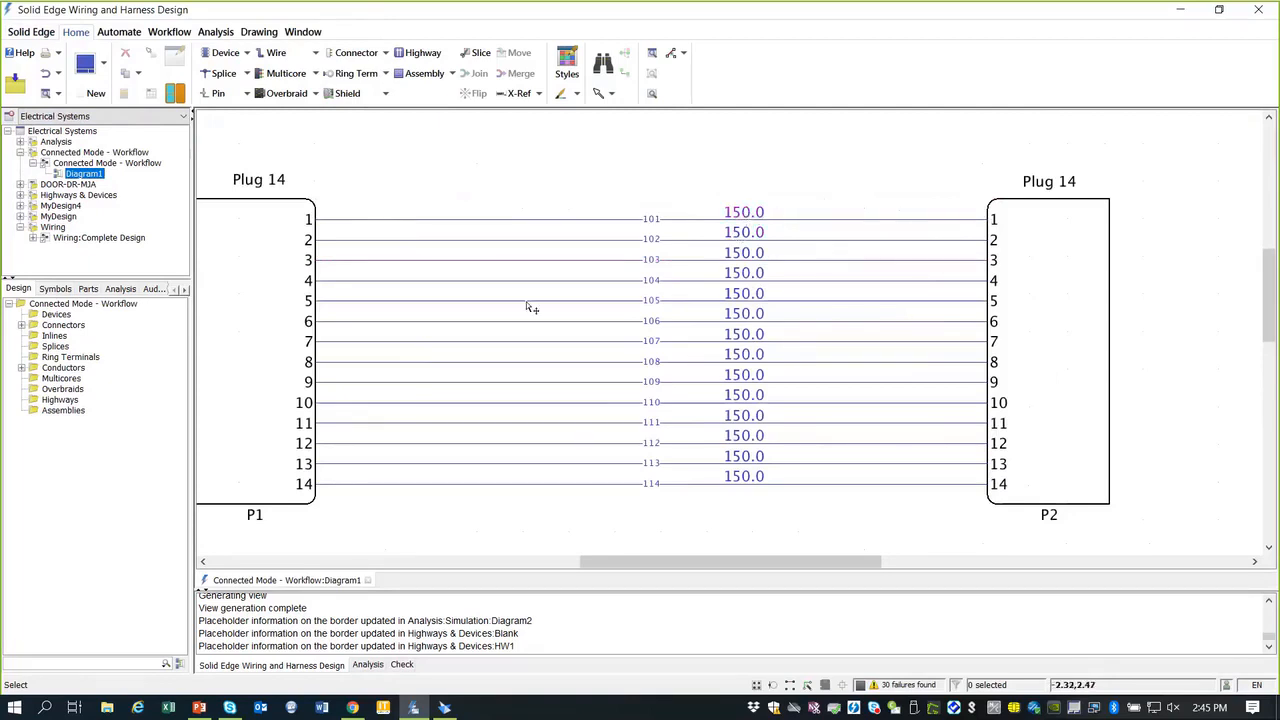
scroll(475, 245, "down", 1)
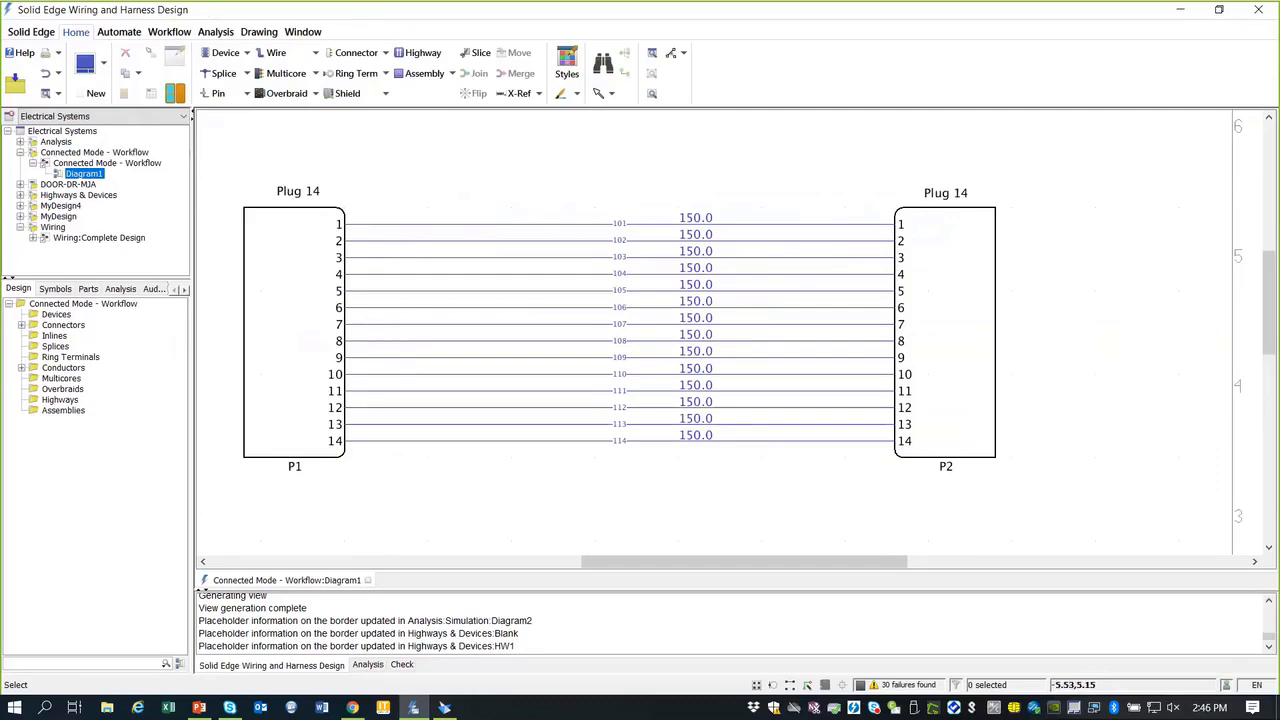
key("super+Left")
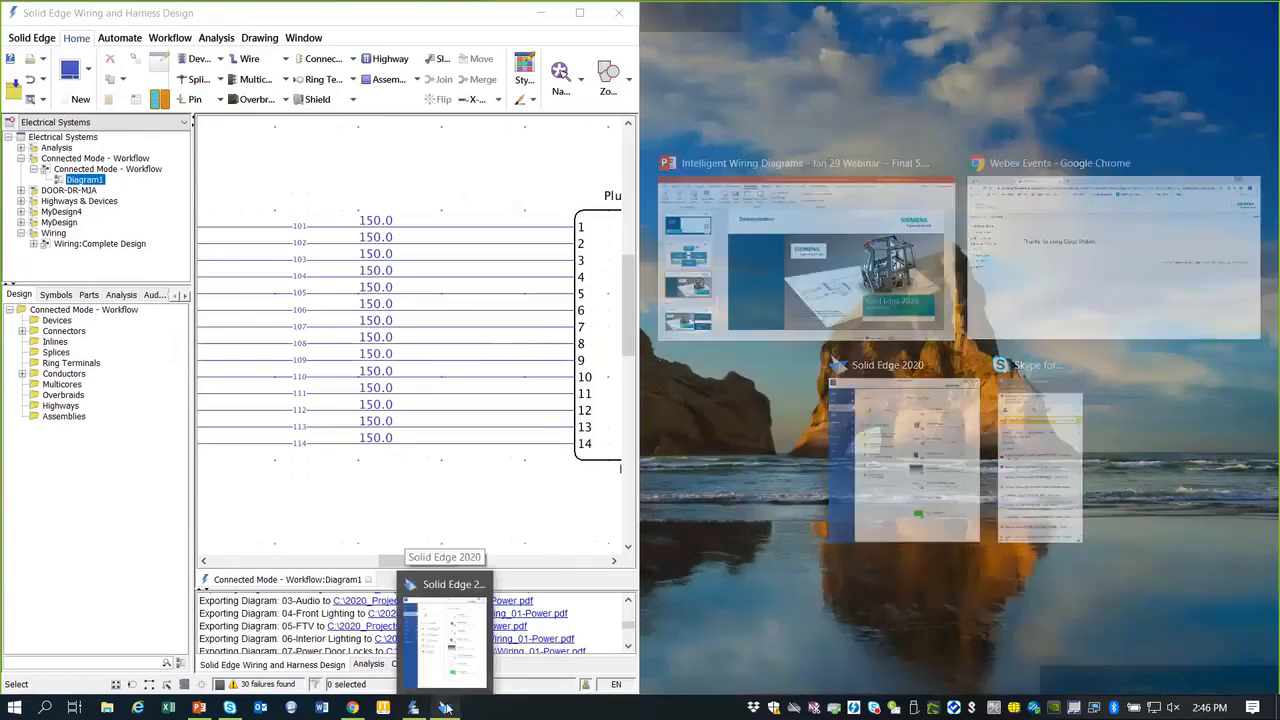
Step: Open 123-001_A.asm in Solid Edge 2020, fit it to the view, and connect to Wiring and Harness Design
left_click(445, 620)
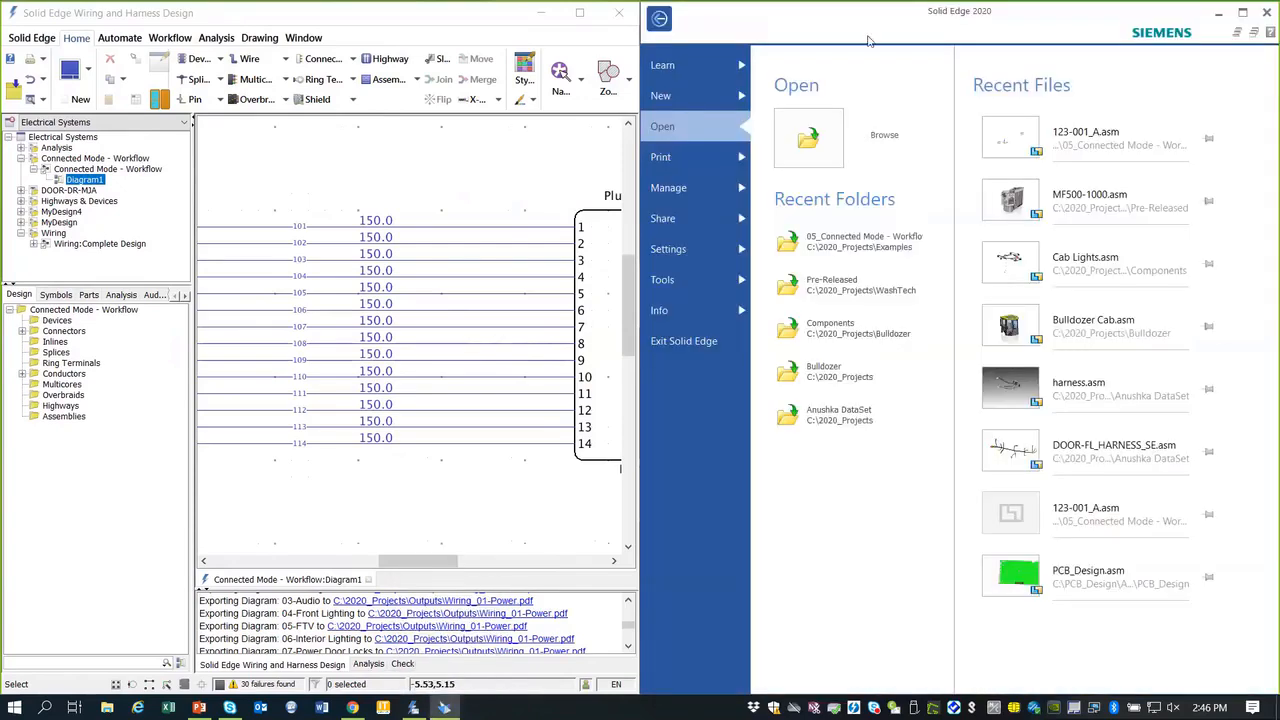
left_click(1115, 140)
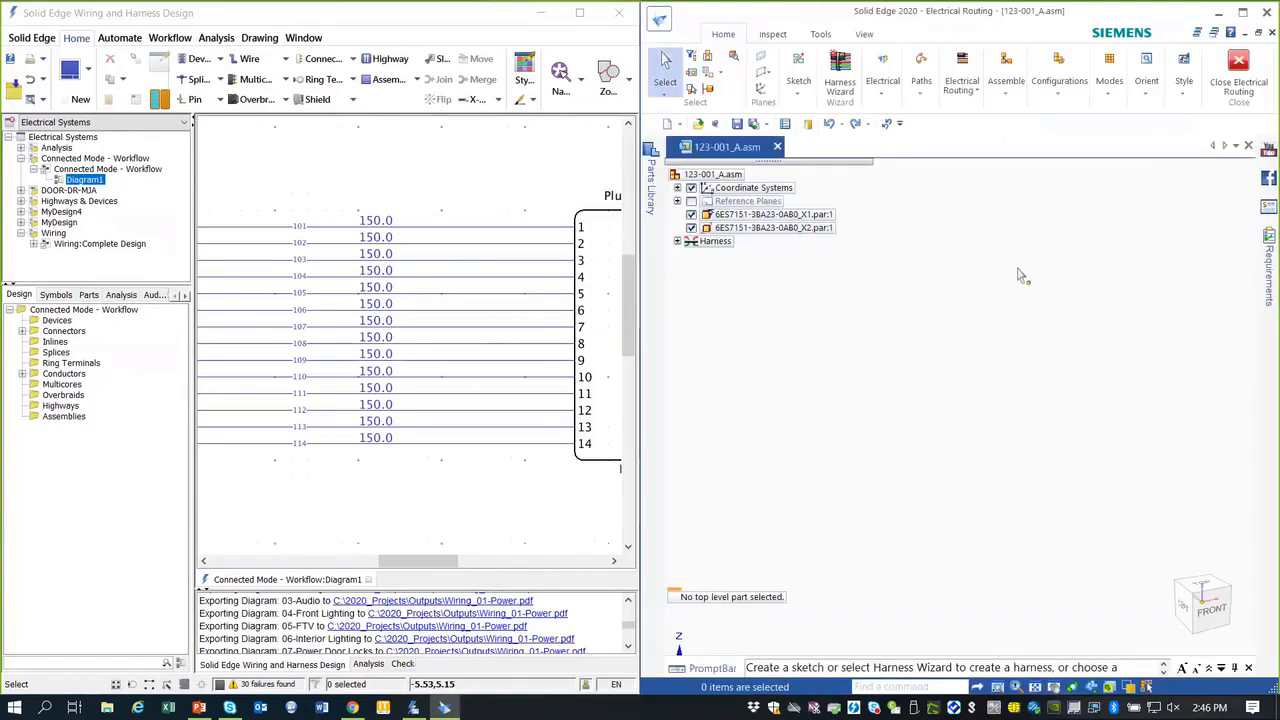
right_click(1022, 261)
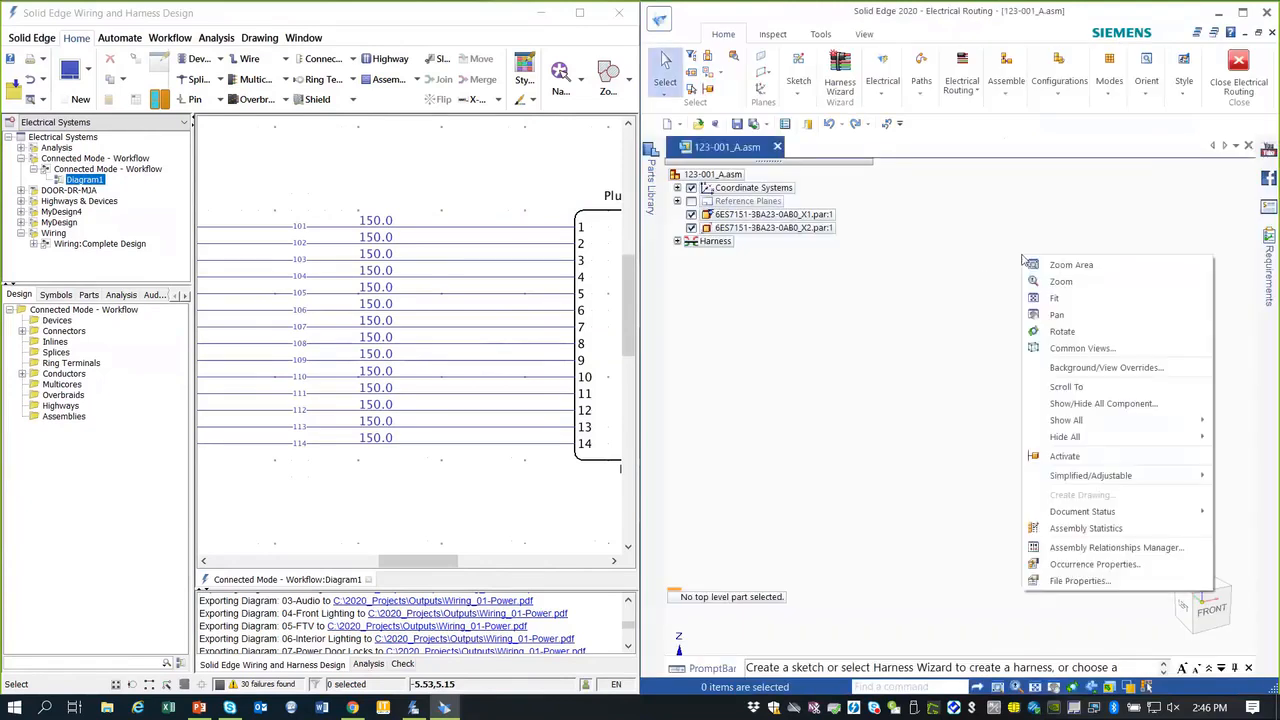
left_click(1055, 300)
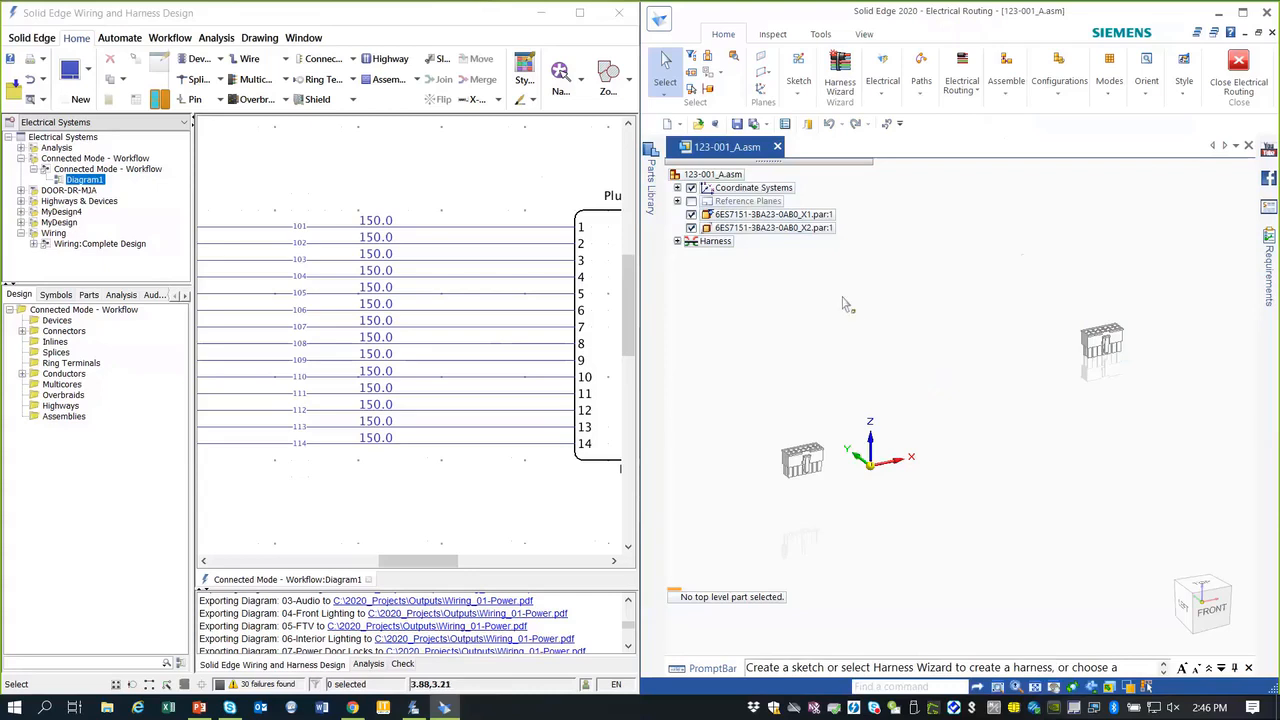
left_click(882, 95)
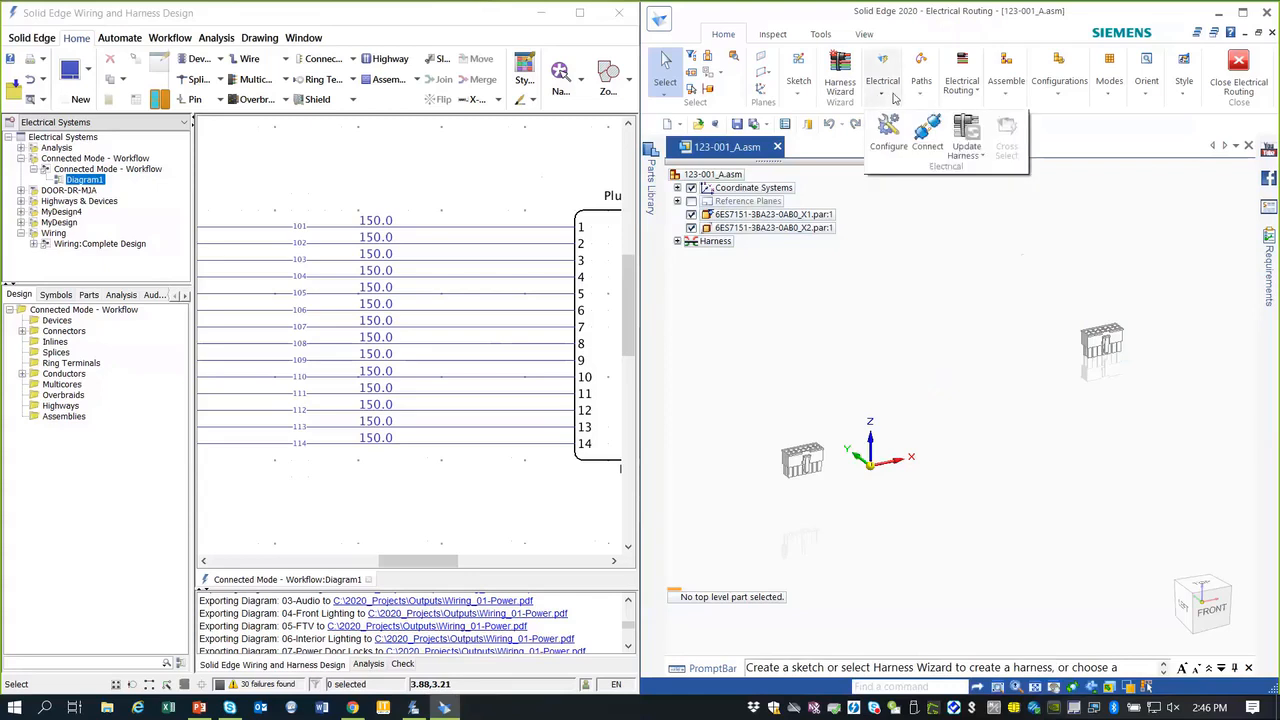
left_click(926, 134)
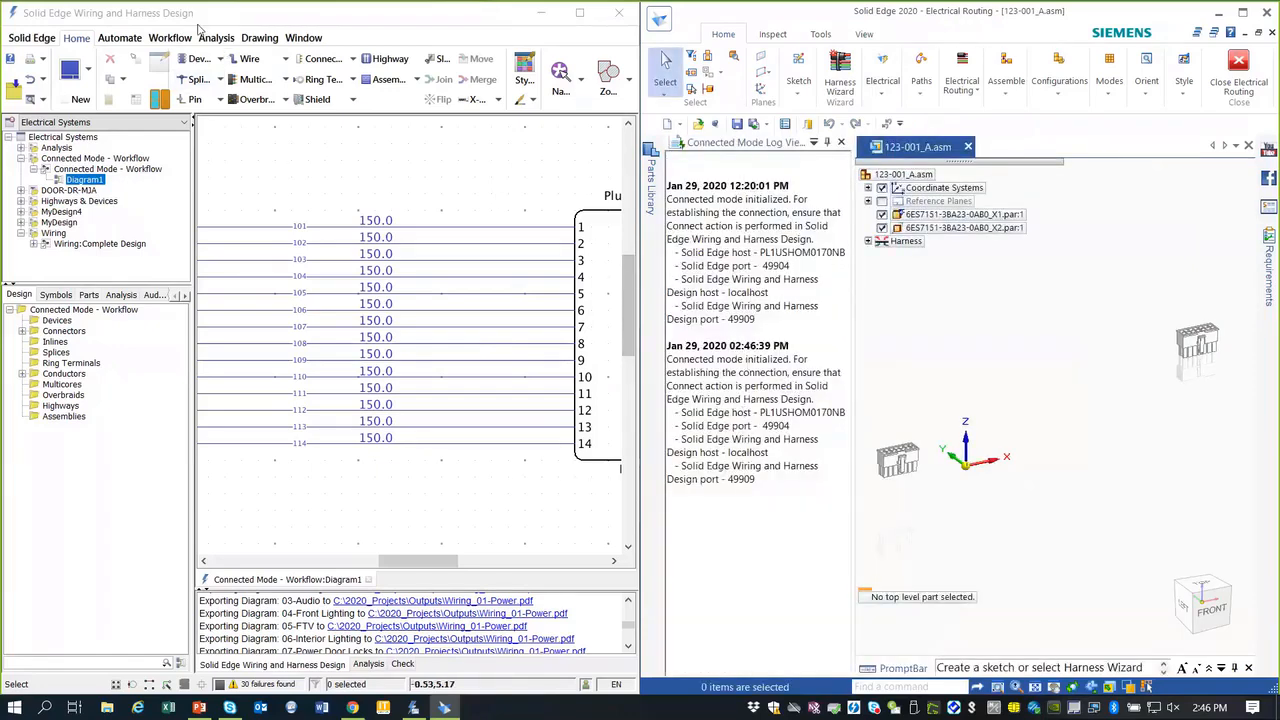
Step: Establish connected mode with Solid Edge from the Workflow commands and close the log viewer
left_click(229, 12)
left_click(170, 38)
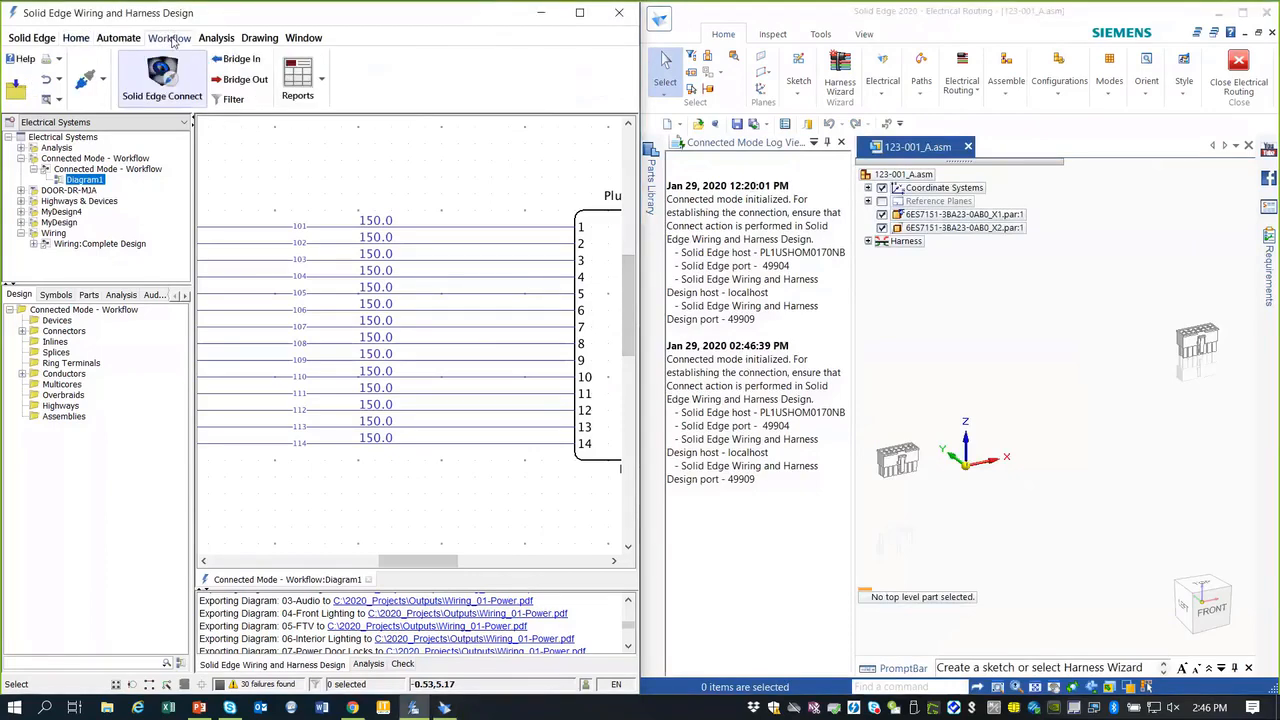
left_click(162, 78)
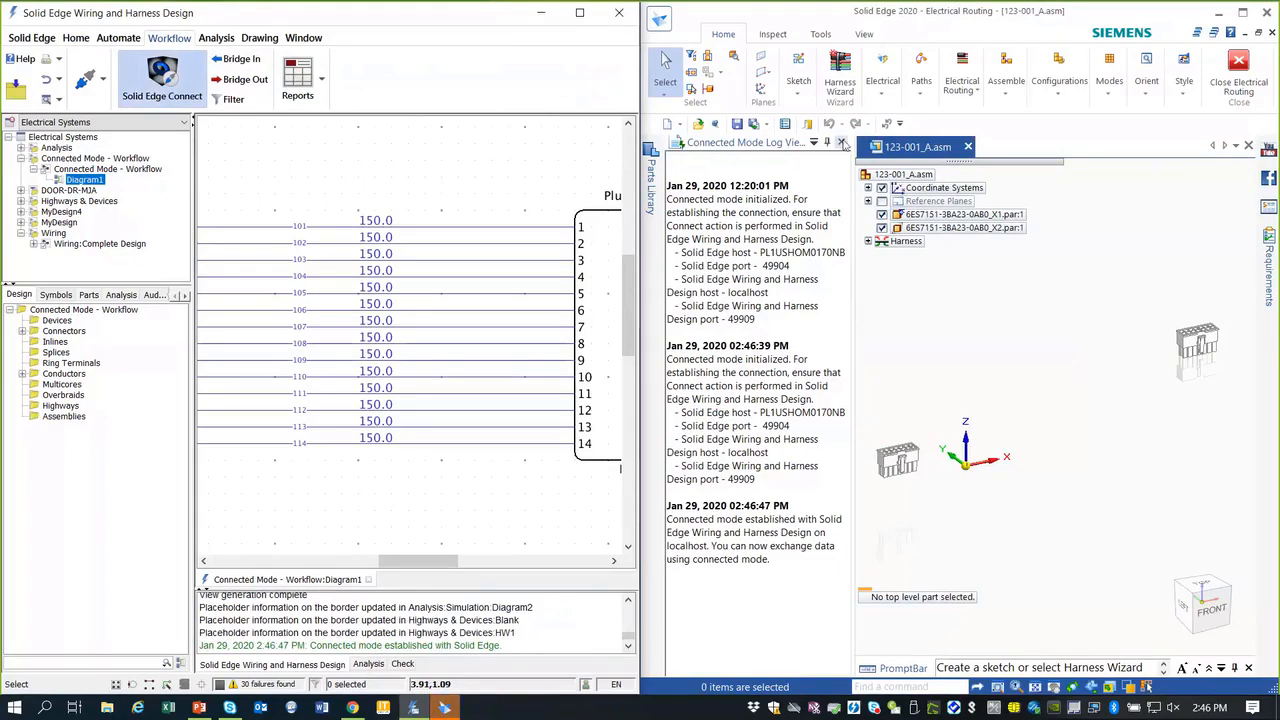
left_click(840, 142)
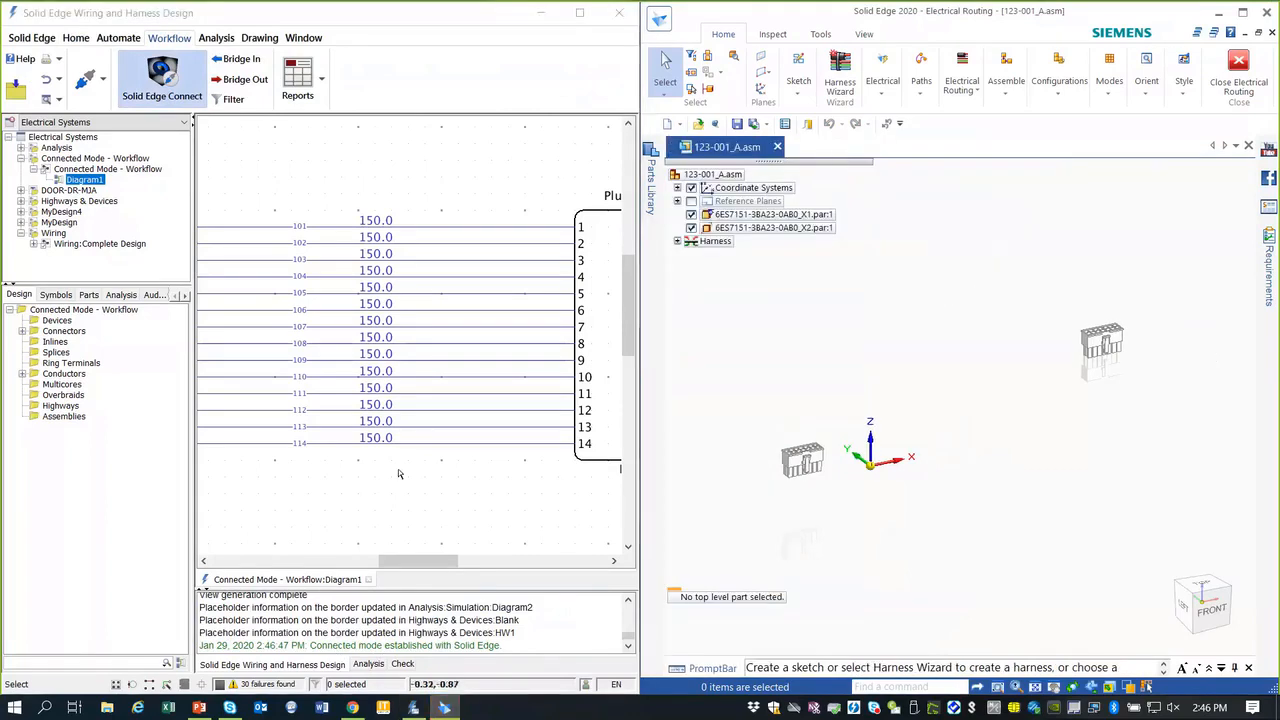
Step: Fit and zoom the diagram, then box-select plugs P1, P2 and all wires
middle_click_drag(437, 483, 366, 409)
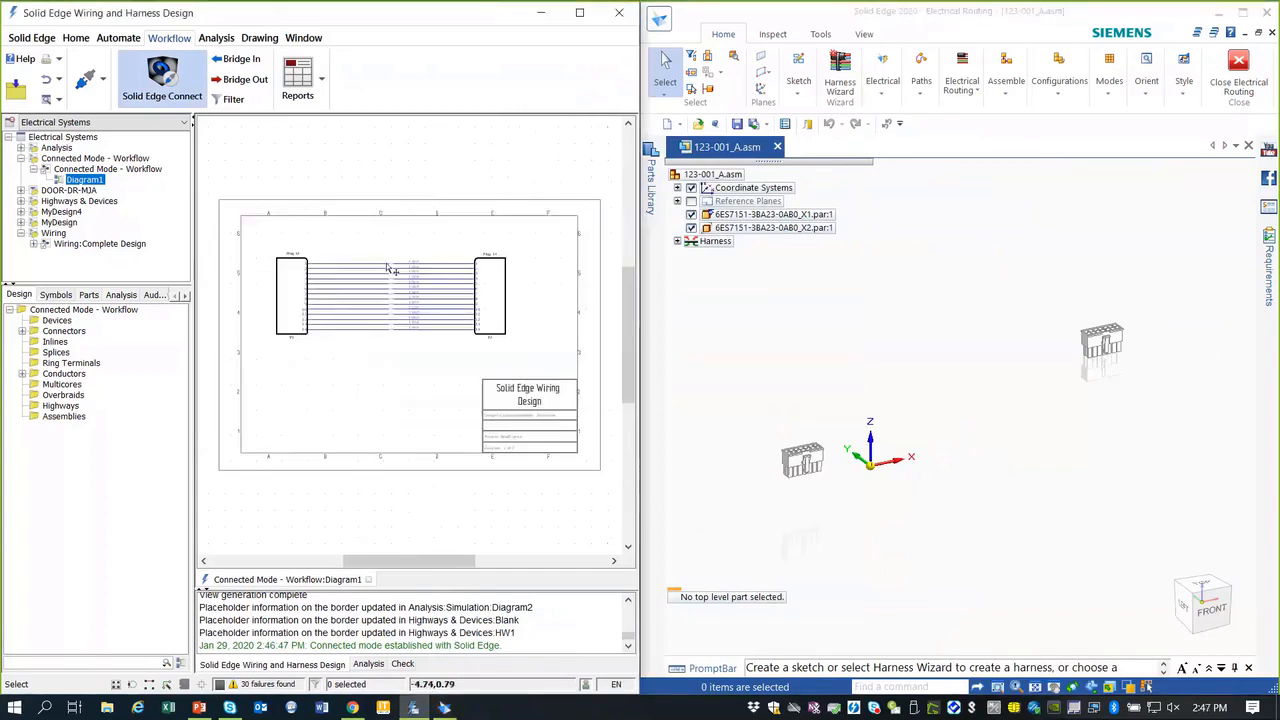
scroll(309, 249, "up", 1)
scroll(307, 249, "up", 1)
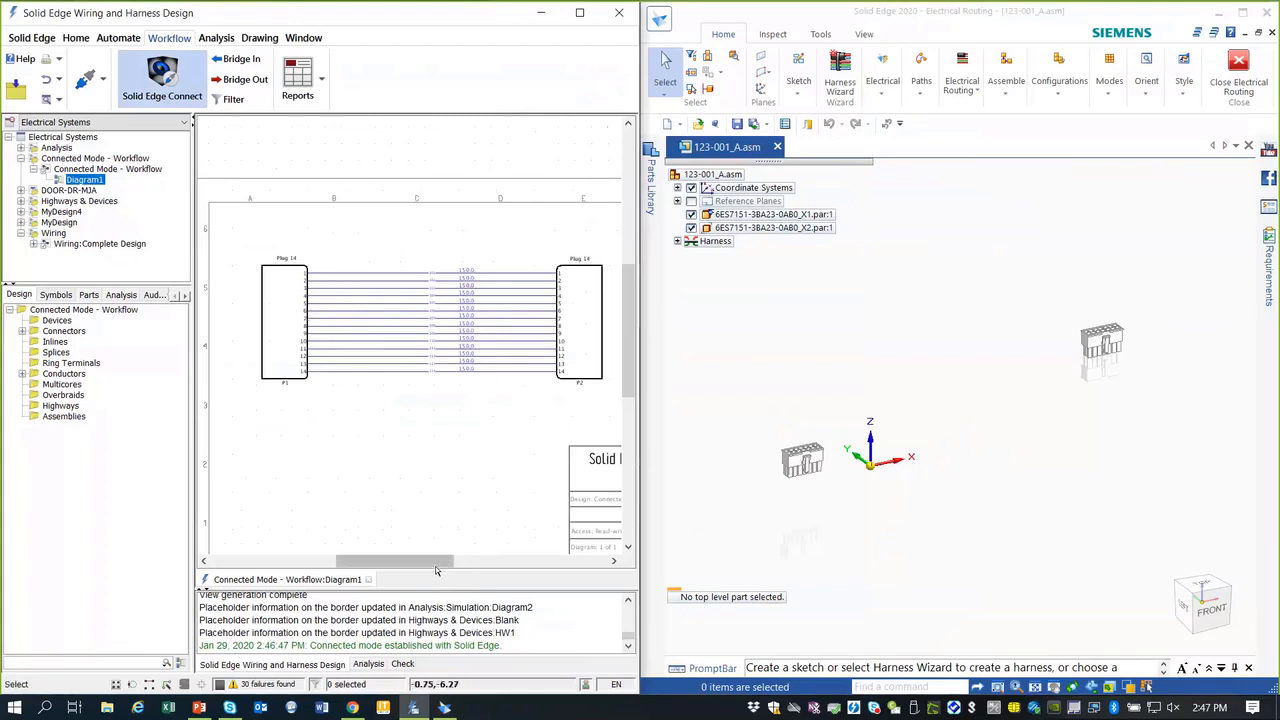
left_click_drag(396, 560, 402, 560)
left_click_drag(231, 237, 597, 405)
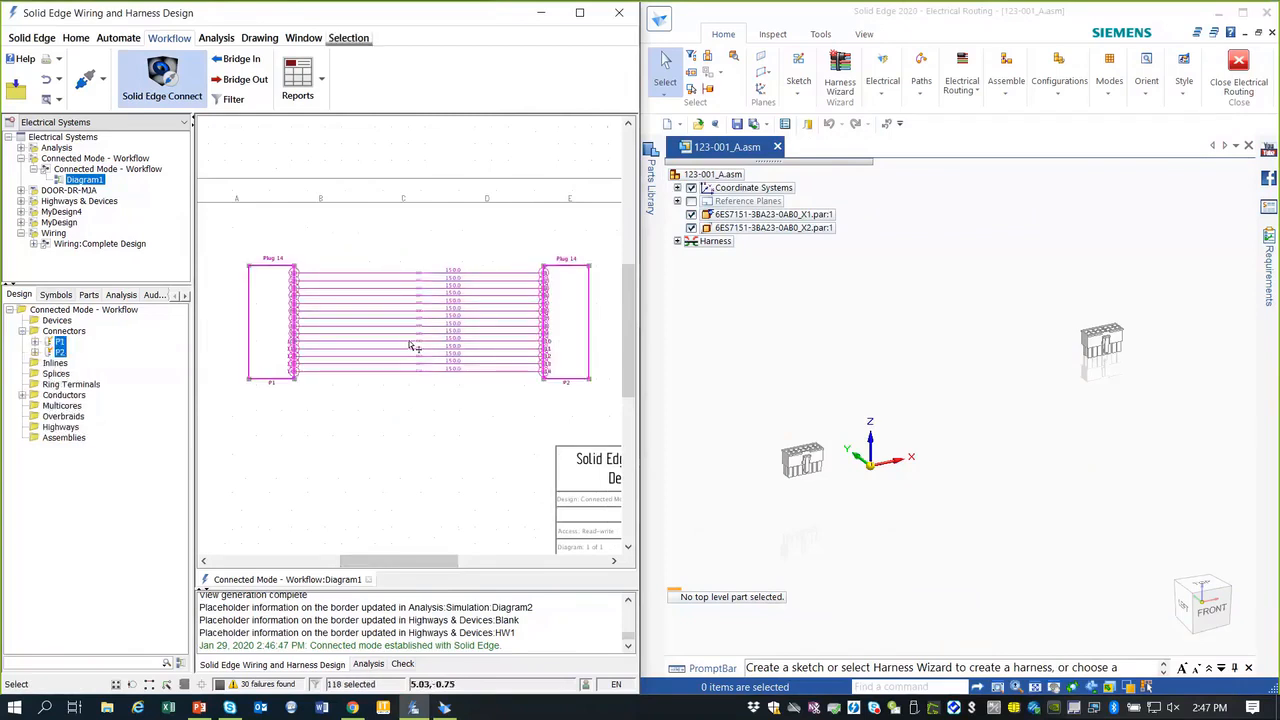
Step: Check that the selection's harness attribute is Harness1, deselect, and open the Bridge Filter listing HARNESS1
right_click(268, 313)
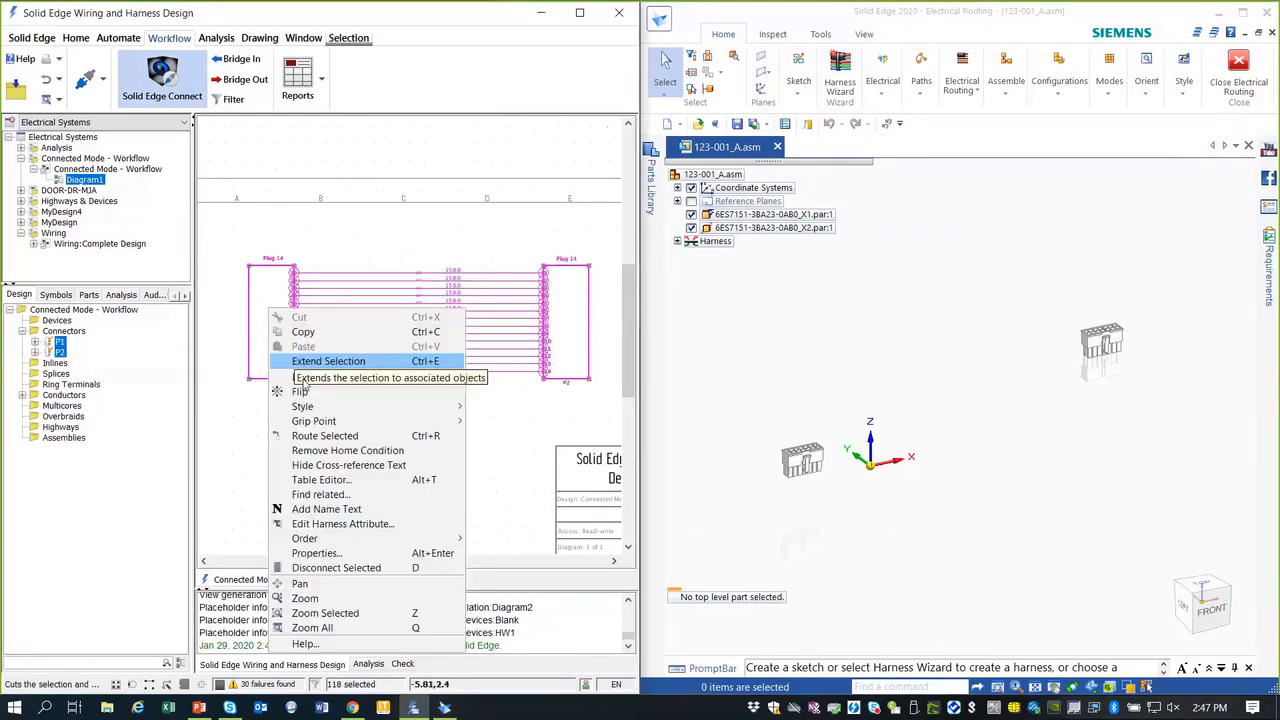
left_click(318, 517)
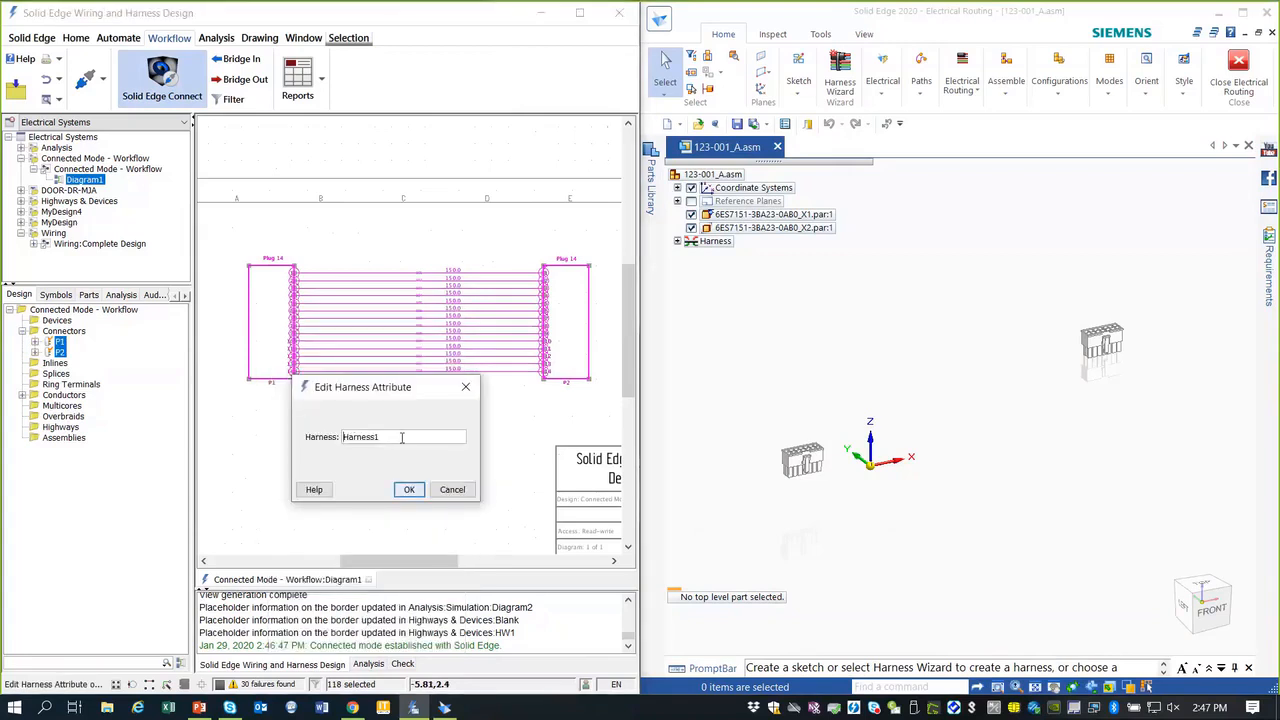
left_click(450, 492)
left_click(329, 198)
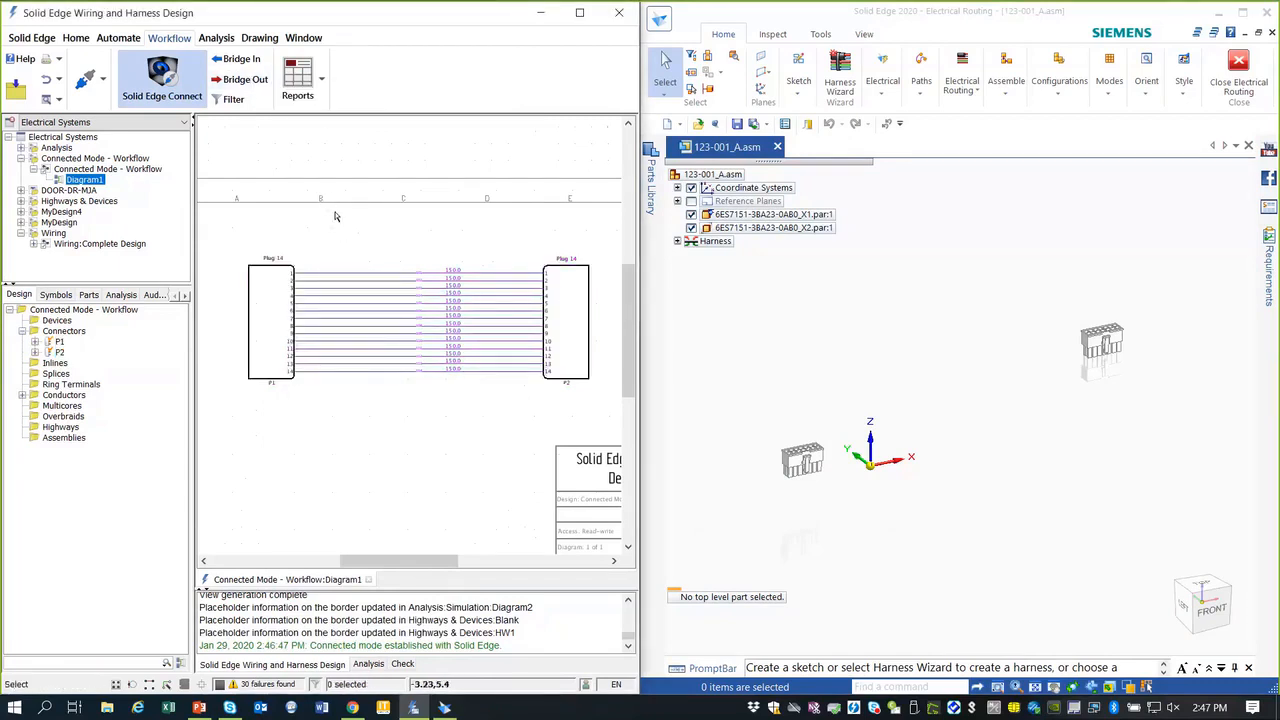
left_click(233, 100)
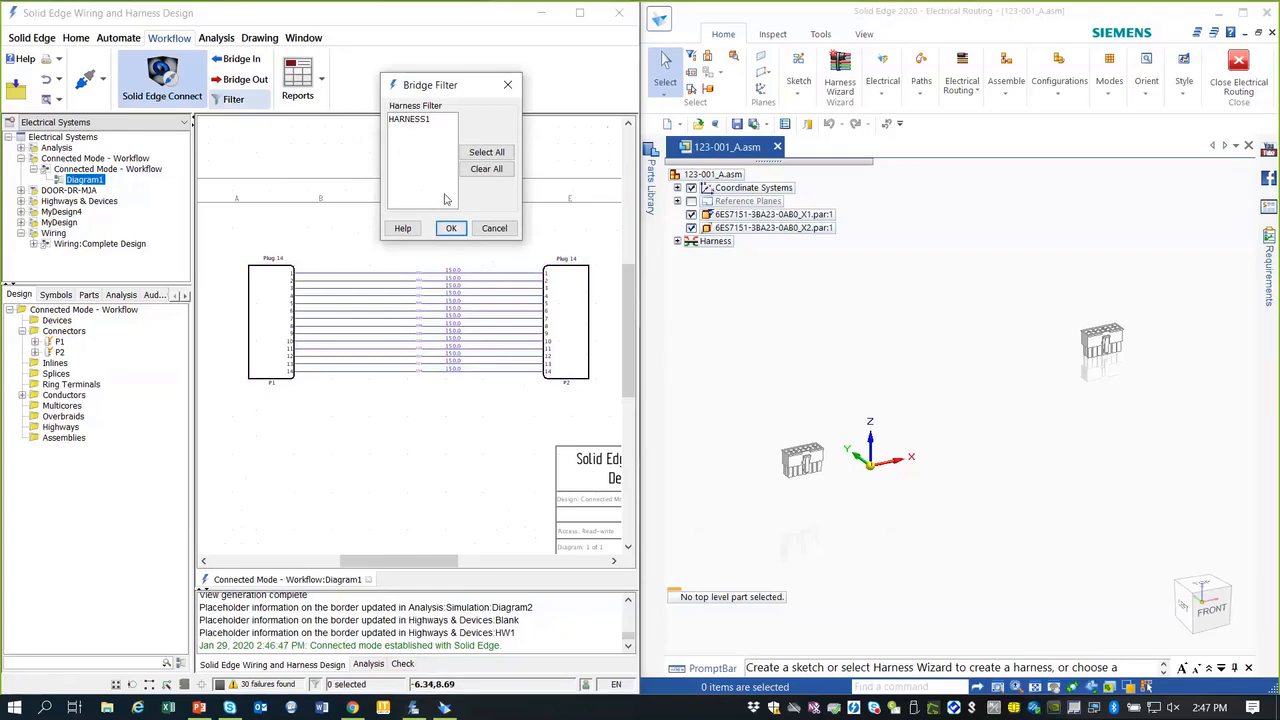
Step: Cancel the Bridge Filter and bridge out 14 wires and 2 components, closing the error-free report
left_click(494, 229)
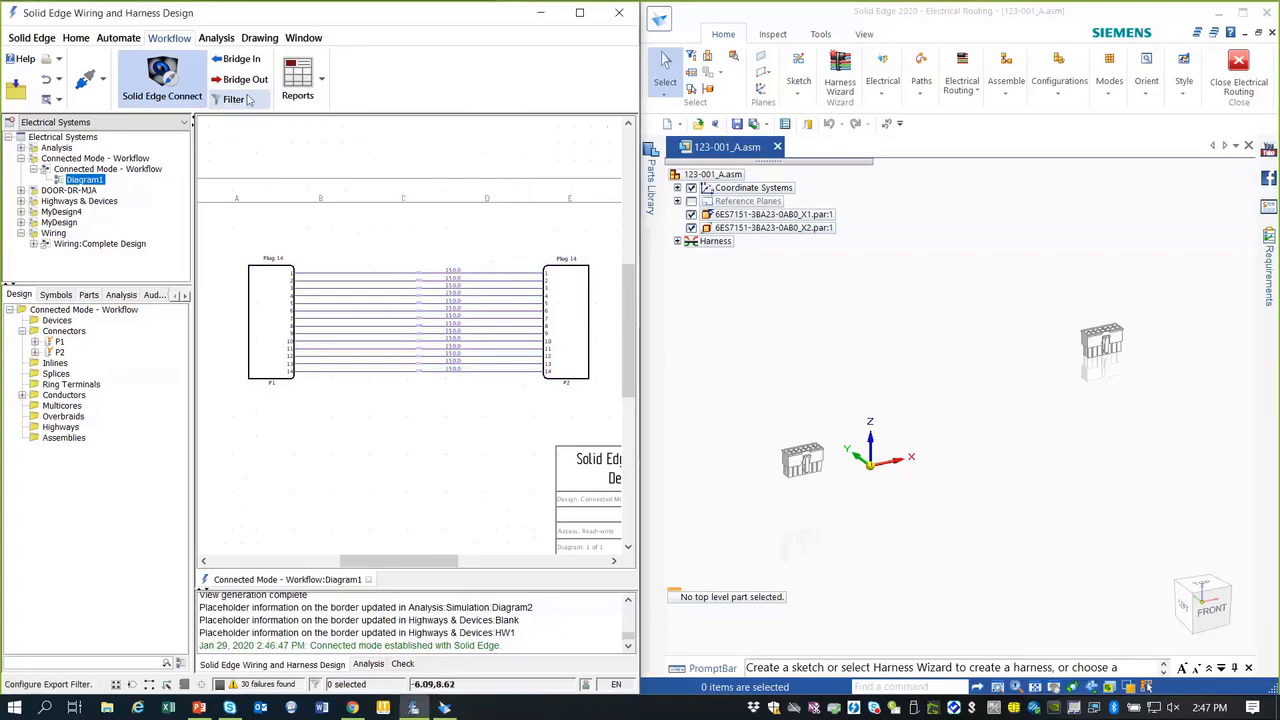
left_click(247, 87)
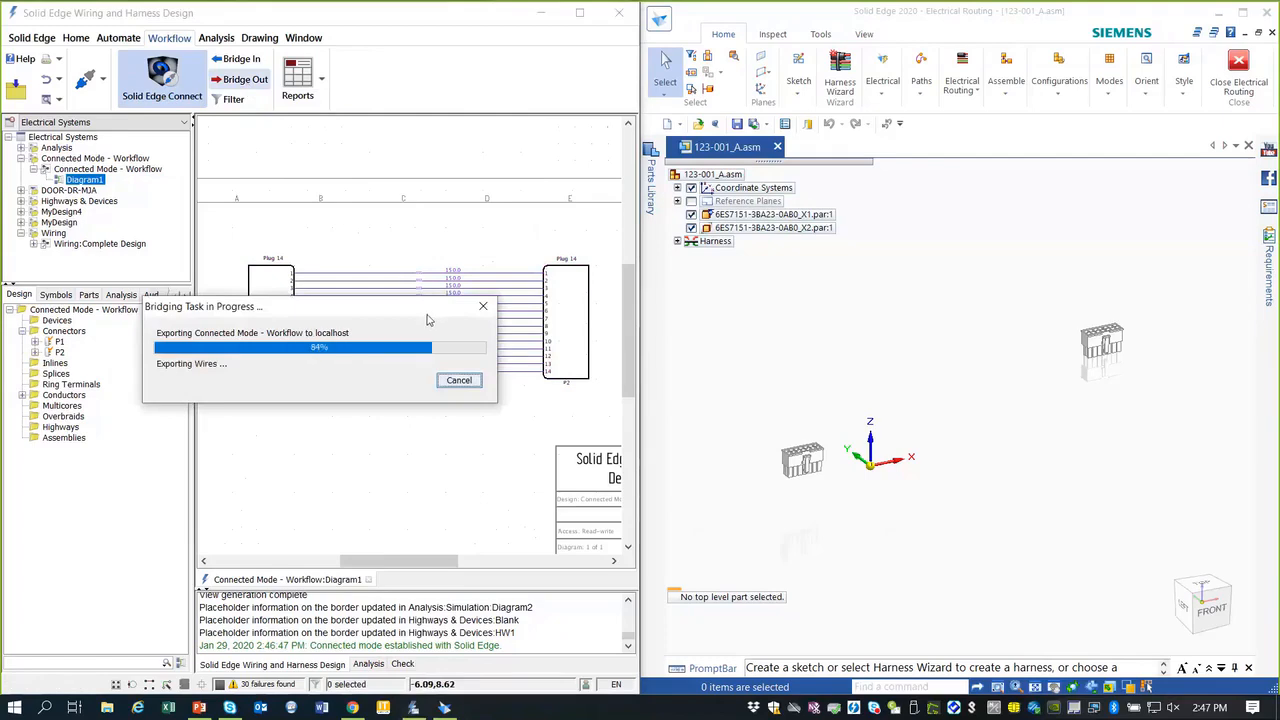
scroll(466, 366, "down", 4)
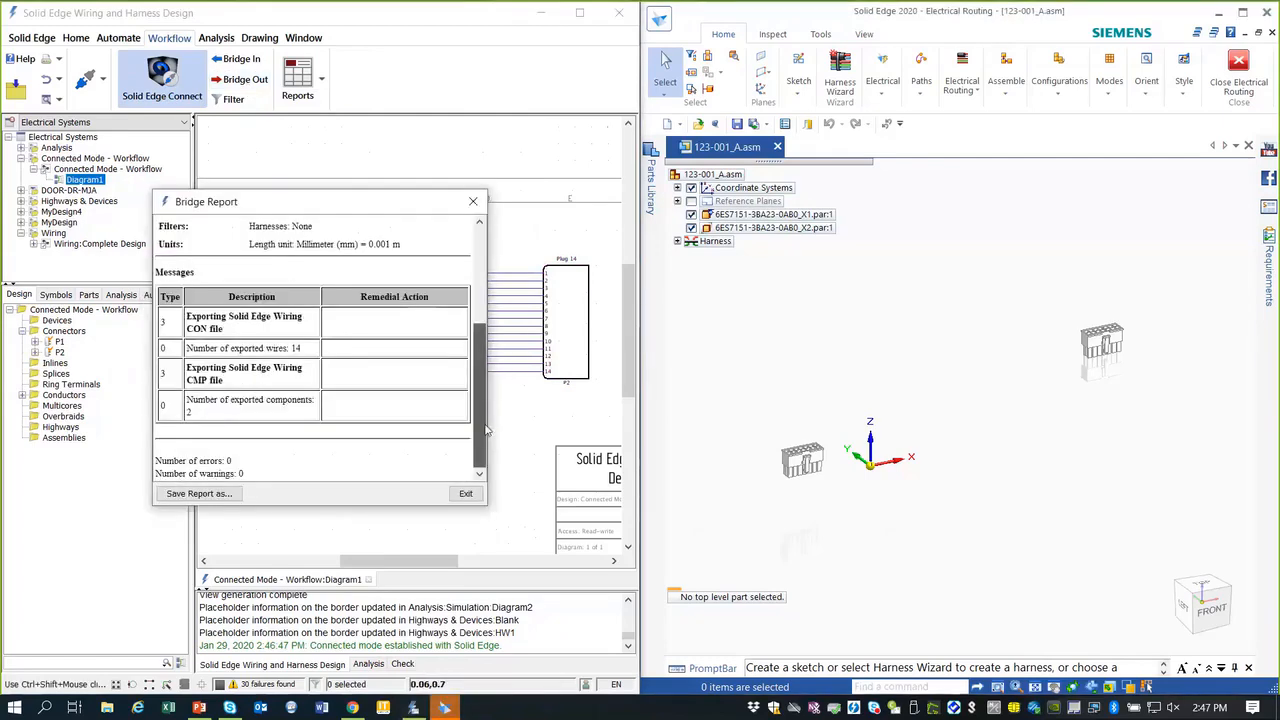
scroll(466, 366, "up", 2)
left_click(462, 494)
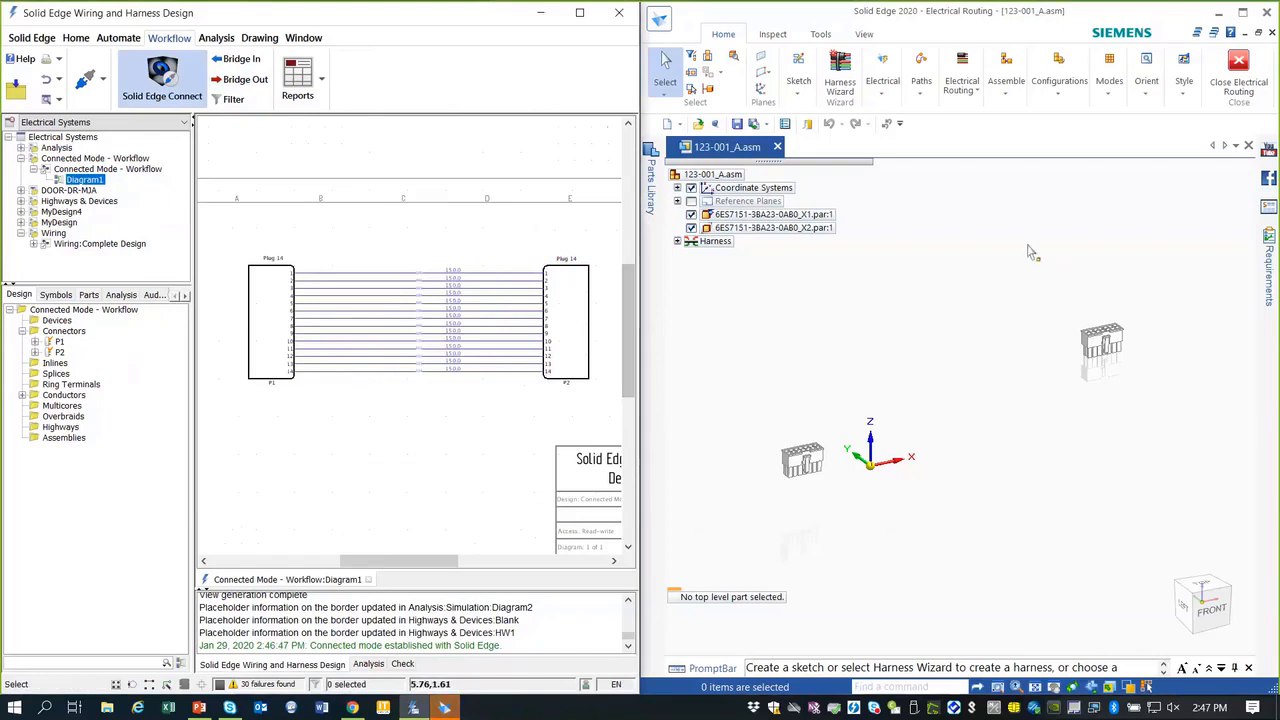
left_click(882, 92)
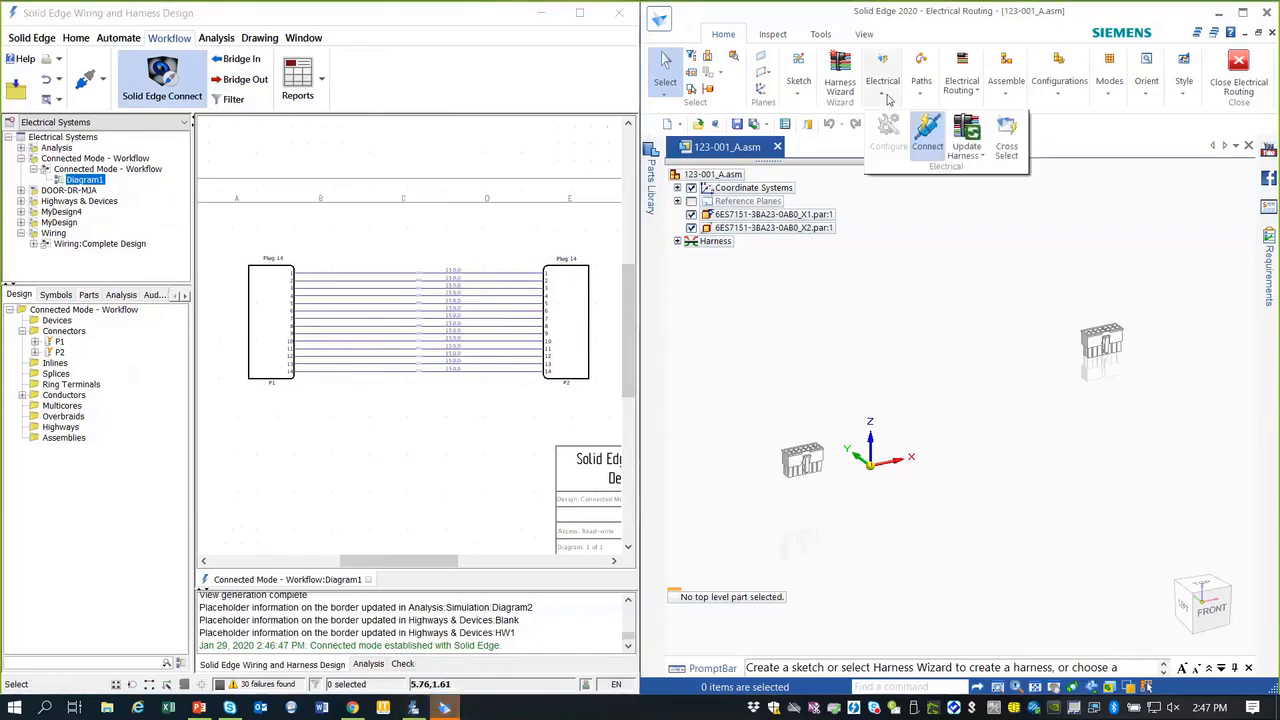
Step: Start Update Harness and assign connector P2 to the X1 plug part
left_click(982, 136)
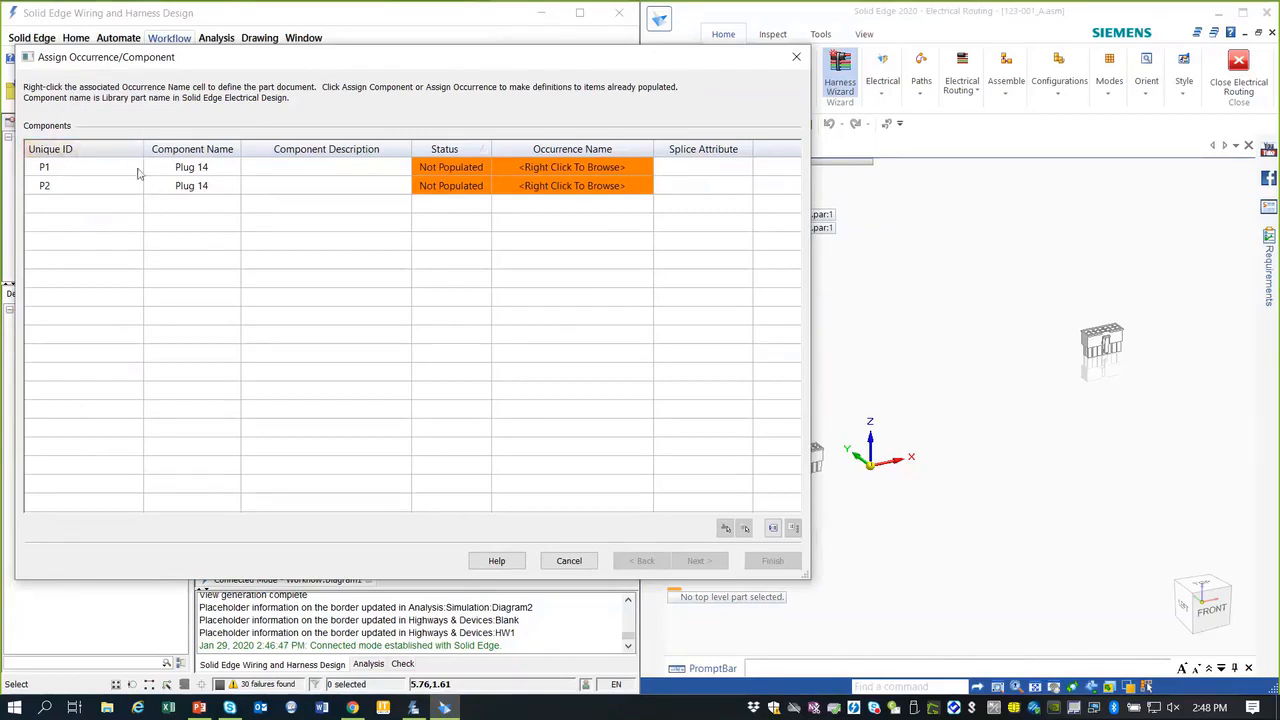
left_click(583, 187)
right_click(583, 188)
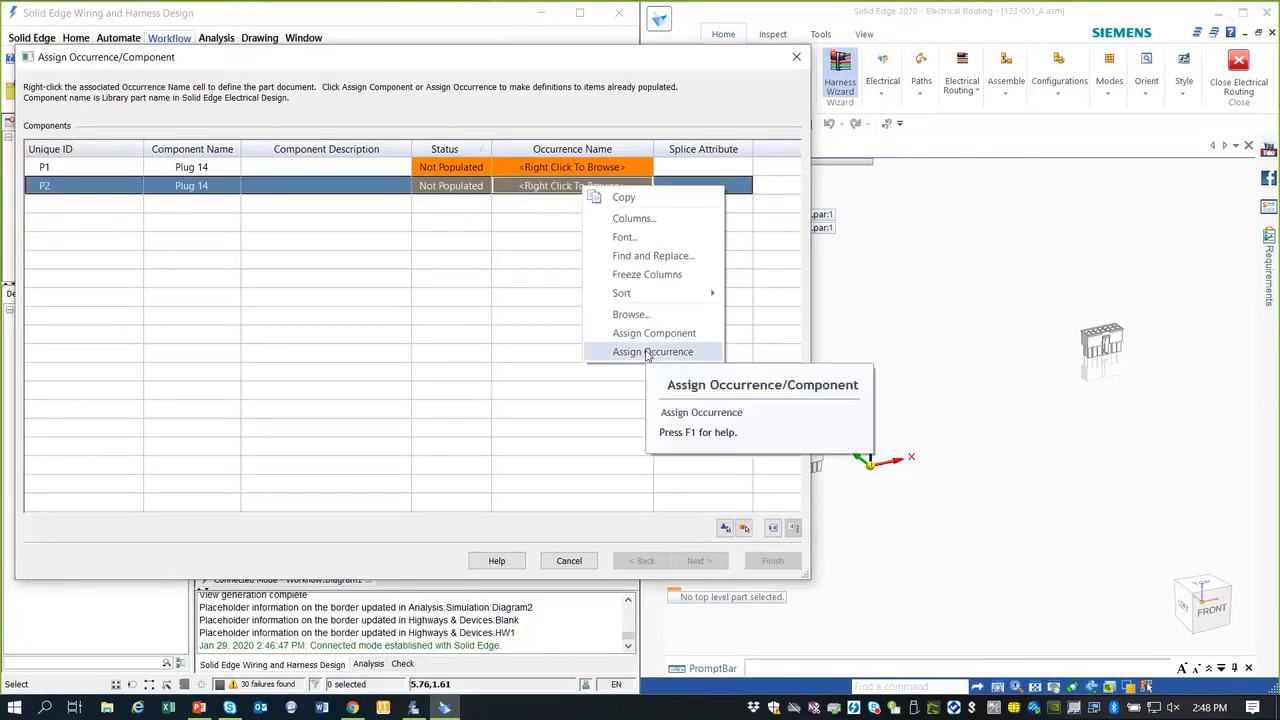
left_click(662, 350)
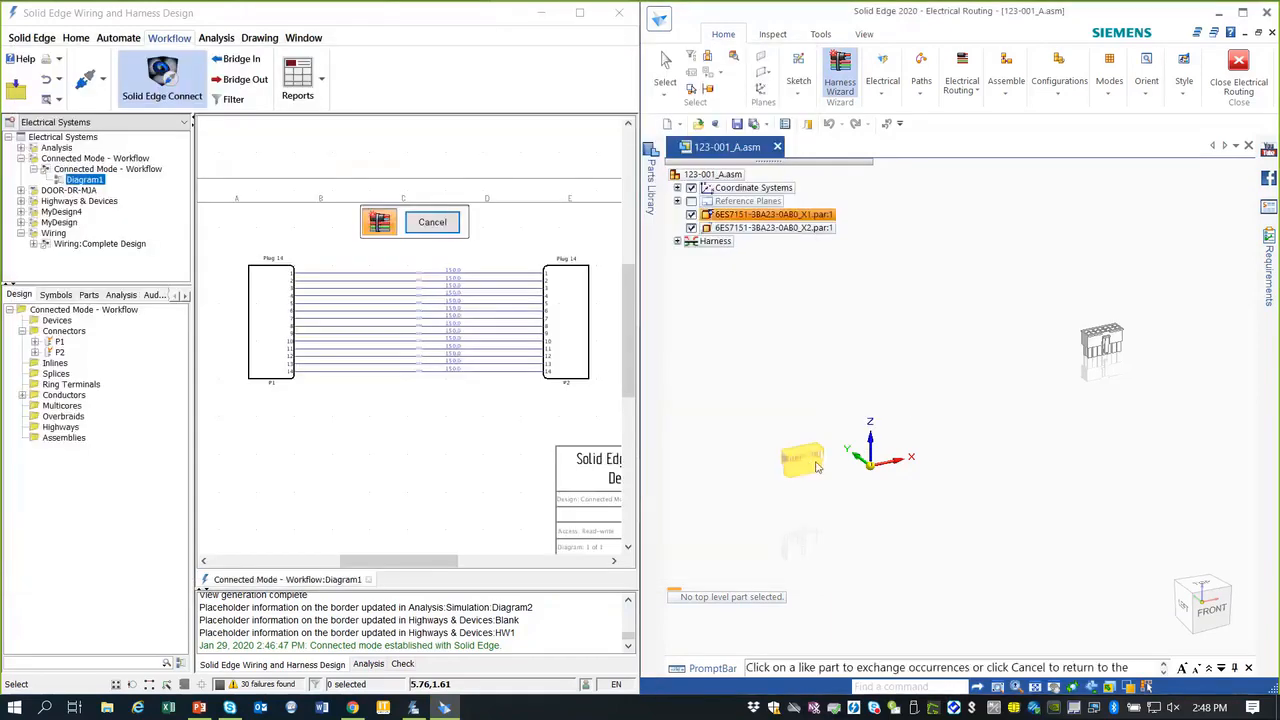
left_click(816, 458)
Step: Assign connector P1 to the X2 plug part and continue to terminal assignments
left_click(586, 168)
right_click(586, 170)
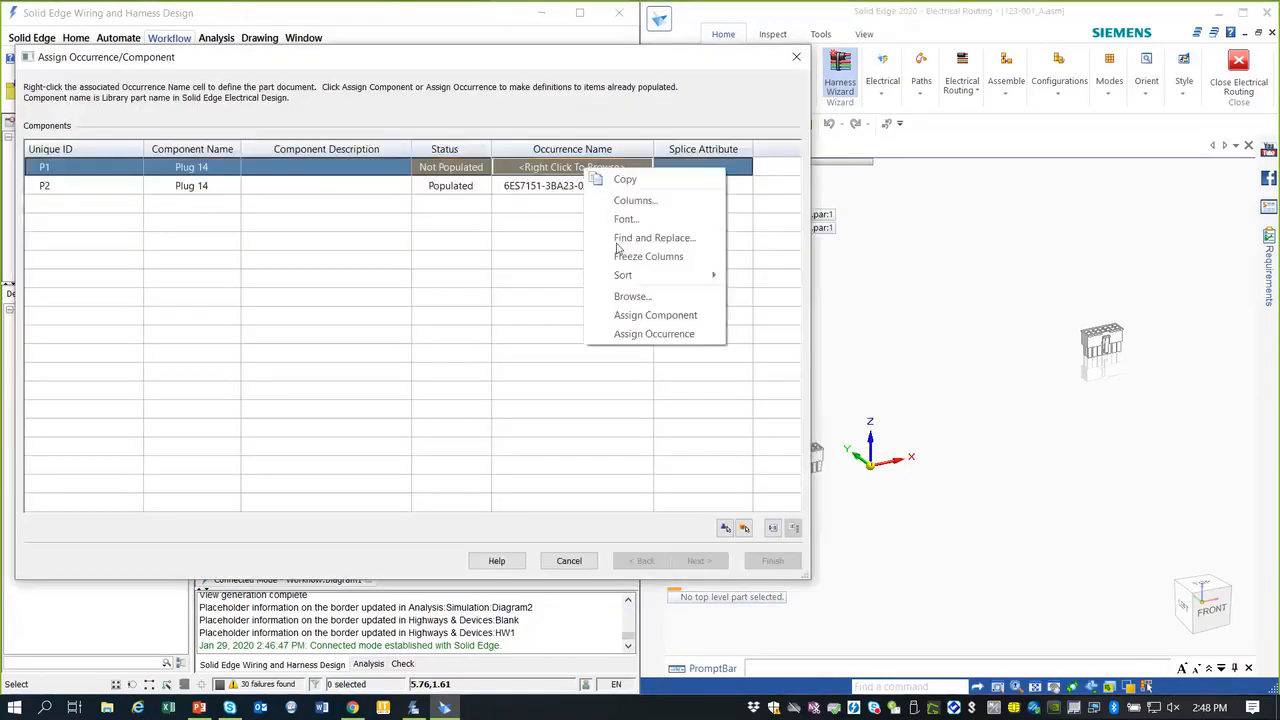
left_click(648, 338)
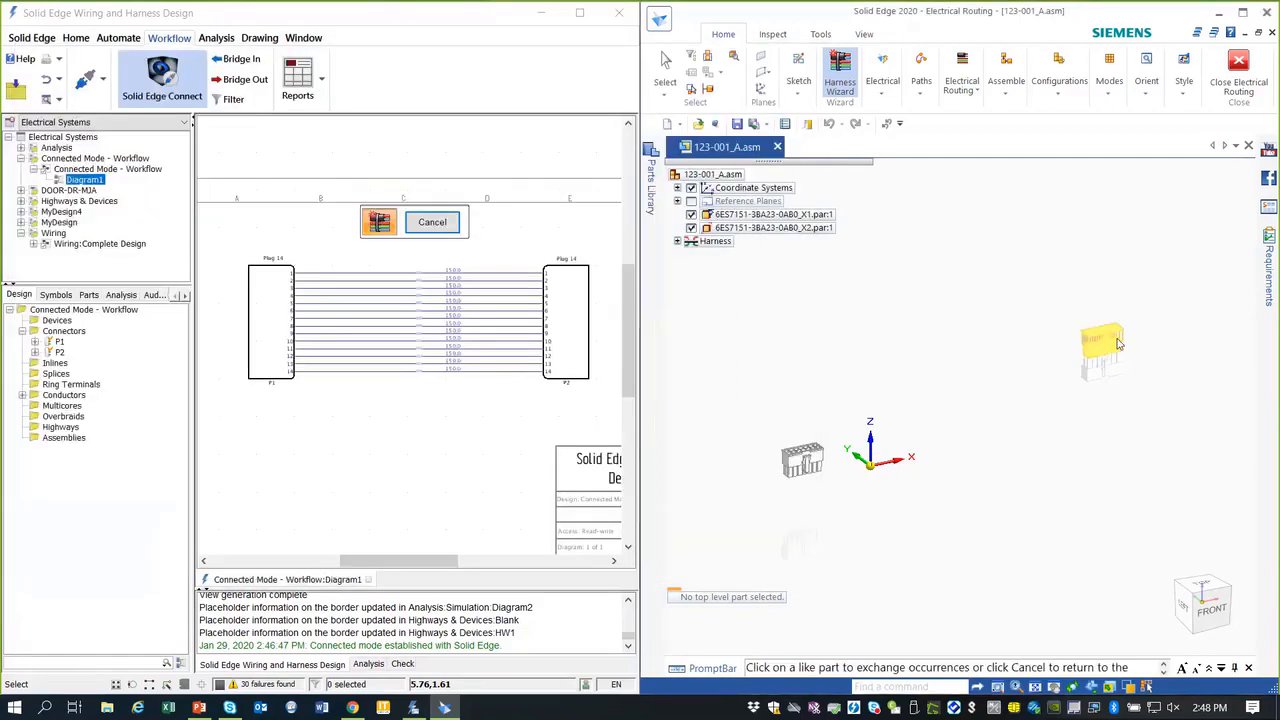
left_click(1102, 334)
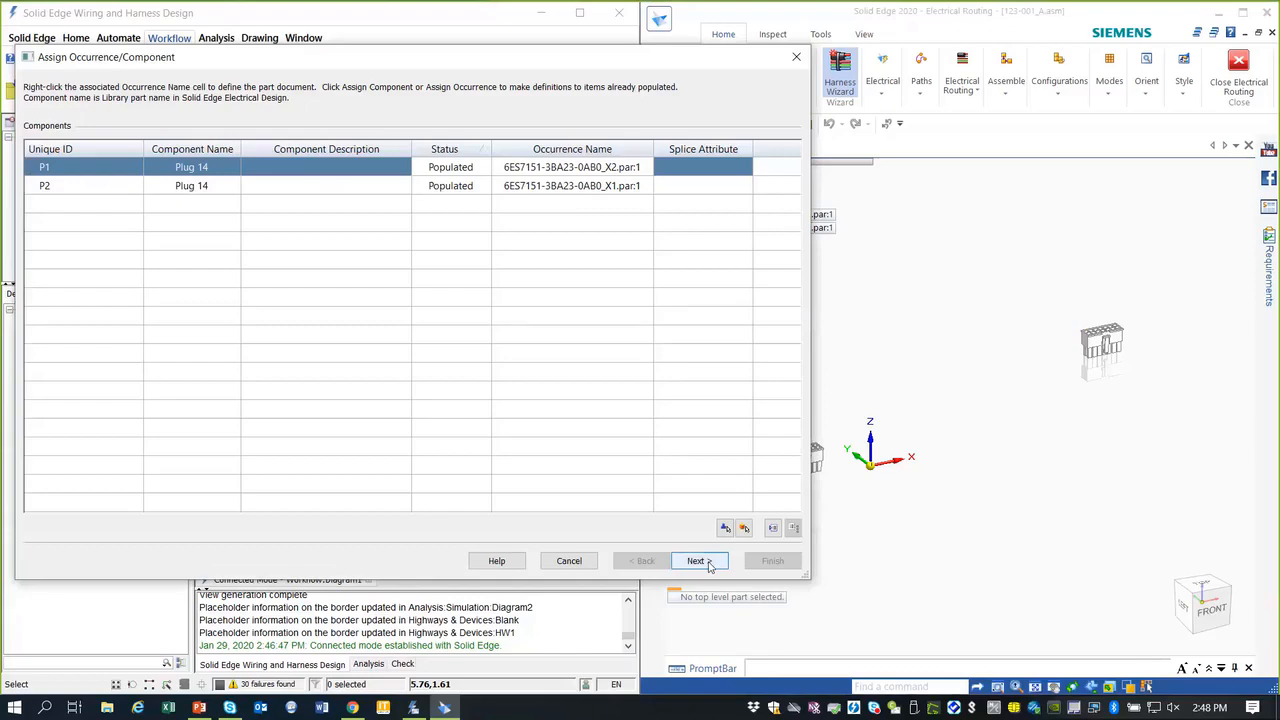
left_click(706, 563)
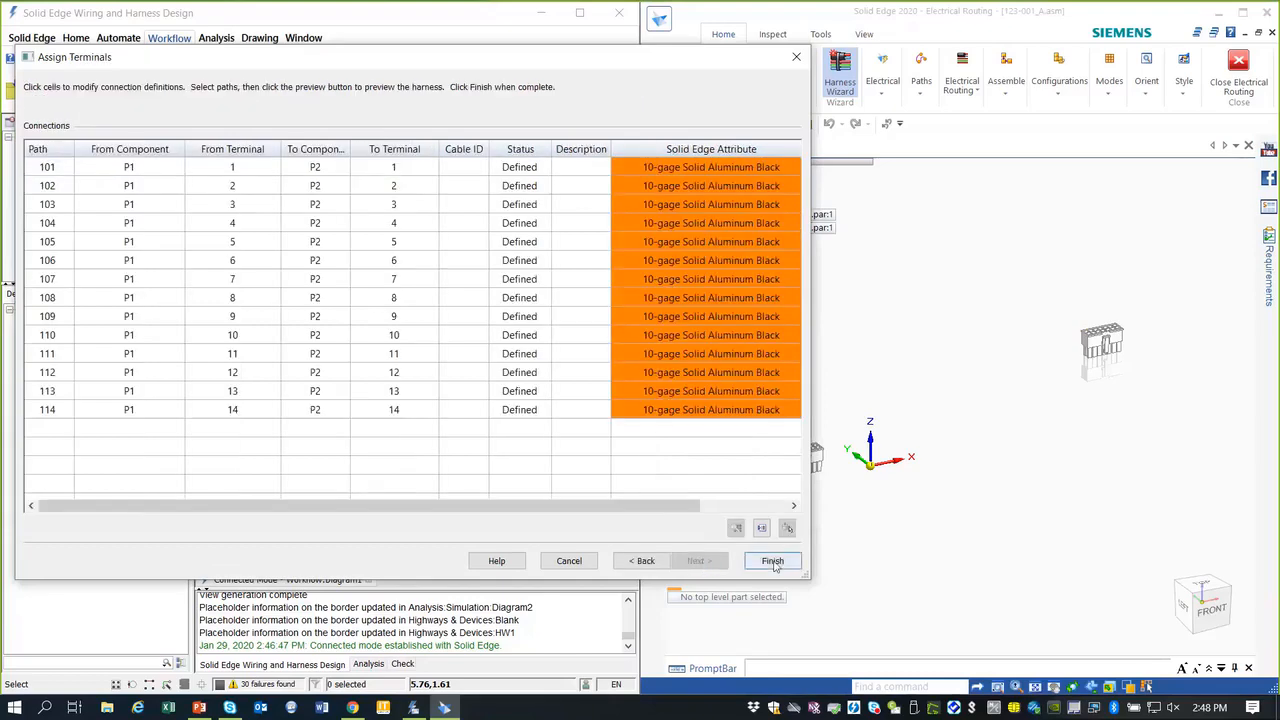
Step: Finish the Assign Terminals wizard to build the fourteen harness wires between the plugs
left_click(772, 562)
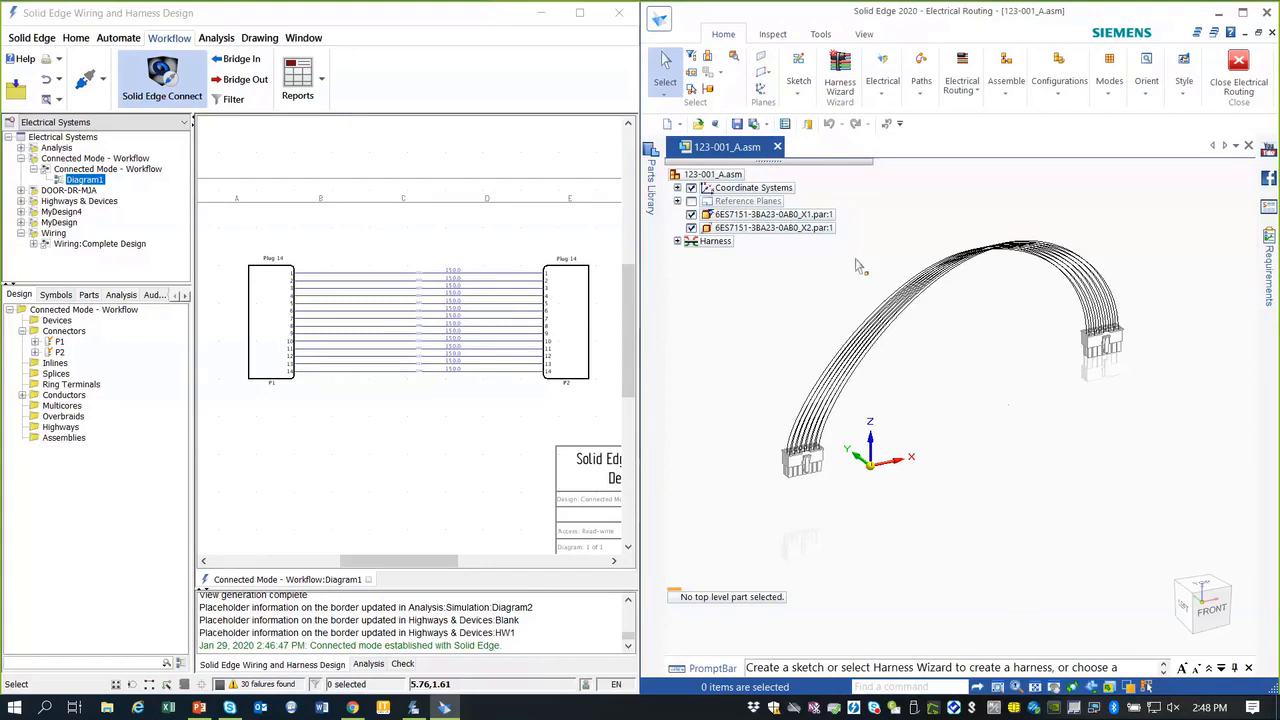
Step: Select connector P1 in the wiring diagram
left_click(884, 97)
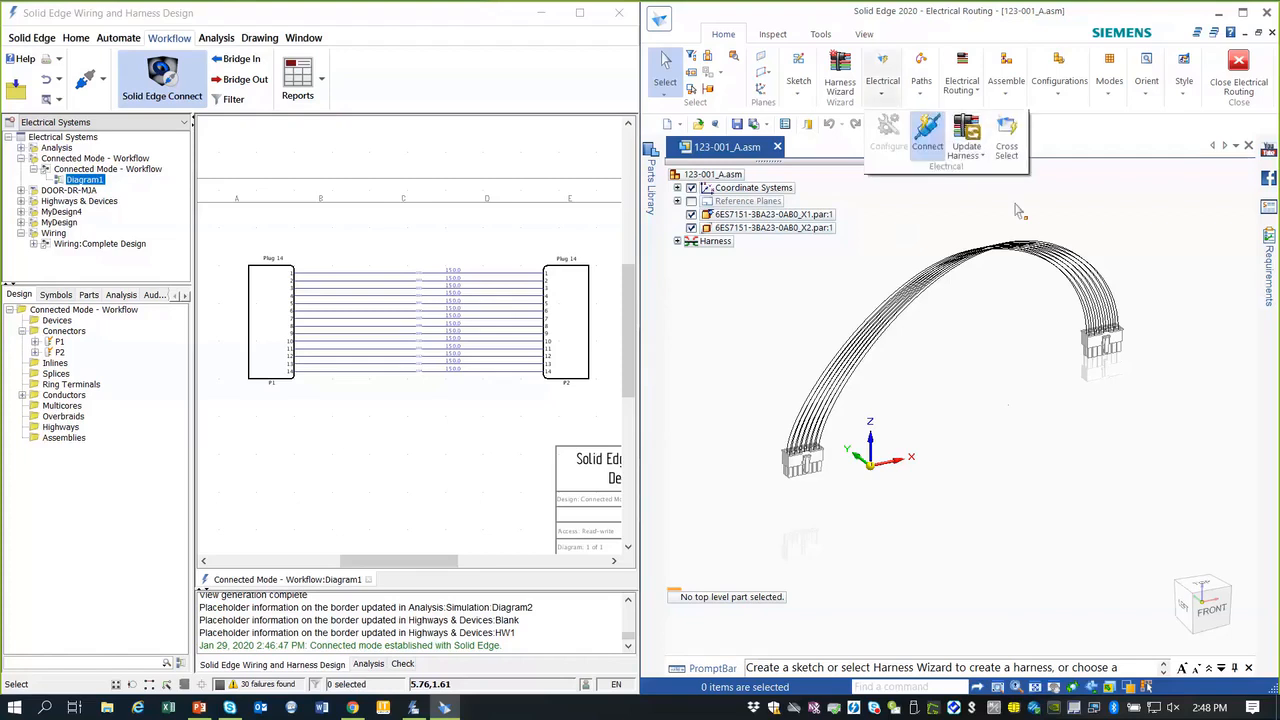
left_click(997, 462)
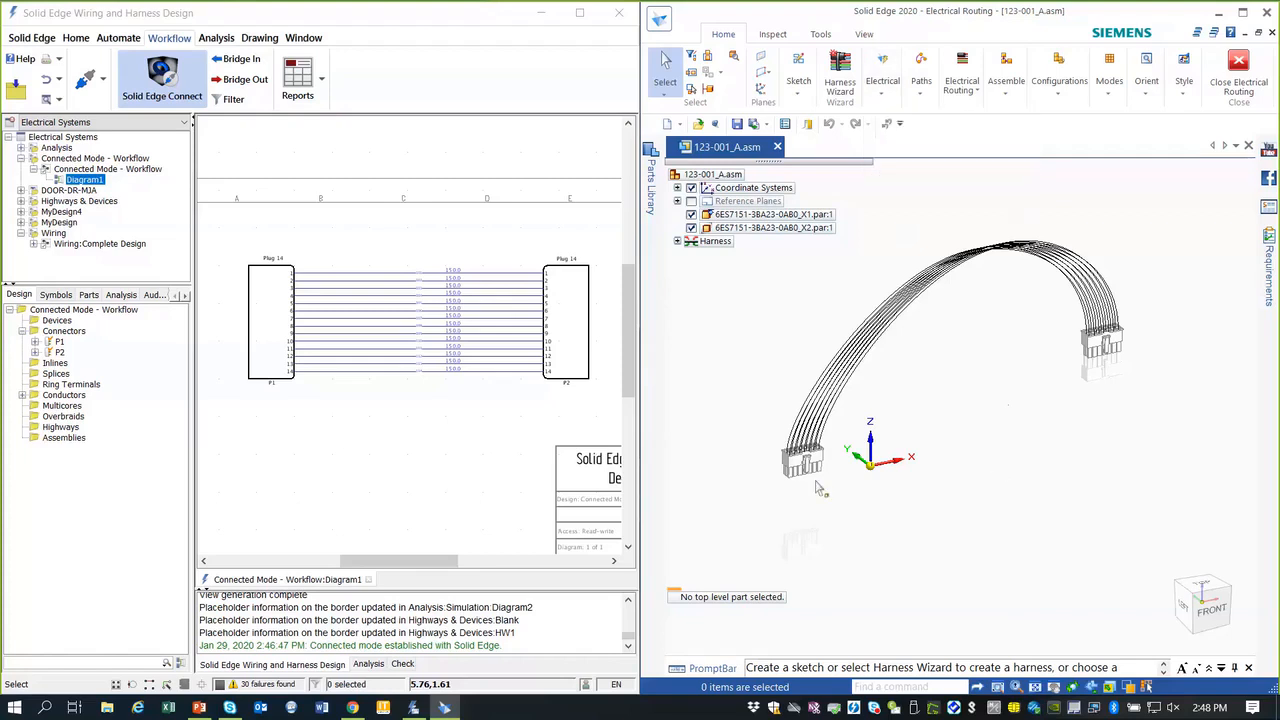
left_click(276, 314)
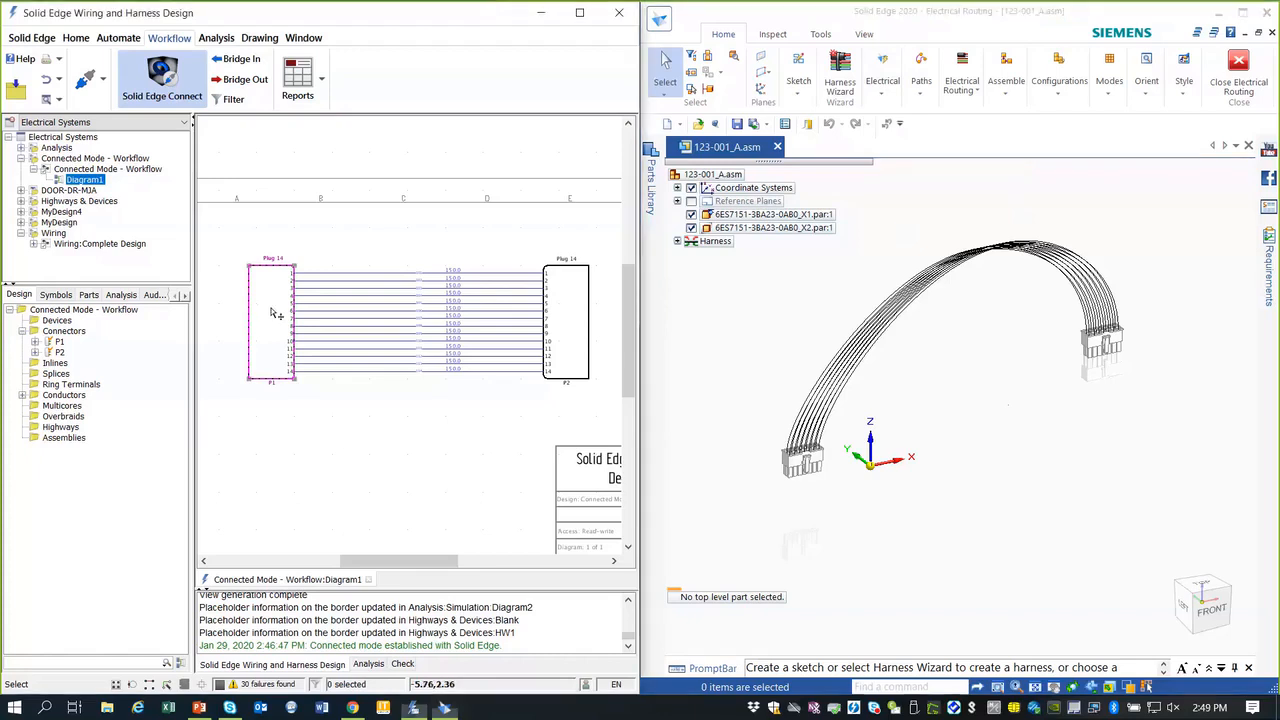
left_click(268, 314)
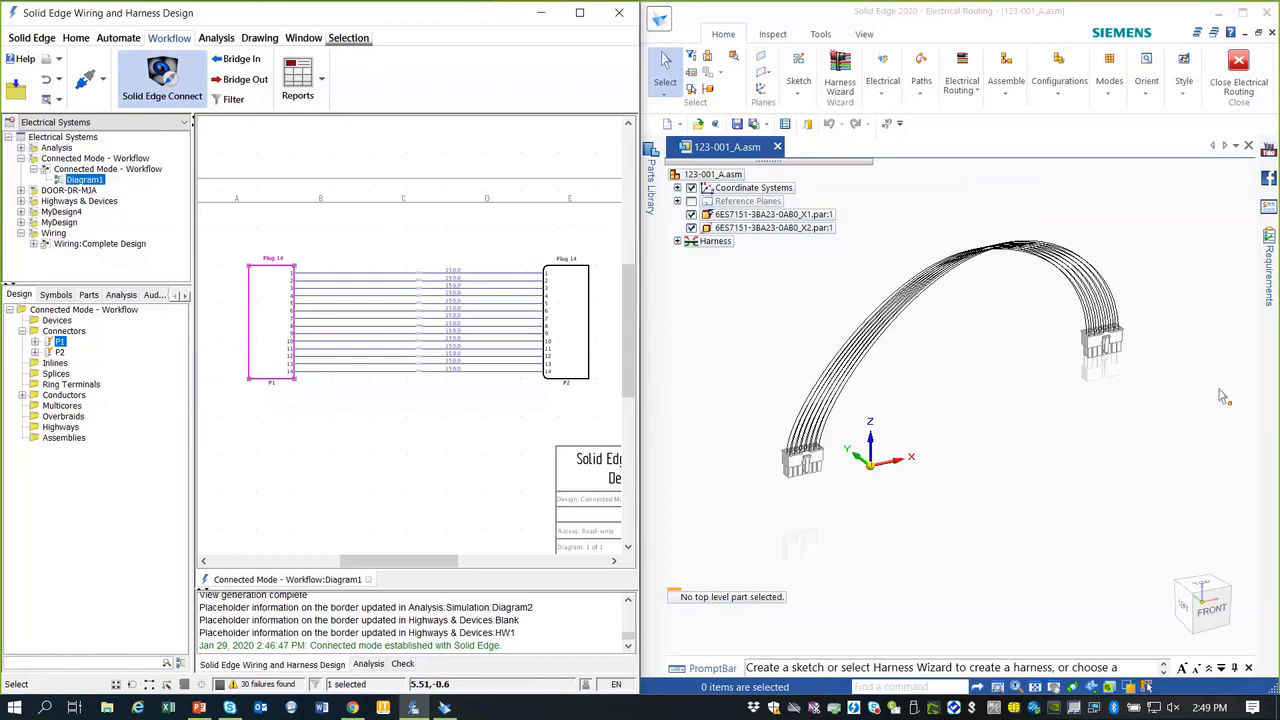
Step: Enable Cross Select, then pick P2 and wire 101 to highlight them in the 3D assembly
left_click(889, 96)
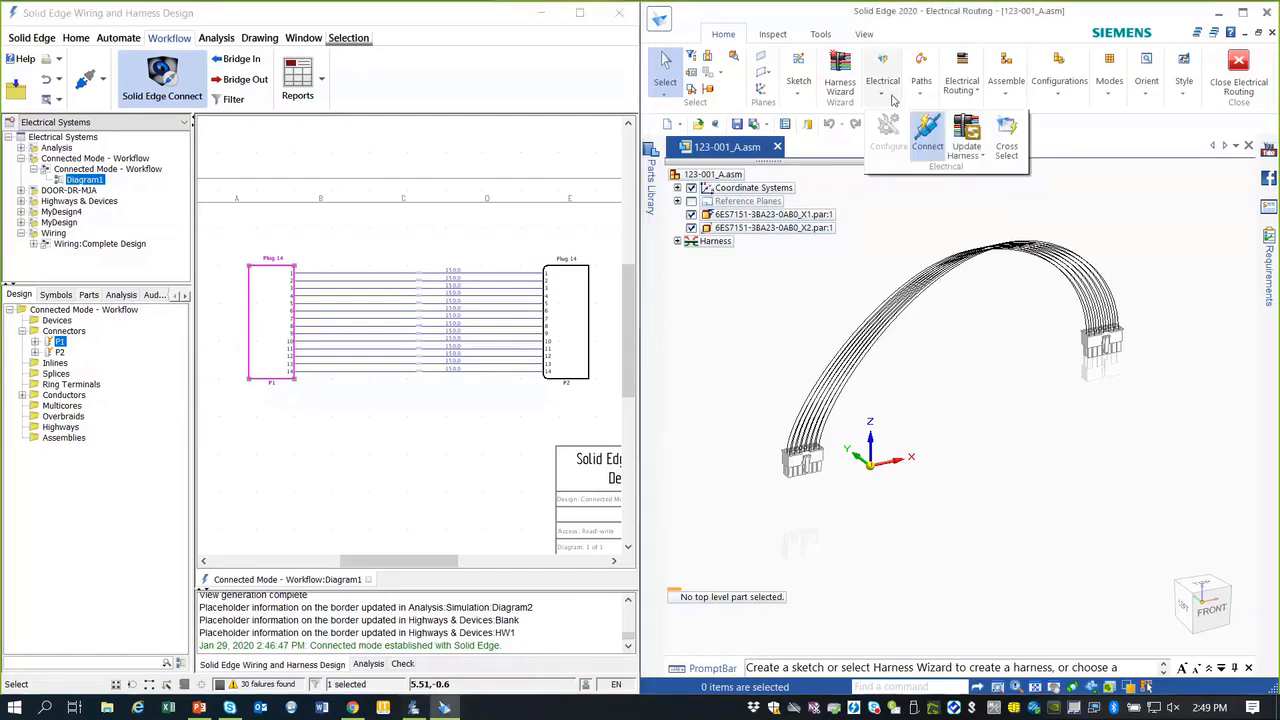
left_click(1008, 144)
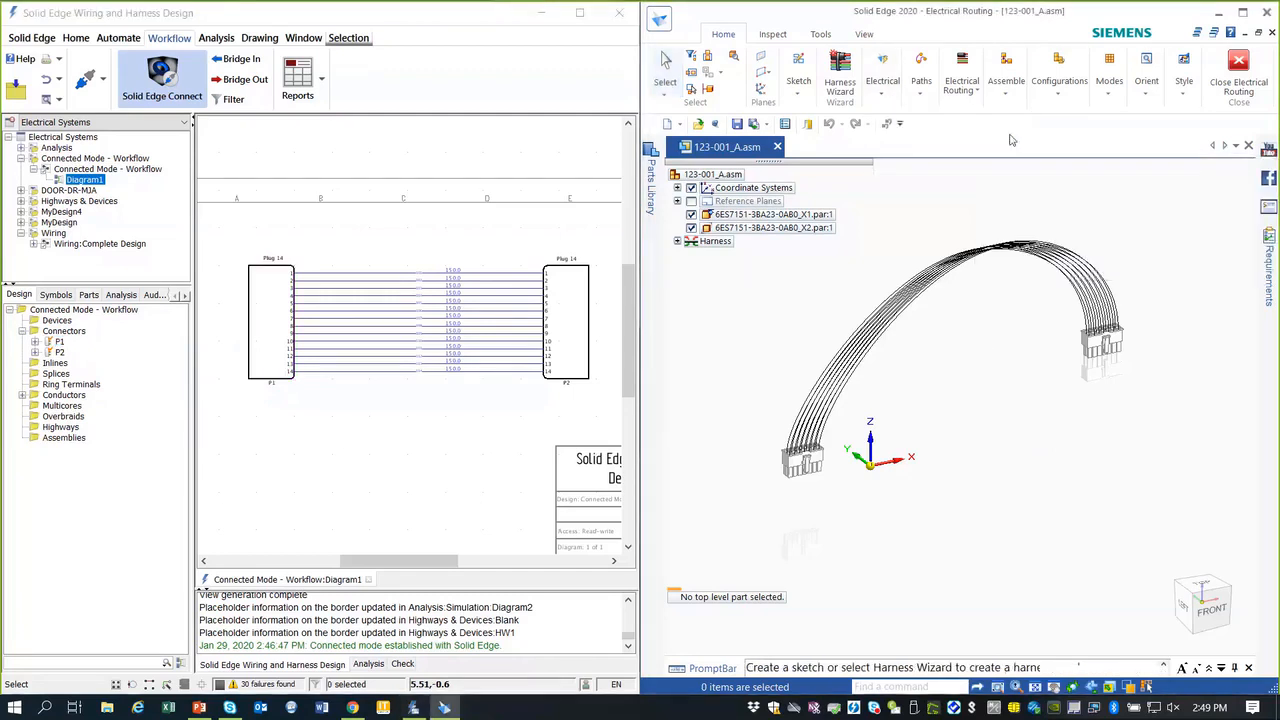
left_click(575, 310)
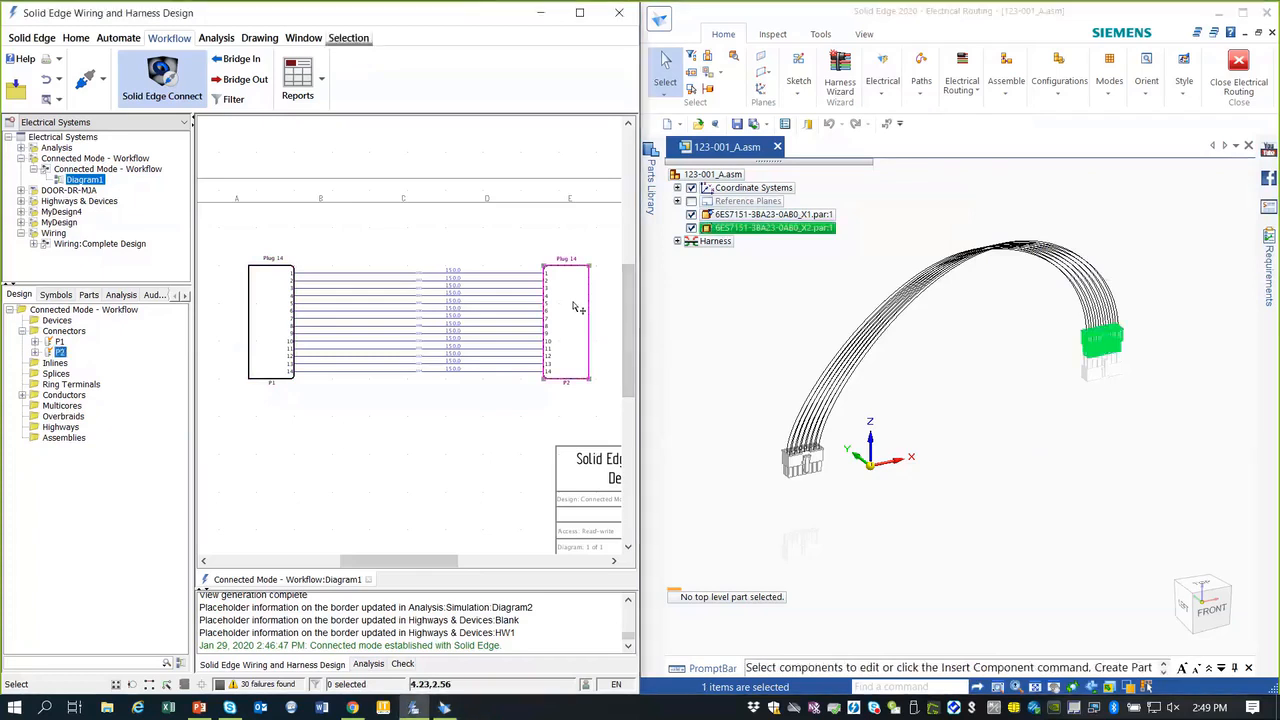
left_click(399, 275)
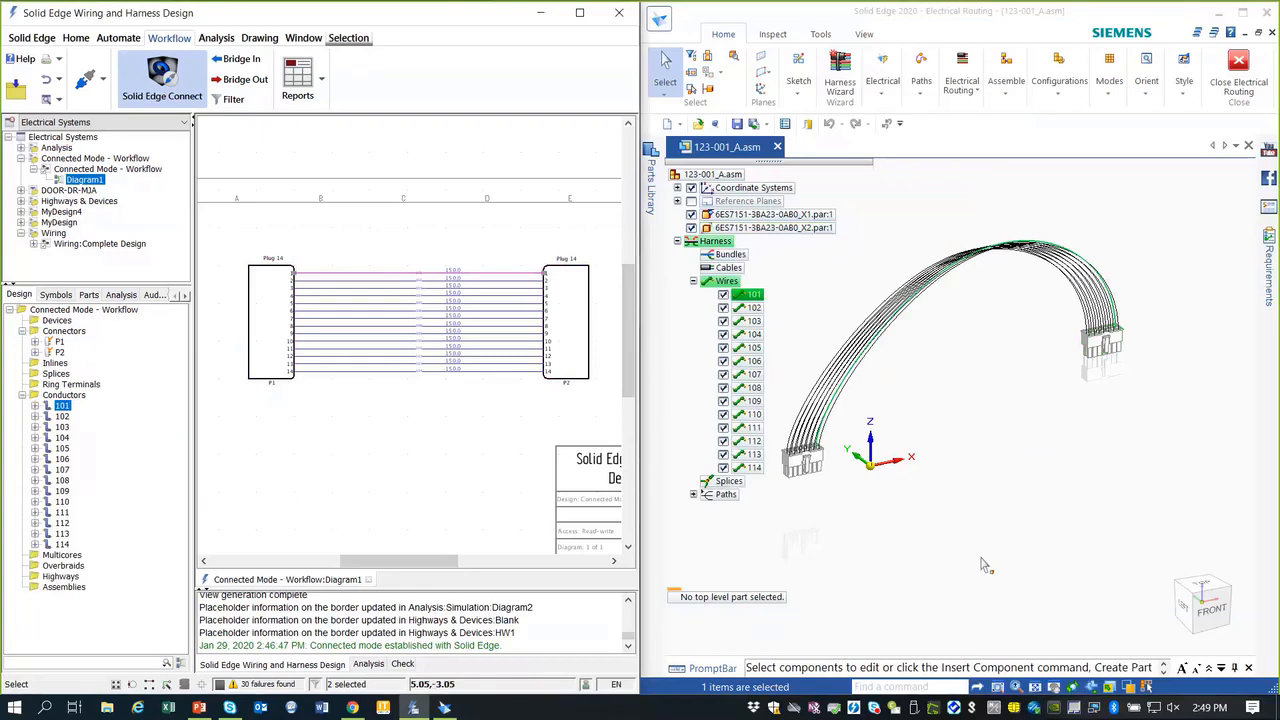
Step: Start a bundle, box-select all fourteen wires, and route it along Path_1
left_click(925, 218)
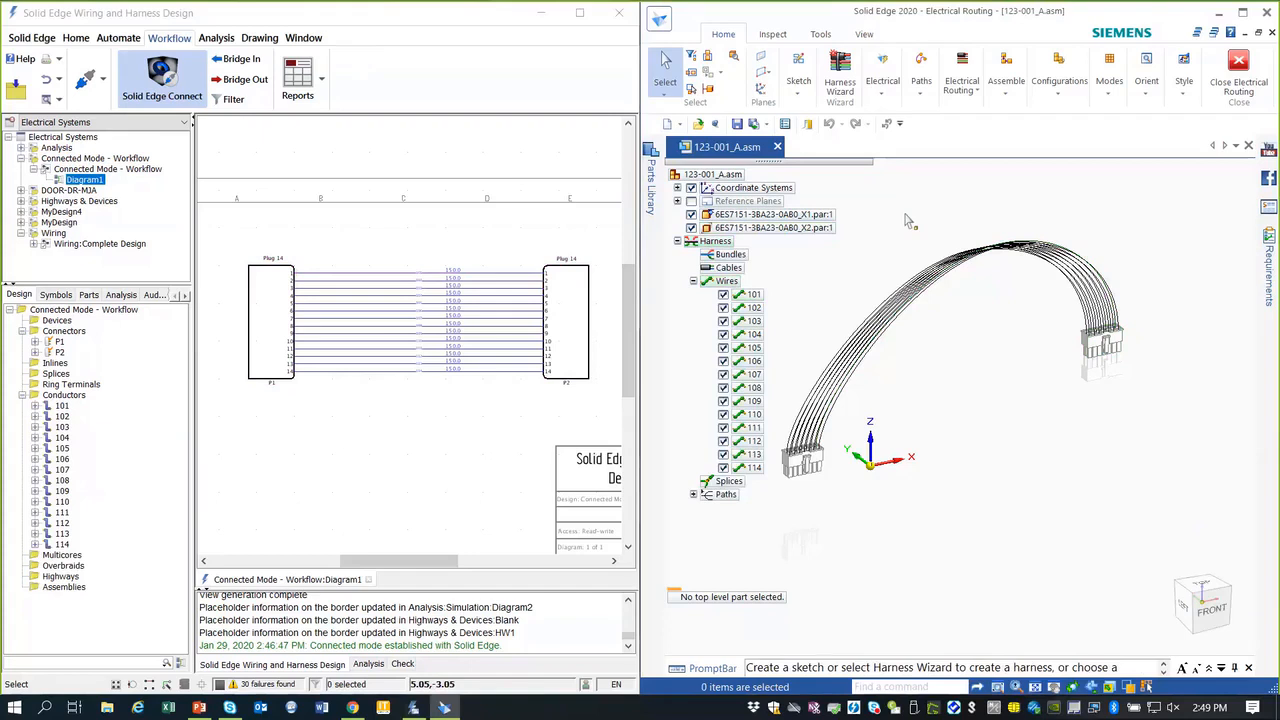
right_click(906, 217)
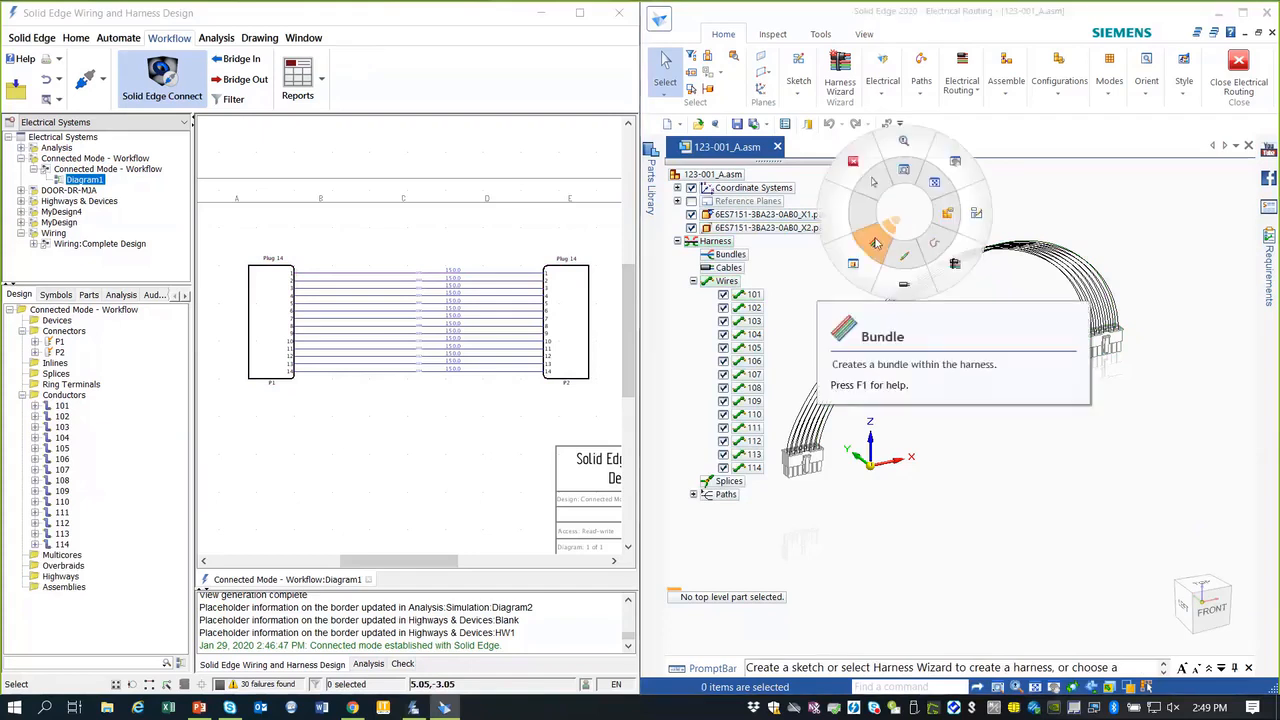
left_click(875, 243)
left_click_drag(837, 333, 910, 382)
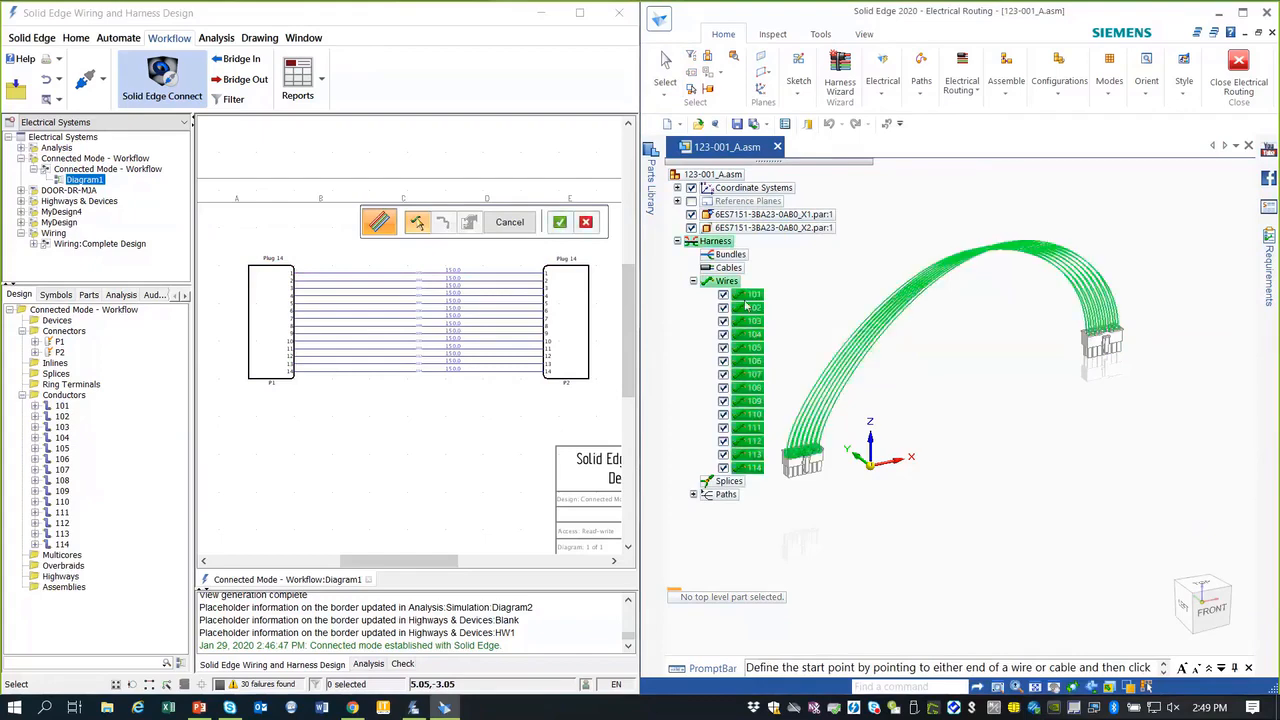
left_click(559, 222)
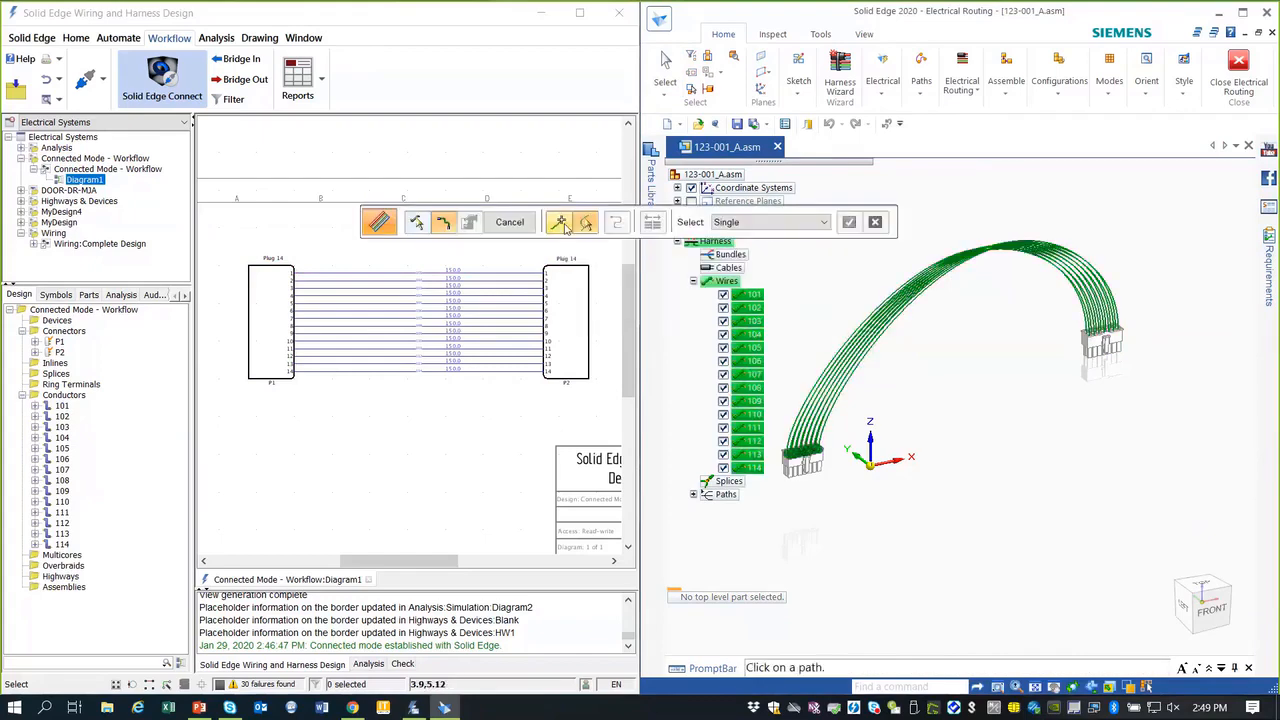
left_click(693, 494)
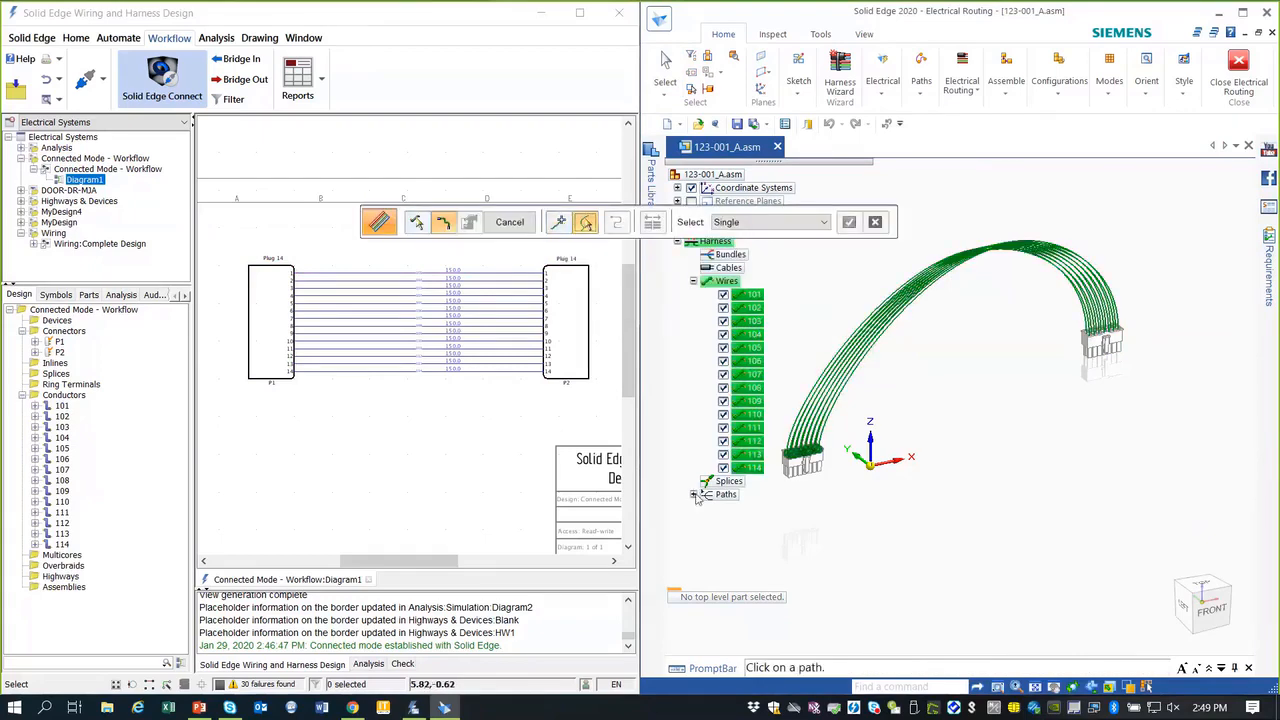
left_click(756, 509)
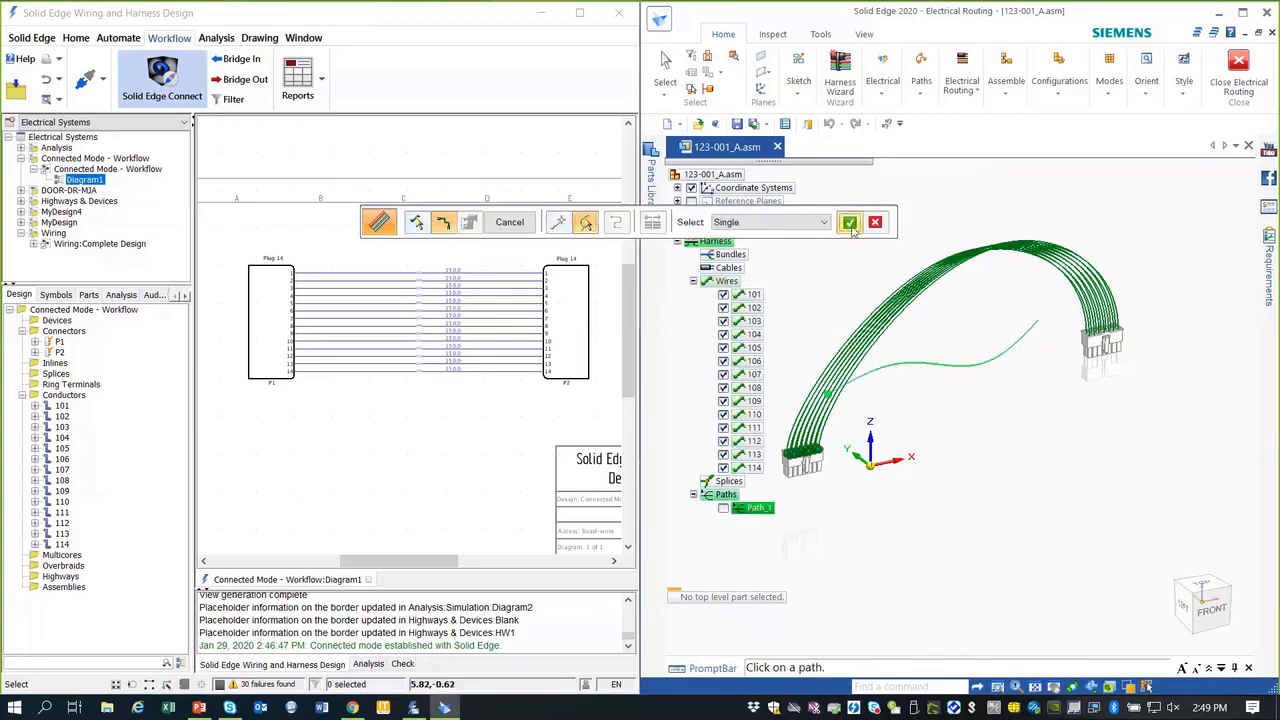
left_click(849, 223)
Step: Set the bundle material to 1/4-inch Flexible Plastic Shielding Black, preview it, and close the command
left_click(736, 222)
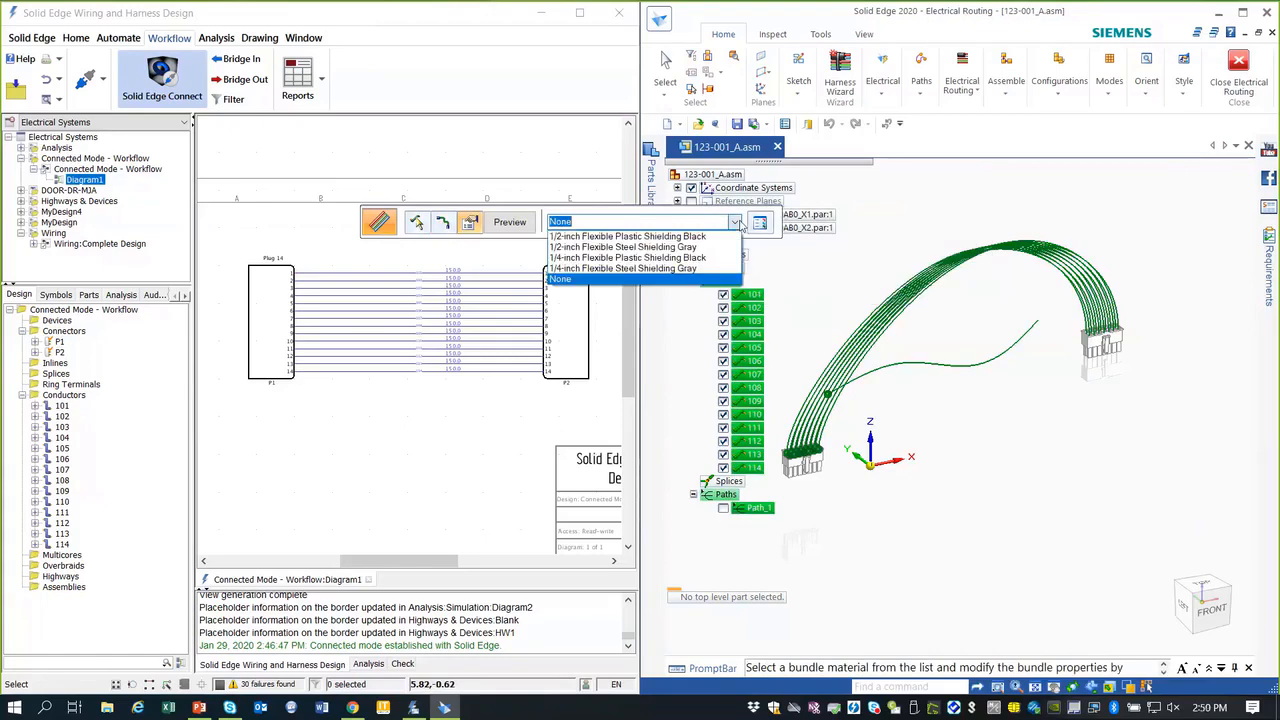
left_click(607, 250)
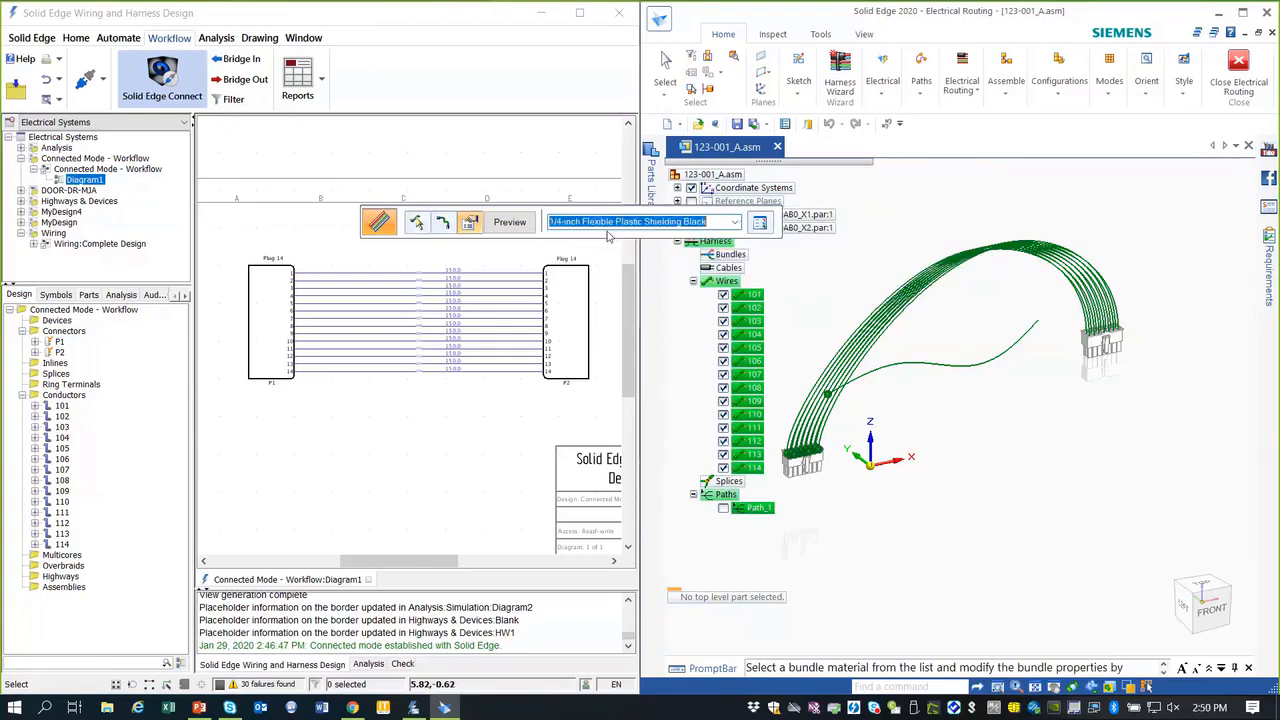
left_click(510, 222)
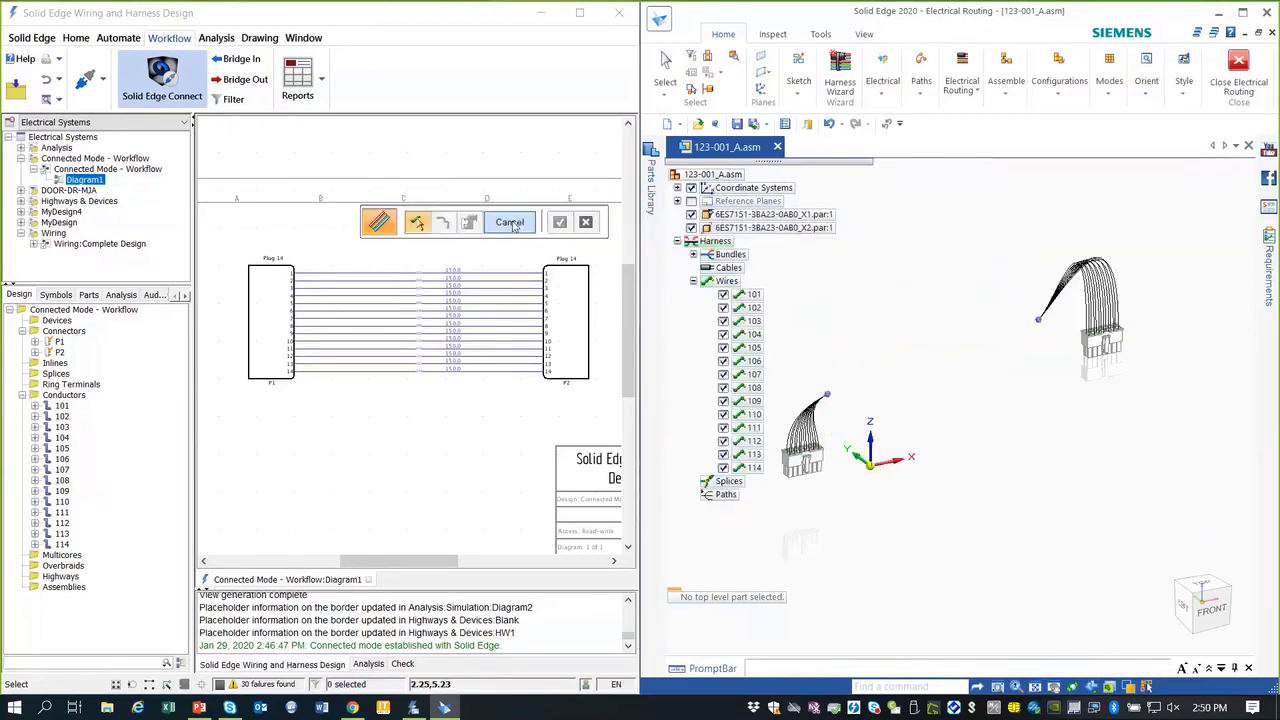
left_click(513, 222)
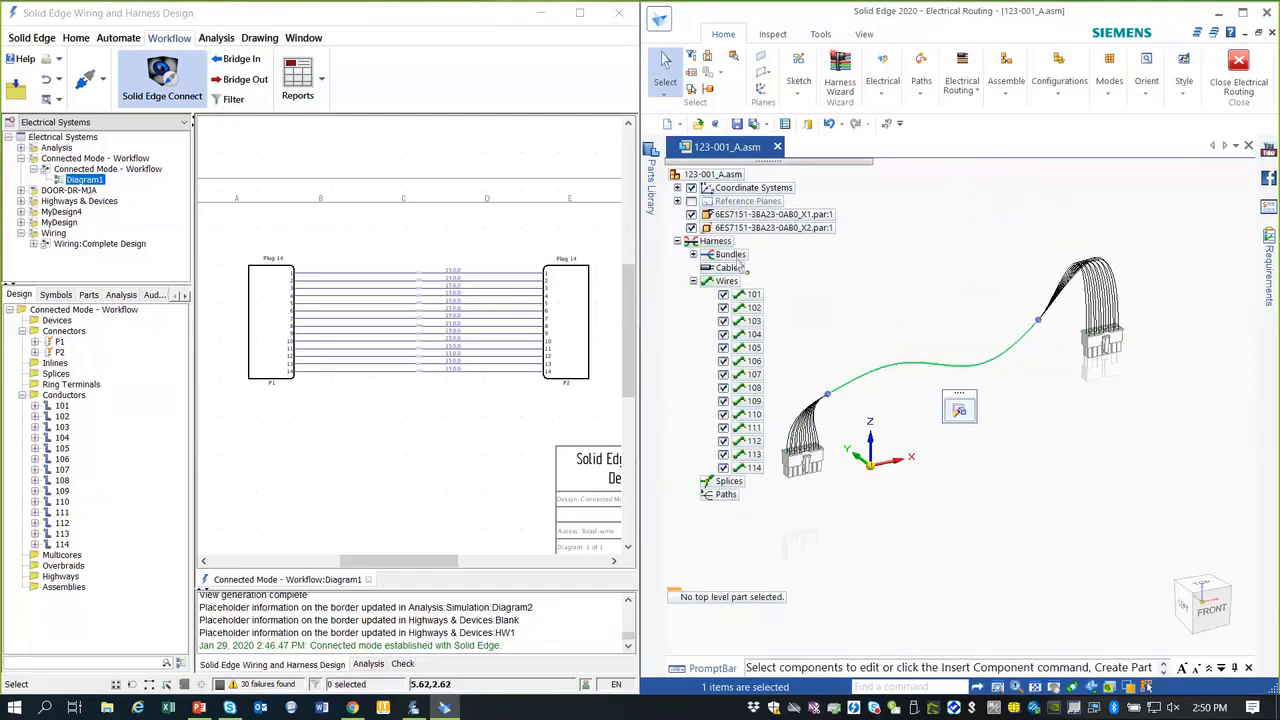
Step: Create a physical conductor for the bundle from the Bundles tree entry
left_click(730, 255)
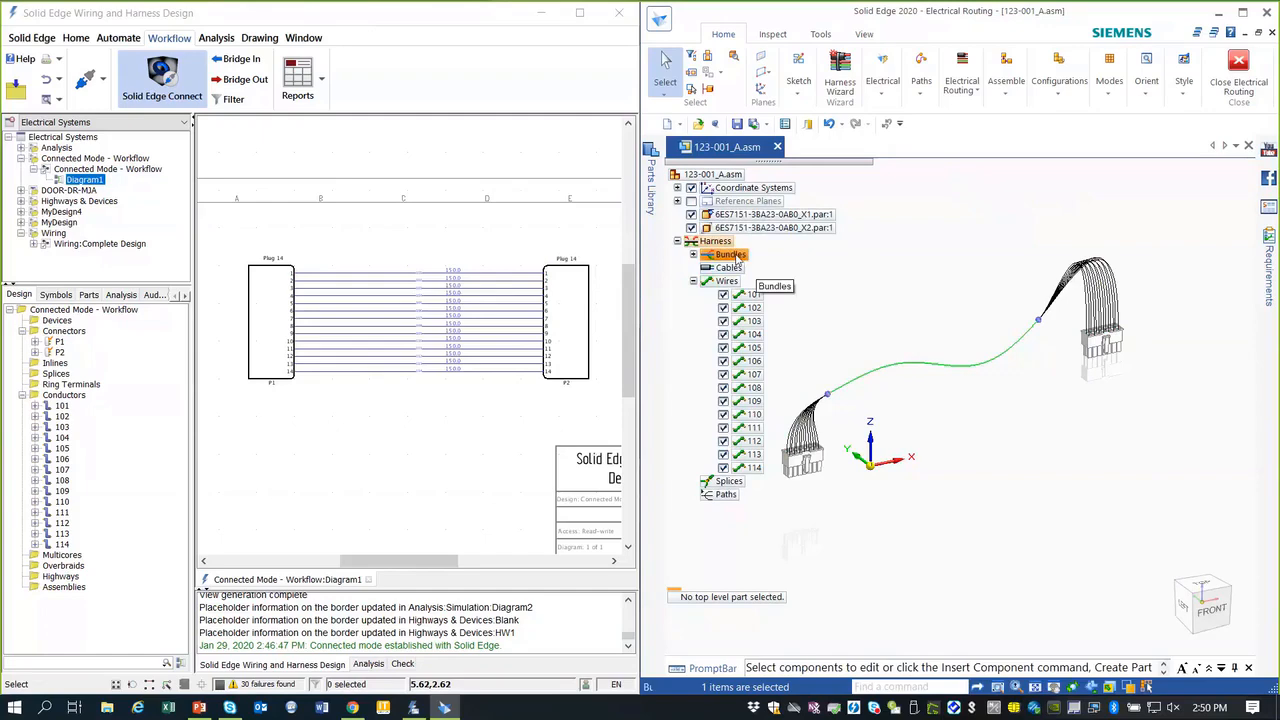
right_click(738, 266)
left_click(814, 489)
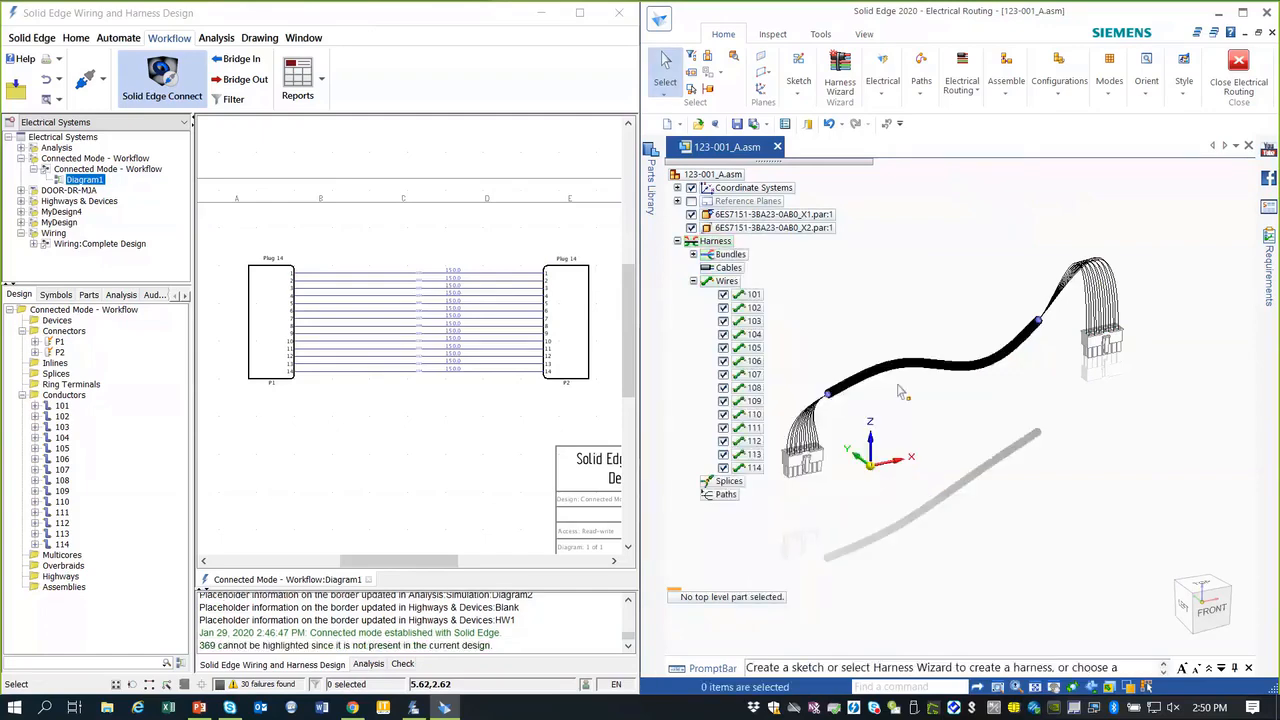
Step: Create physical conductors for all wires 101–114 from the Wires tree entry
right_click(727, 497)
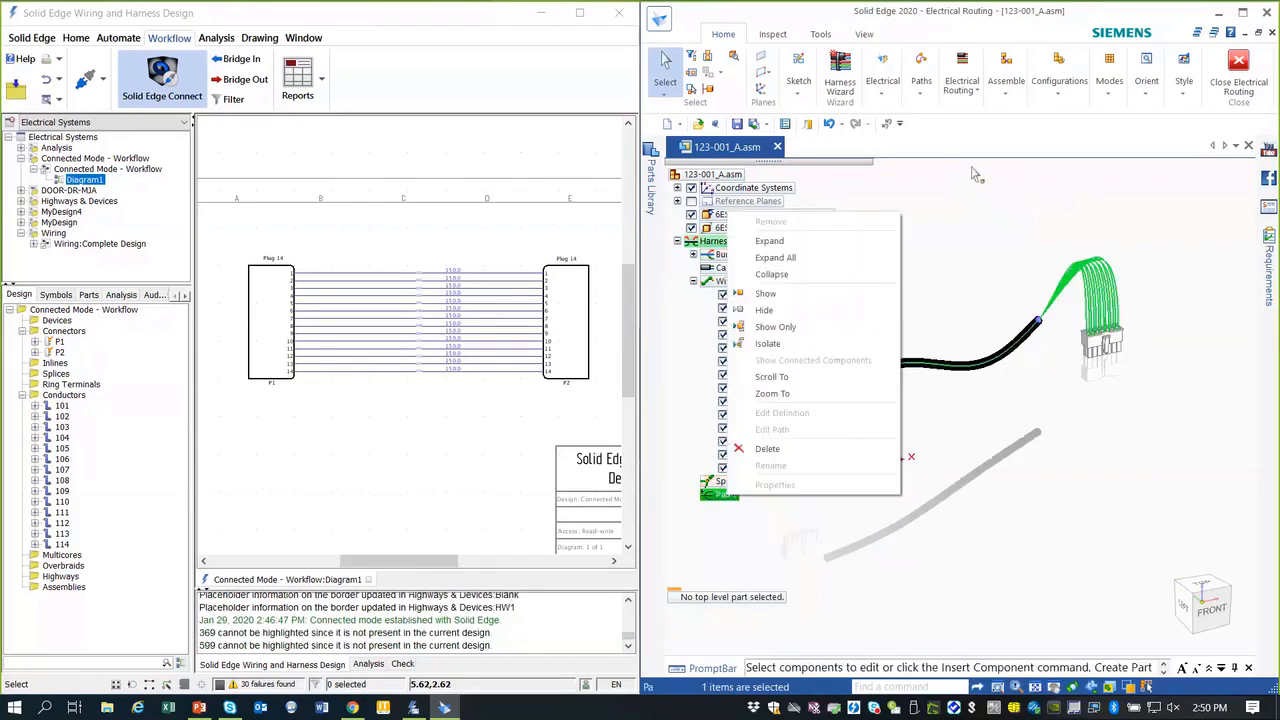
left_click(918, 218)
right_click(727, 281)
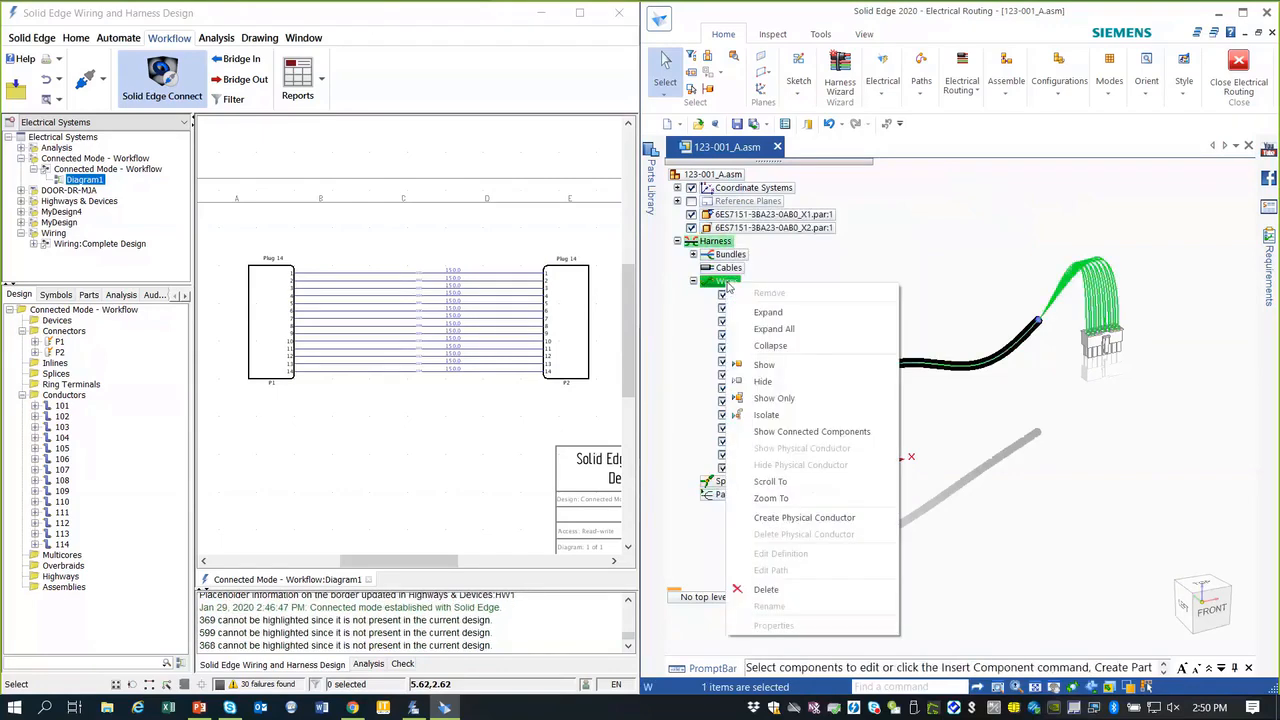
left_click(775, 517)
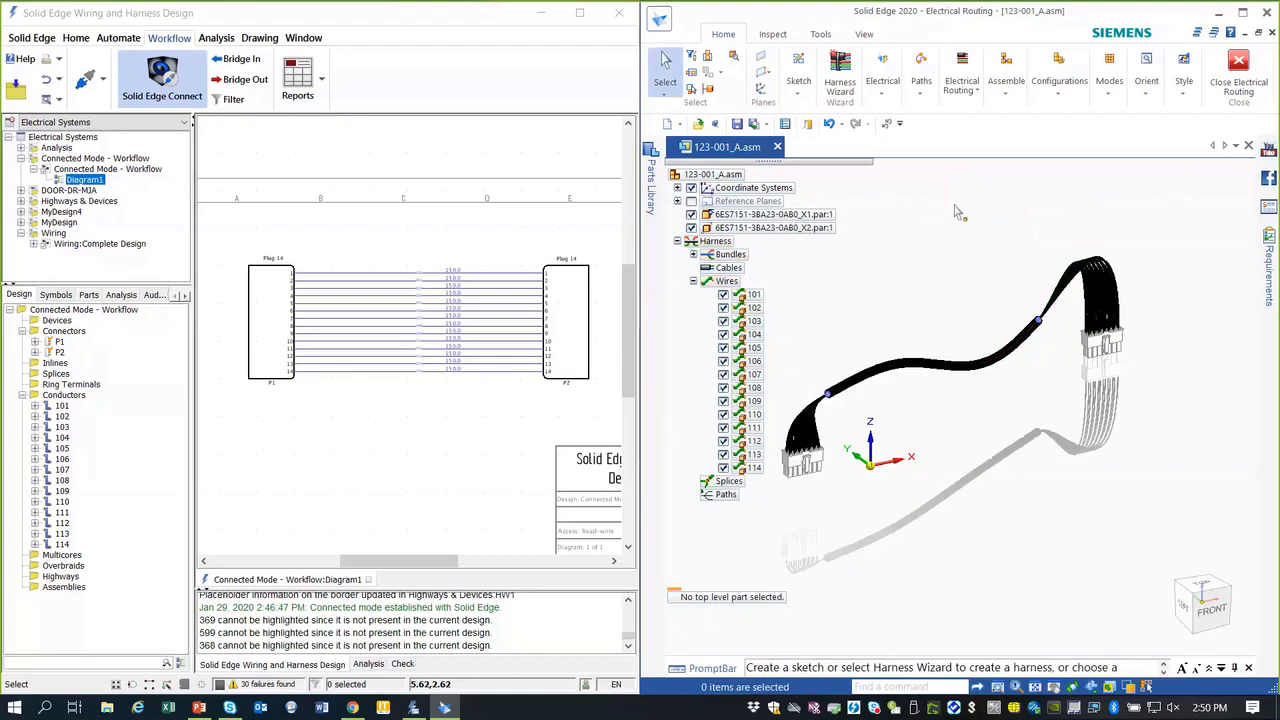
Step: Bridge in the routed wire lengths, close the report, and zoom to see values like 496.761
left_click(252, 62)
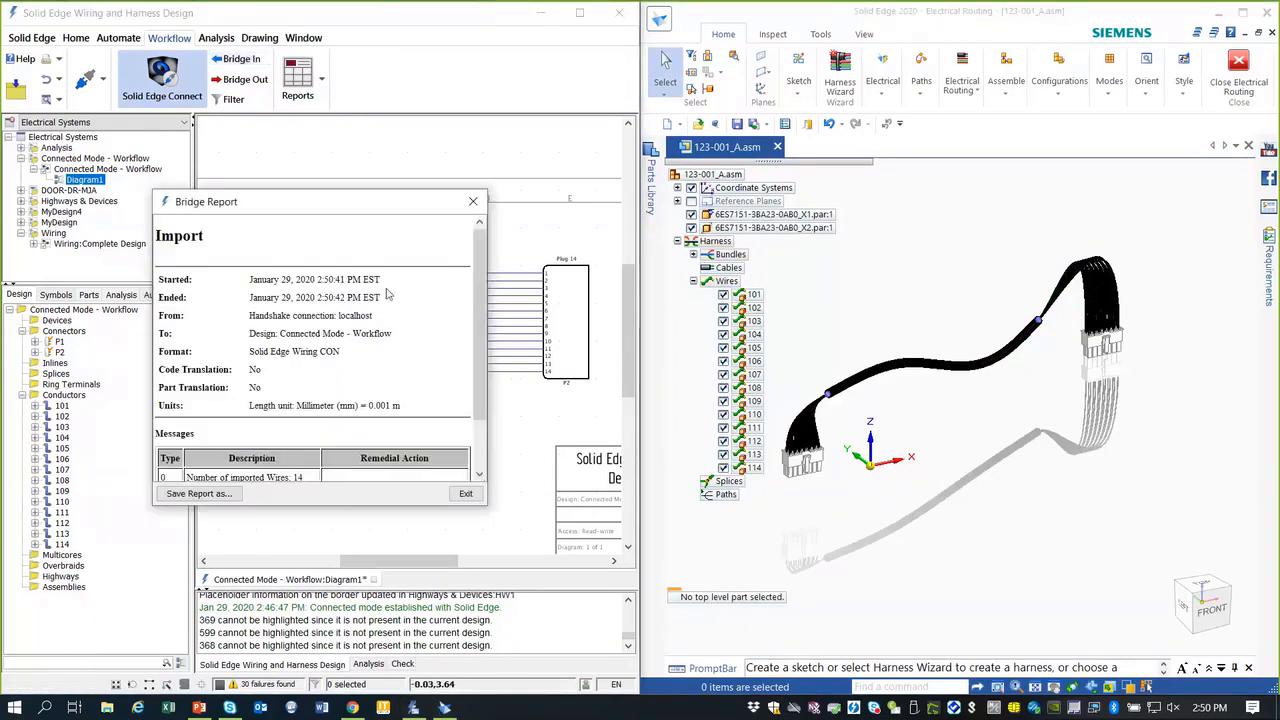
left_click(465, 493)
scroll(465, 280, "up", 3)
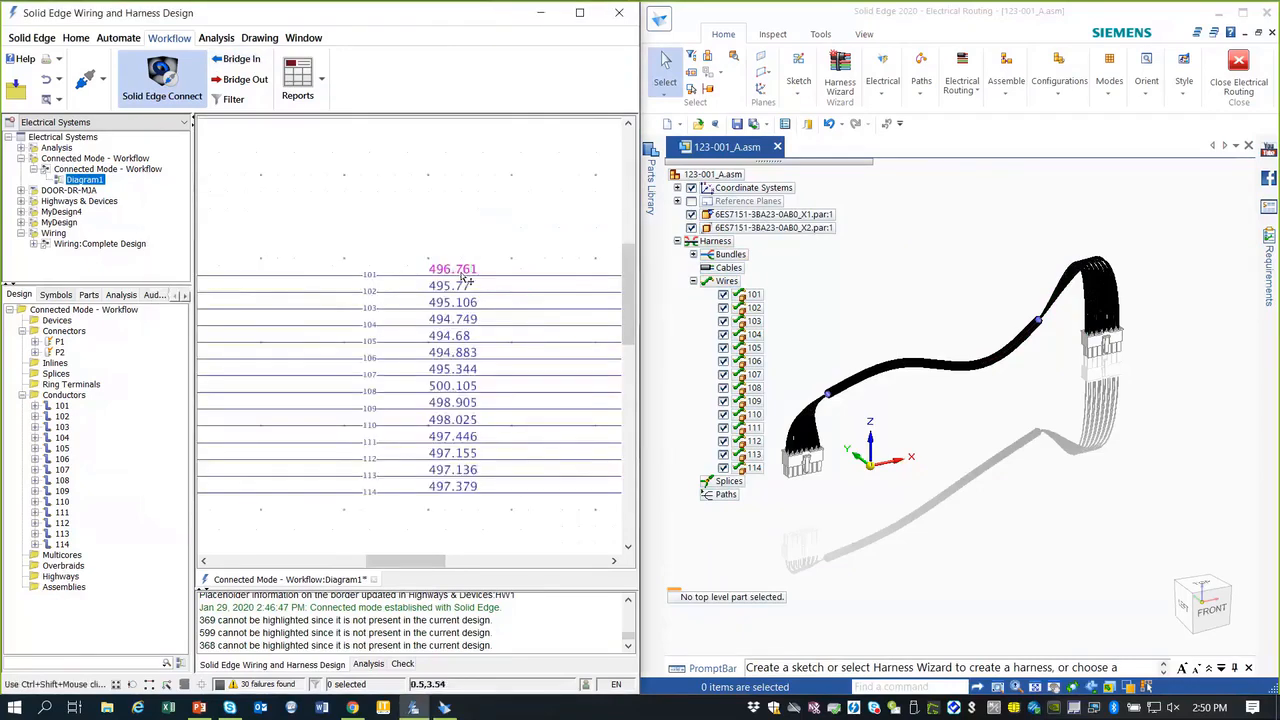
scroll(465, 281, "up", 3)
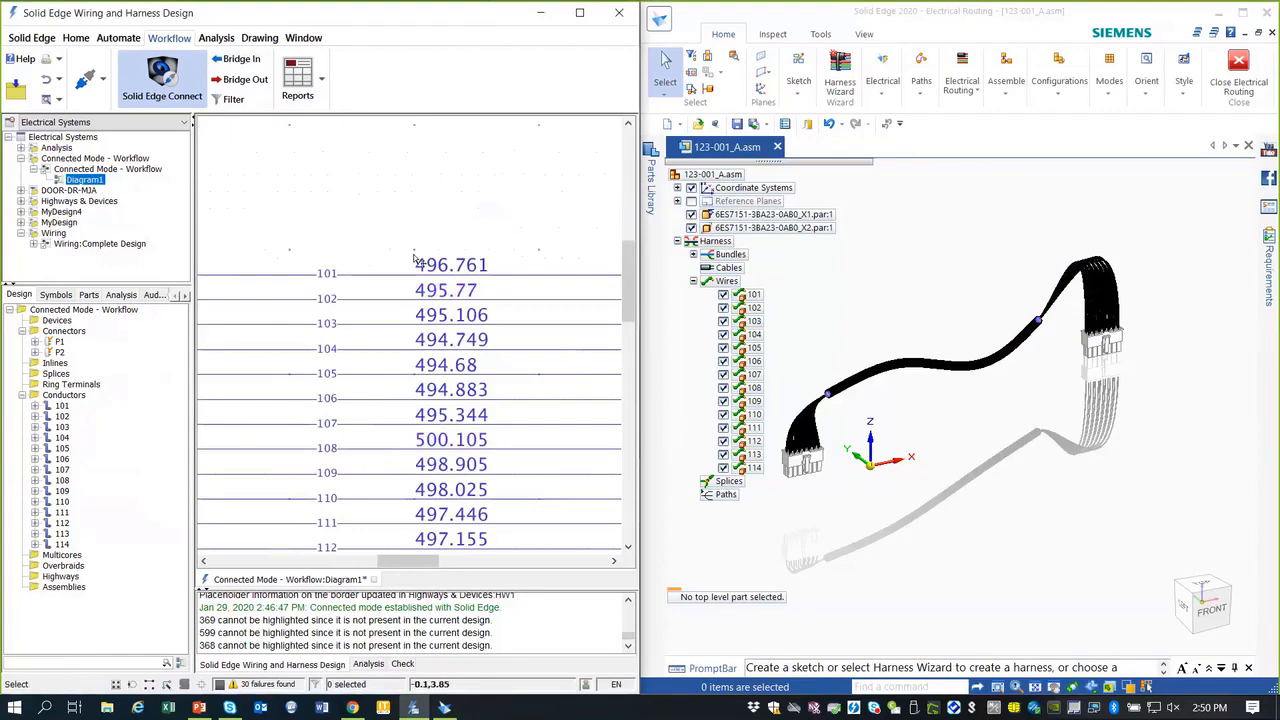
scroll(391, 214, "down", 3)
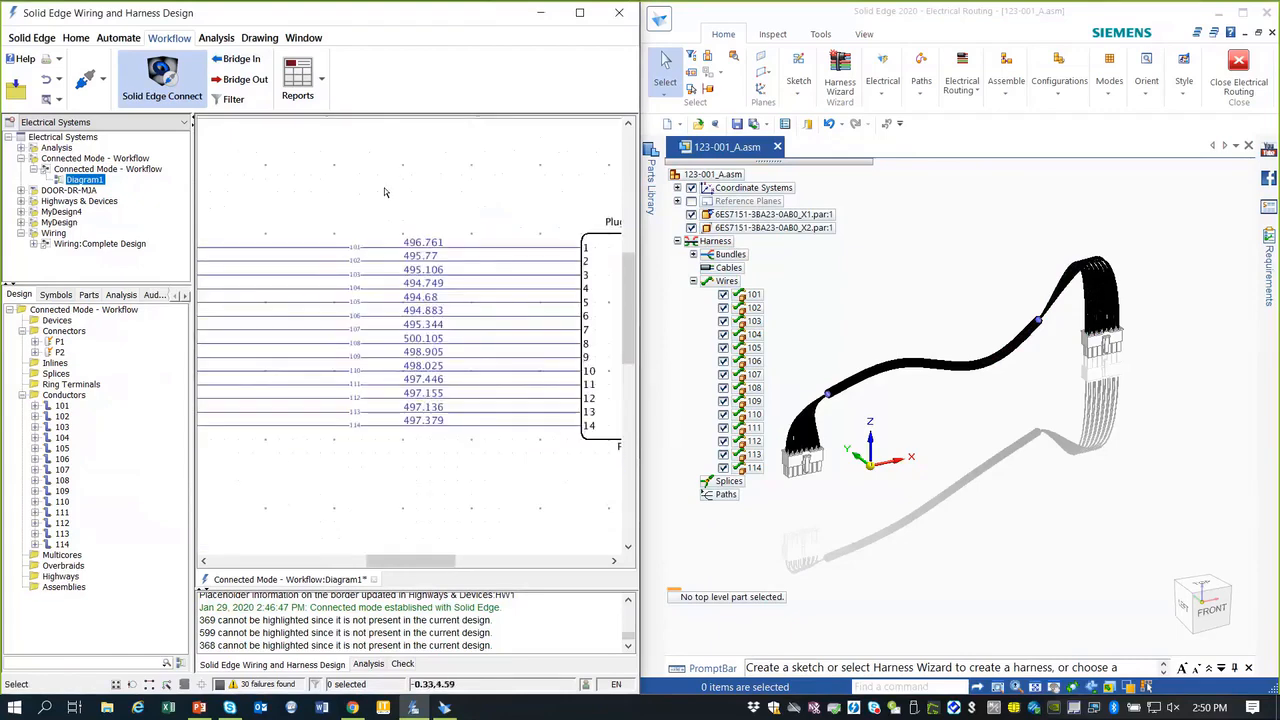
left_click(882, 92)
left_click(1009, 142)
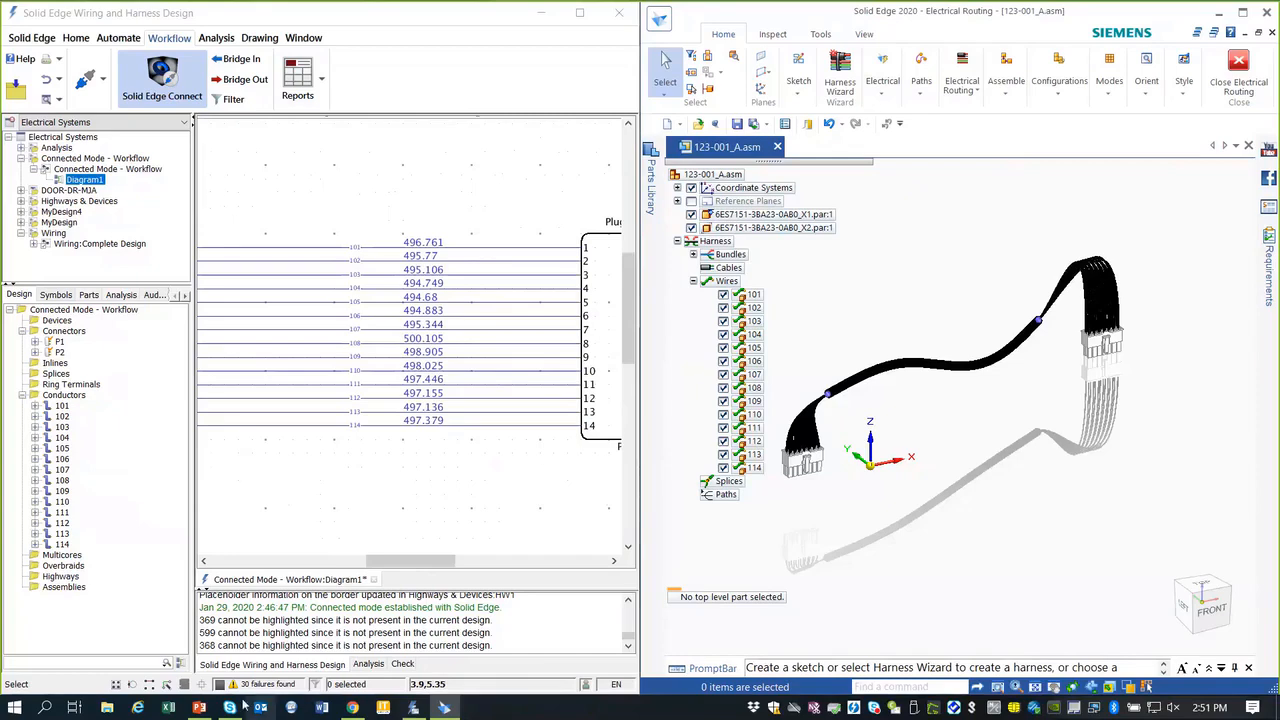
Step: Run the Intelligent Wiring Diagrams slideshow from slide 19 (Solid Edge 2020 Wiring Design) and advance to Demo Highlights
left_click(201, 708)
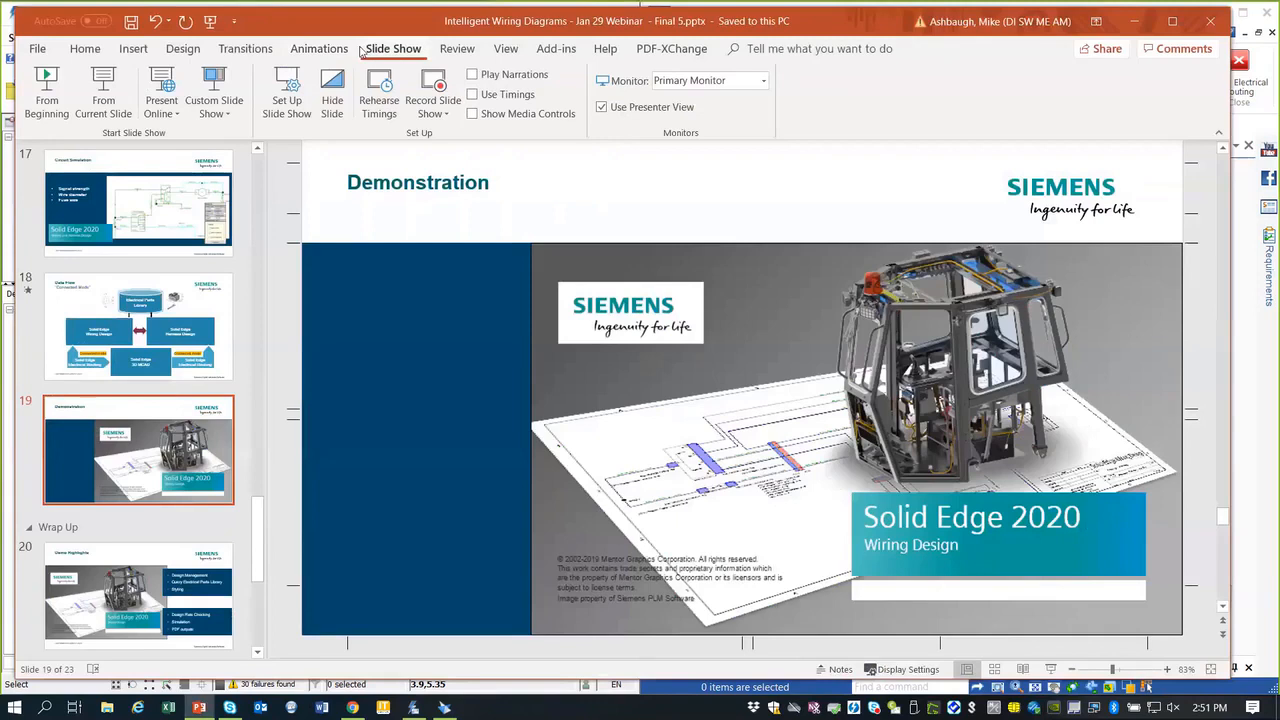
left_click(103, 97)
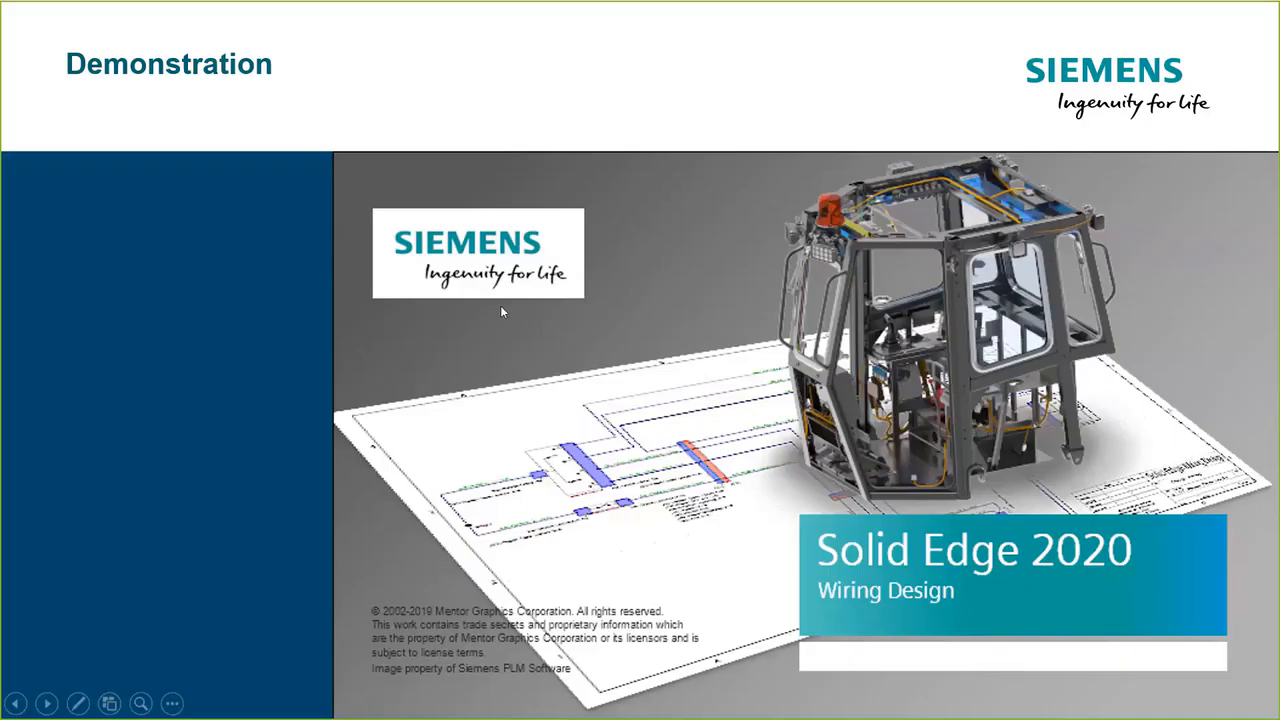
left_click(501, 306)
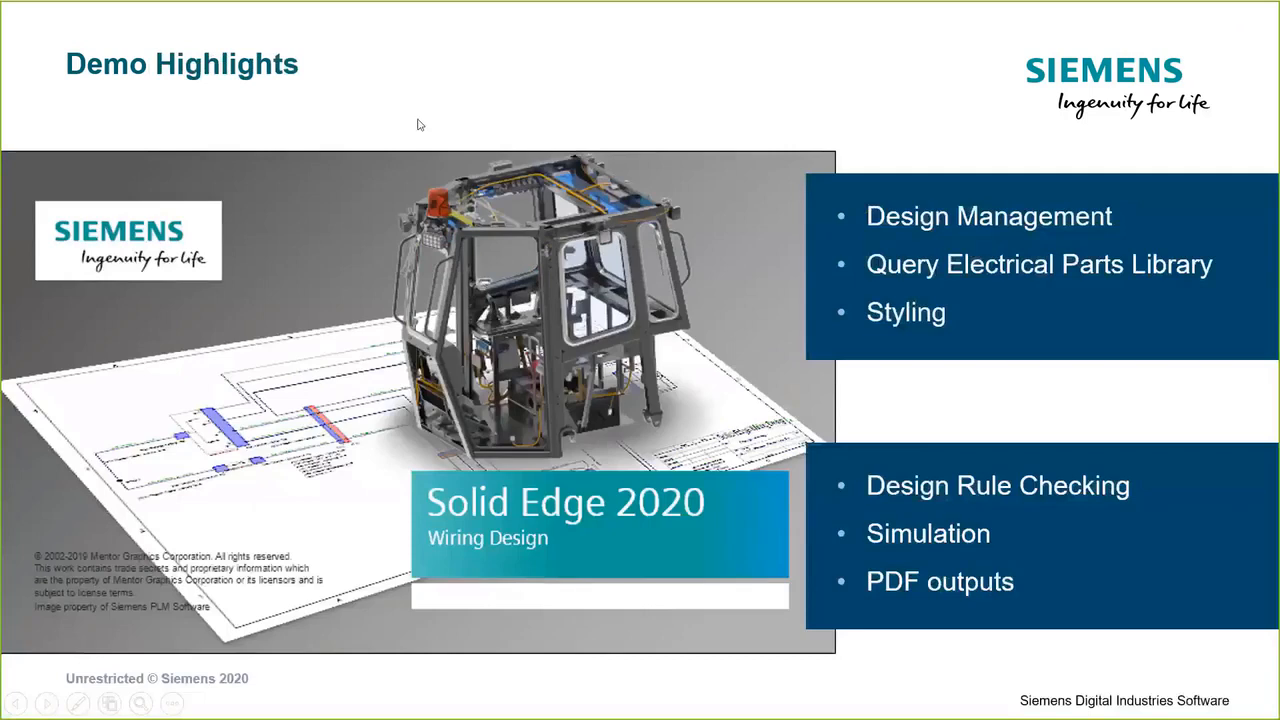